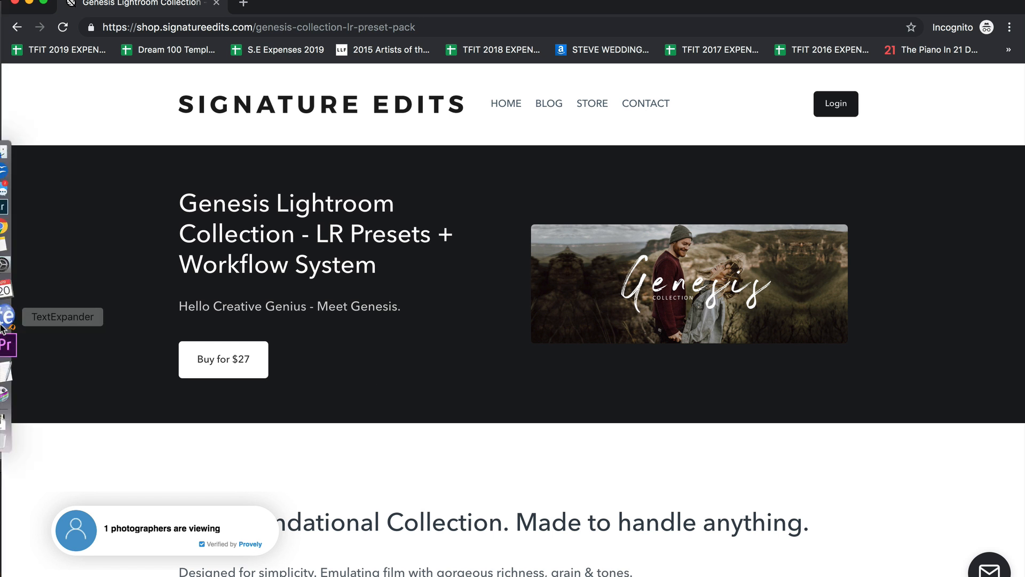
Switch to Lightroom and try the WC Desat 03, WC 01 and WC Desat 01 presets on the couple photo.
{"action": "left_click", "coordinate": [5, 228]}
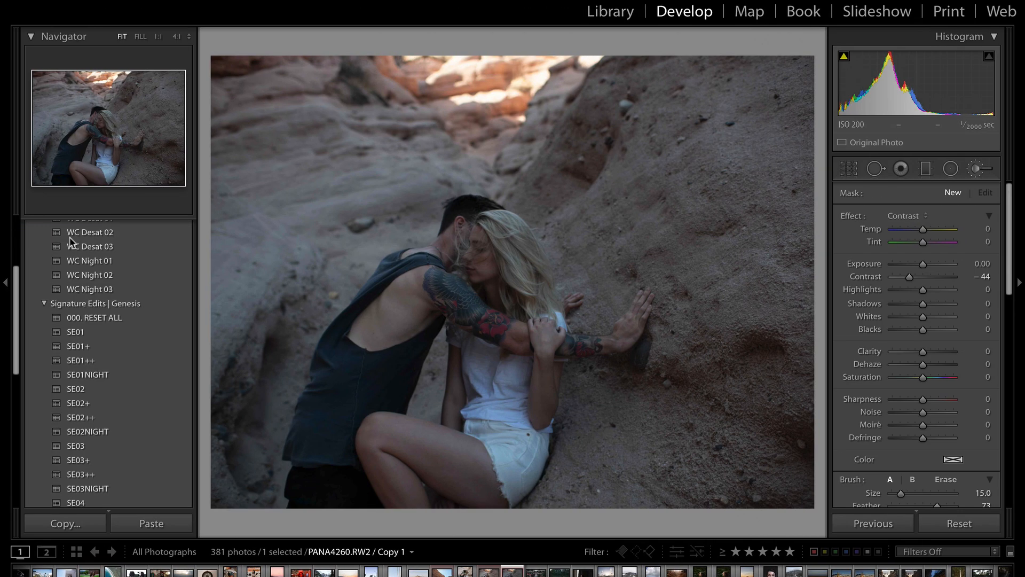
{"action": "left_click", "coordinate": [77, 246]}
{"action": "scroll", "coordinate": [86, 250], "scroll_direction": "up", "scroll_amount": 2}
{"action": "scroll", "coordinate": [85, 250], "scroll_direction": "up", "scroll_amount": 1}
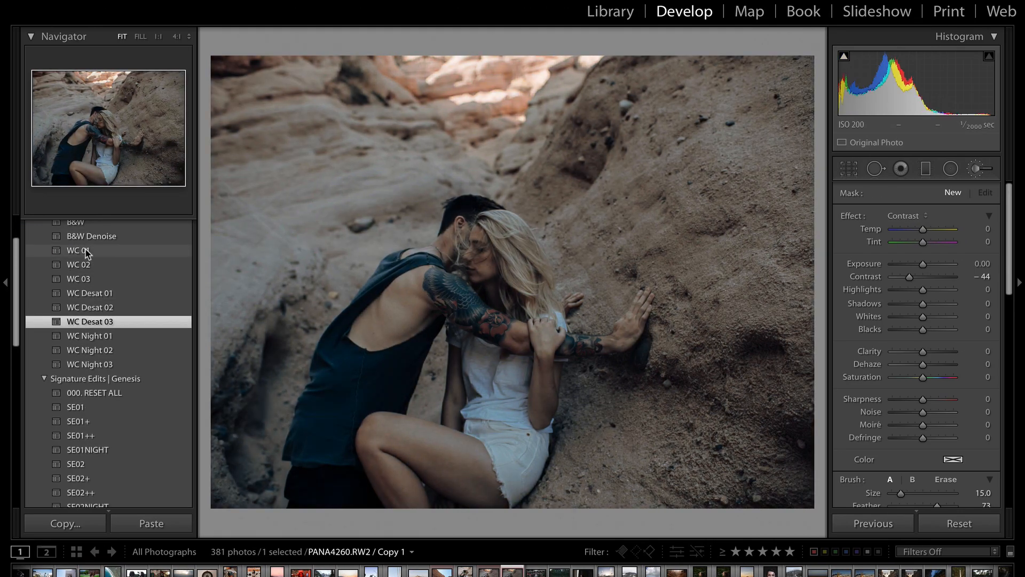
{"action": "left_click", "coordinate": [84, 250]}
{"action": "left_click", "coordinate": [102, 294]}
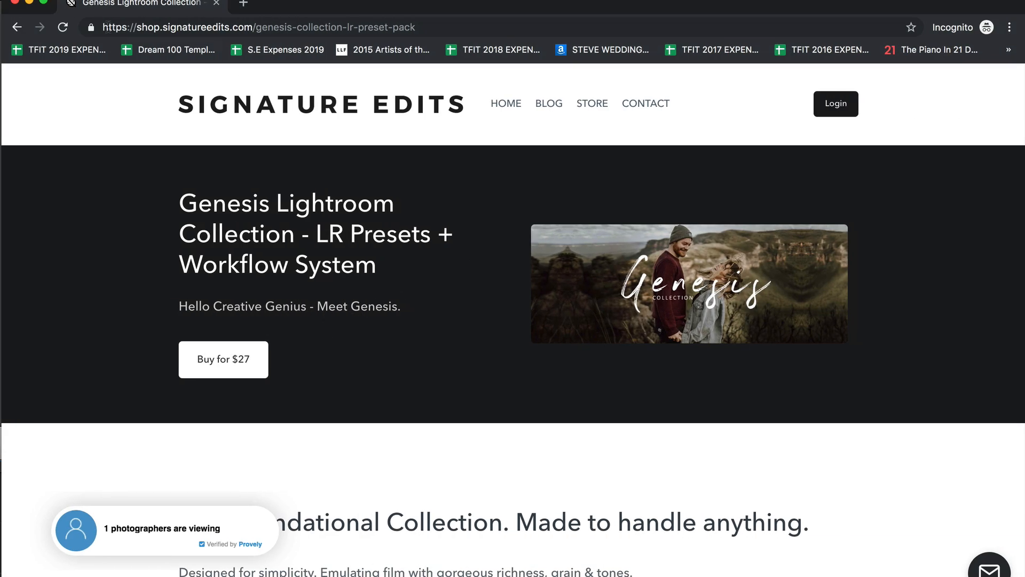
Switch to the Genesis collection's download page in Chrome and review its list of files.
{"action": "left_click", "coordinate": [15, 3]}
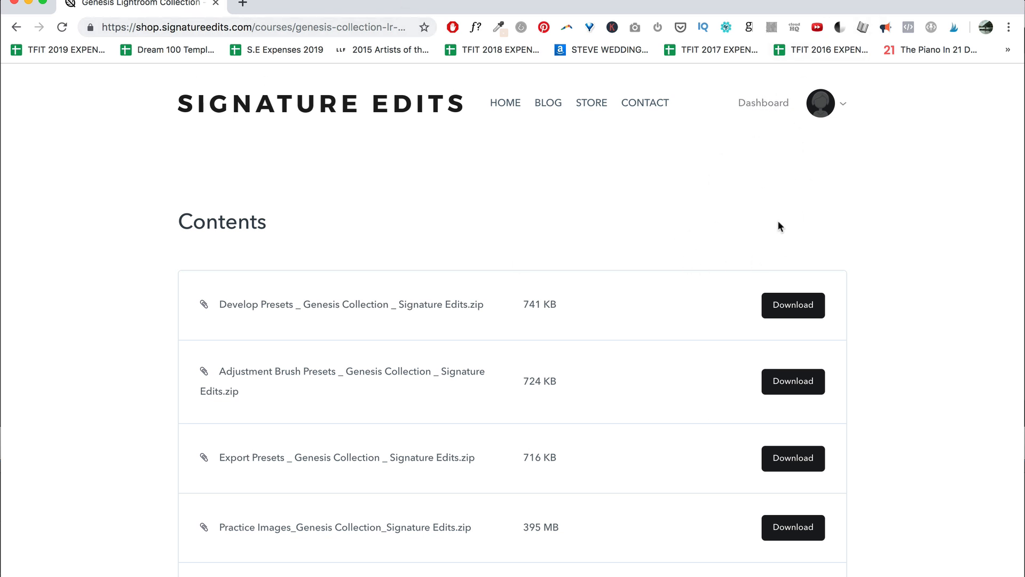
{"action": "scroll", "coordinate": [700, 294], "scroll_direction": "down", "scroll_amount": 5}
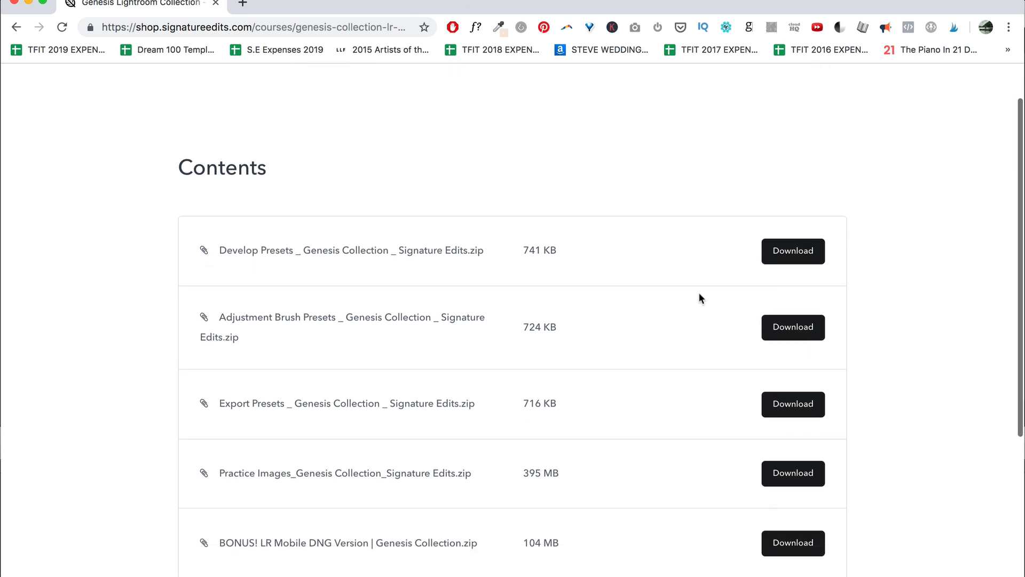
{"action": "right_click", "coordinate": [699, 294]}
{"action": "left_click", "coordinate": [658, 274]}
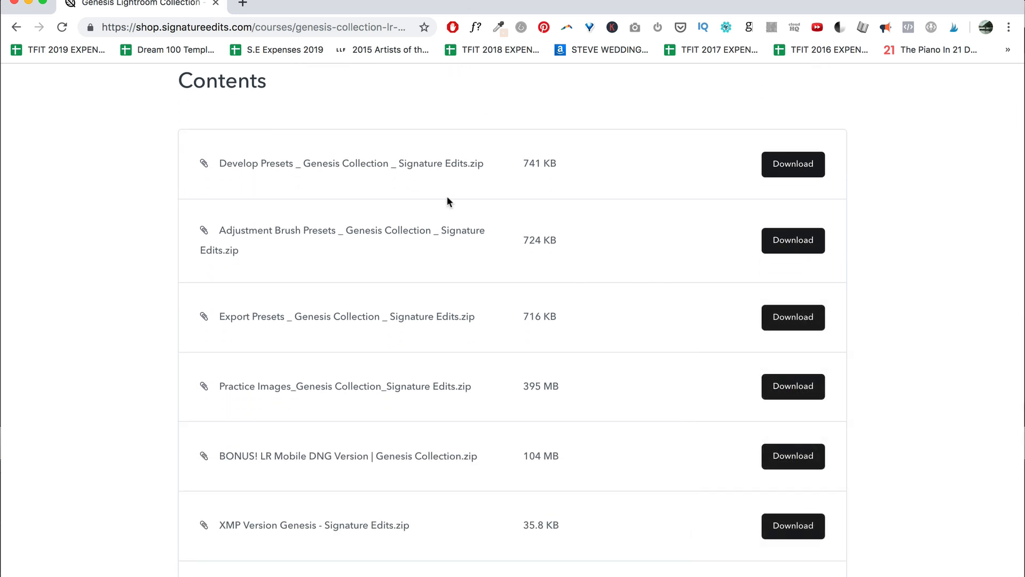
Compare the develop presets in Lightroom's Signature Edits | Genesis group with the files on the download page.
{"action": "key", "text": "ctrl+Left"}
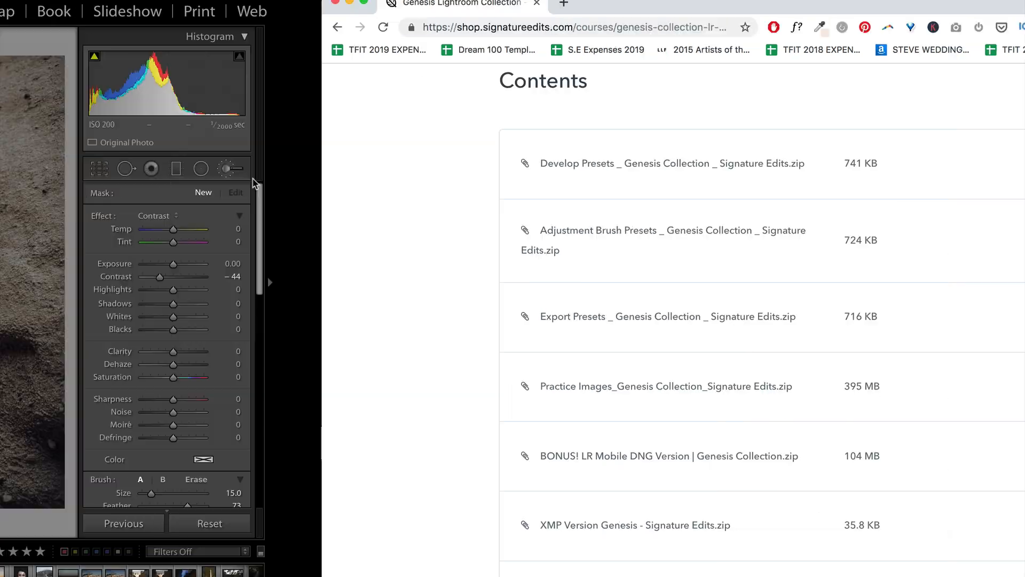
{"action": "scroll", "coordinate": [91, 336], "scroll_direction": "up", "scroll_amount": 1}
{"action": "scroll", "coordinate": [94, 368], "scroll_direction": "down", "scroll_amount": 5}
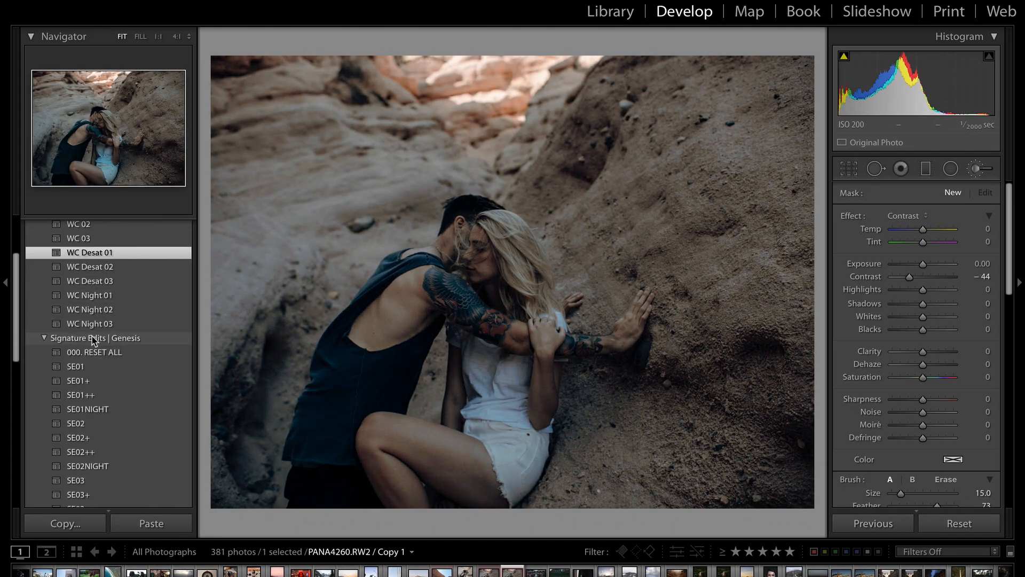
{"action": "key", "text": "ctrl+Right"}
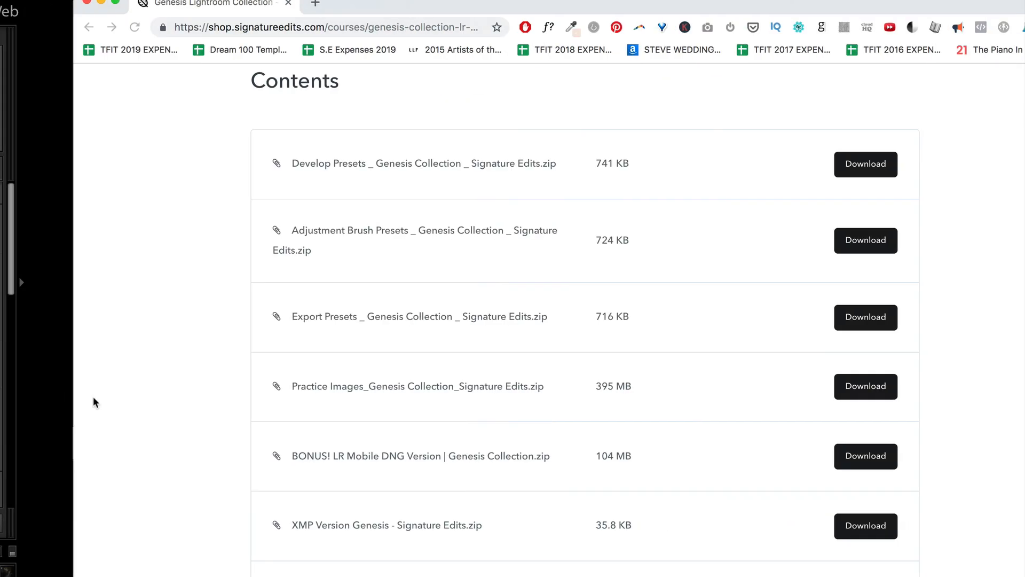
{"action": "key", "text": "ctrl+Left"}
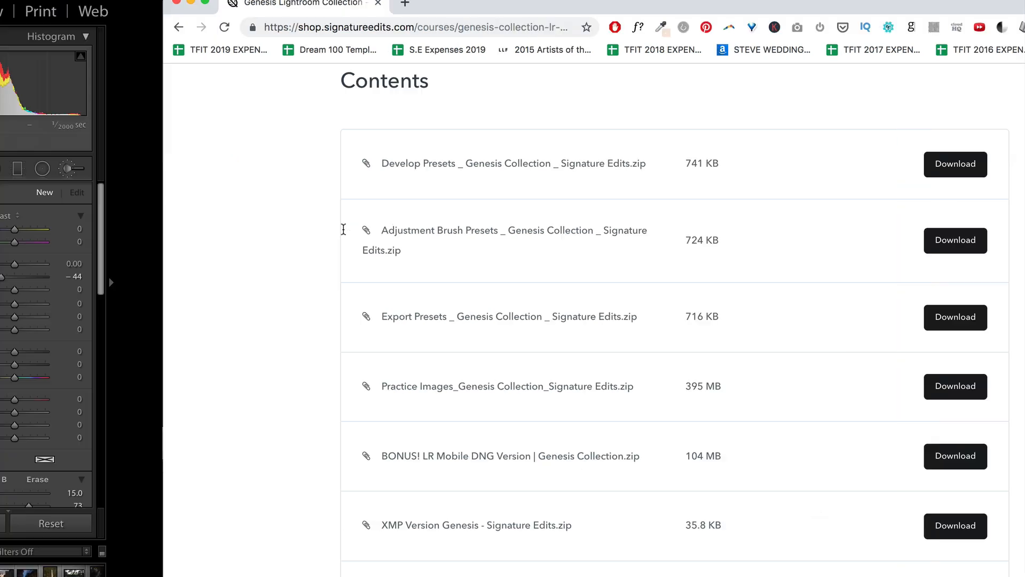
Activate the Graduated Filter in Lightroom and load the 26 Eyes-IrisEnhance effect preset.
{"action": "left_click", "coordinate": [971, 177]}
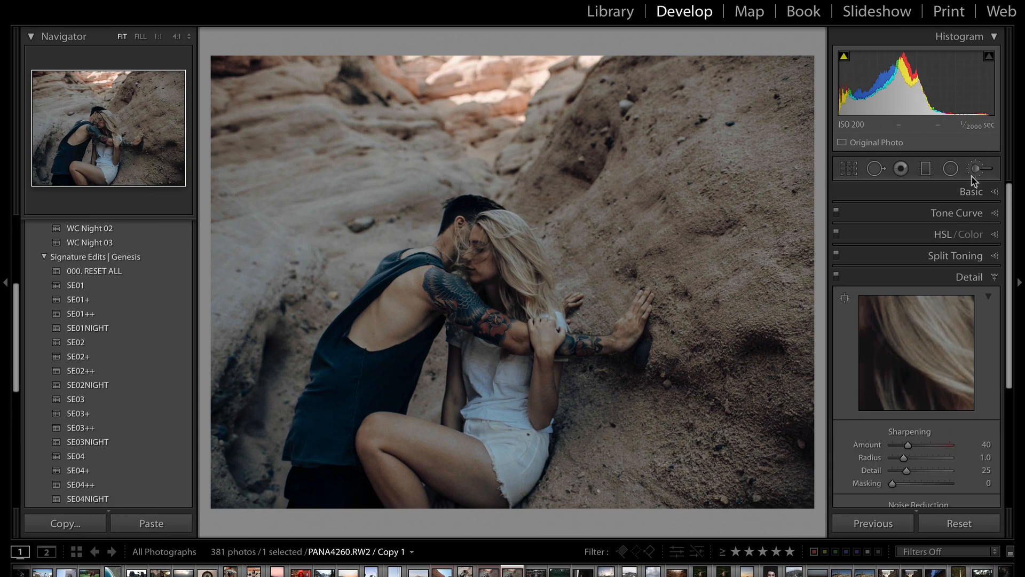
{"action": "left_click", "coordinate": [977, 168]}
{"action": "left_click", "coordinate": [952, 169]}
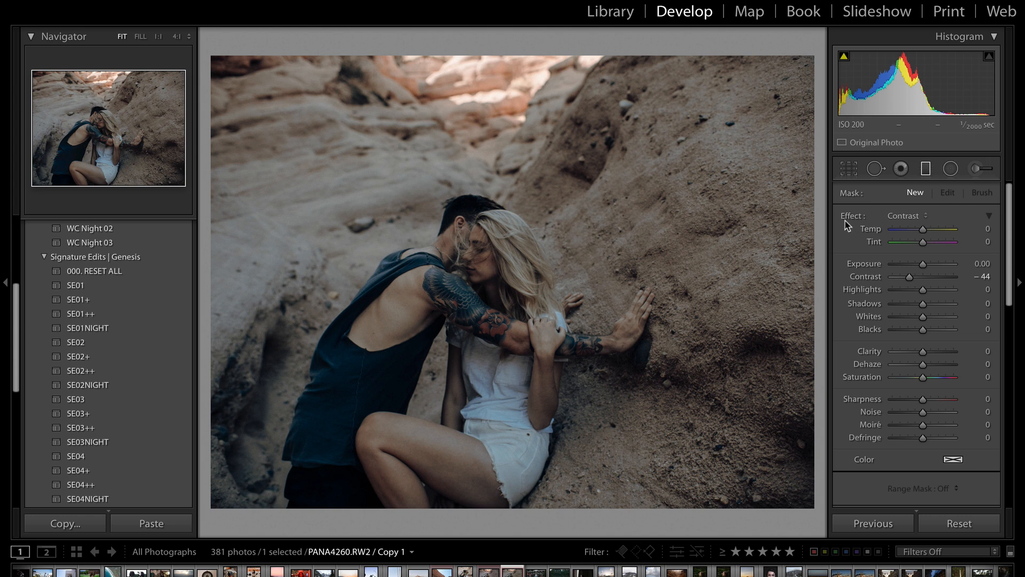
{"action": "left_click", "coordinate": [906, 215]}
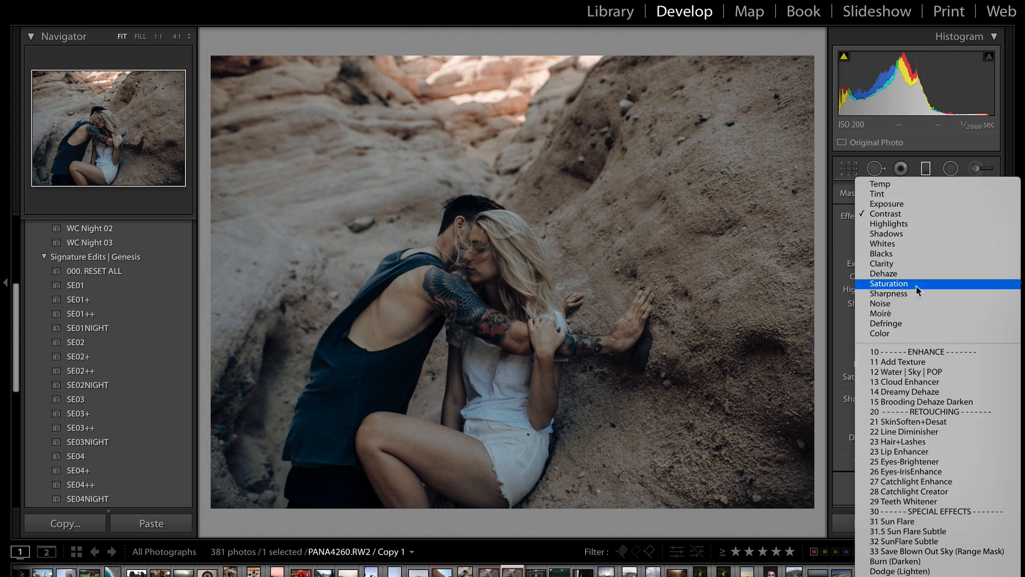
{"action": "scroll", "coordinate": [915, 287], "scroll_direction": "down", "scroll_amount": 4}
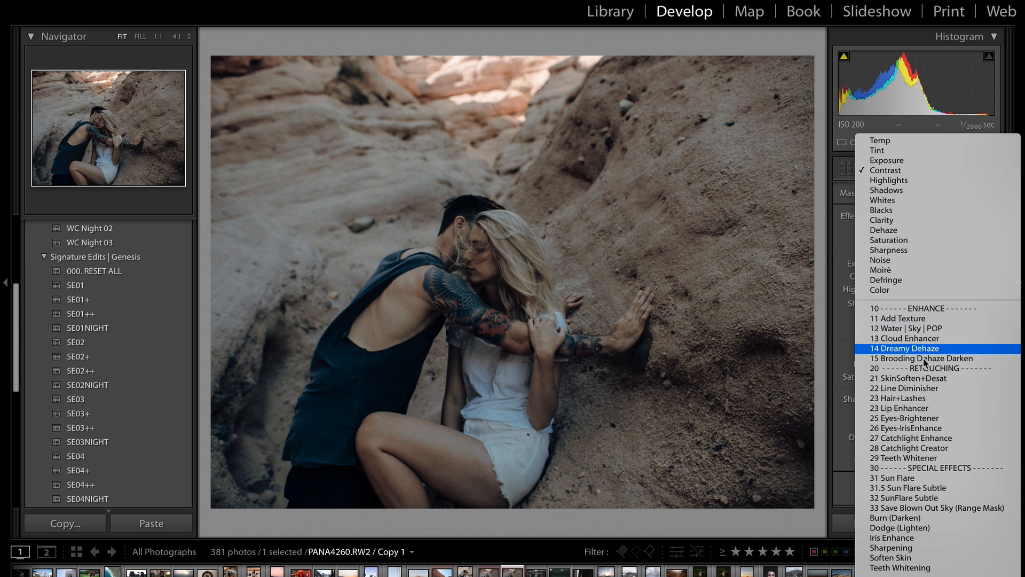
{"action": "left_click", "coordinate": [934, 428]}
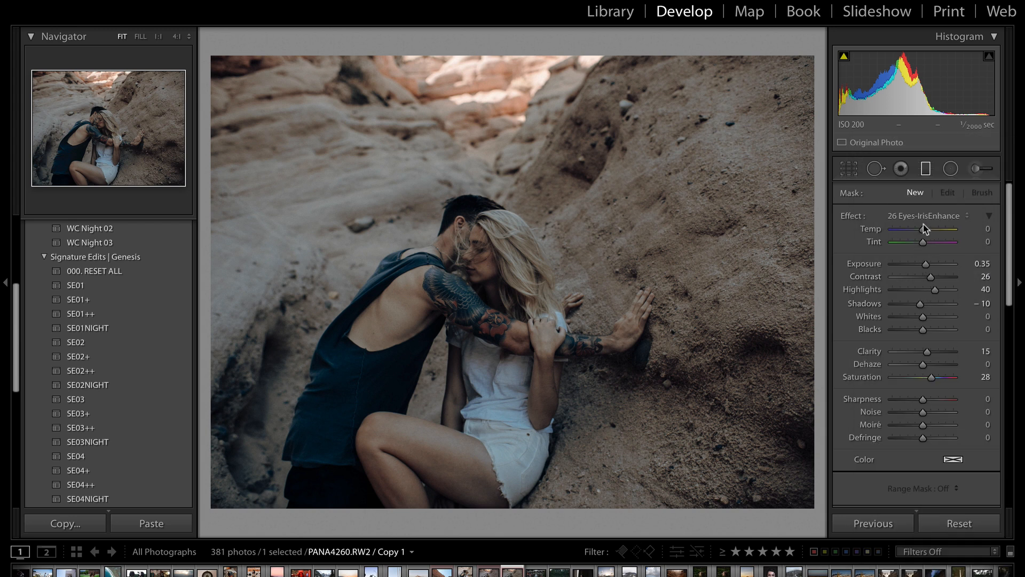
Review the enhance, retouching and special effects presets, then check the download page in Chrome.
{"action": "left_click", "coordinate": [923, 216]}
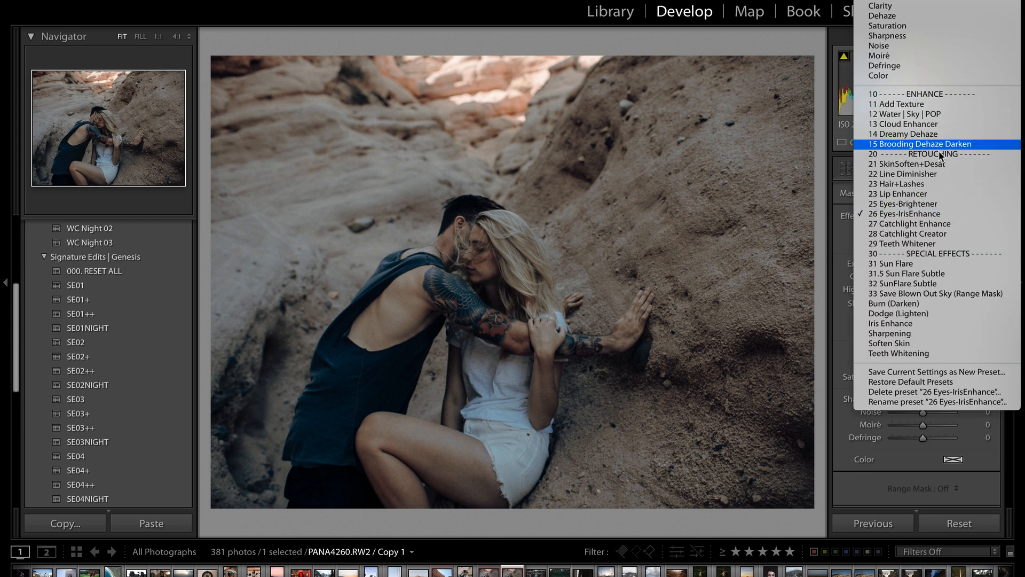
{"action": "left_click", "coordinate": [796, 277]}
{"action": "key", "text": "ctrl+Right"}
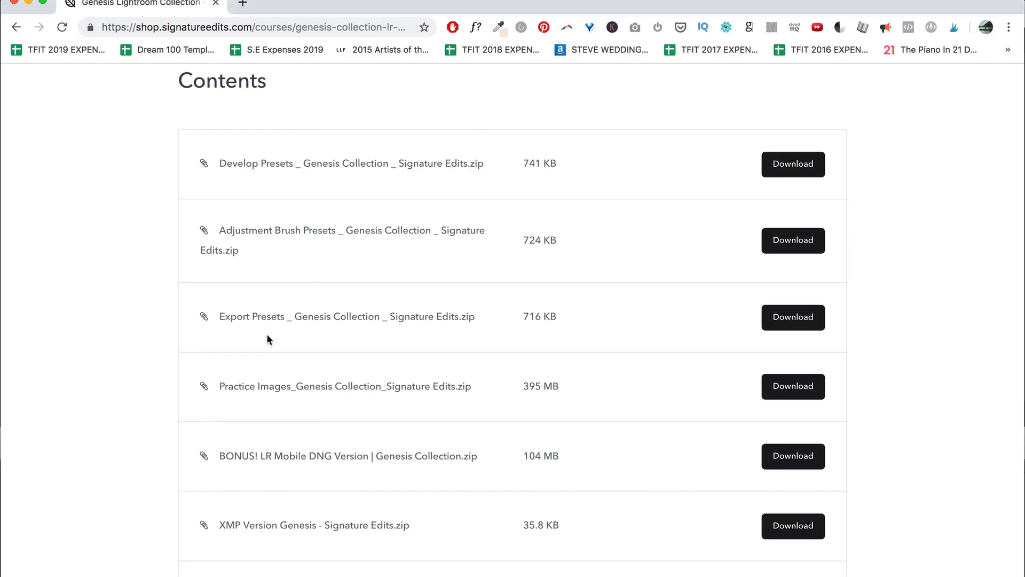
Open Lightroom's export settings to view the Signature Edits export presets, and review the remaining files on the download page.
{"action": "key", "text": "ctrl+Left"}
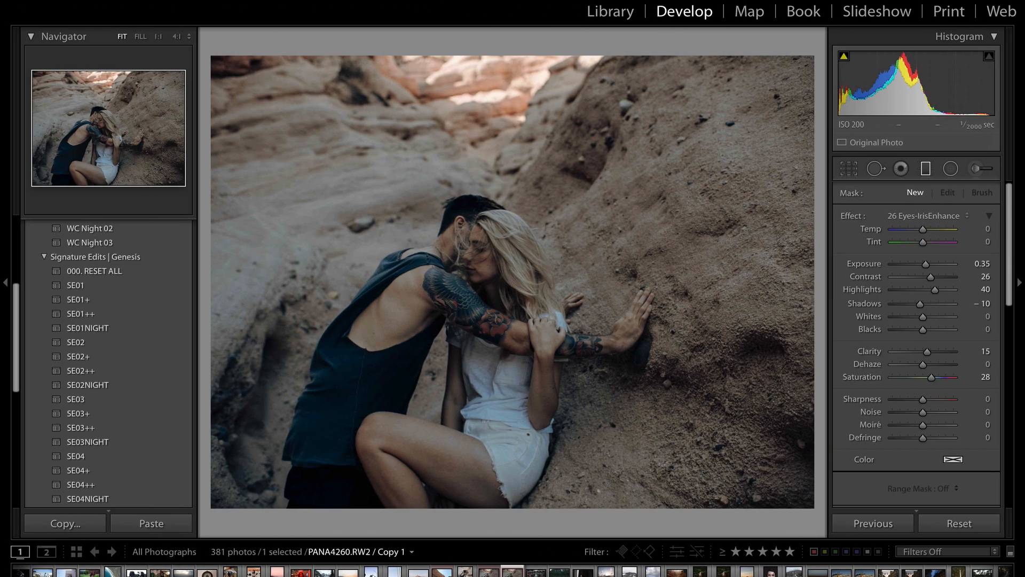
{"action": "key", "text": "shift+super+e"}
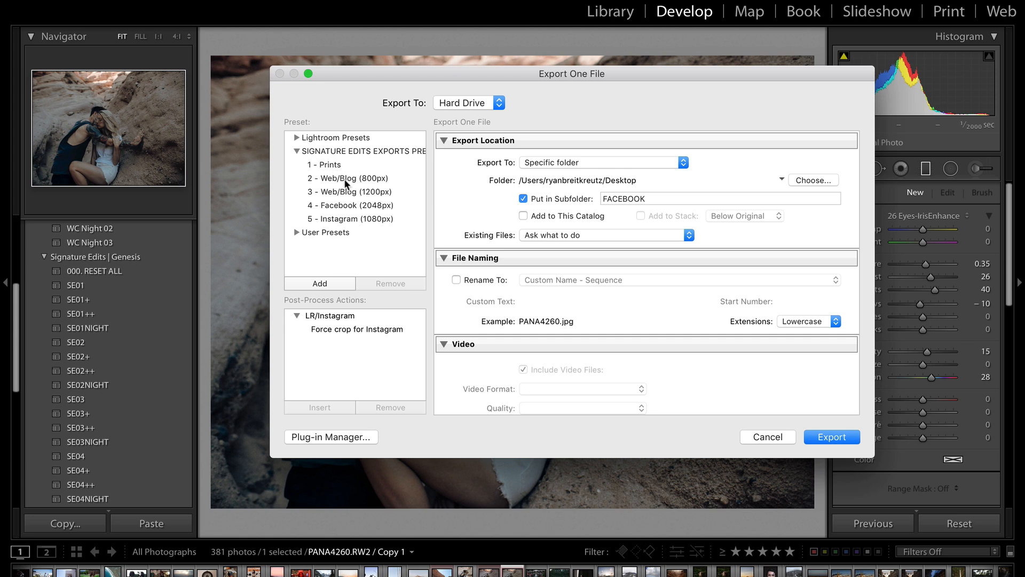
{"action": "key", "text": "ctrl+Right"}
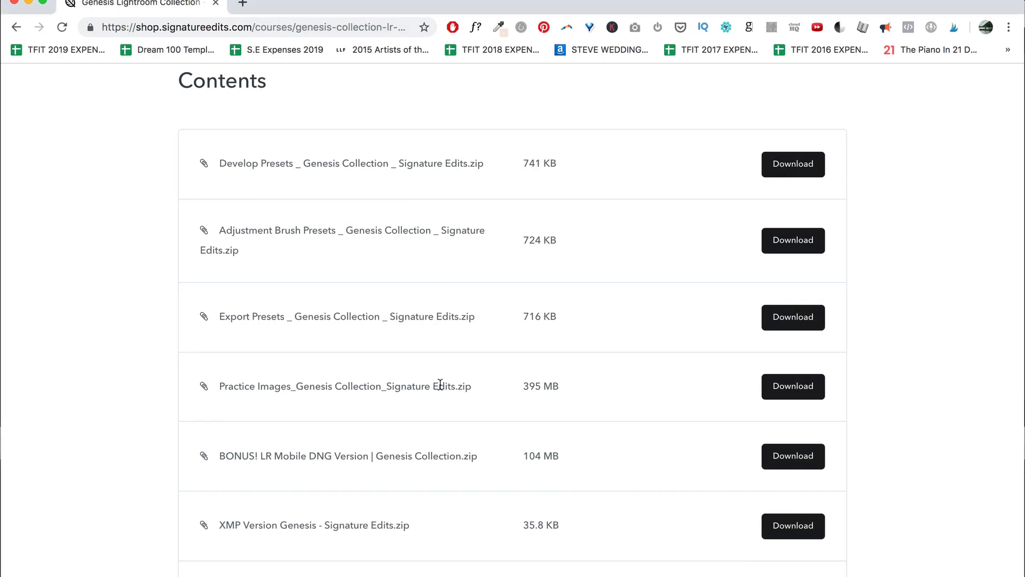
{"action": "scroll", "coordinate": [439, 320], "scroll_direction": "down", "scroll_amount": 5}
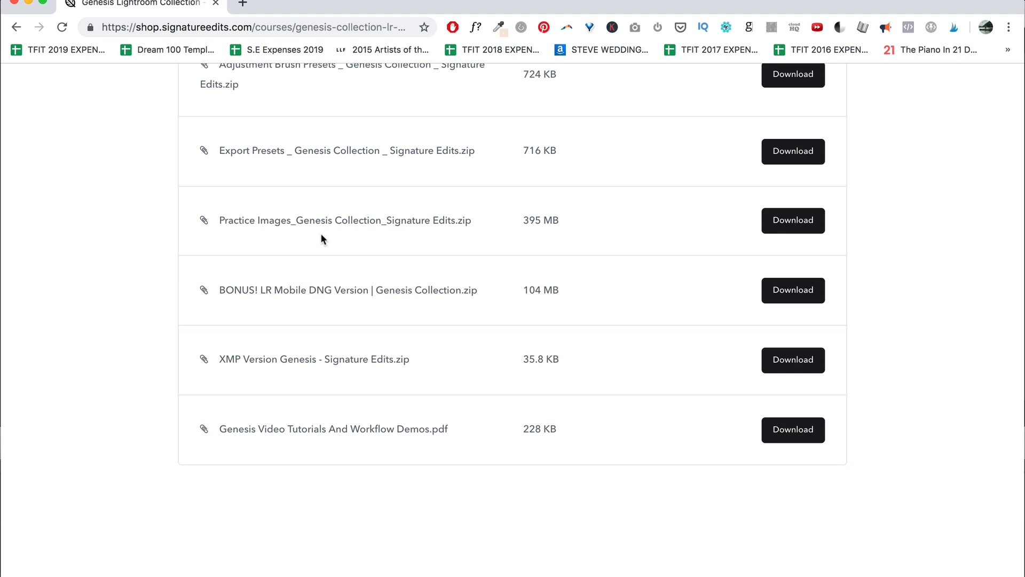
Return to Lightroom, close the export settings without exporting, and apply the Genesis SE01 preset to the photo.
{"action": "key", "text": "ctrl+Left"}
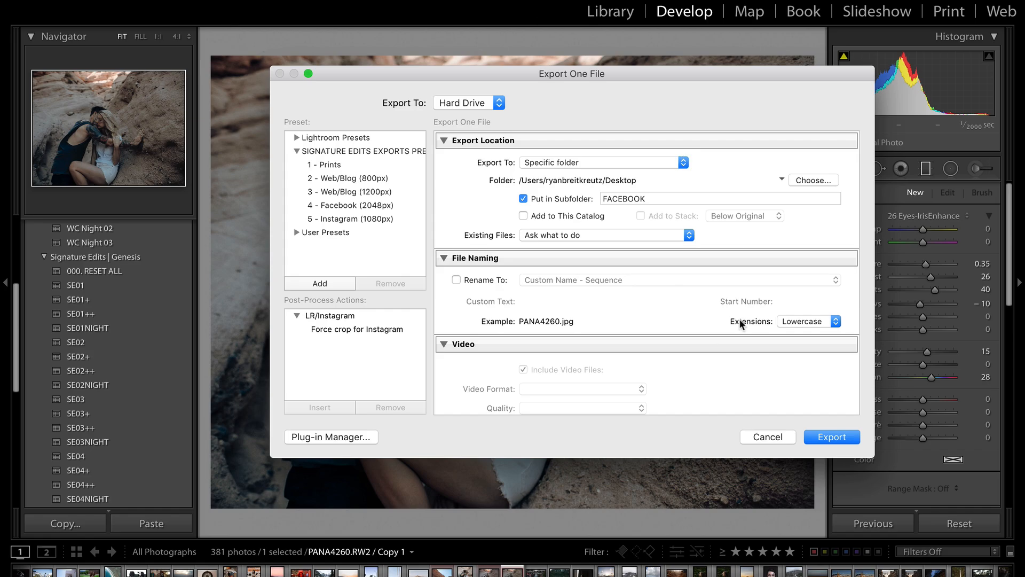
{"action": "left_click", "coordinate": [769, 436]}
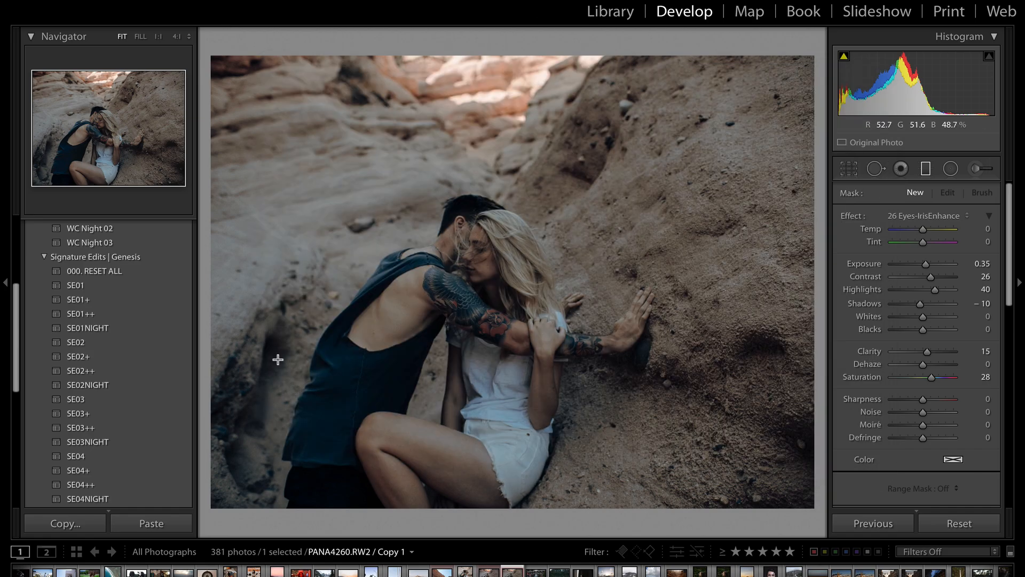
{"action": "left_click", "coordinate": [76, 285]}
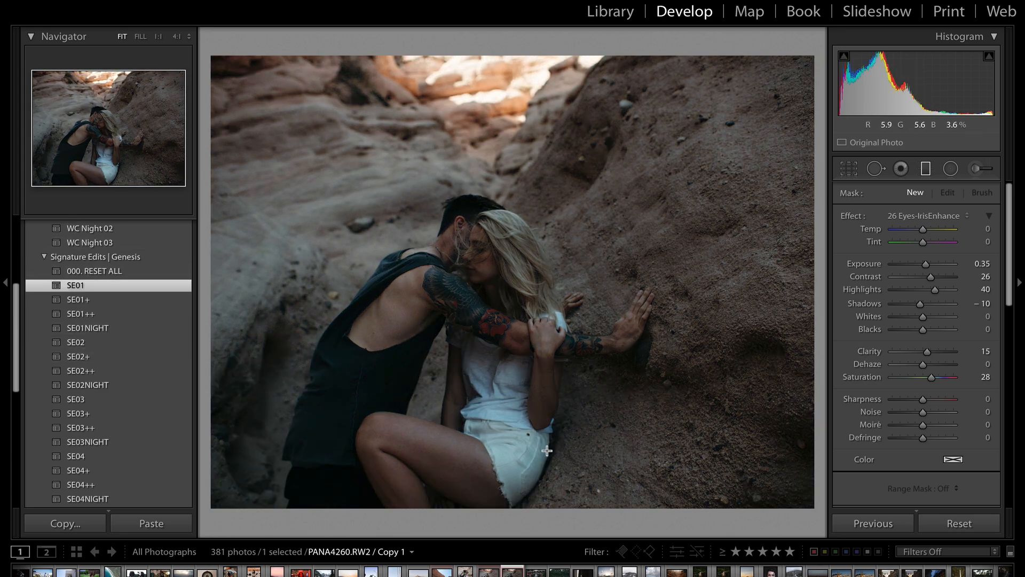
Examine the Chrome download list again, focusing on the XMP version and the video tutorials and workflow demos PDF.
{"action": "key", "text": "ctrl+Right"}
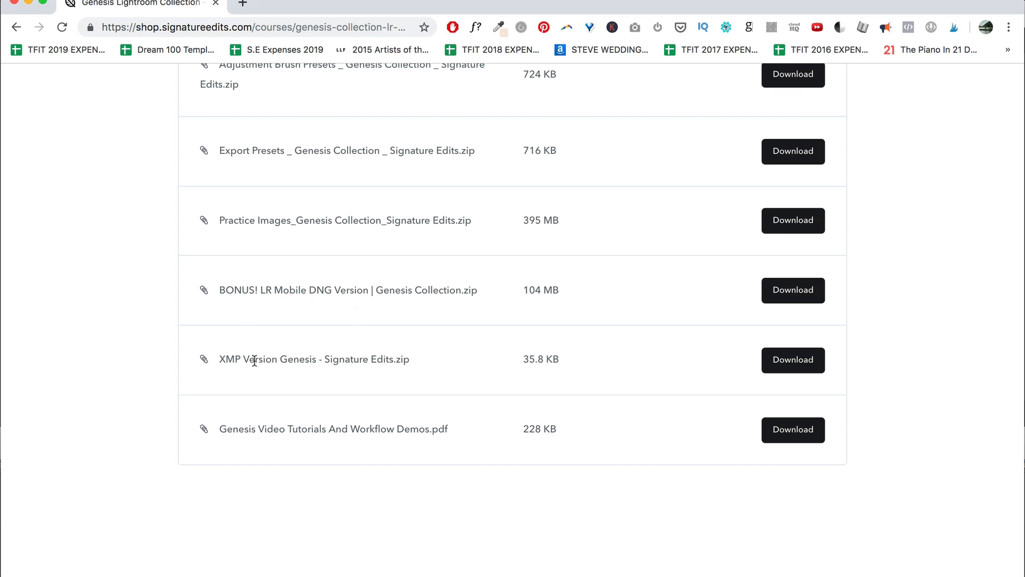
{"action": "left_click_drag", "start_coordinate": [410, 358], "coordinate": [218, 360]}
{"action": "left_click_drag", "start_coordinate": [226, 429], "coordinate": [455, 428]}
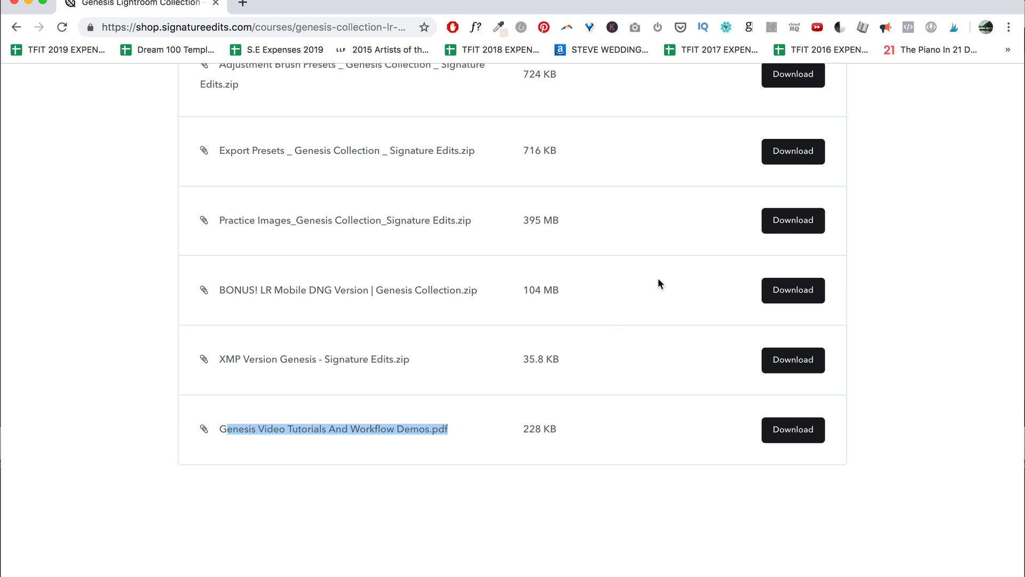
{"action": "scroll", "coordinate": [586, 262], "scroll_direction": "up", "scroll_amount": 3}
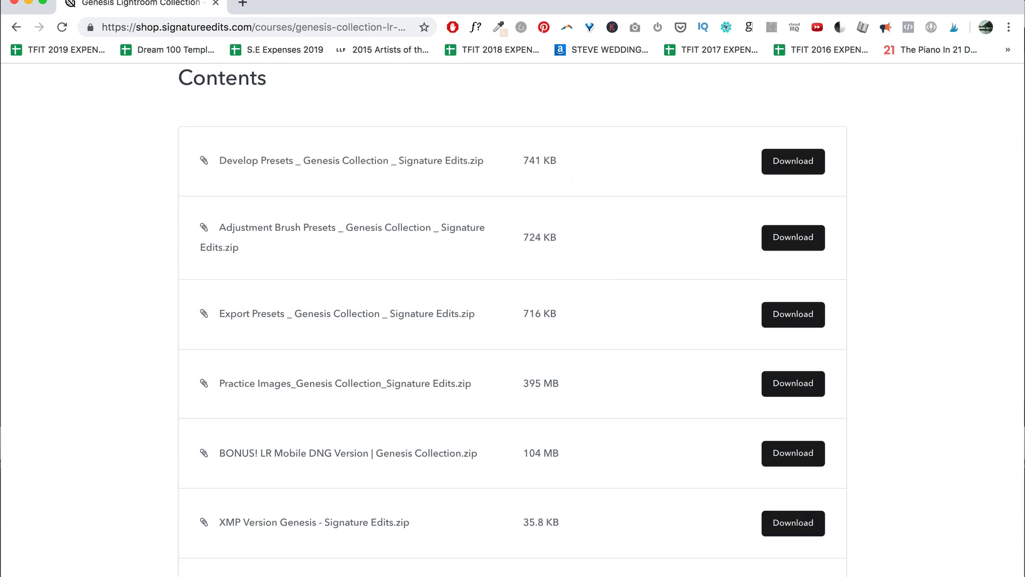
{"action": "scroll", "coordinate": [471, 346], "scroll_direction": "down", "scroll_amount": 2}
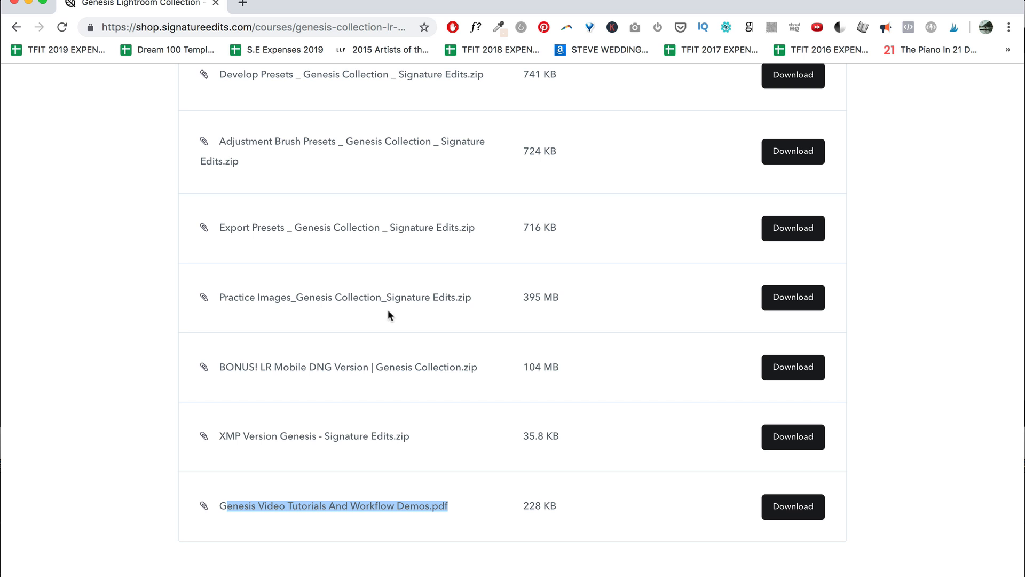
{"action": "scroll", "coordinate": [581, 329], "scroll_direction": "up", "scroll_amount": 3}
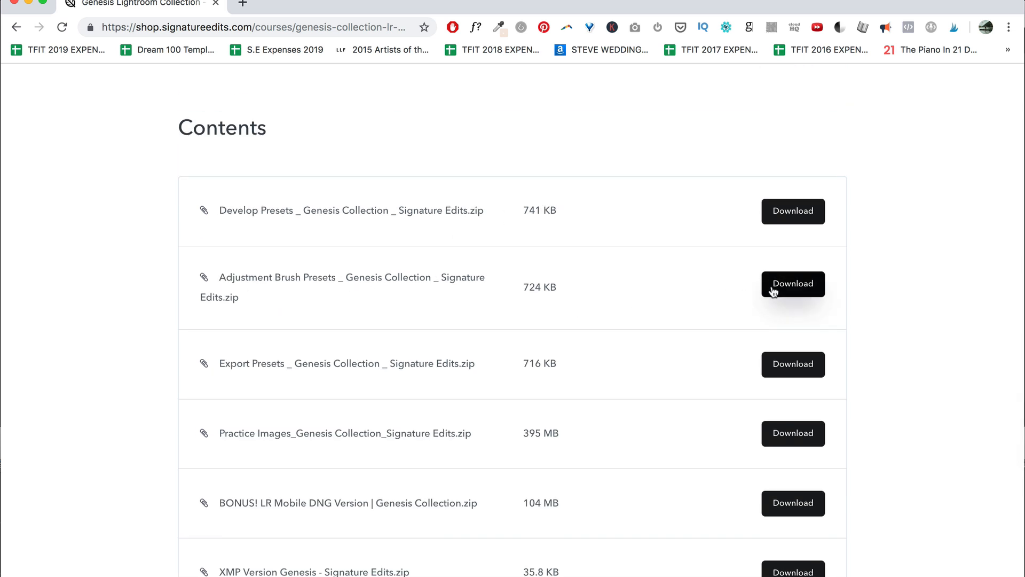
{"action": "scroll", "coordinate": [774, 389], "scroll_direction": "down", "scroll_amount": 3}
Switch to Lightroom and set the Graduated Filter's Exposure to 1.38.
{"action": "mouse_move", "coordinate": [2, 301]}
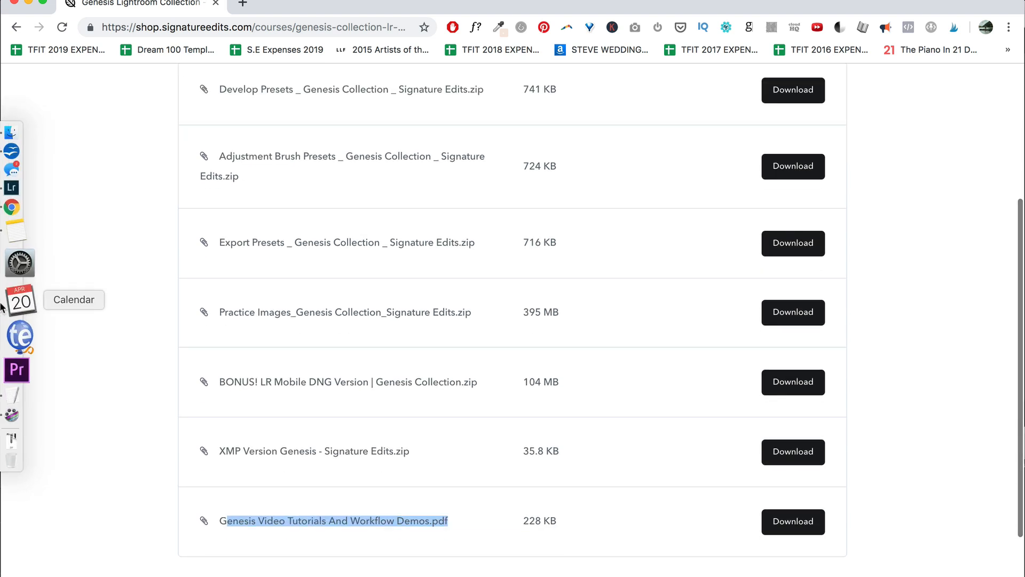
{"action": "left_click", "coordinate": [25, 229]}
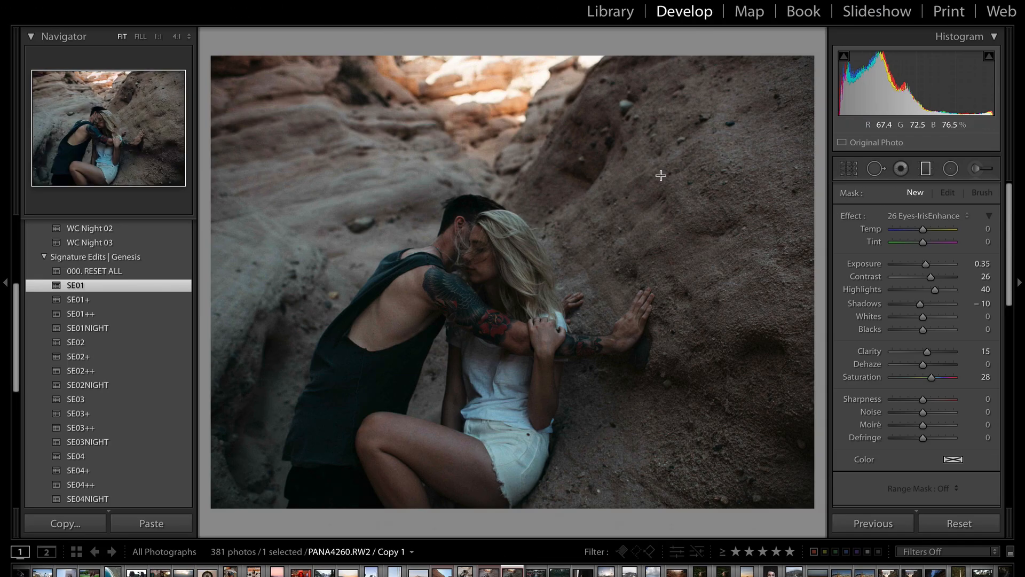
{"action": "left_click_drag", "start_coordinate": [927, 273], "coordinate": [934, 271]}
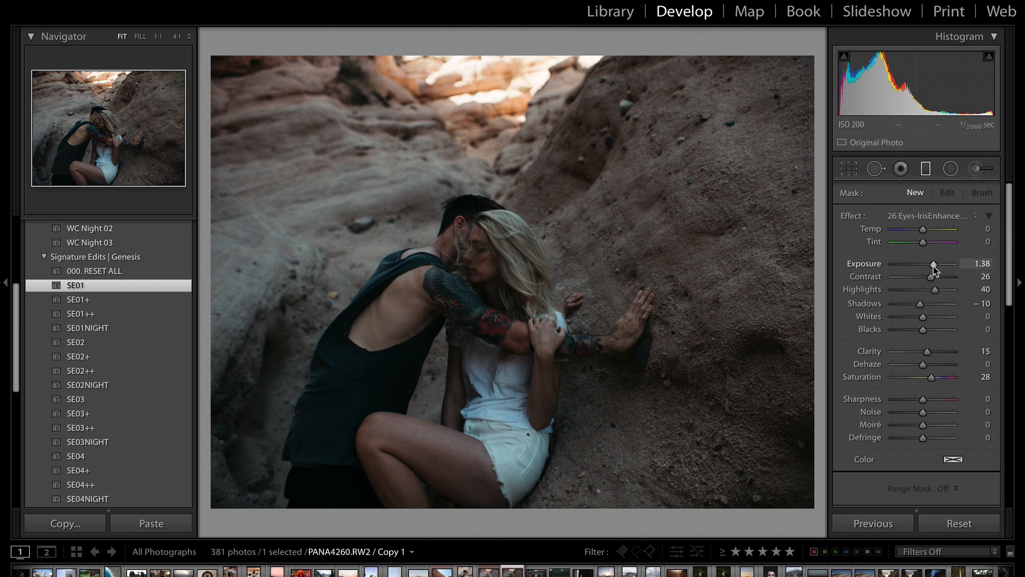
Collapse the Signature Edits - West Coast preset group, and view the preset import dialog without importing anything.
{"action": "scroll", "coordinate": [101, 293], "scroll_direction": "up", "scroll_amount": 5}
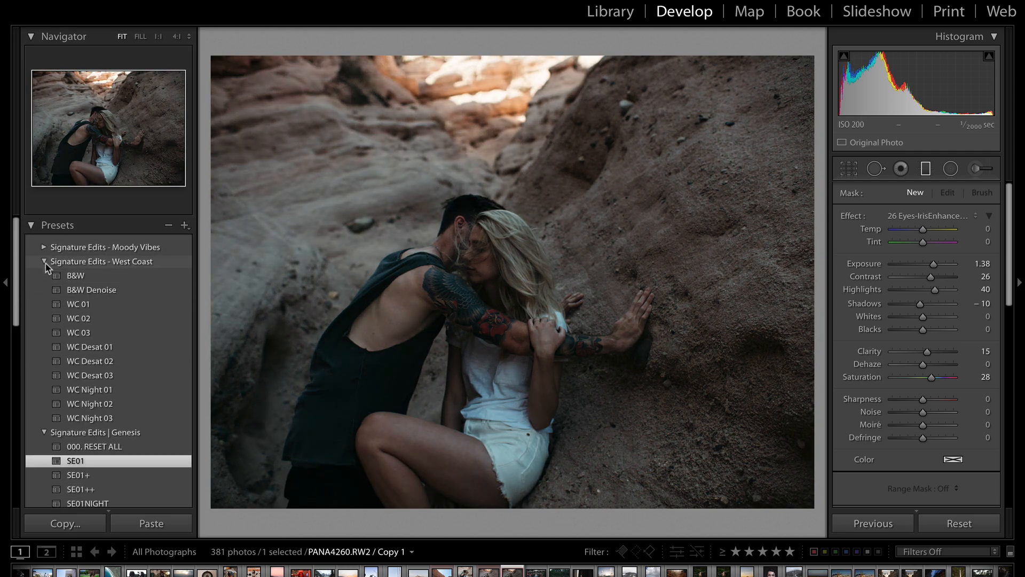
{"action": "left_click", "coordinate": [44, 283]}
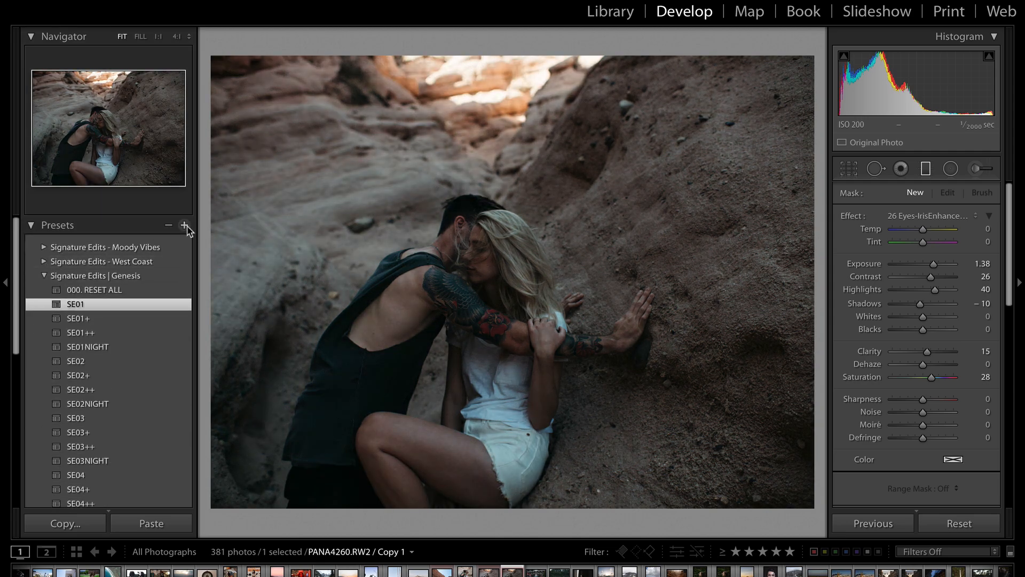
{"action": "left_click", "coordinate": [184, 226]}
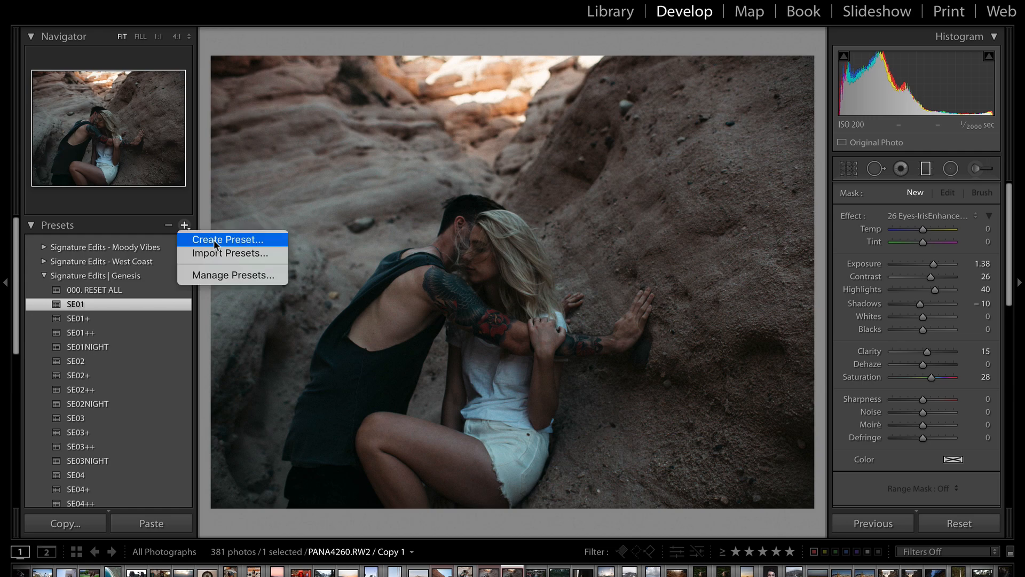
{"action": "left_click", "coordinate": [229, 253]}
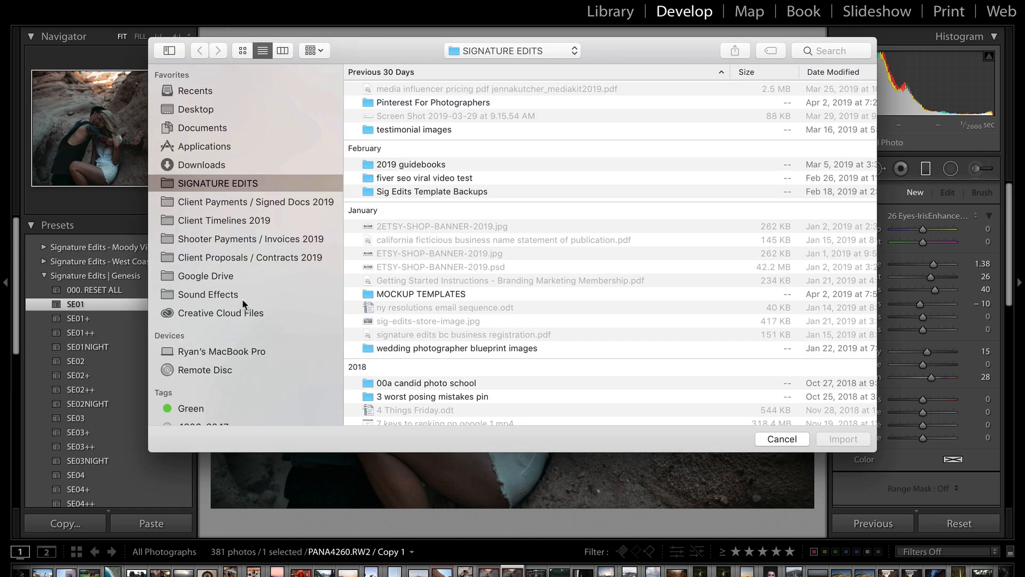
{"action": "left_click", "coordinate": [782, 439]}
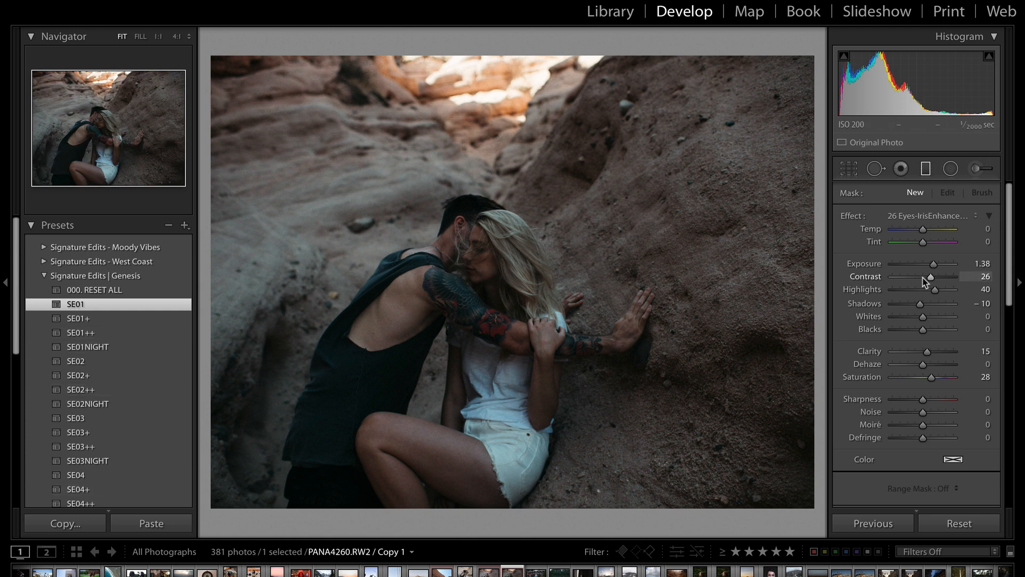
From Lightroom's preset preferences, show all other Lightroom presets and open the SIGNATURE EDITS LOCAL ADJUSTMENTS folder inside Local Adjustment Presets.
{"action": "left_click", "coordinate": [59, 0]}
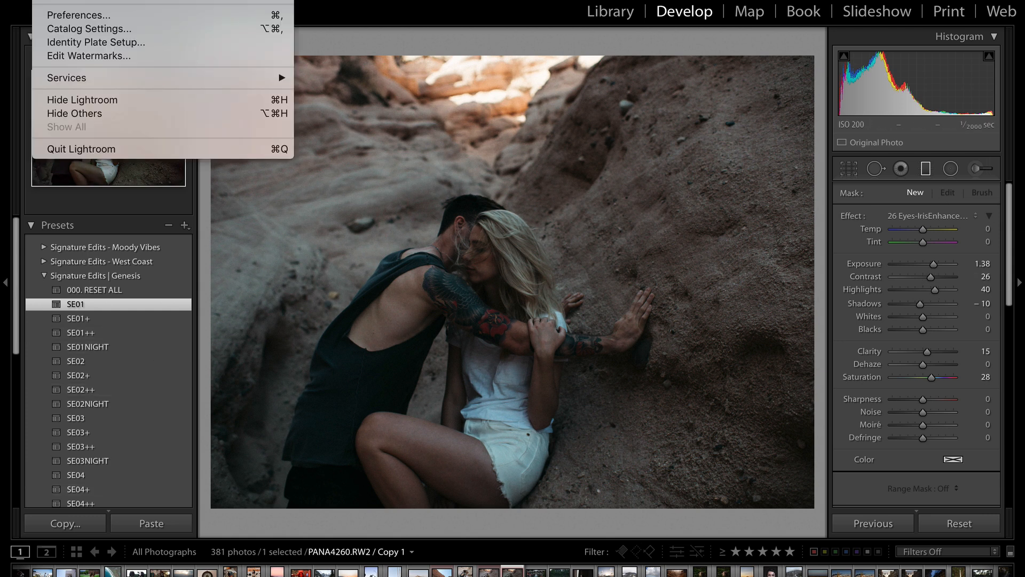
{"action": "left_click", "coordinate": [88, 15]}
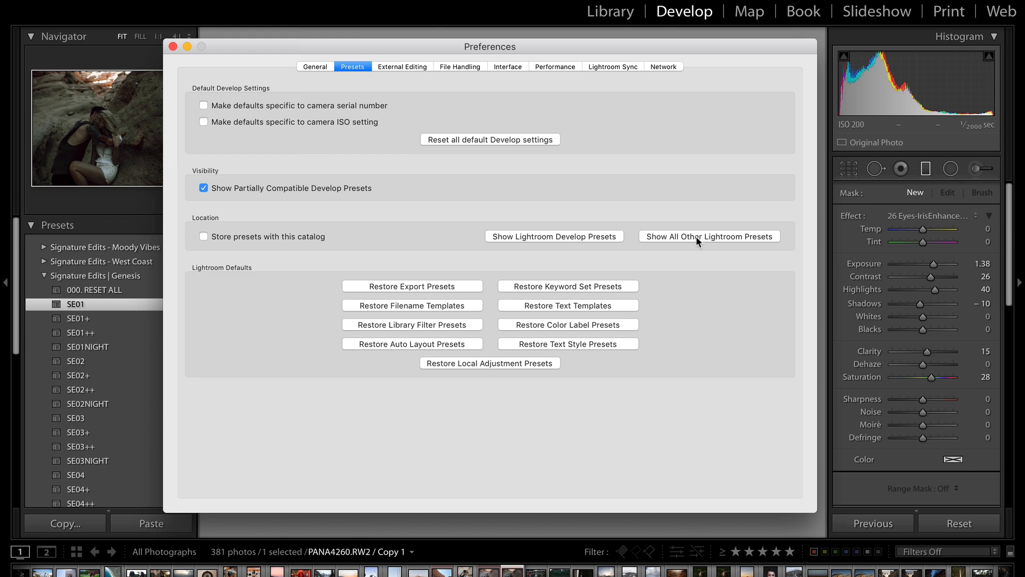
{"action": "left_click", "coordinate": [745, 238]}
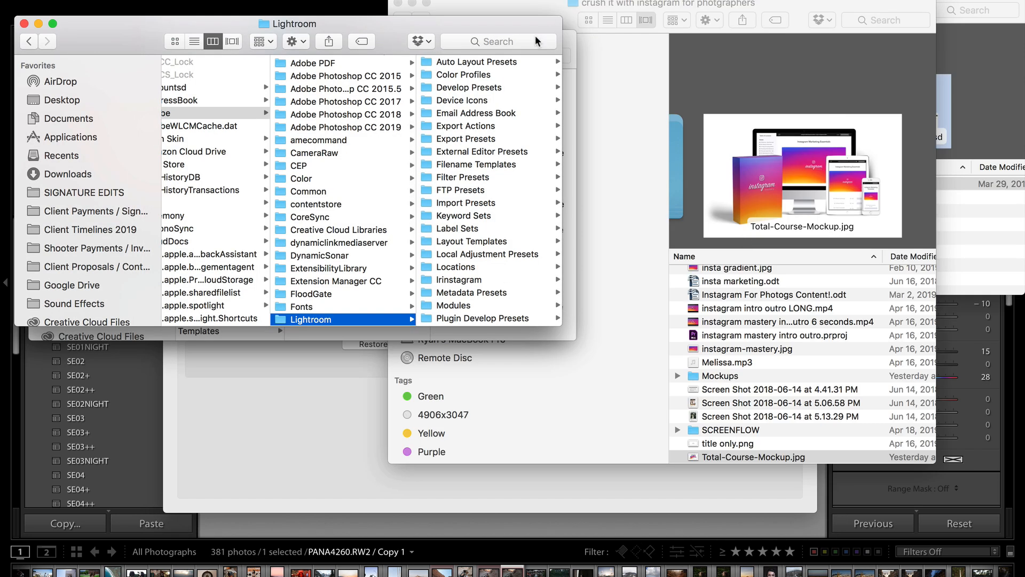
{"action": "left_click", "coordinate": [515, 253]}
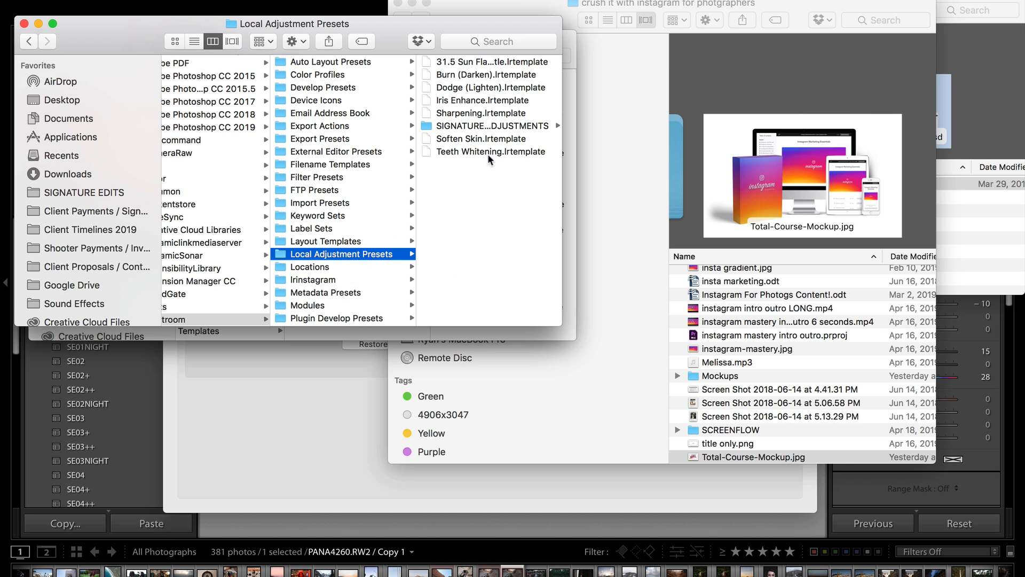
{"action": "left_click", "coordinate": [505, 128]}
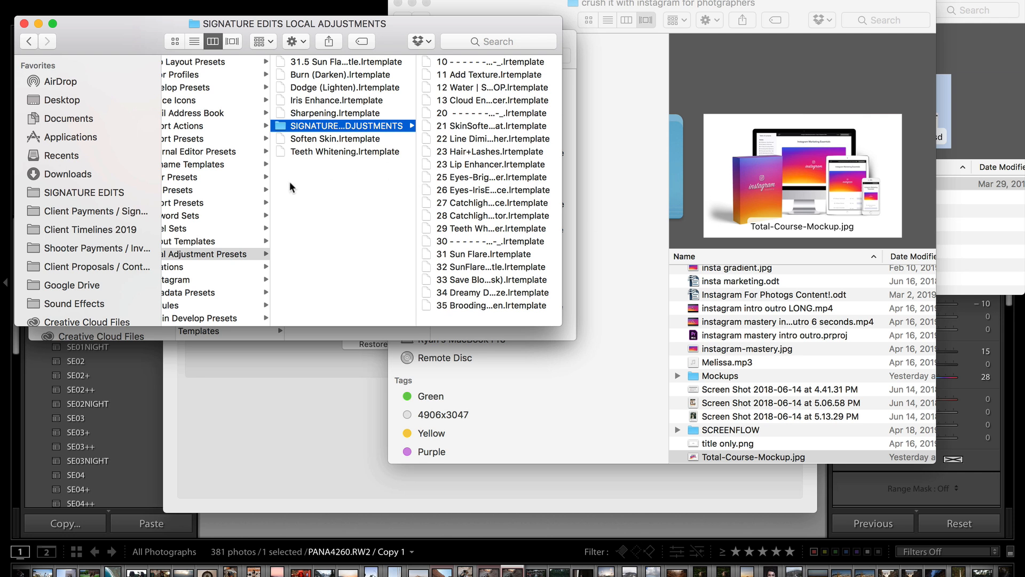
Close all open Finder windows and the Lightroom preferences.
{"action": "left_click", "coordinate": [24, 23]}
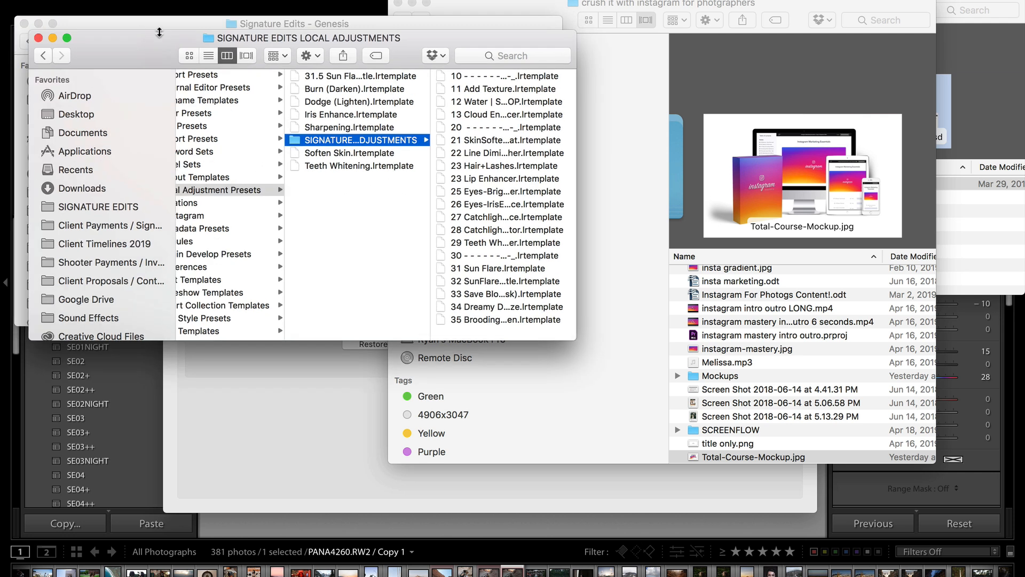
{"action": "left_click", "coordinate": [38, 38]}
{"action": "left_click", "coordinate": [24, 24]}
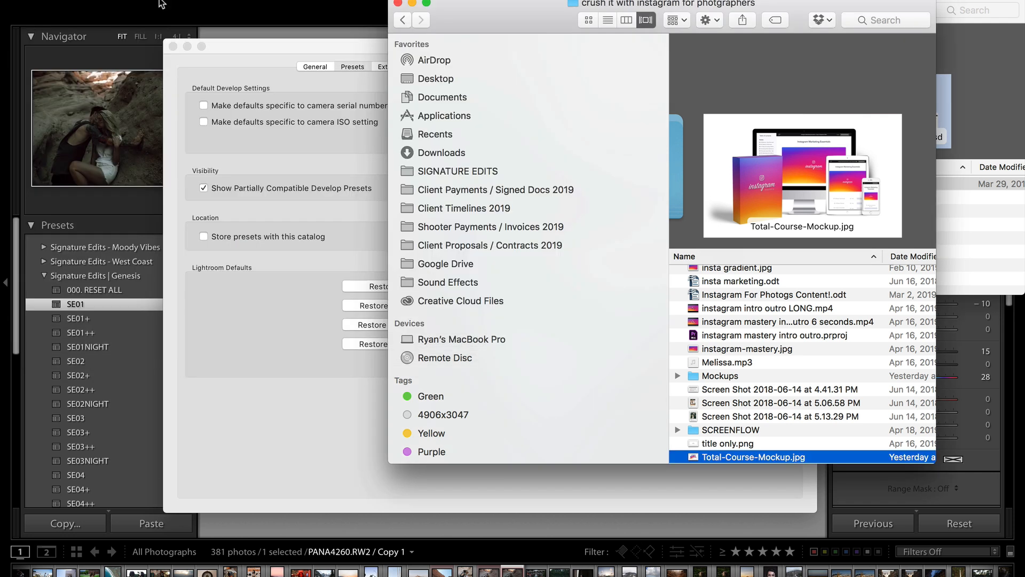
{"action": "left_click", "coordinate": [398, 3]}
{"action": "left_click", "coordinate": [658, 329]}
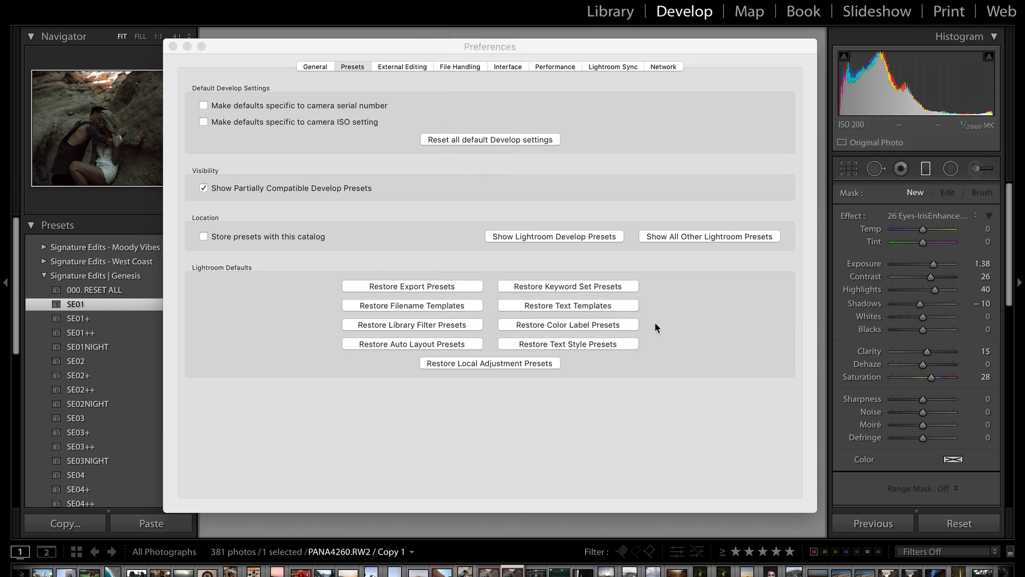
{"action": "left_click", "coordinate": [173, 47]}
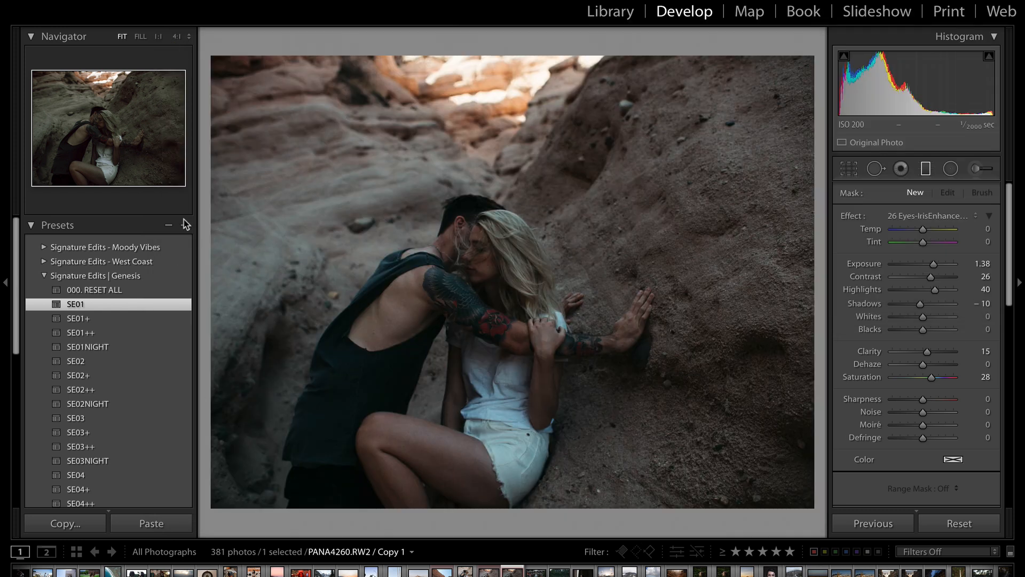
Reopen the preset preferences, show the Lightroom develop presets folder, and open the Signature Edits - Genesis folder.
{"action": "left_click", "coordinate": [98, 1]}
{"action": "left_click", "coordinate": [98, 1]}
{"action": "left_click", "coordinate": [103, 6]}
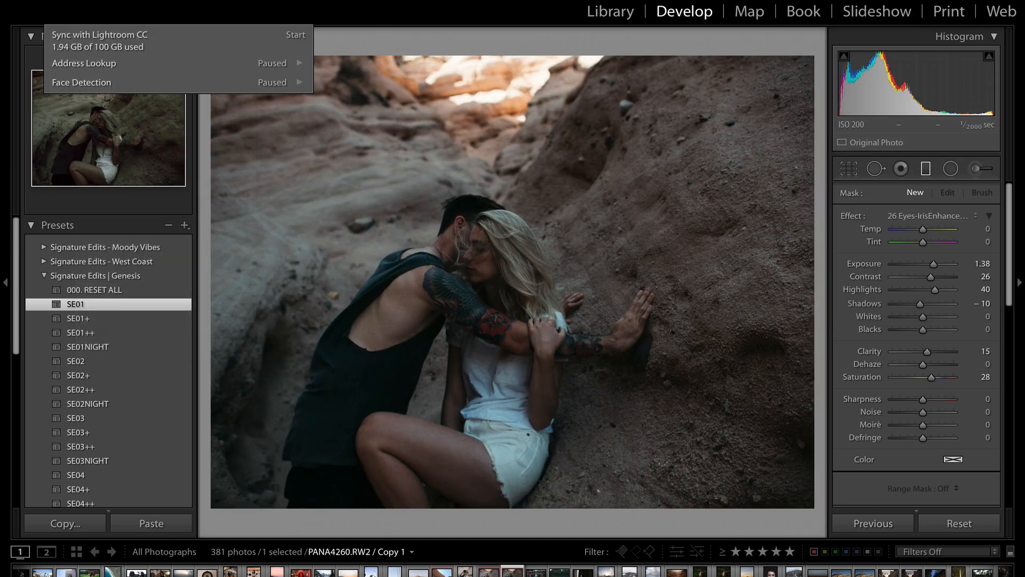
{"action": "left_click", "coordinate": [80, 1]}
{"action": "left_click", "coordinate": [95, 17]}
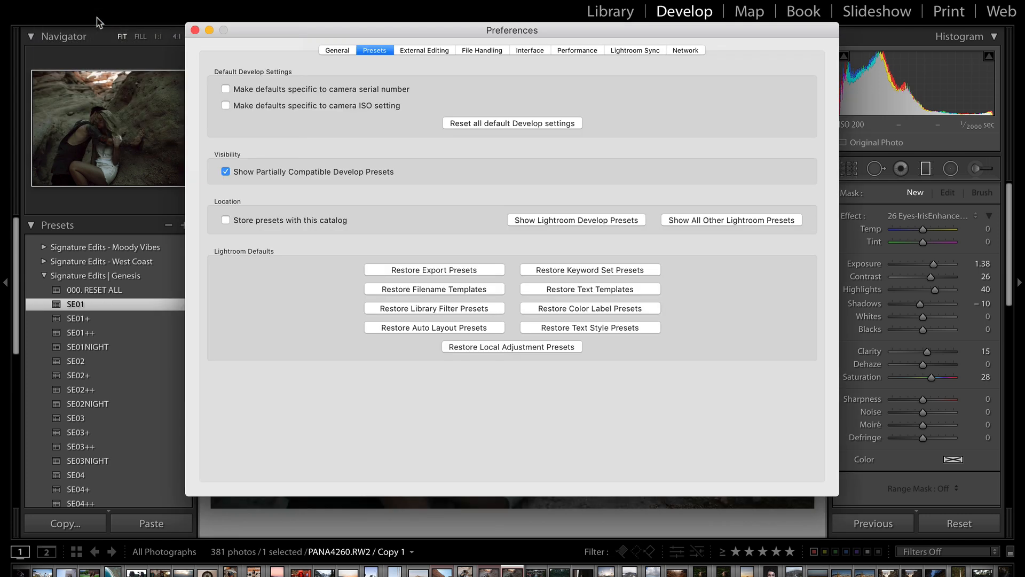
{"action": "left_click", "coordinate": [554, 220]}
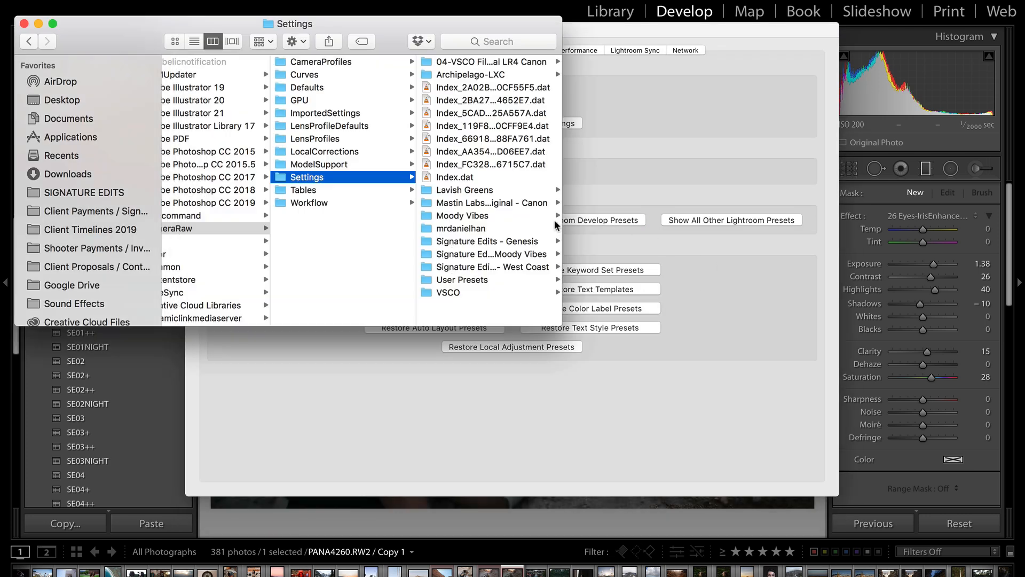
{"action": "scroll", "coordinate": [525, 222], "scroll_direction": "right", "scroll_amount": 2}
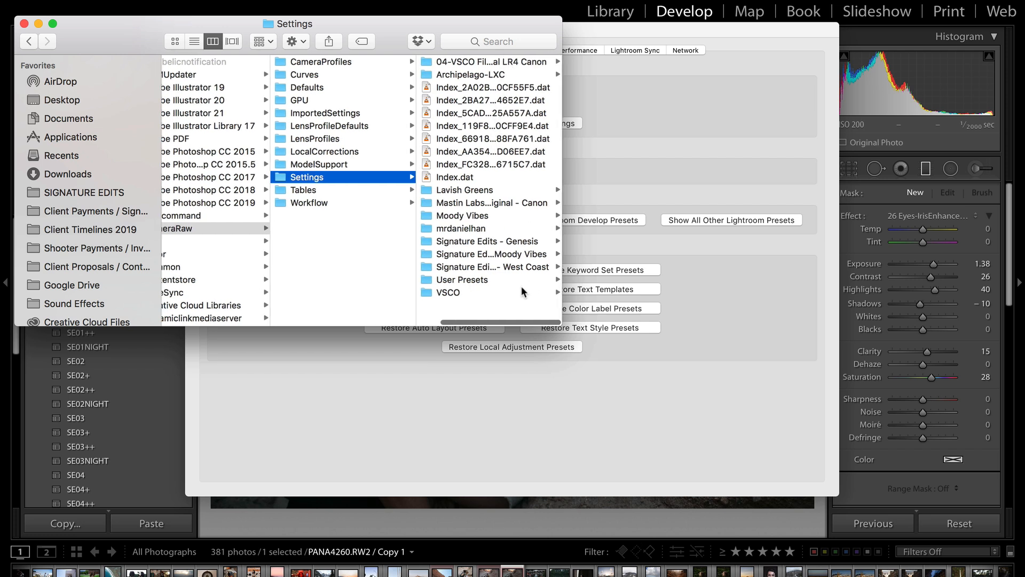
{"action": "left_click", "coordinate": [471, 241]}
{"action": "left_click", "coordinate": [479, 63]}
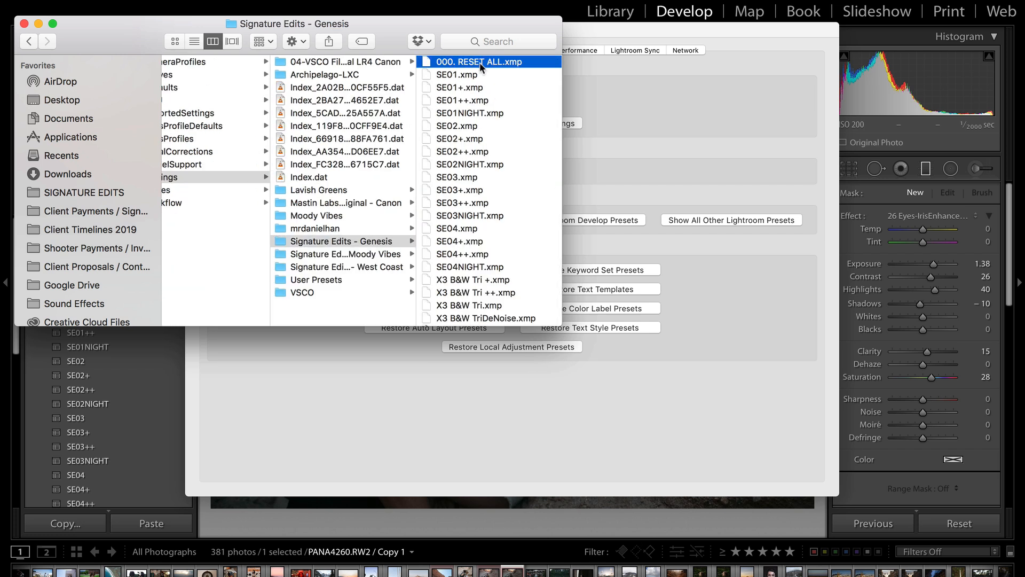
Look through the Genesis XMP preset files, including SE04NIGHT.xmp and SE02++.xmp, and close the folder and the preferences.
{"action": "left_click", "coordinate": [337, 190]}
{"action": "scroll", "coordinate": [337, 190], "scroll_direction": "down", "scroll_amount": 1}
{"action": "left_click", "coordinate": [337, 257]}
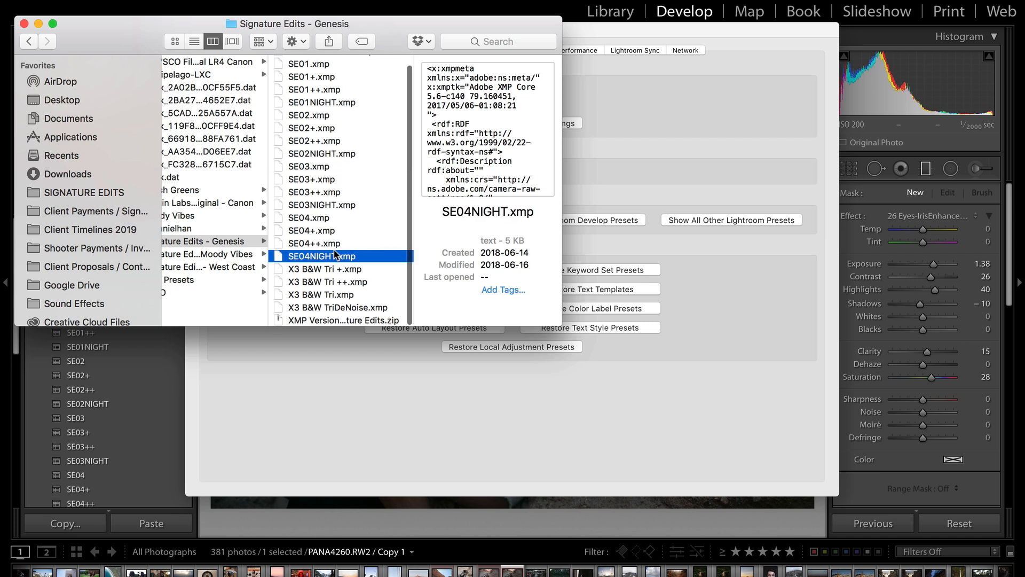
{"action": "left_click", "coordinate": [336, 308]}
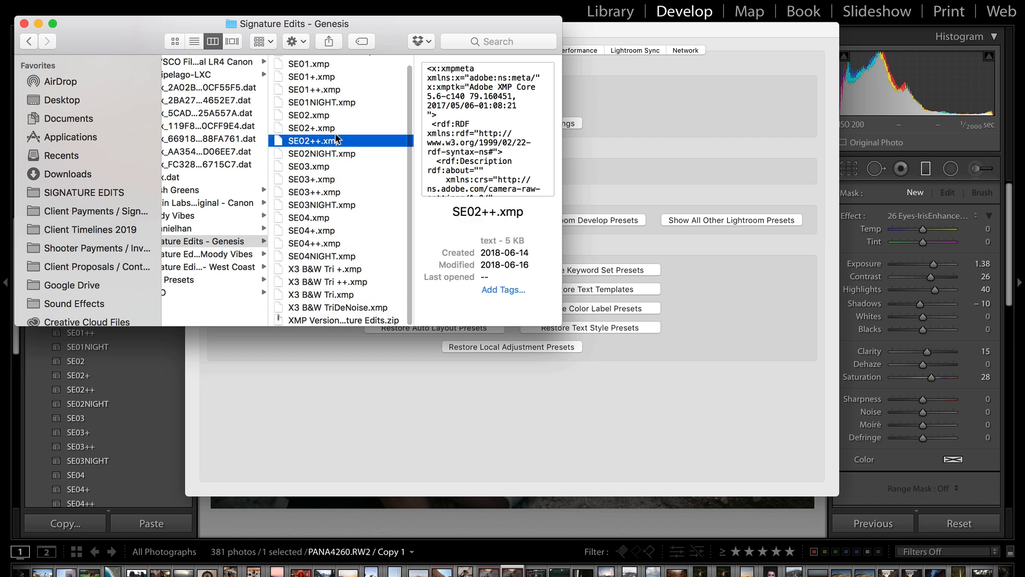
{"action": "left_click_drag", "start_coordinate": [129, 37], "coordinate": [257, 37]}
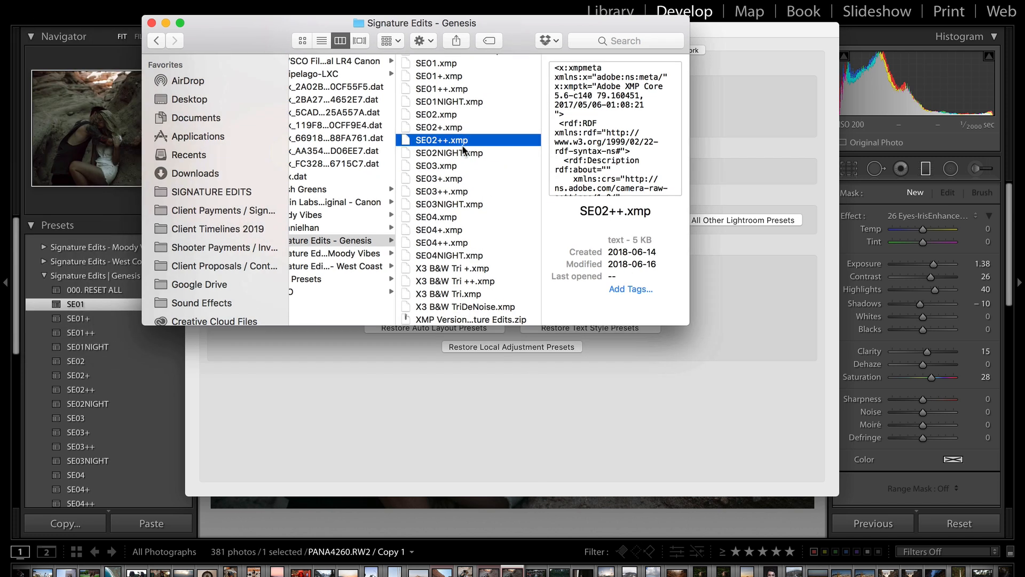
{"action": "left_click", "coordinate": [152, 23]}
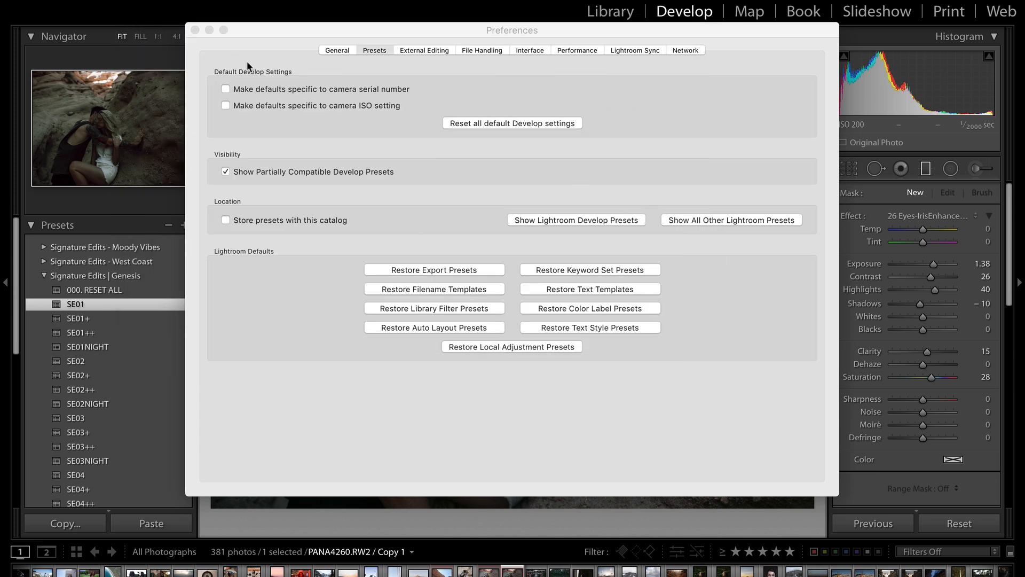
{"action": "left_click", "coordinate": [195, 30]}
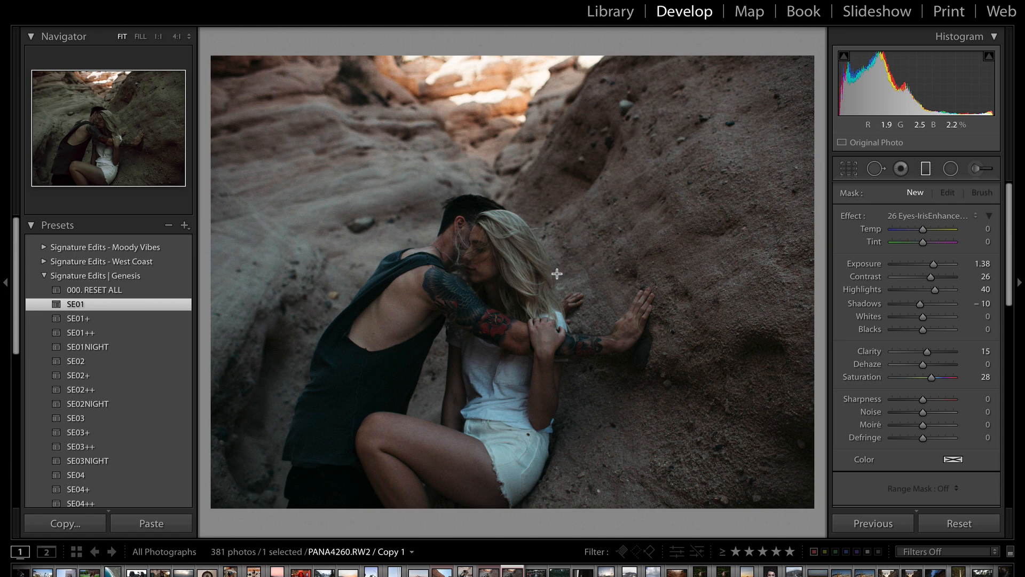
Start a new Lightroom catalog on the Desktop, named with the owner's first name followed by "Practice Cat".
{"action": "left_click", "coordinate": [110, 0]}
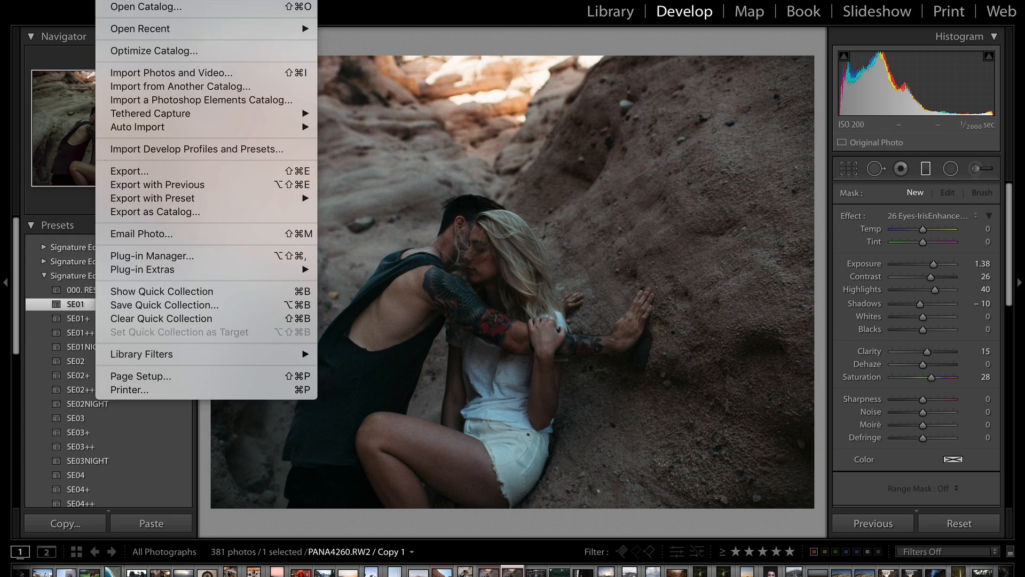
{"action": "left_click", "coordinate": [127, 0]}
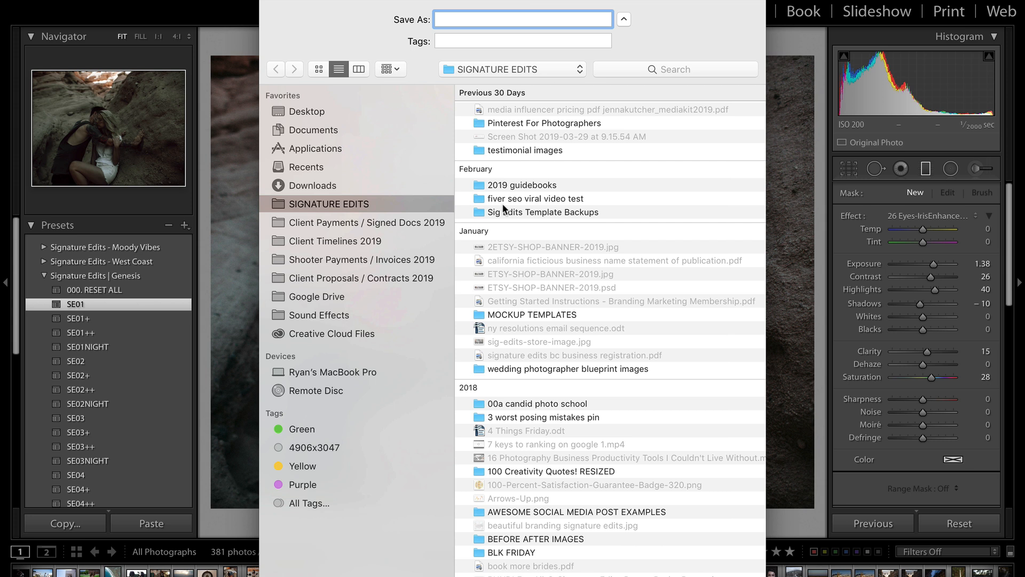
{"action": "type", "text": "Ryans Prac"}
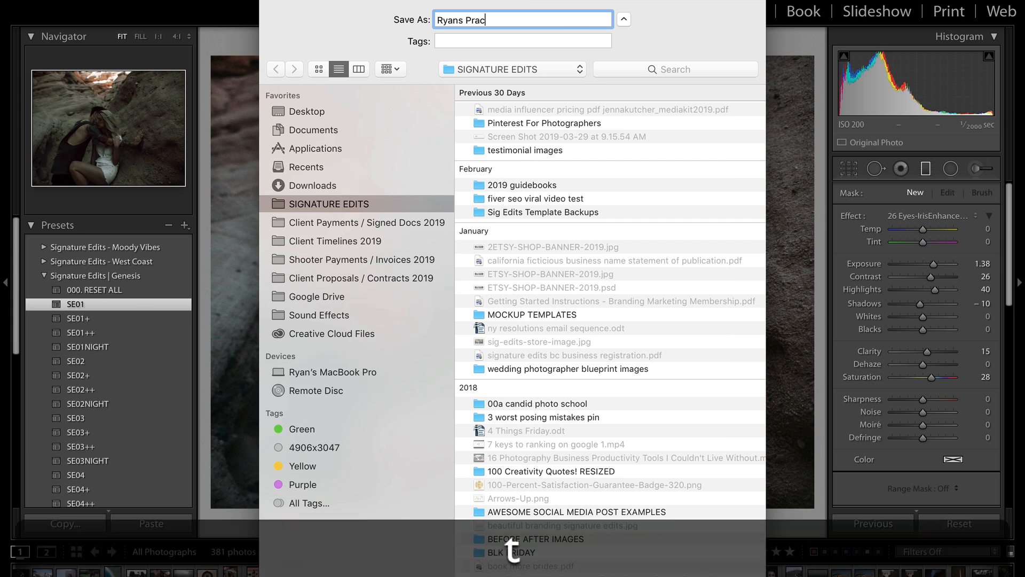
{"action": "type", "text": "tice Catolog"}
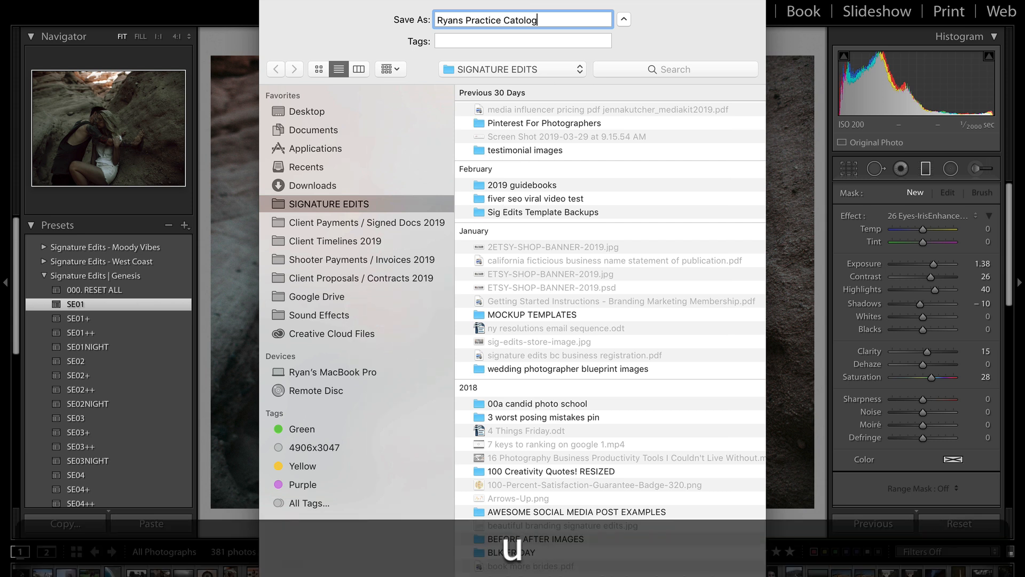
{"action": "type", "text": "ue"}
{"action": "left_click", "coordinate": [305, 110]}
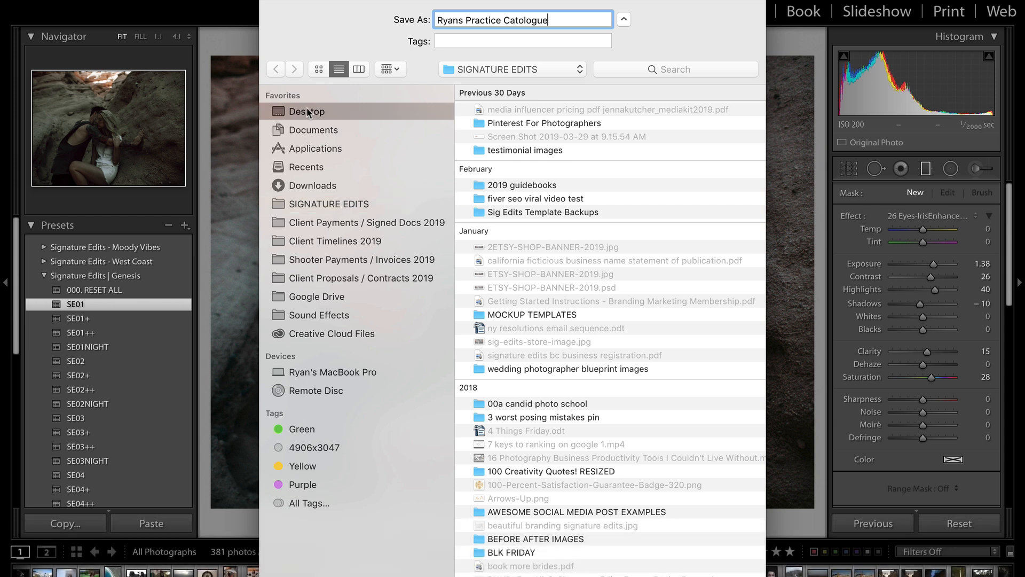
{"action": "key", "text": "BackSpace"}
{"action": "key", "text": "BackSpace"}
{"action": "key", "text": "BackSpace"}
{"action": "key", "text": "BackSpace"}
{"action": "key", "text": "BackSpace"}
{"action": "key", "text": "BackSpace"}
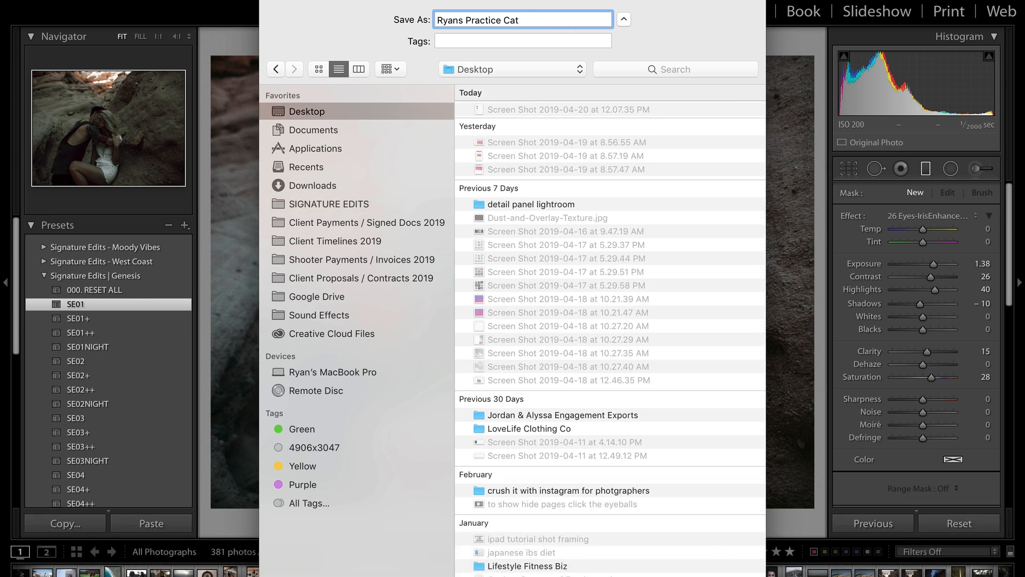
Make a new Desktop folder named with the owner's first name followed by "Cat", and create the catalog inside it.
{"action": "key", "text": "shift+super+n"}
{"action": "type", "text": "Ryans Practice C"}
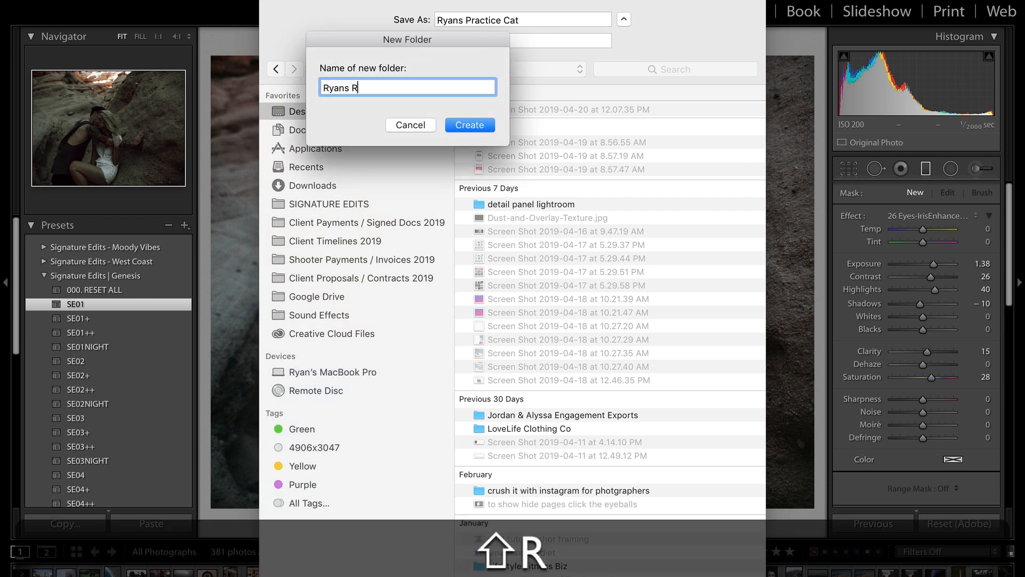
{"action": "type", "text": "at"}
{"action": "key", "text": "Return"}
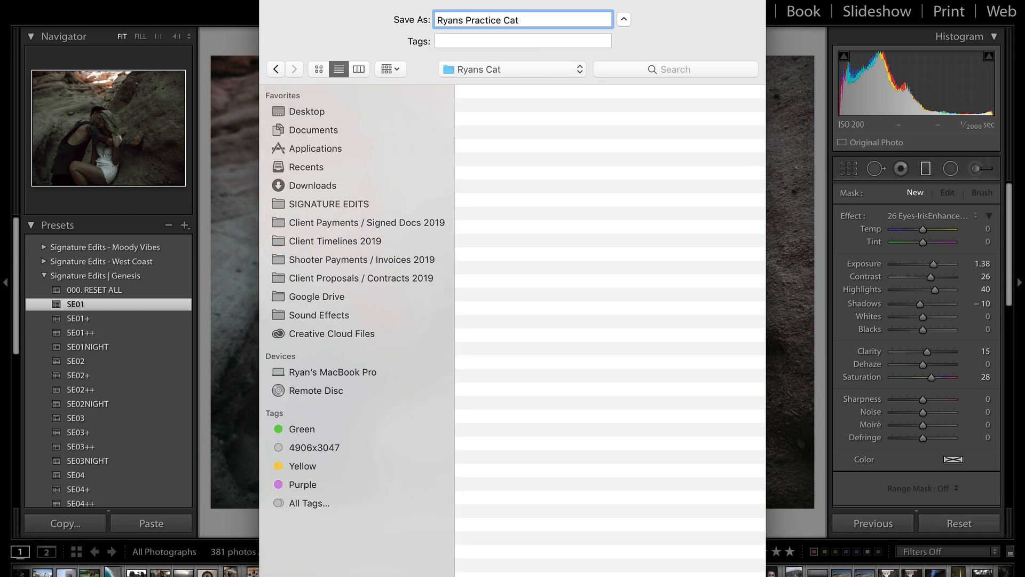
{"action": "left_click", "coordinate": [732, 575]}
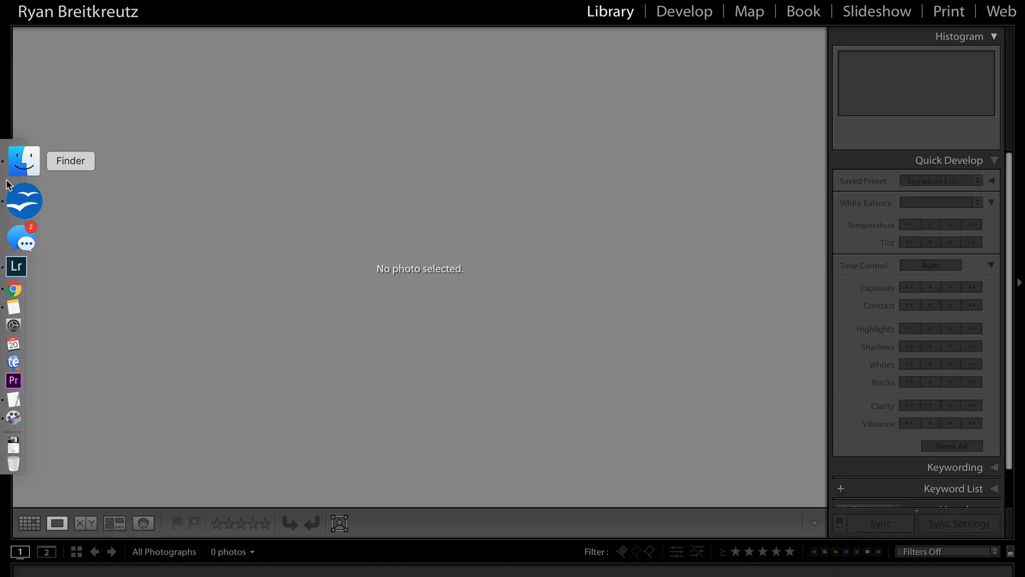
Switch to the Finder window showing the practice catalog's folder, move it into view, and collapse the practice images folder.
{"action": "left_click", "coordinate": [8, 179]}
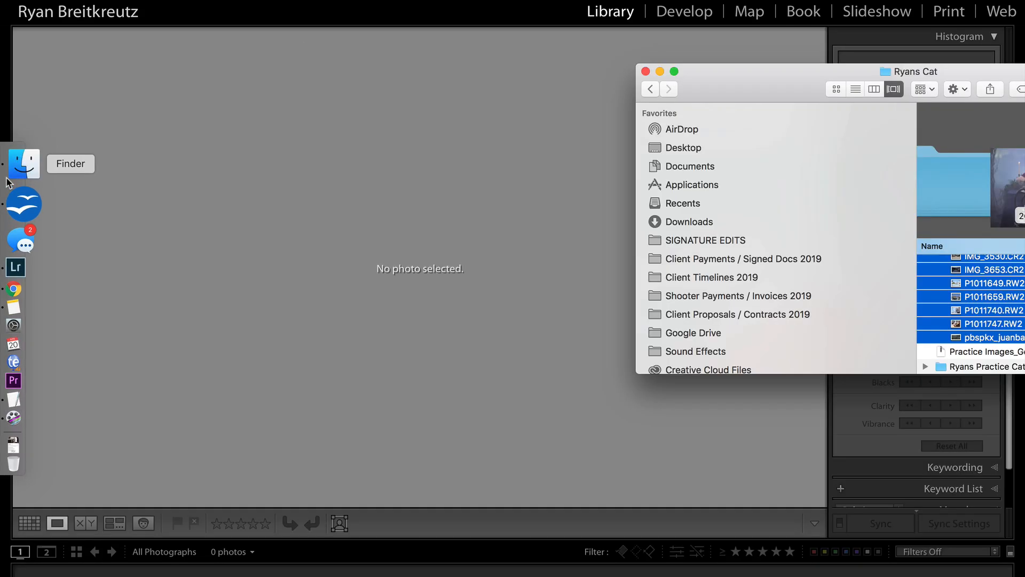
{"action": "left_click_drag", "start_coordinate": [703, 92], "coordinate": [583, 84]}
{"action": "left_click_drag", "start_coordinate": [620, 53], "coordinate": [480, 1]}
{"action": "scroll", "coordinate": [694, 241], "scroll_direction": "up", "scroll_amount": 6}
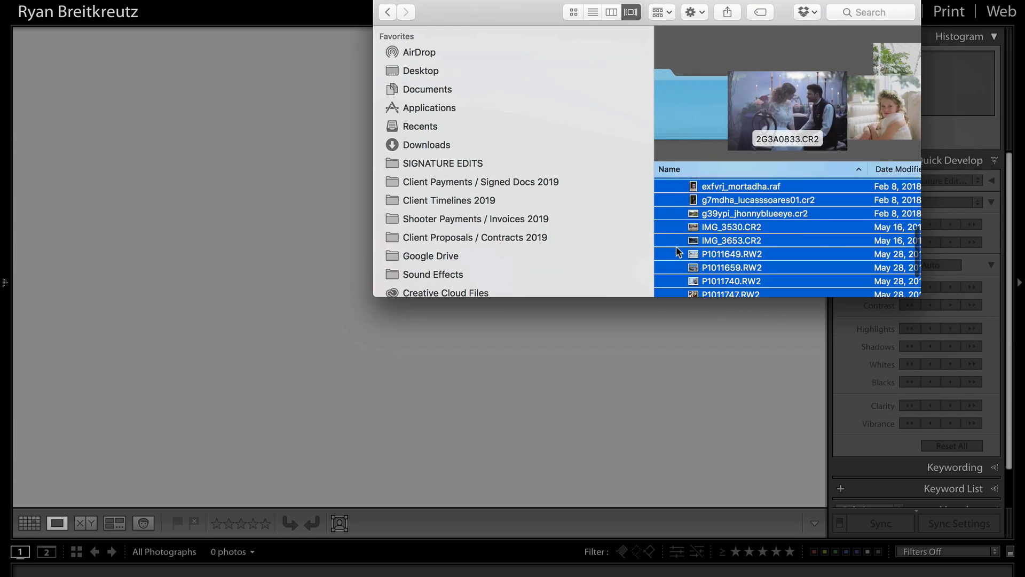
{"action": "left_click", "coordinate": [664, 186]}
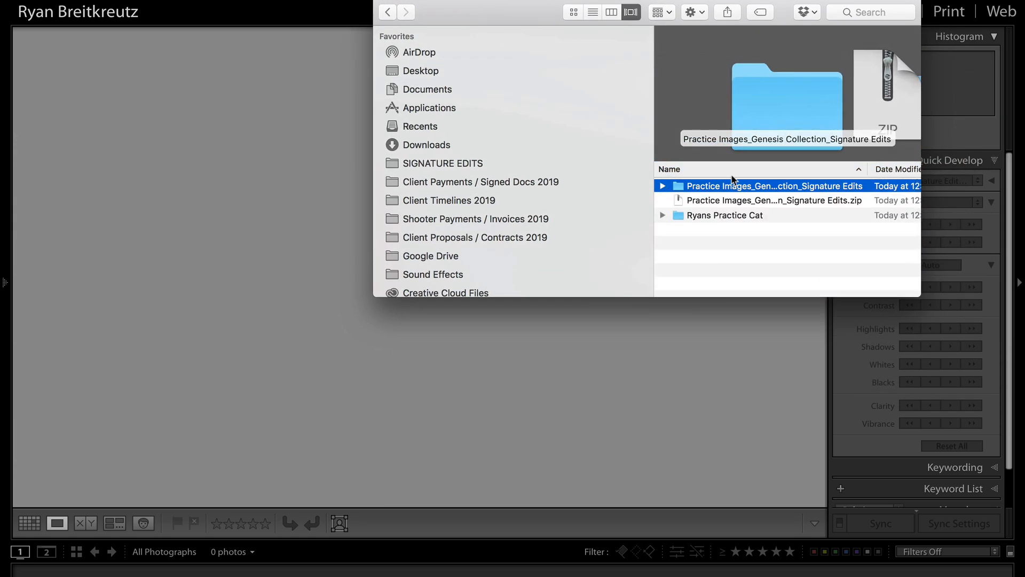
Open the extracted Practice Images_Genesis Collection_Signature Edits folder, select all its images, and bring them into Lightroom for import.
{"action": "left_click", "coordinate": [707, 203]}
{"action": "left_click", "coordinate": [680, 186]}
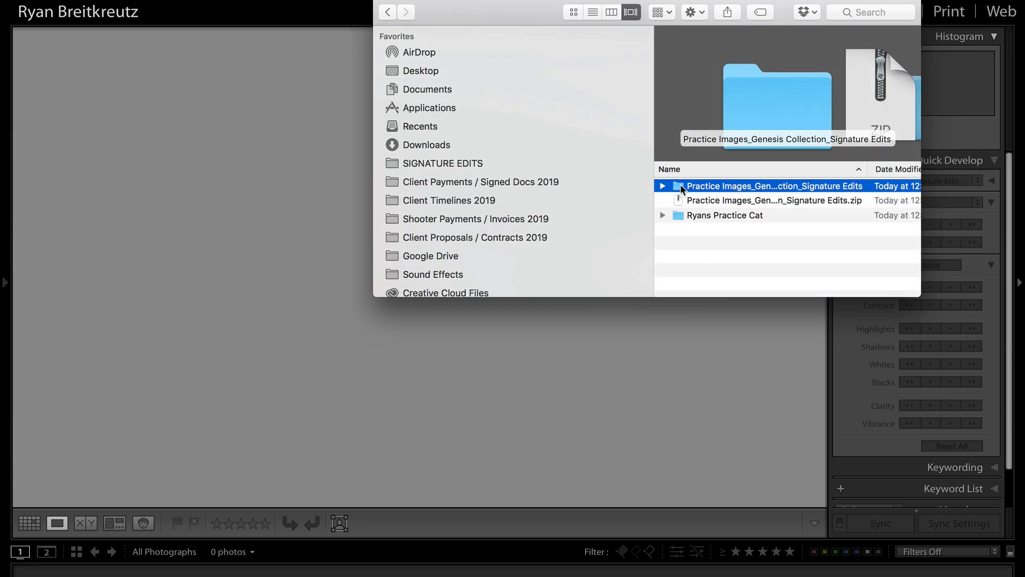
{"action": "key", "text": "super+BackSpace"}
{"action": "key", "text": "super+o"}
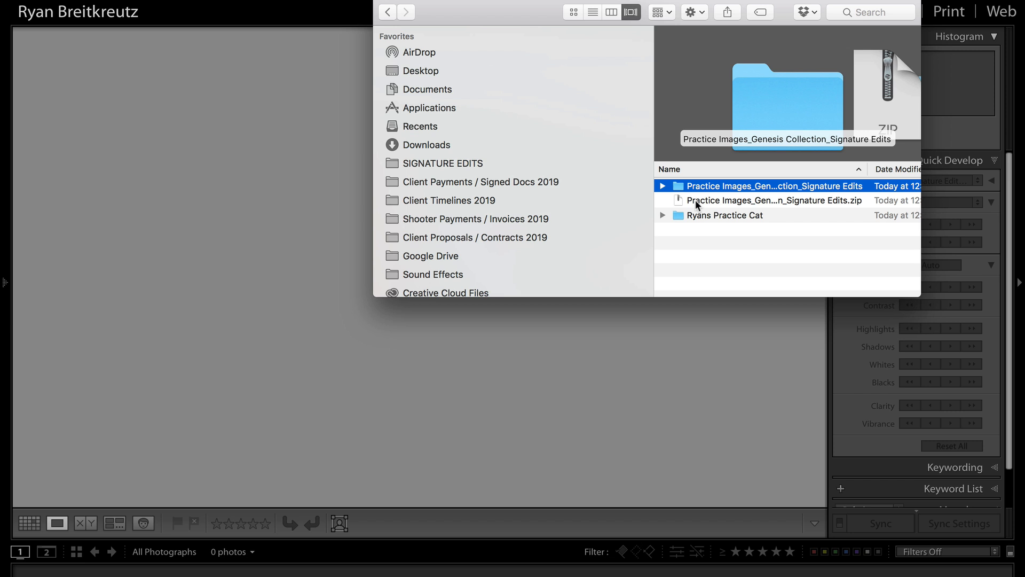
{"action": "left_click", "coordinate": [695, 200]}
{"action": "left_click", "coordinate": [679, 187]}
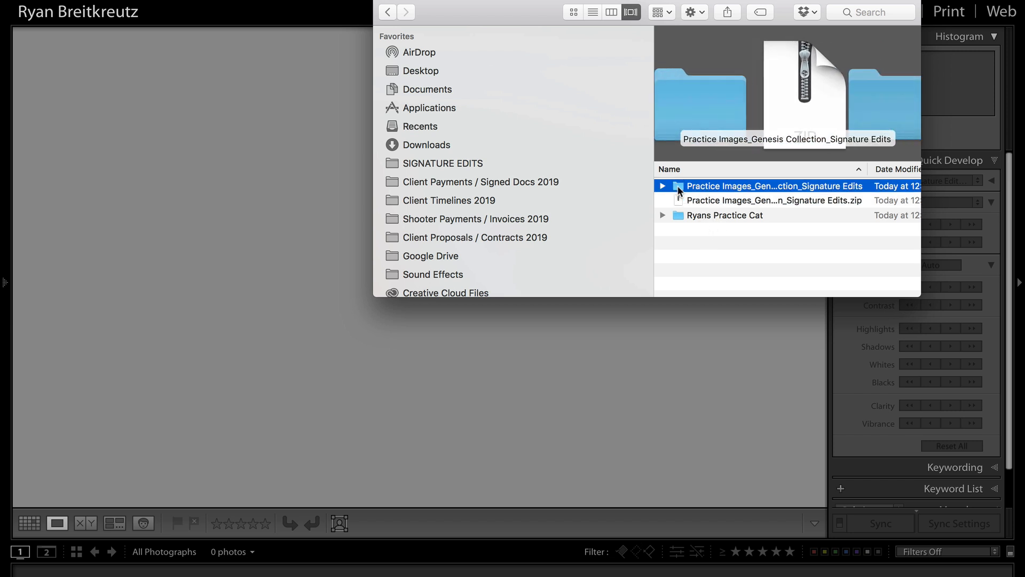
{"action": "double_click", "coordinate": [678, 187]}
{"action": "key", "text": "super+a"}
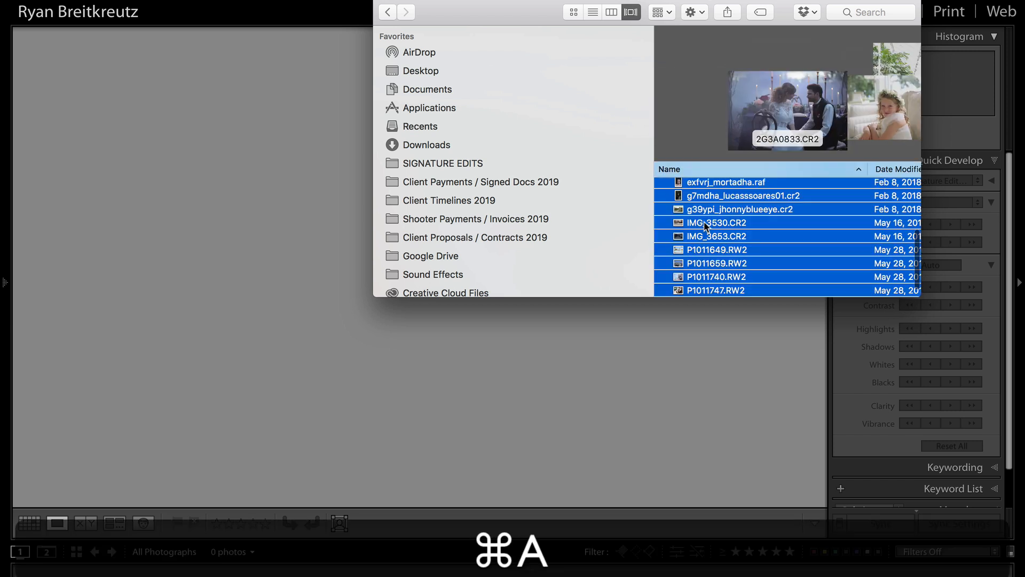
{"action": "left_click_drag", "start_coordinate": [737, 231], "coordinate": [295, 242]}
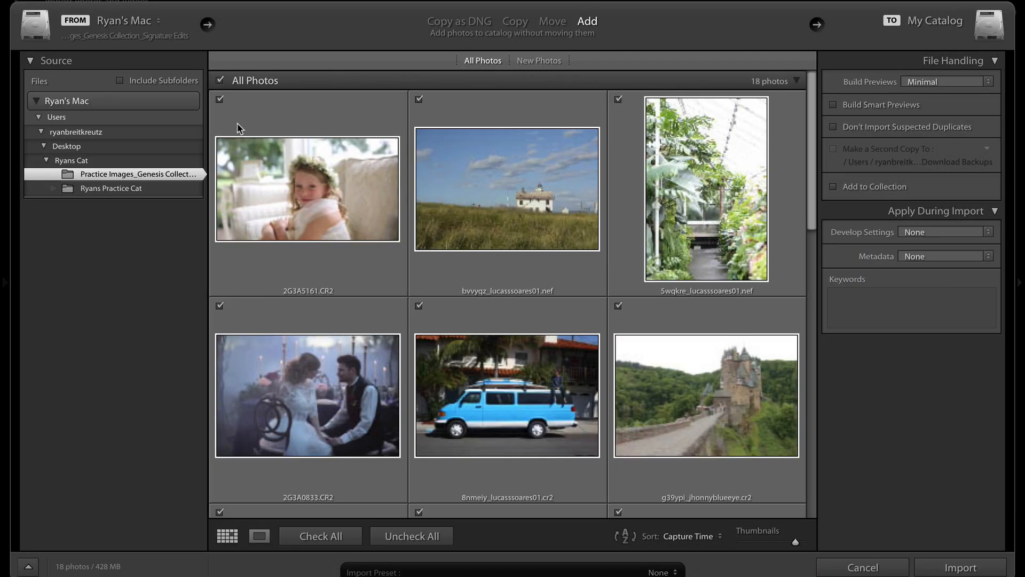
Review the checked practice photos, import them with the Add option, and disable address lookup.
{"action": "scroll", "coordinate": [575, 353], "scroll_direction": "down", "scroll_amount": 10}
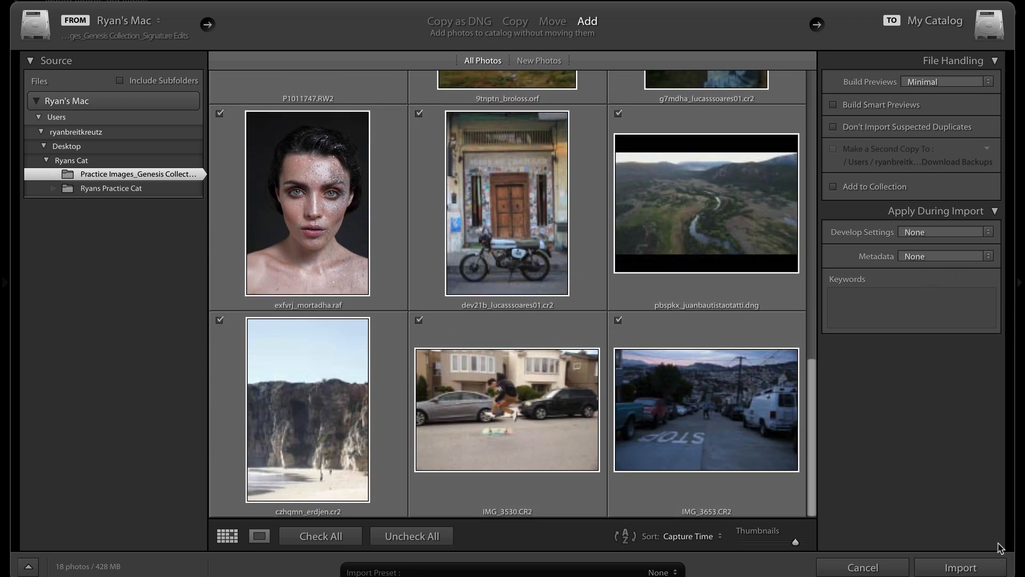
{"action": "left_click", "coordinate": [960, 567]}
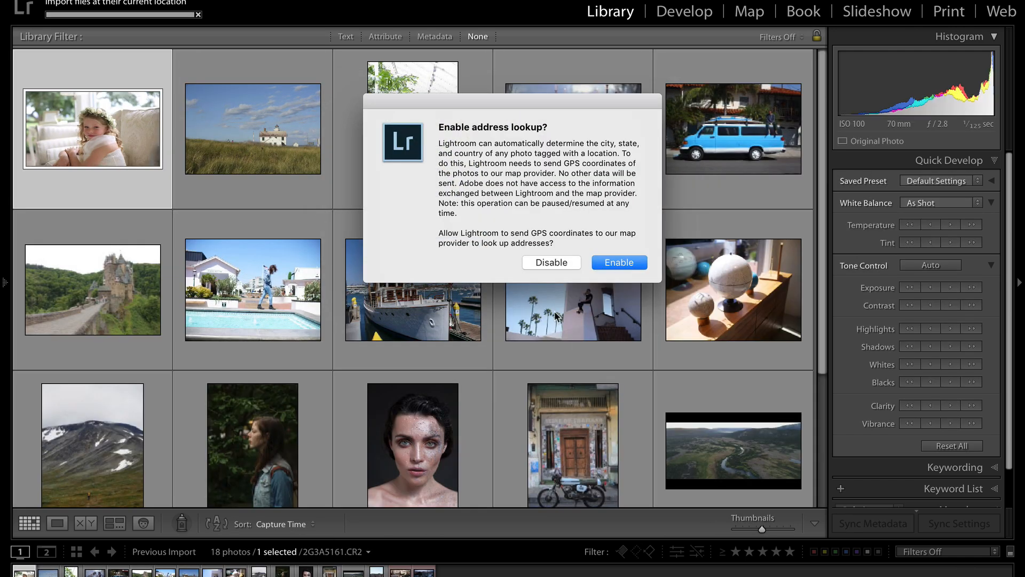
{"action": "left_click", "coordinate": [558, 262]}
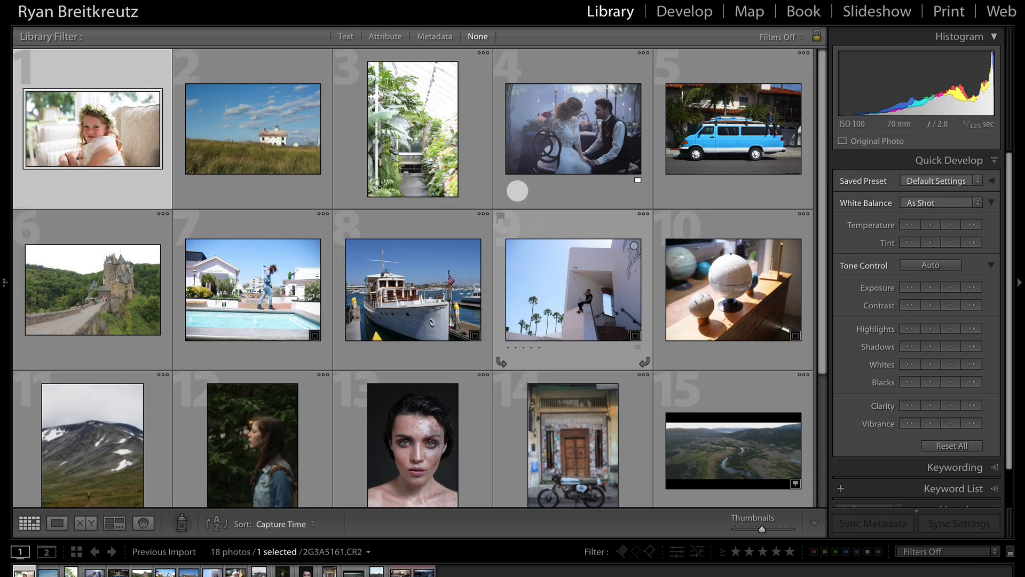
Select all imported photos, switch to the Develop module, browse a few, and return to the first photo, 2G3A5161.CR2.
{"action": "key", "text": "ctrl+a"}
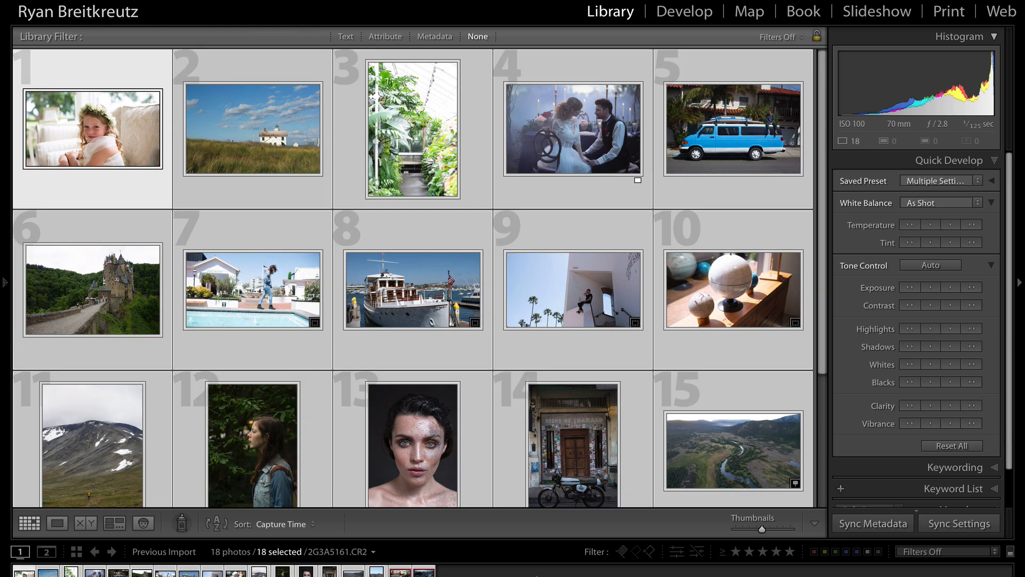
{"action": "left_click", "coordinate": [682, 11]}
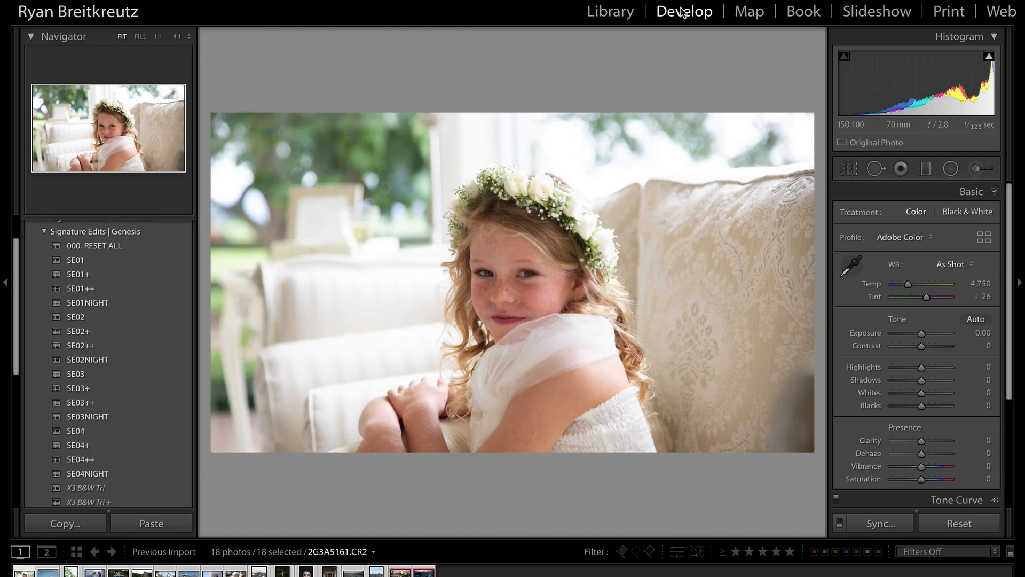
{"action": "key", "text": "Right"}
{"action": "key", "text": "Right"}
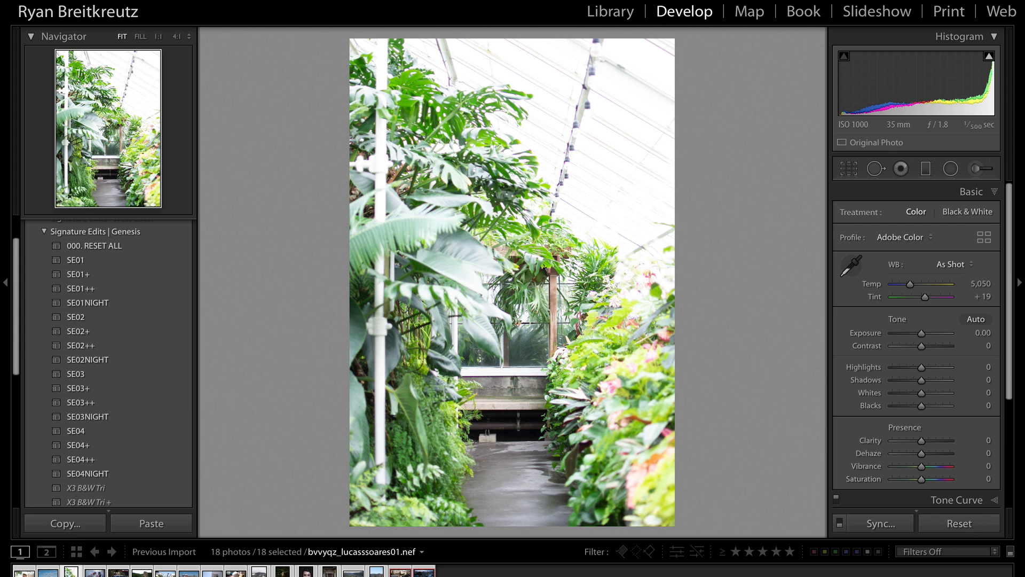
{"action": "left_click", "coordinate": [24, 574]}
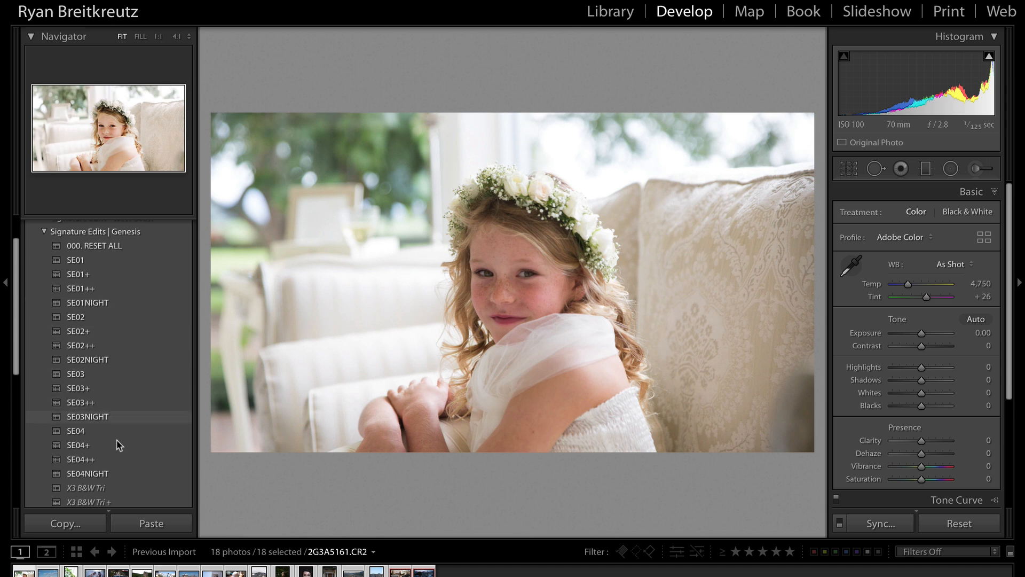
Try the Genesis presets SE01, SE02++, SE04, SE04++ and SE02+ on the flower girl portrait, and reset its settings.
{"action": "left_click", "coordinate": [109, 260]}
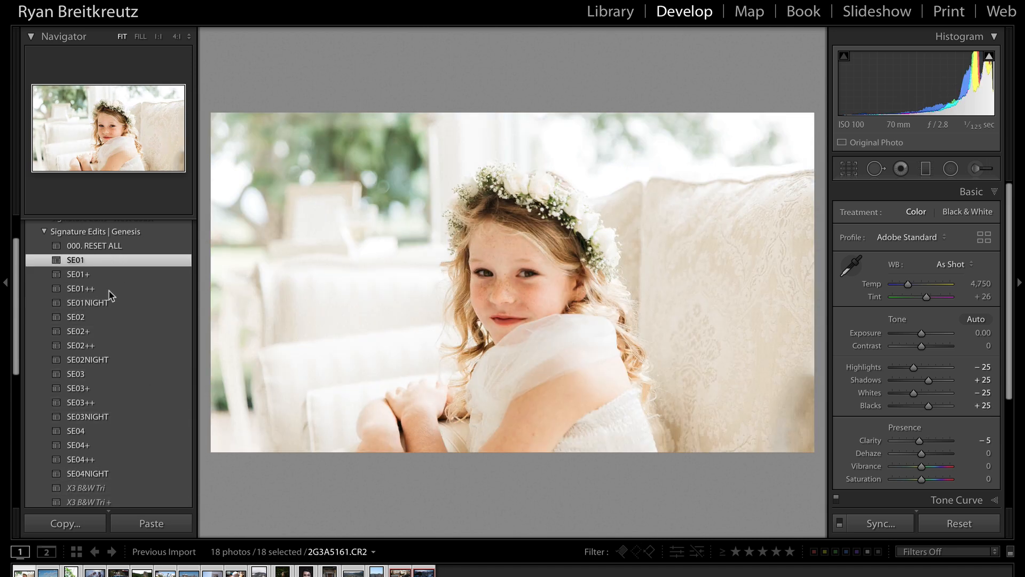
{"action": "left_click", "coordinate": [103, 345]}
{"action": "left_click", "coordinate": [104, 430]}
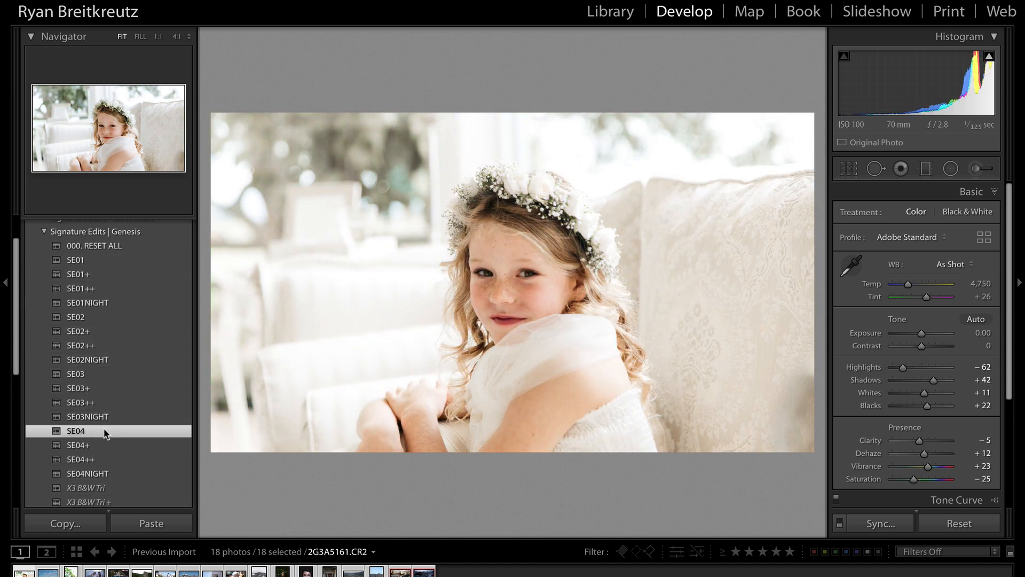
{"action": "left_click", "coordinate": [104, 459]}
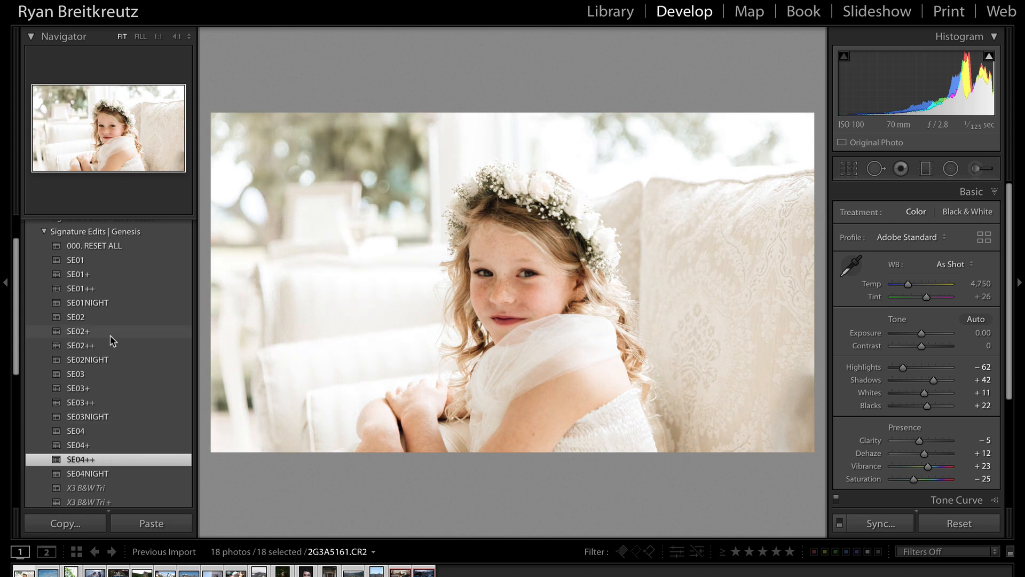
{"action": "left_click", "coordinate": [112, 332]}
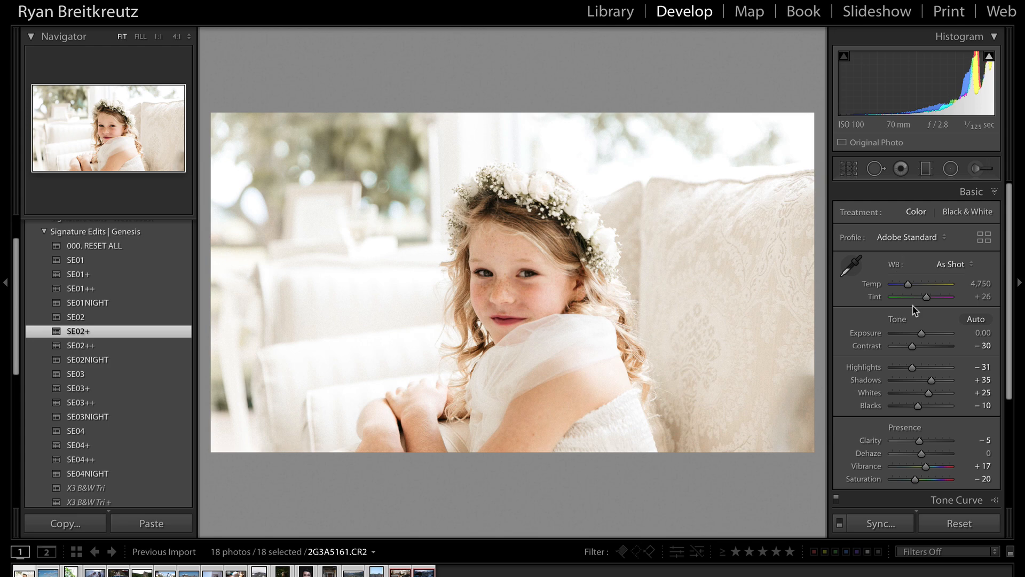
{"action": "left_click", "coordinate": [967, 526]}
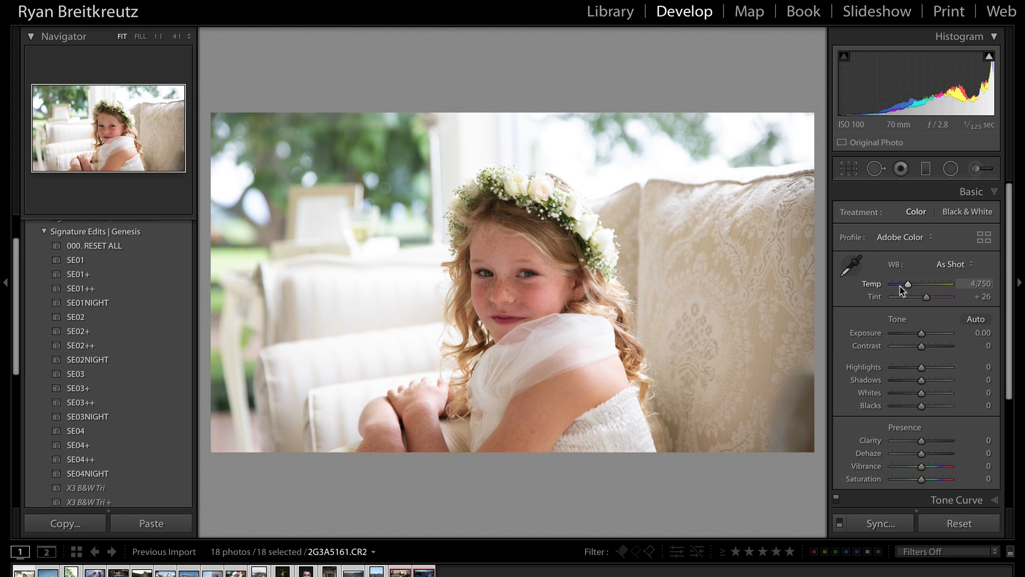
Set the portrait's white balance to Auto, comparing it with As Shot.
{"action": "left_click", "coordinate": [958, 264]}
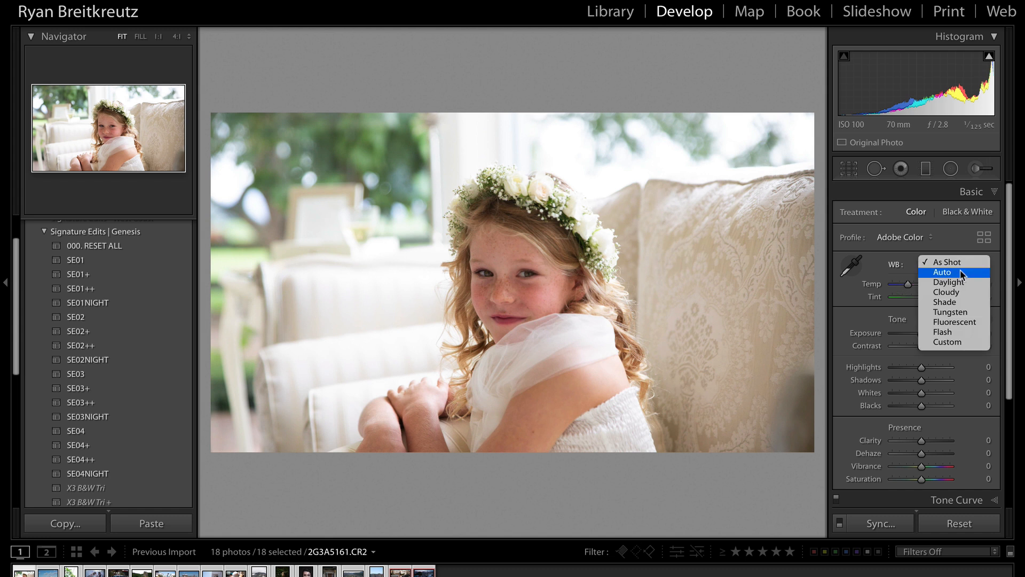
{"action": "left_click", "coordinate": [960, 271]}
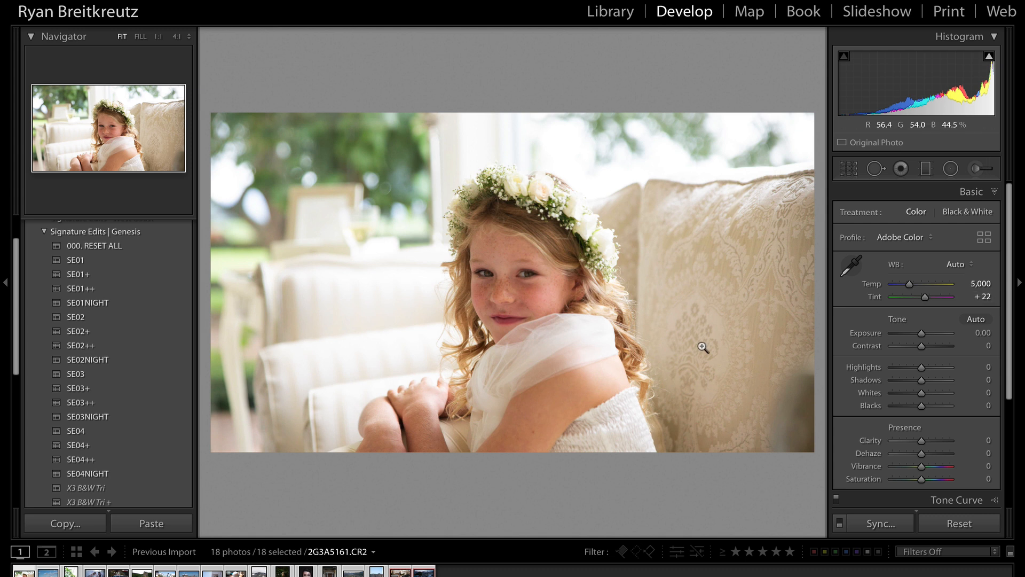
{"action": "left_click", "coordinate": [964, 264]}
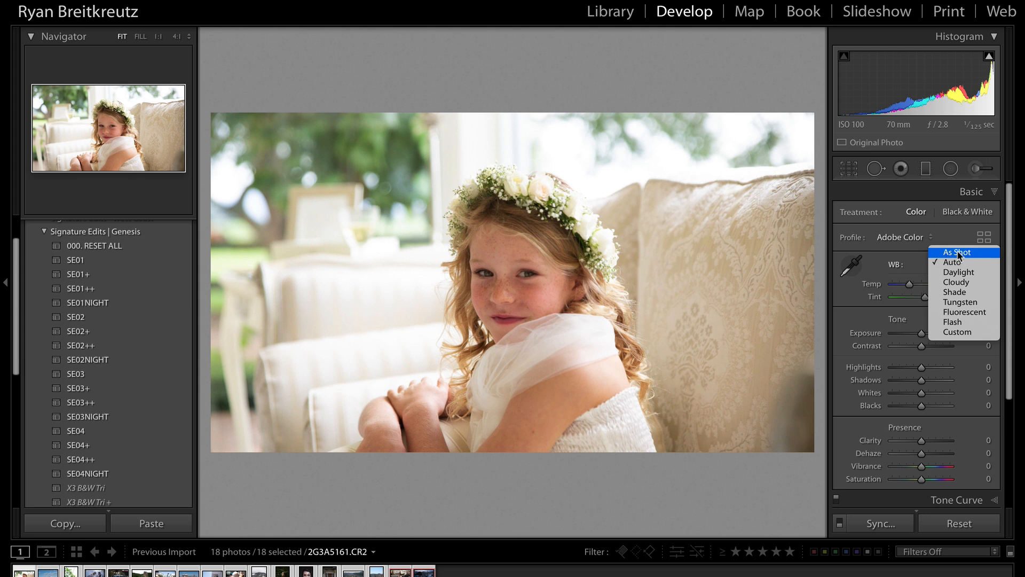
{"action": "left_click", "coordinate": [956, 262]}
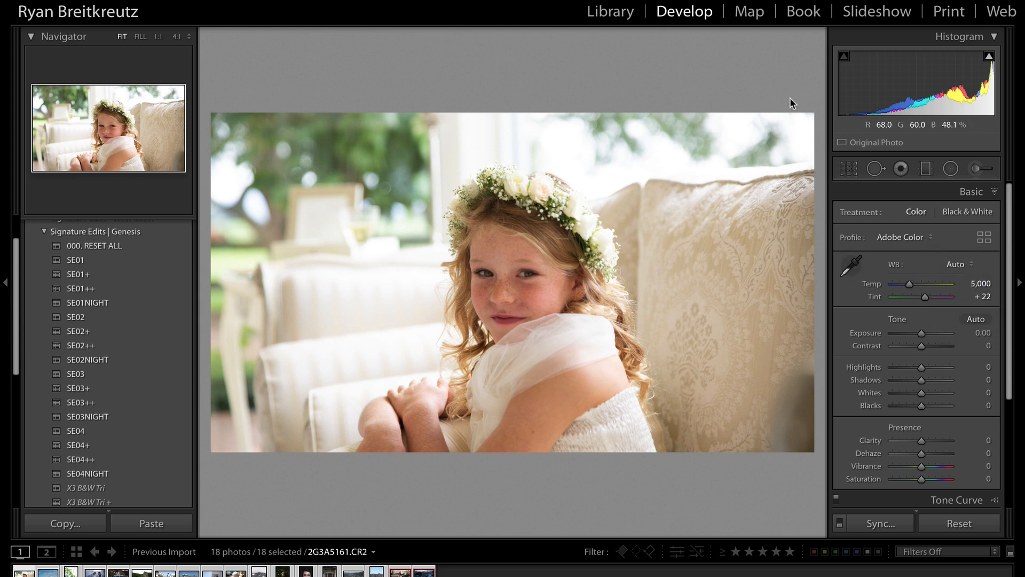
Set a custom white balance by sampling the girl's white dress as the target neutral, and lower the exposure to −0.20.
{"action": "left_click", "coordinate": [851, 265]}
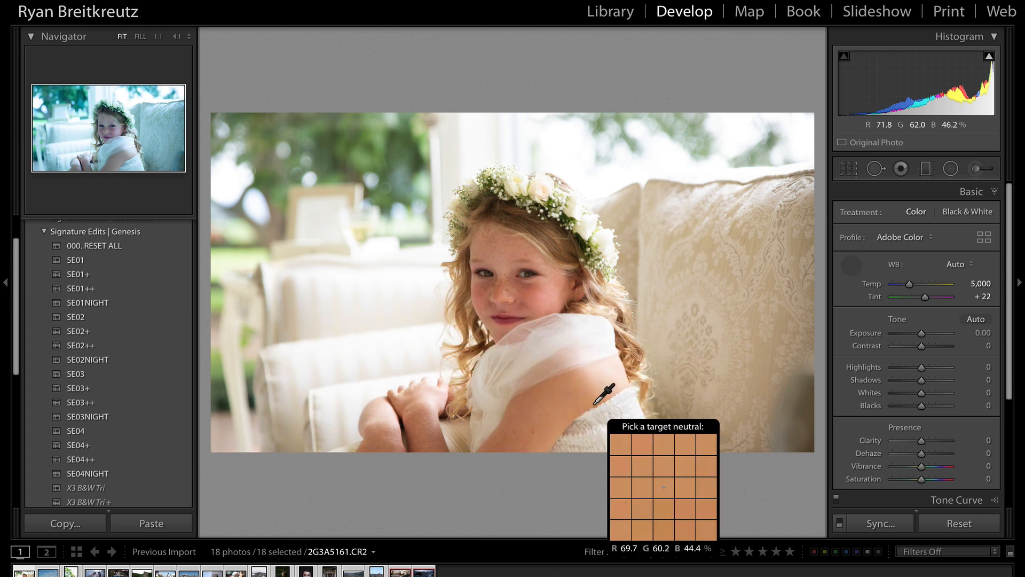
{"action": "left_click", "coordinate": [614, 415]}
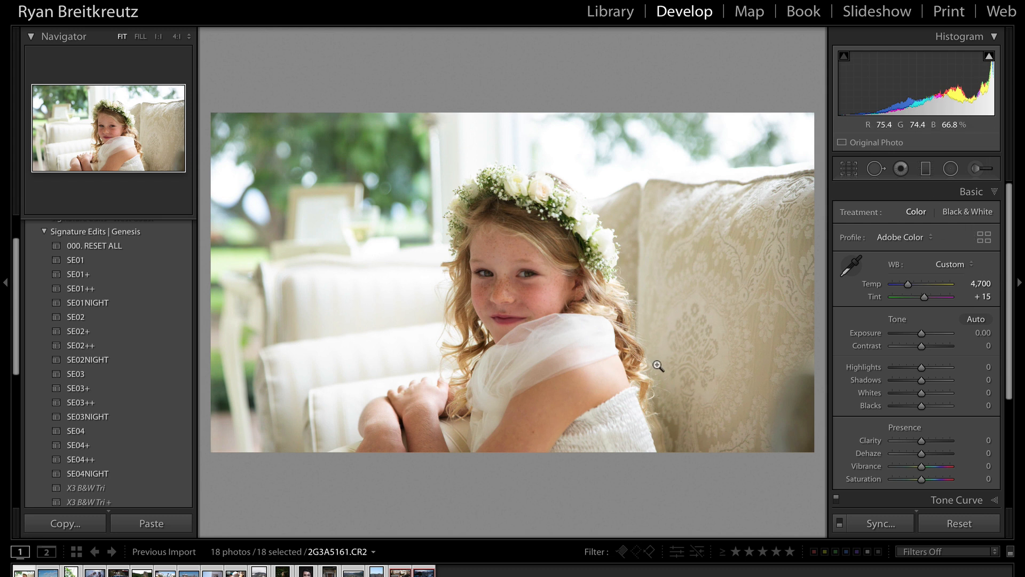
{"action": "left_click", "coordinate": [153, 260]}
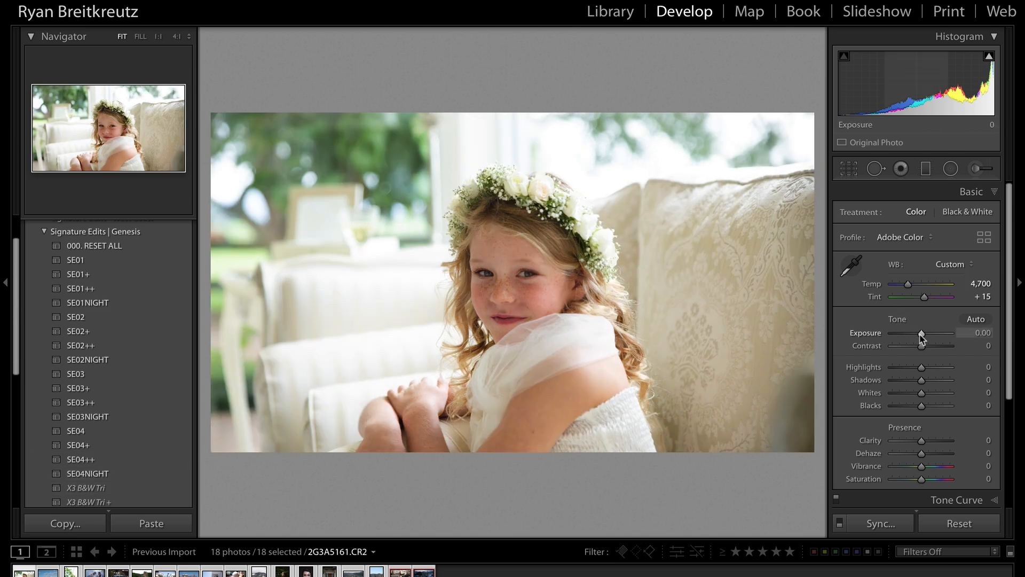
{"action": "left_click_drag", "start_coordinate": [922, 335], "coordinate": [920, 336]}
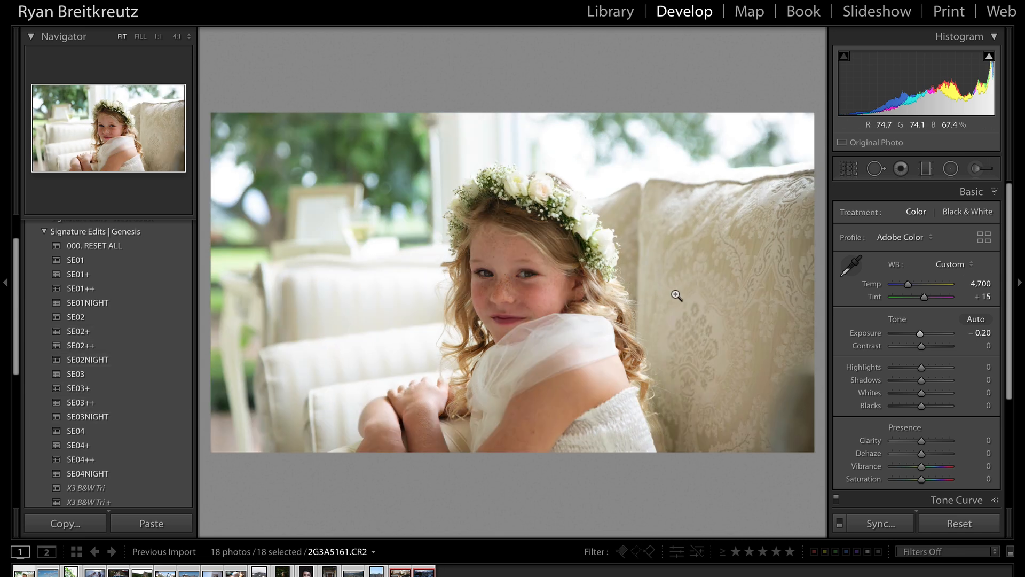
Compare presets including SE01, SE02NIGHT, SE03++ and SE03 on the corrected portrait, and apply SE02.
{"action": "left_click", "coordinate": [95, 260]}
{"action": "left_click", "coordinate": [104, 361]}
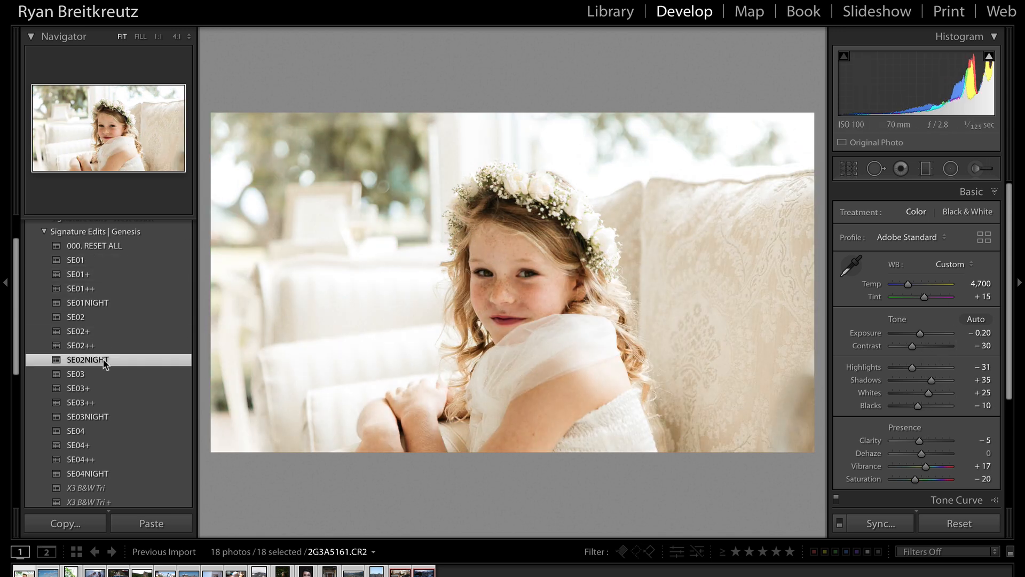
{"action": "left_click", "coordinate": [110, 403]}
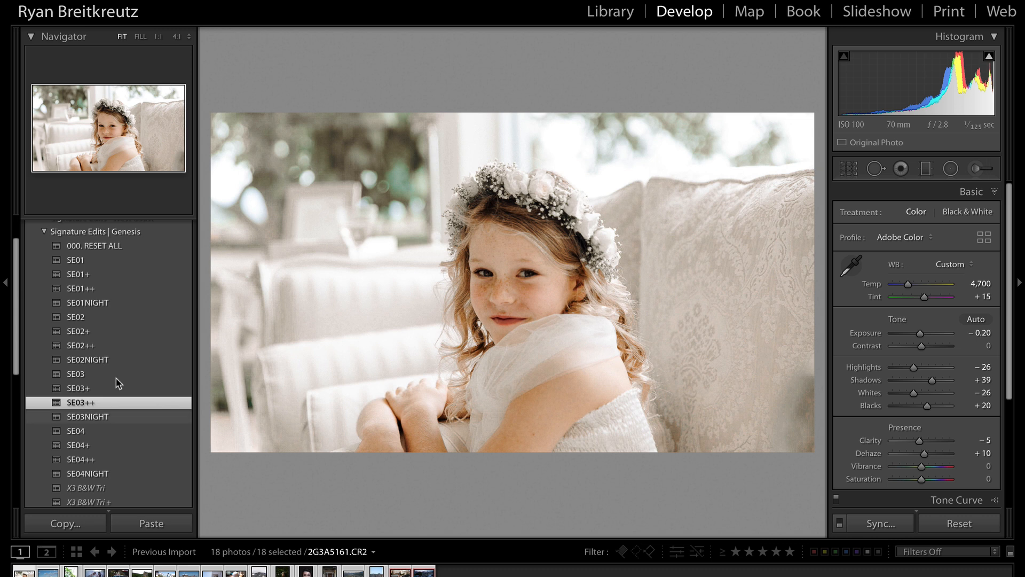
{"action": "left_click", "coordinate": [117, 360]}
{"action": "left_click", "coordinate": [118, 374]}
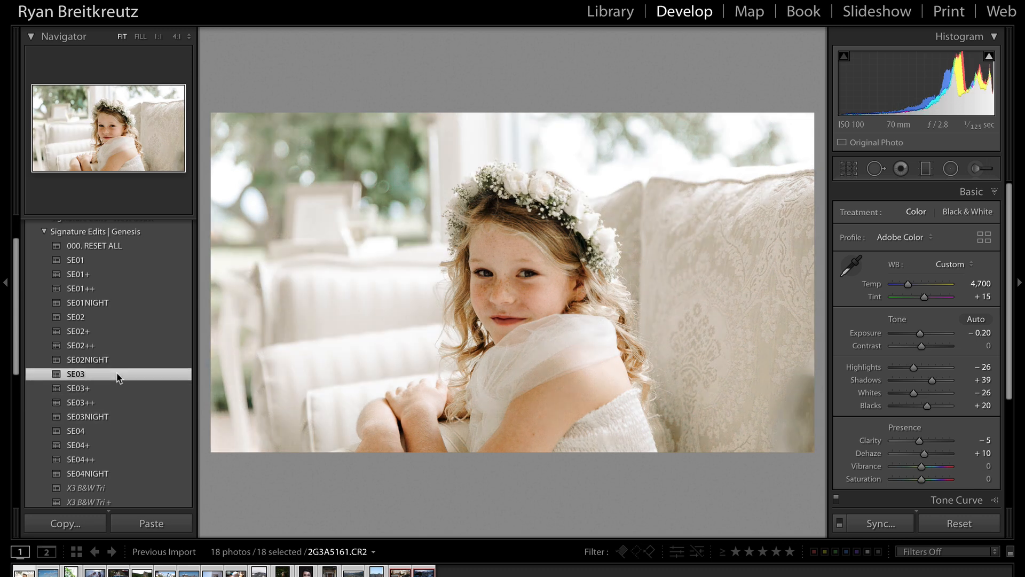
{"action": "left_click", "coordinate": [116, 316]}
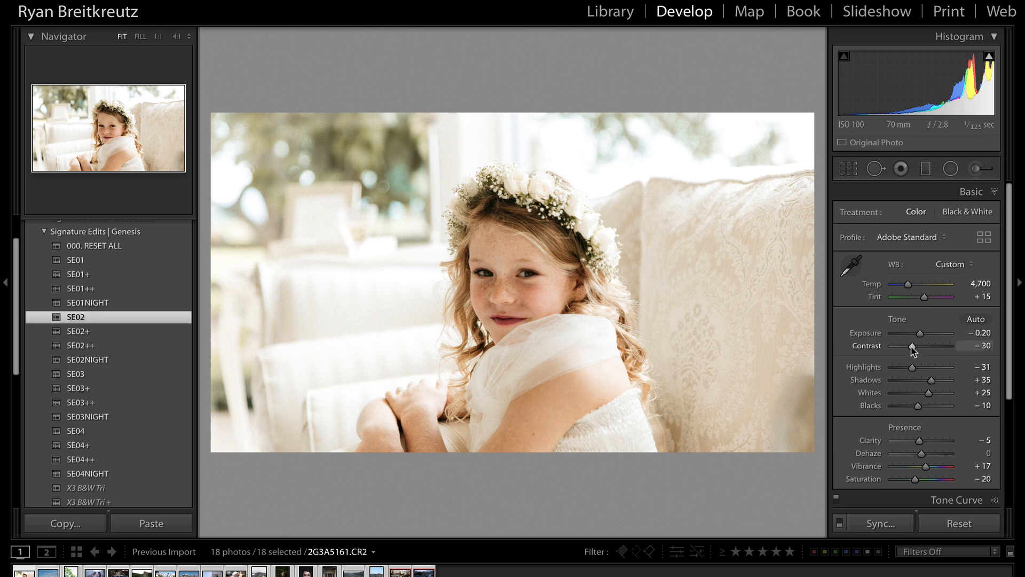
Fine-tune the preset's tone by setting Contrast to −39, Whites to −97 and Blacks to +11.
{"action": "left_click_drag", "start_coordinate": [913, 351], "coordinate": [897, 353]}
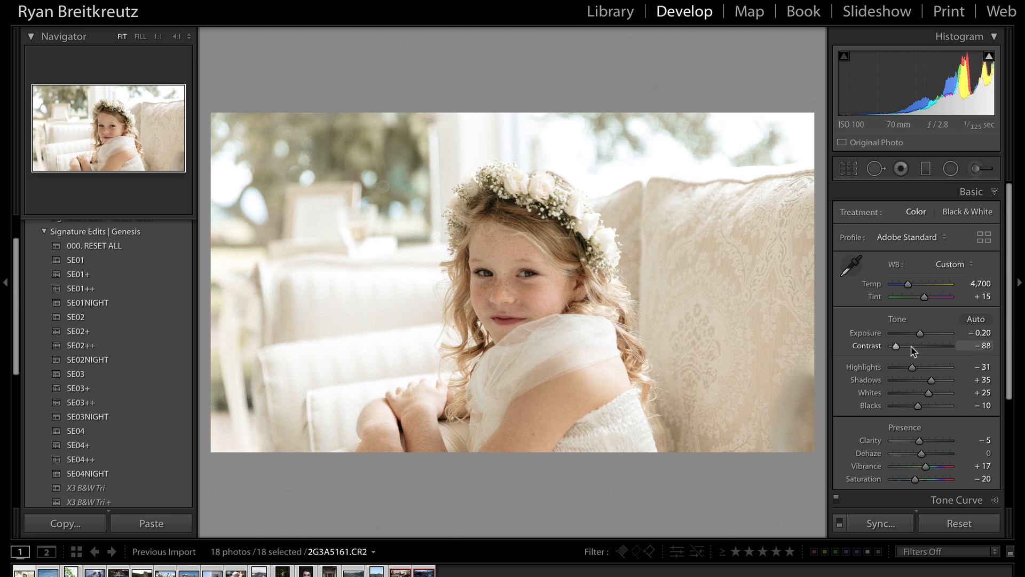
{"action": "mouse_move", "coordinate": [896, 346]}
{"action": "left_mouse_down"}
{"action": "mouse_move", "coordinate": [932, 349]}
{"action": "mouse_move", "coordinate": [911, 351]}
{"action": "left_mouse_up"}
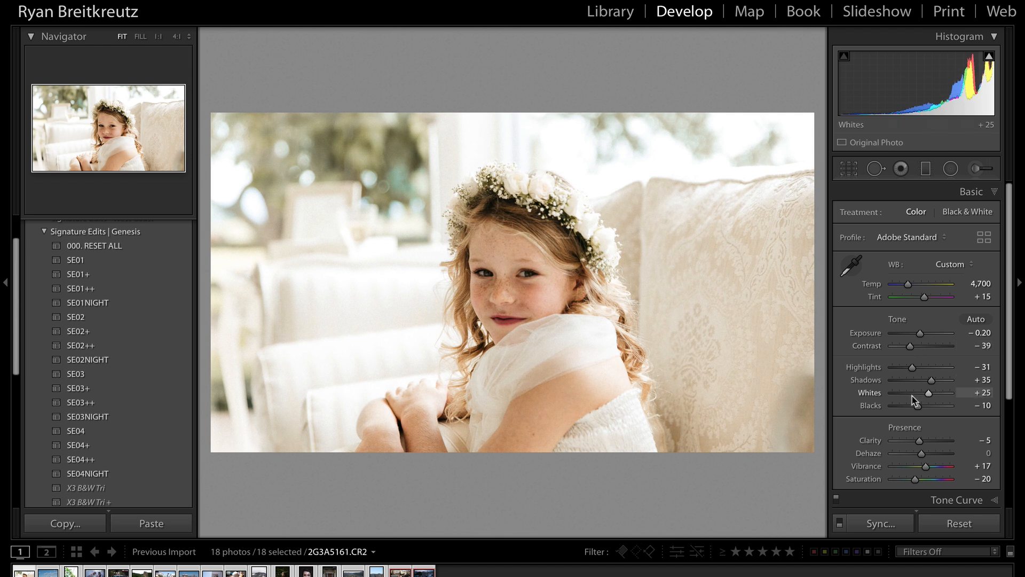
{"action": "mouse_move", "coordinate": [913, 398]}
{"action": "left_mouse_down"}
{"action": "mouse_move", "coordinate": [890, 393]}
{"action": "mouse_move", "coordinate": [934, 406]}
{"action": "mouse_move", "coordinate": [924, 406]}
{"action": "left_mouse_up"}
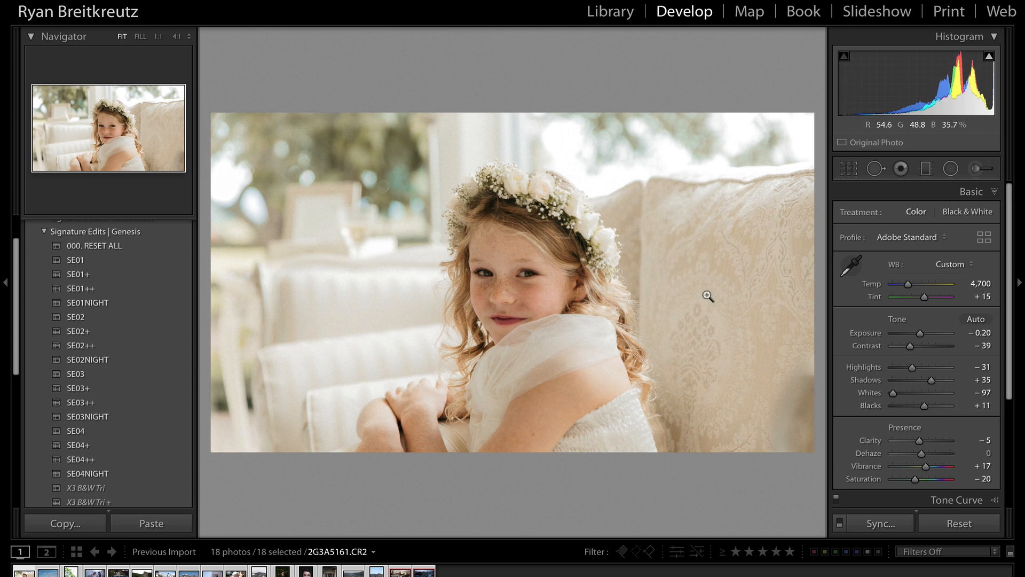
Cool the portrait's white balance temperature to 4,347 and apply the SE01 preset.
{"action": "left_click_drag", "start_coordinate": [901, 289], "coordinate": [927, 289]}
{"action": "mouse_move", "coordinate": [911, 288]}
{"action": "left_mouse_down"}
{"action": "mouse_move", "coordinate": [898, 287]}
{"action": "mouse_move", "coordinate": [907, 288]}
{"action": "left_mouse_up"}
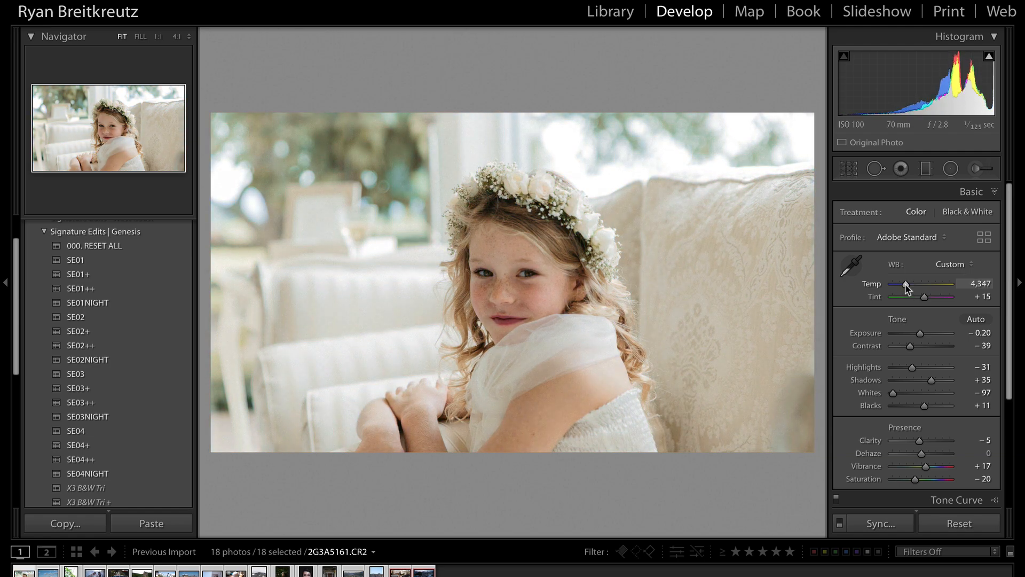
{"action": "left_click", "coordinate": [105, 260]}
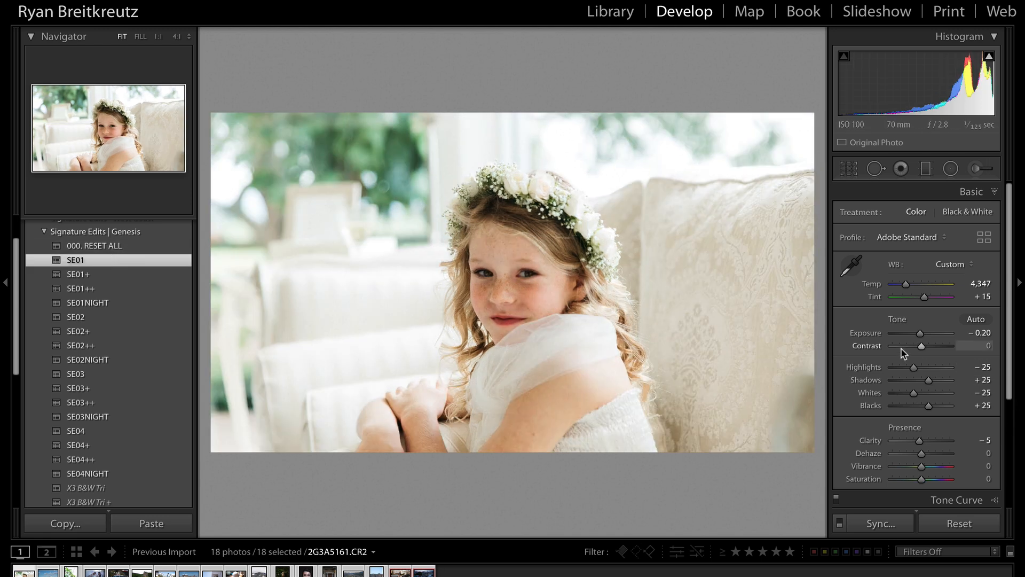
Lower Whites to −92 and try Contrast at −16, resetting Contrast to 0.
{"action": "left_click_drag", "start_coordinate": [922, 348], "coordinate": [917, 348]}
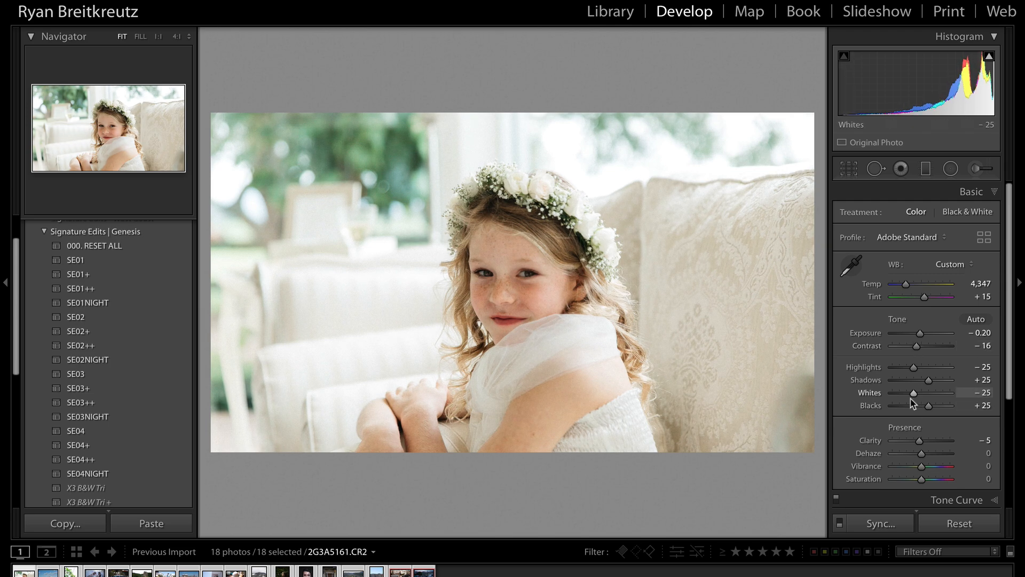
{"action": "left_click_drag", "start_coordinate": [905, 396], "coordinate": [895, 397]}
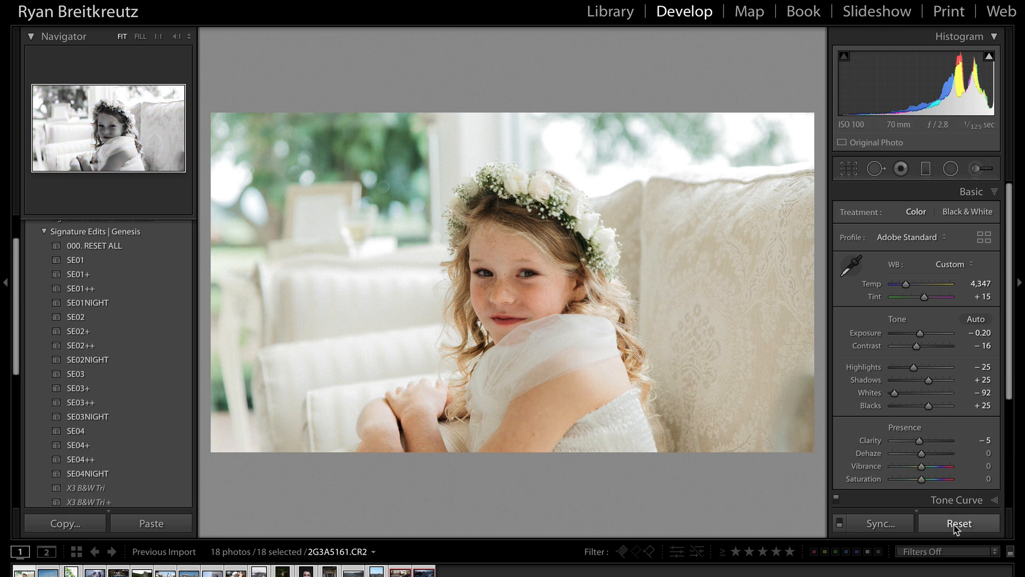
{"action": "double_click", "coordinate": [919, 347]}
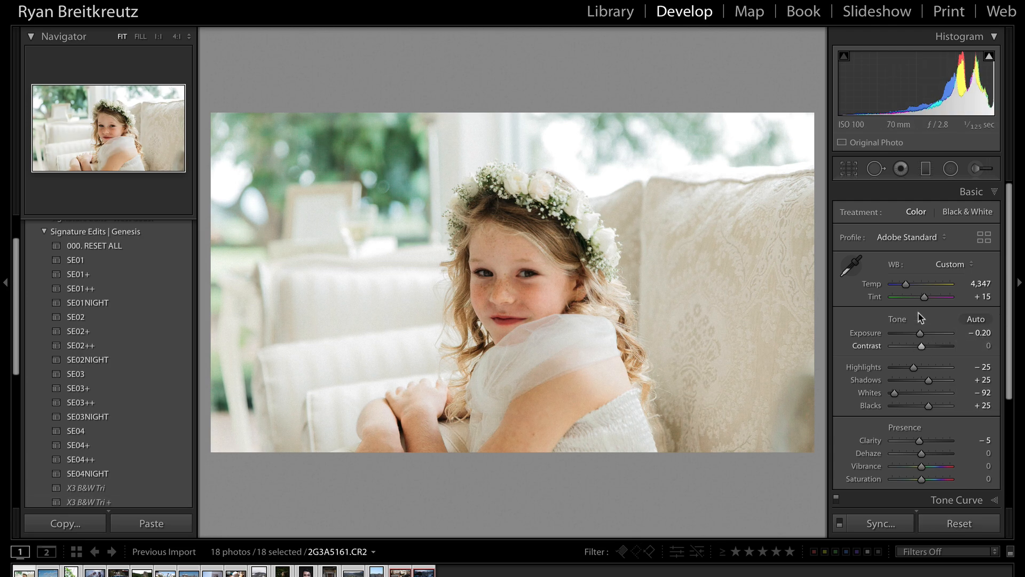
Try the portrait with As Shot white balance and Exposure reset to 0.00, and undo both changes.
{"action": "left_click", "coordinate": [950, 264]}
{"action": "left_click", "coordinate": [945, 183]}
{"action": "double_click", "coordinate": [920, 334]}
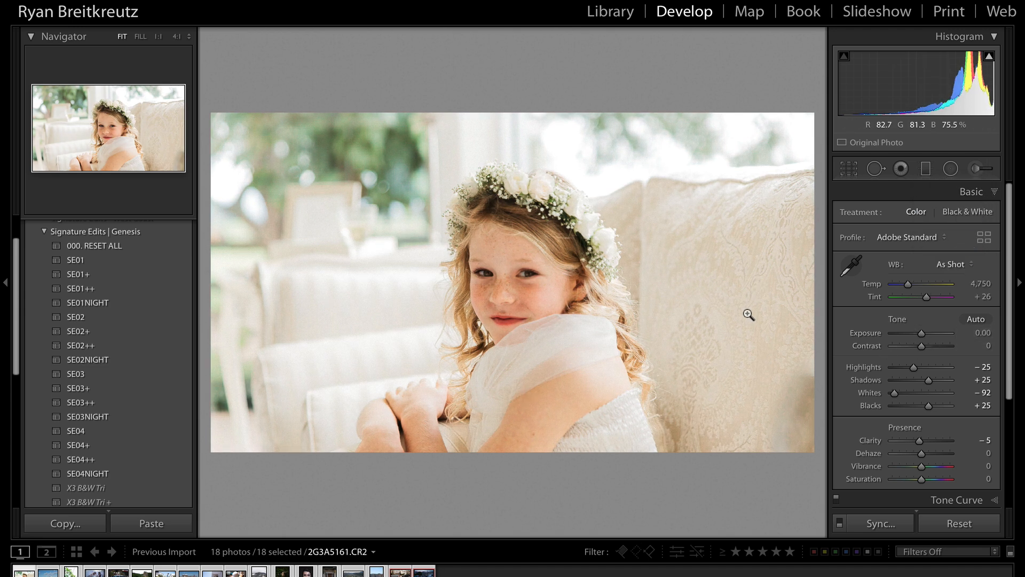
{"action": "key", "text": "super+z"}
{"action": "key", "text": "super+z"}
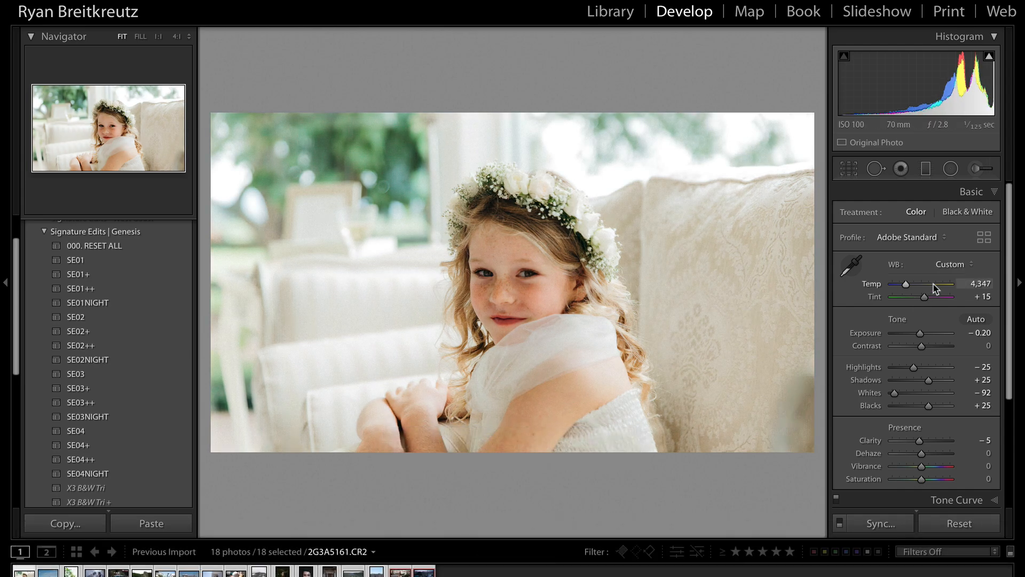
Go to the photo of the white house in the grass and preview the color and B&W Genesis presets on it.
{"action": "key", "text": "Right"}
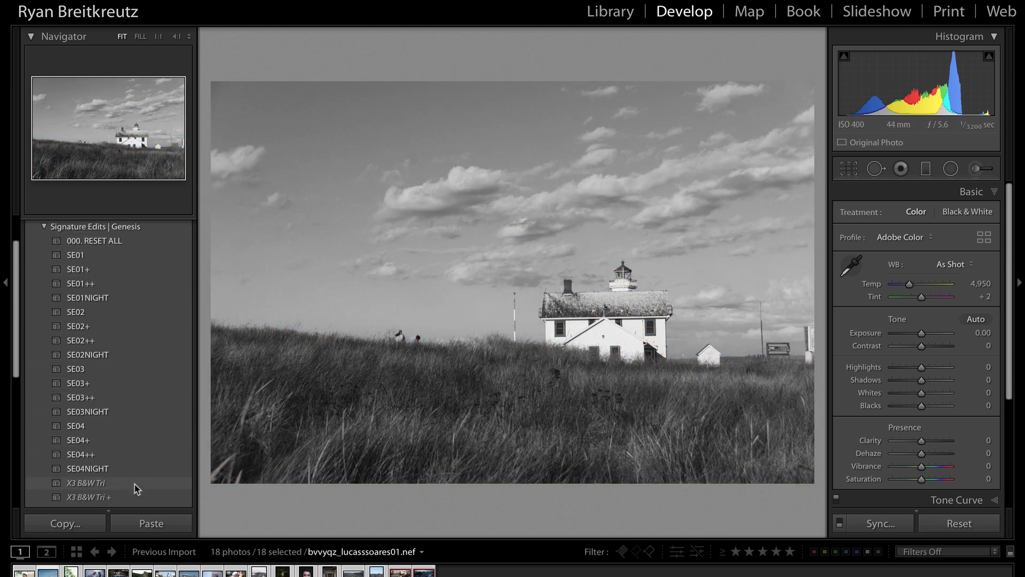
{"action": "scroll", "coordinate": [134, 485], "scroll_direction": "down", "scroll_amount": 3}
{"action": "scroll", "coordinate": [134, 378], "scroll_direction": "up", "scroll_amount": 3}
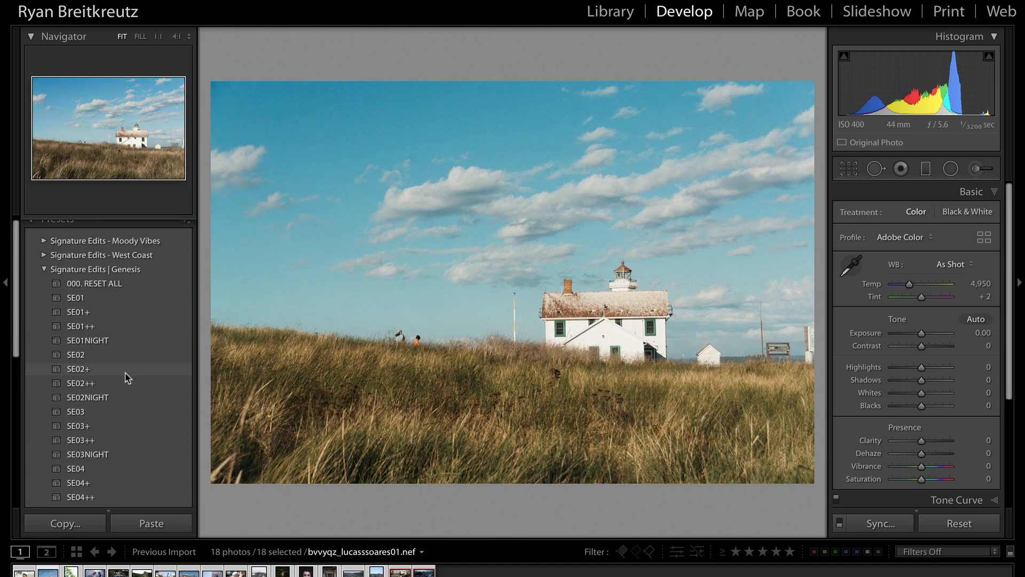
{"action": "scroll", "coordinate": [126, 377], "scroll_direction": "down", "scroll_amount": 2}
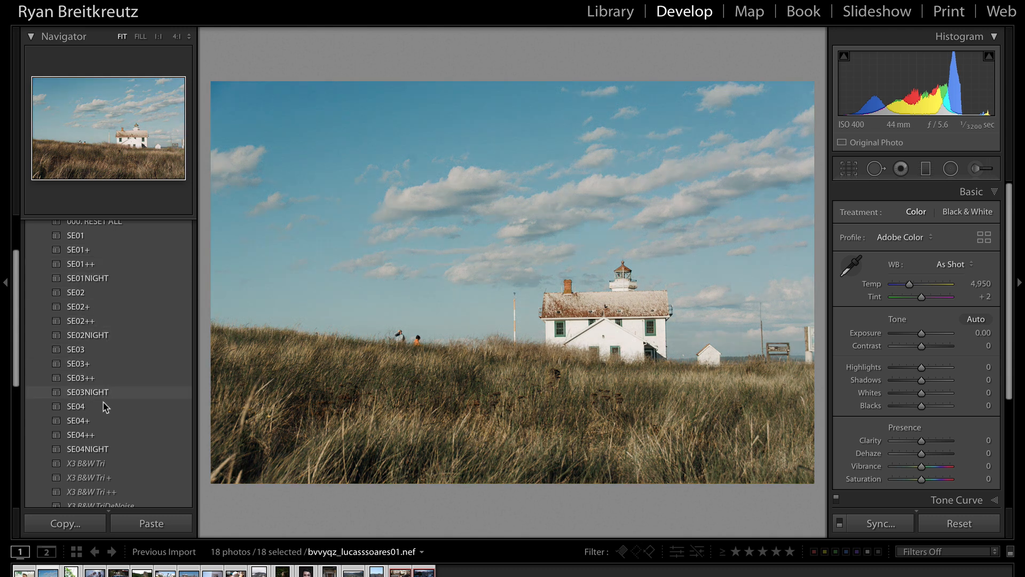
{"action": "scroll", "coordinate": [105, 409], "scroll_direction": "down", "scroll_amount": 2}
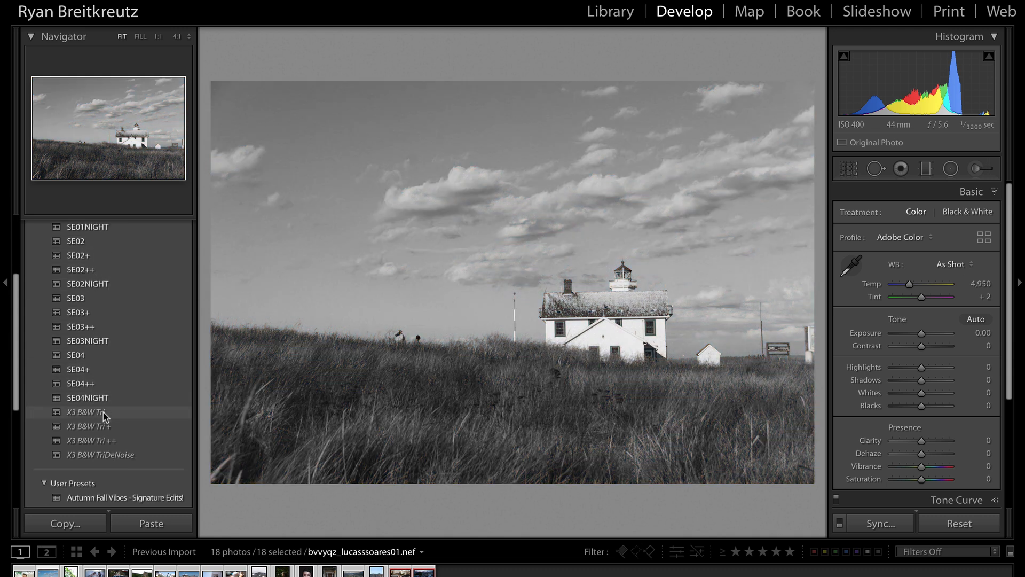
{"action": "scroll", "coordinate": [105, 416], "scroll_direction": "up", "scroll_amount": 4}
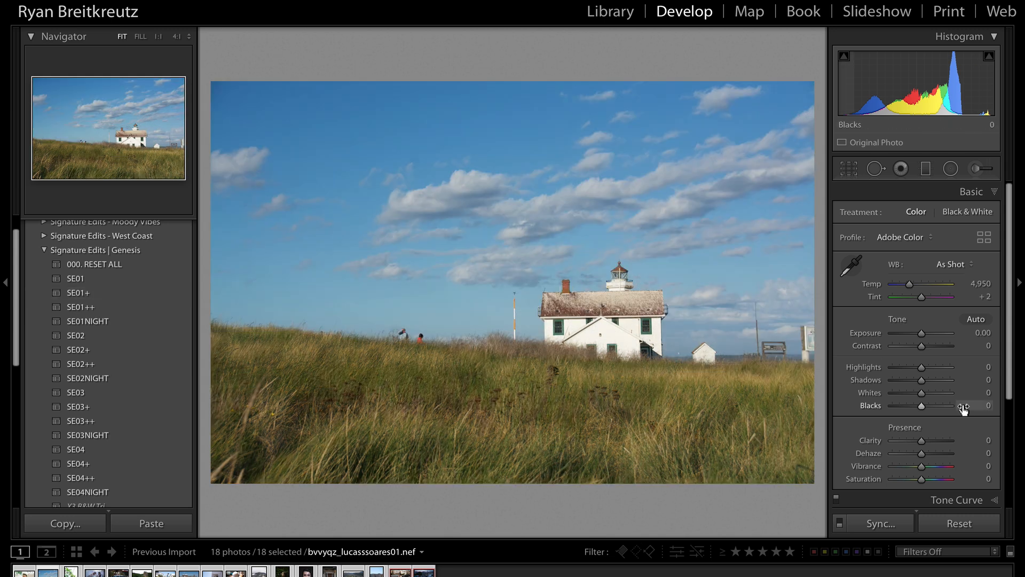
Show the HSL saturation values and compare them while applying SE01, SE01+, SE01++ and SE01NIGHT in turn.
{"action": "scroll", "coordinate": [961, 407], "scroll_direction": "down", "scroll_amount": 3}
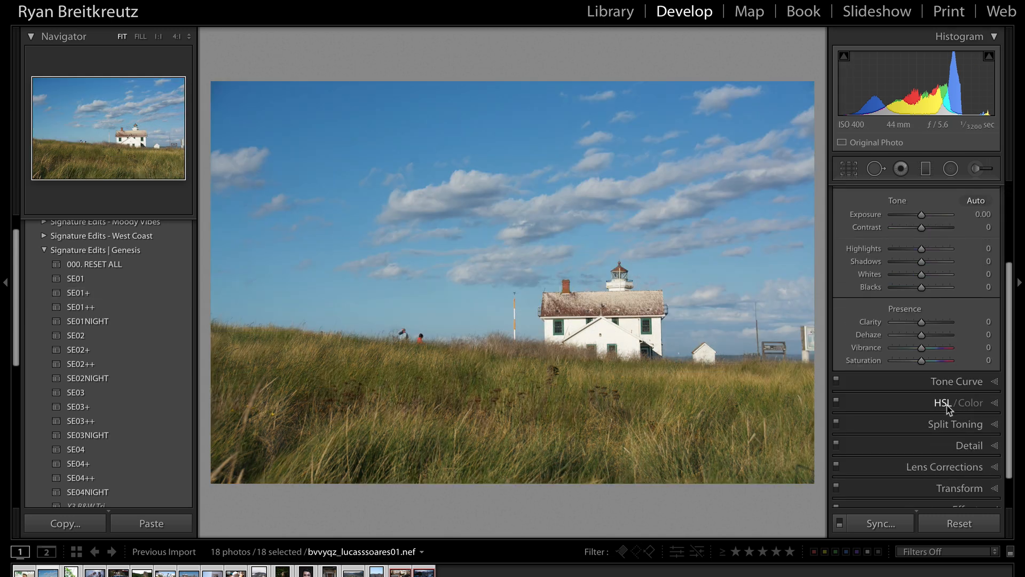
{"action": "left_click", "coordinate": [946, 406]}
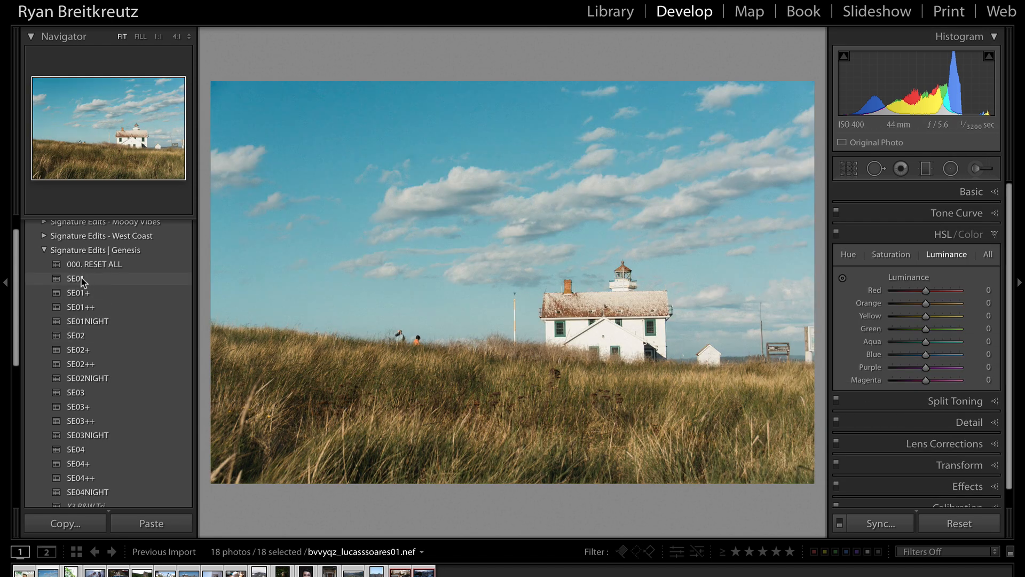
{"action": "left_click", "coordinate": [83, 279]}
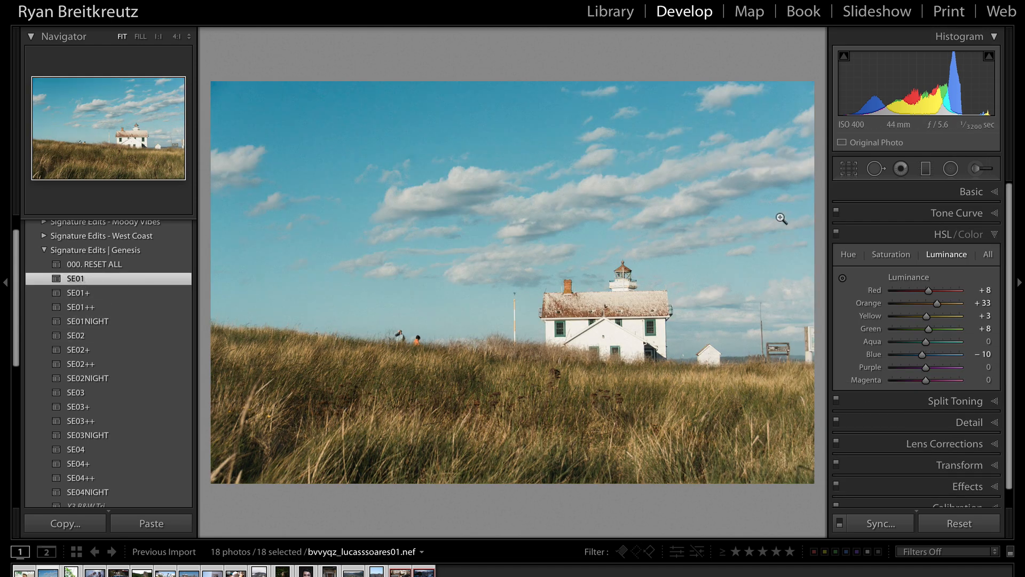
{"action": "left_click", "coordinate": [893, 256]}
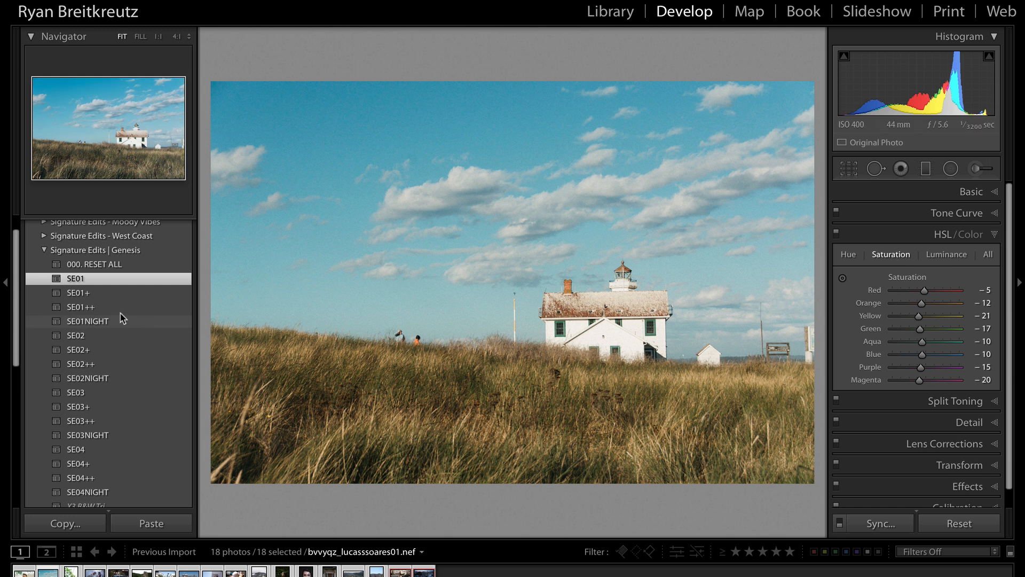
{"action": "left_click", "coordinate": [103, 298]}
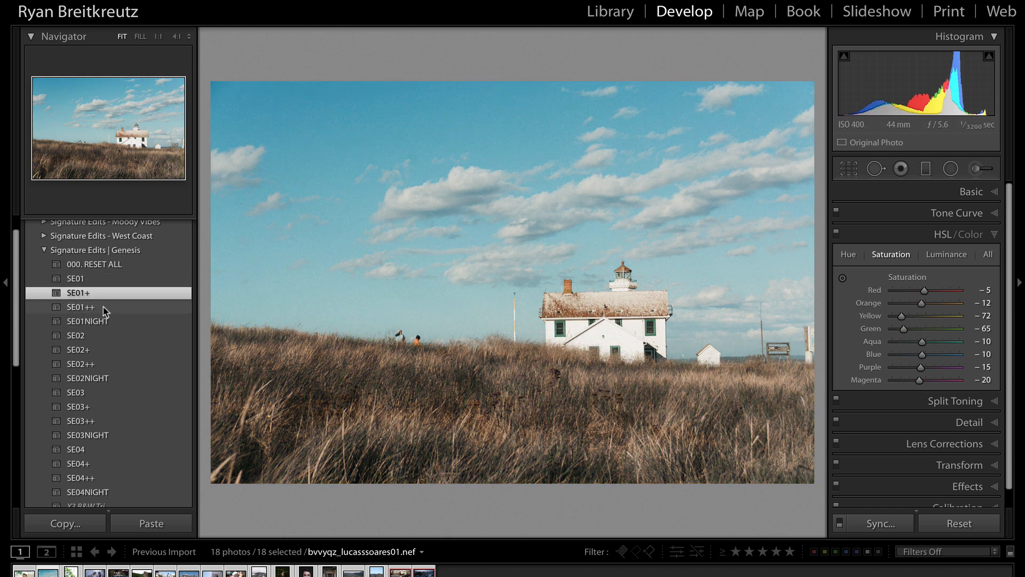
{"action": "left_click", "coordinate": [105, 311]}
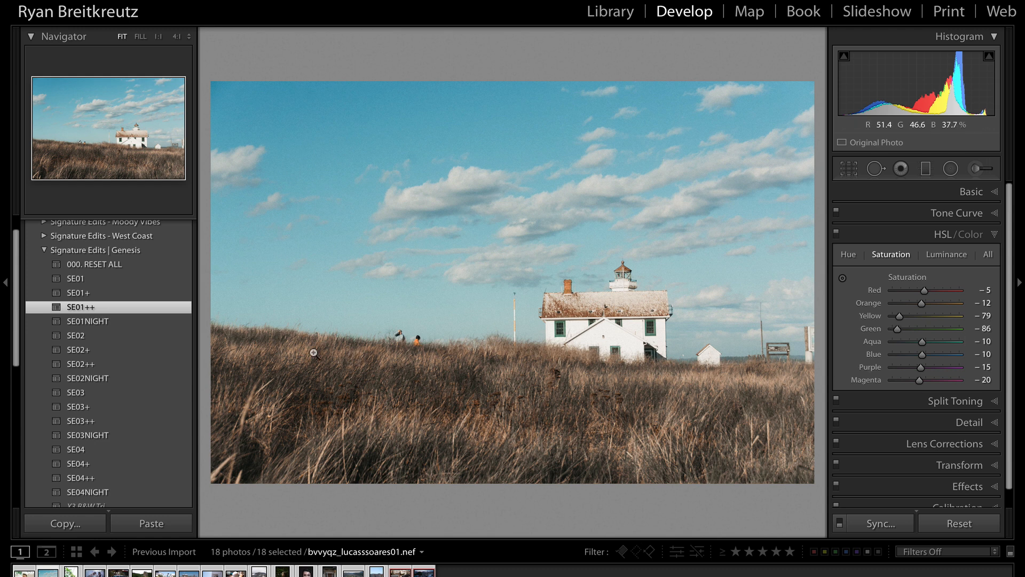
{"action": "left_click", "coordinate": [117, 325]}
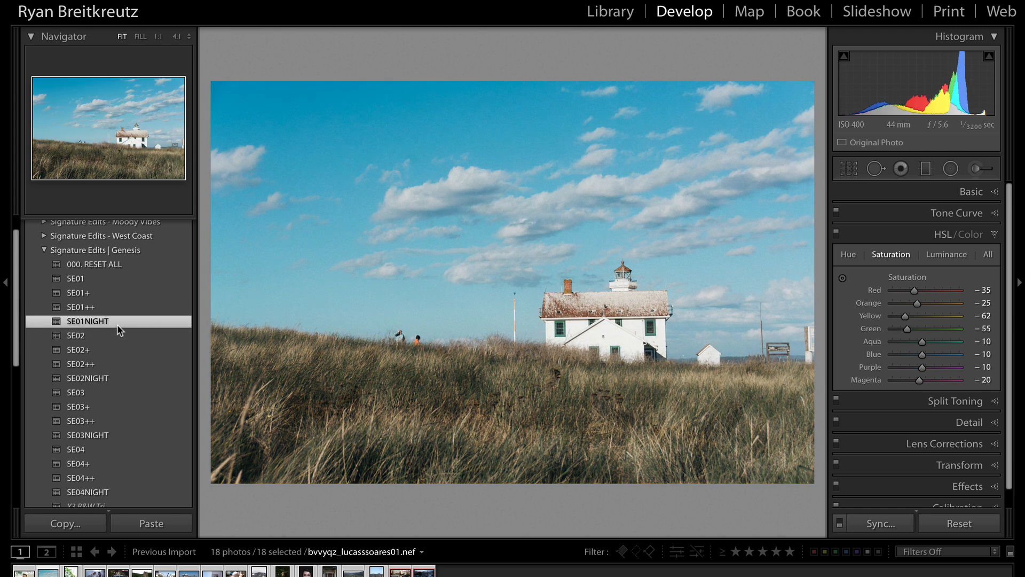
Examine the sharpening and noise reduction settings that SE01NIGHT applies to the photo.
{"action": "scroll", "coordinate": [966, 469], "scroll_direction": "down", "scroll_amount": 2}
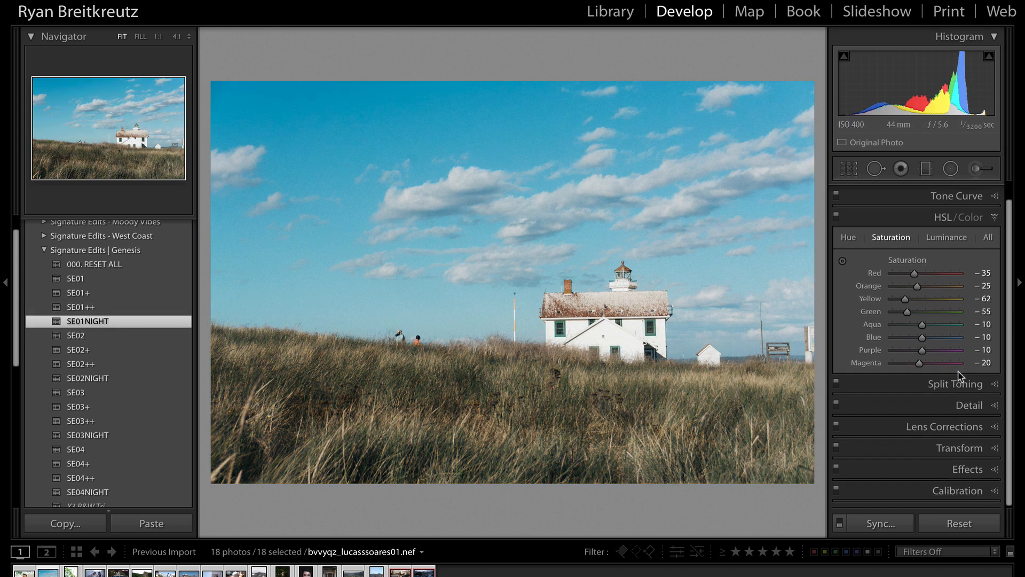
{"action": "left_click", "coordinate": [967, 470]}
{"action": "left_click", "coordinate": [969, 277]}
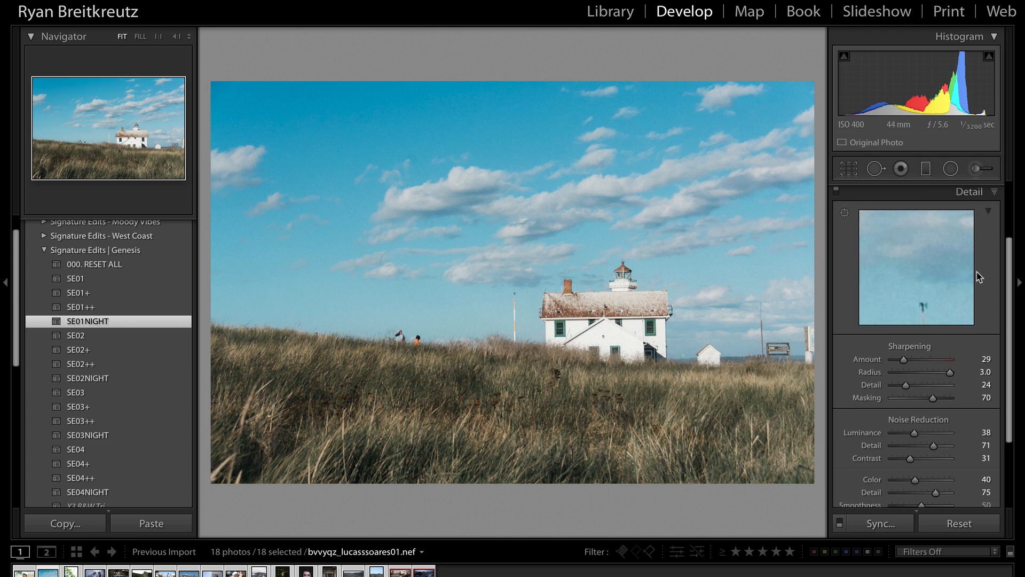
{"action": "scroll", "coordinate": [945, 369], "scroll_direction": "down", "scroll_amount": 4}
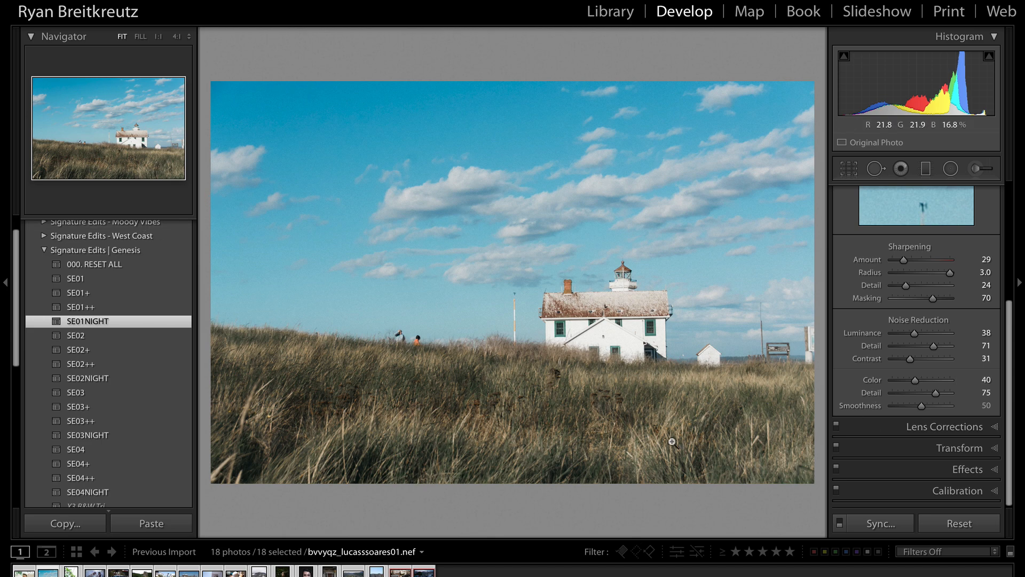
{"action": "scroll", "coordinate": [926, 366], "scroll_direction": "up", "scroll_amount": 7}
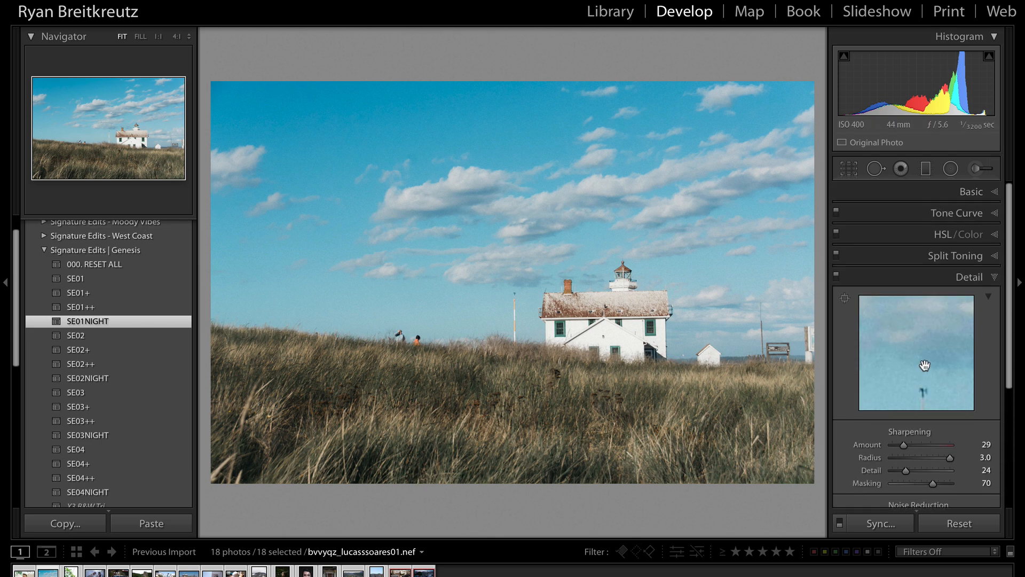
Return to the HSL saturation values and compare SE01 with SE01NIGHT on the photo.
{"action": "left_click", "coordinate": [943, 233]}
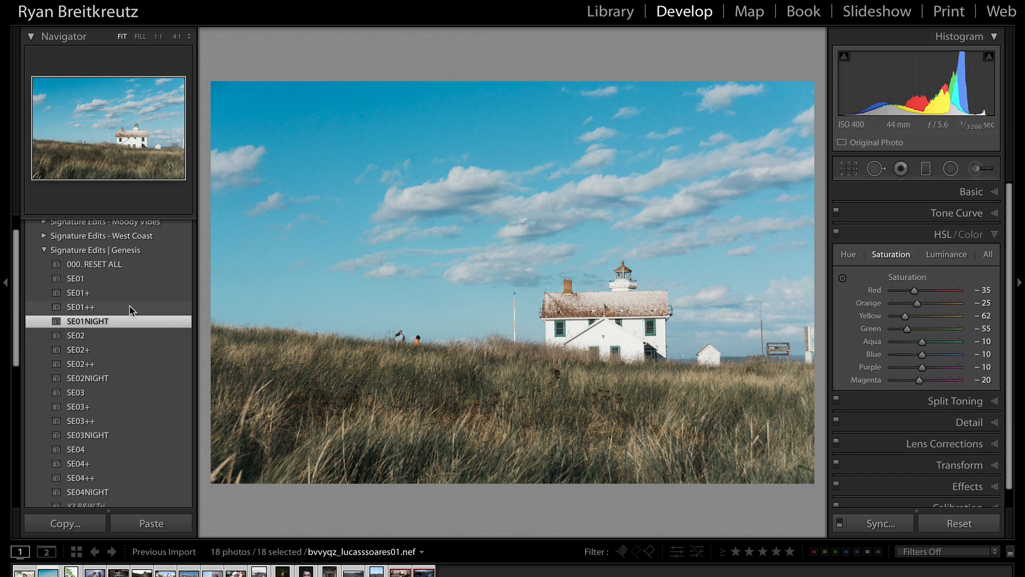
{"action": "left_click", "coordinate": [109, 285]}
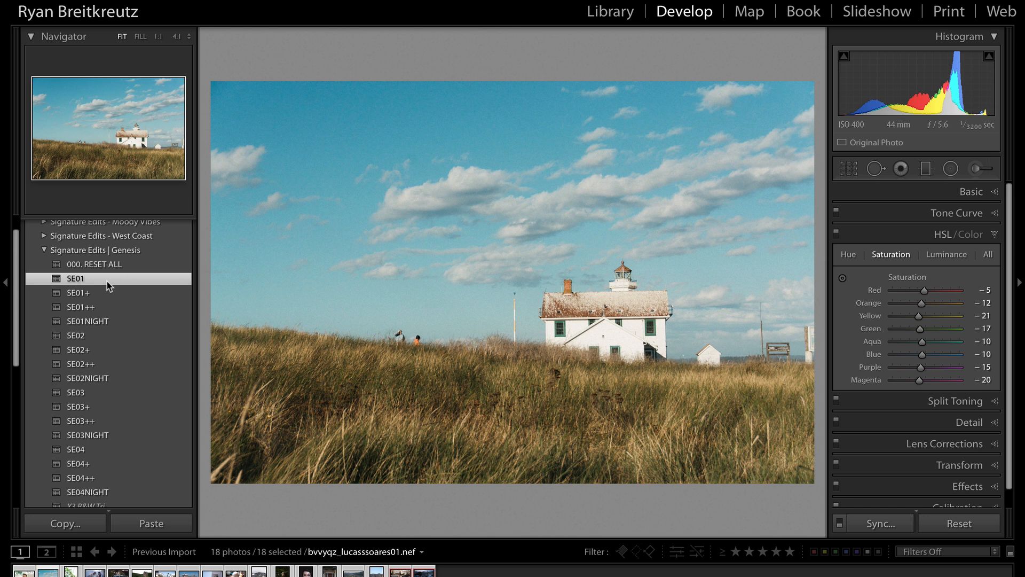
{"action": "left_click", "coordinate": [102, 324]}
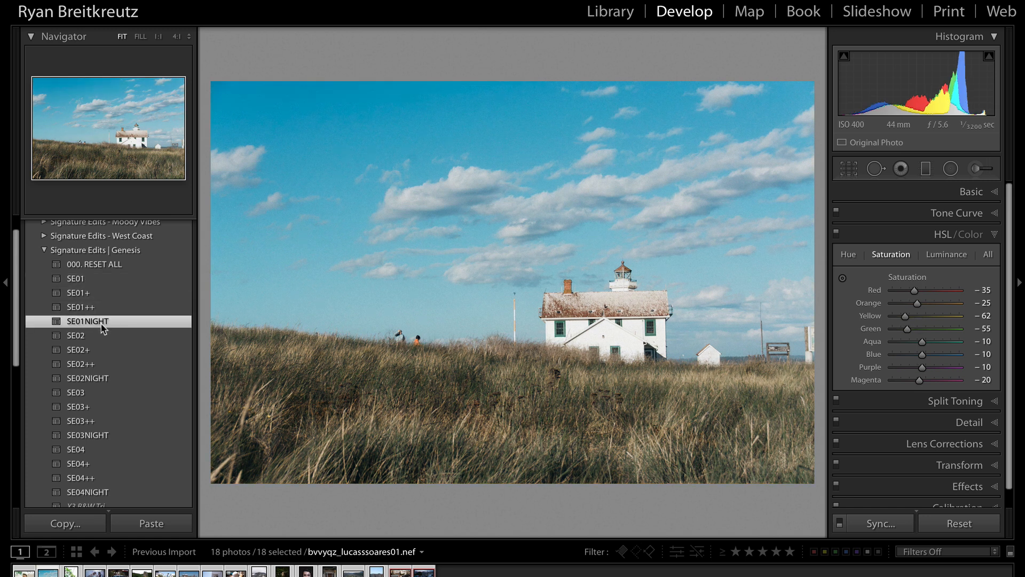
Compare the black-and-white presets X3 B&W Tri, Tri +, Tri ++ and TriDeNoise on the house photo.
{"action": "scroll", "coordinate": [102, 328], "scroll_direction": "down", "scroll_amount": 2}
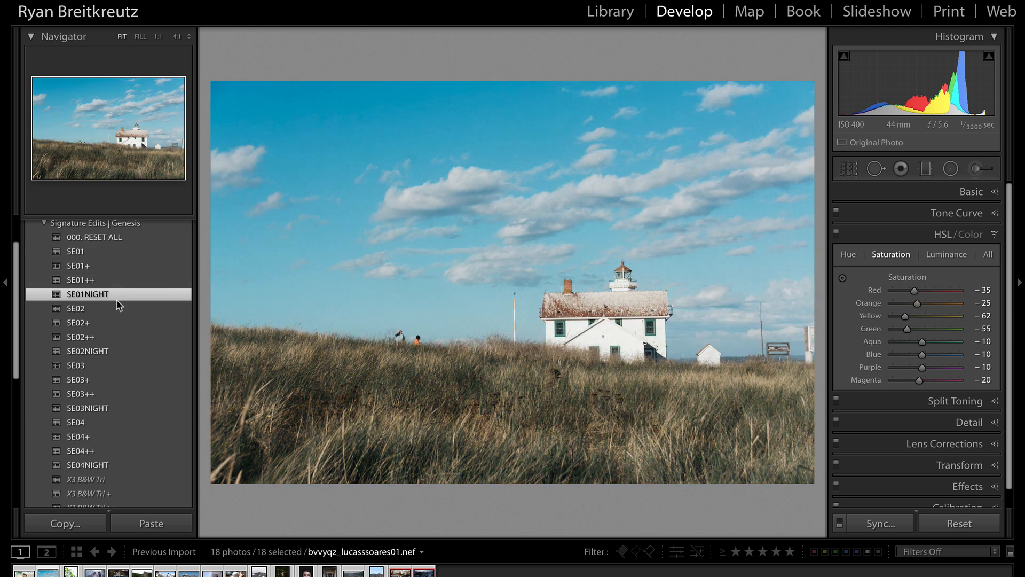
{"action": "scroll", "coordinate": [114, 345], "scroll_direction": "down", "scroll_amount": 4}
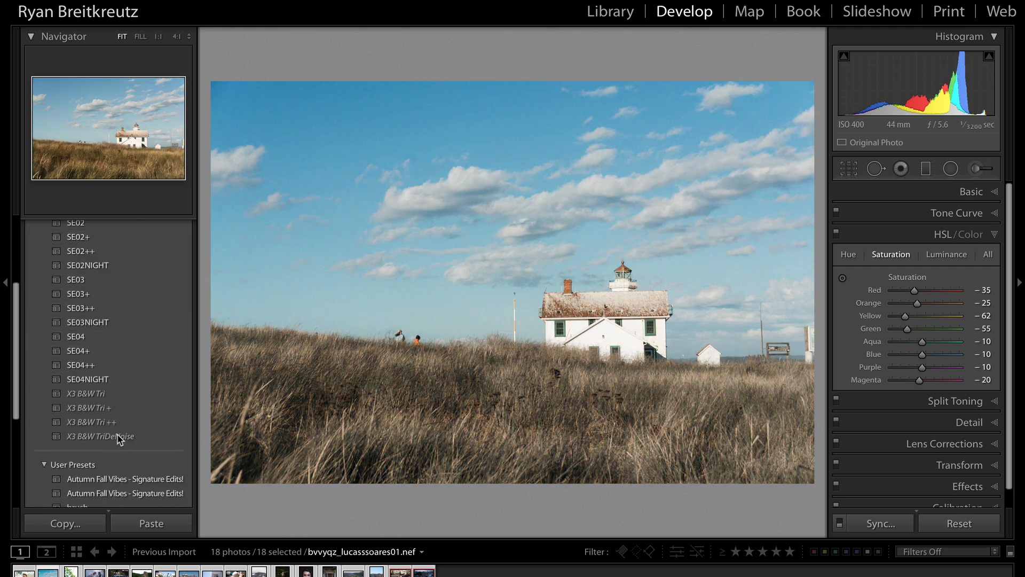
{"action": "left_click", "coordinate": [87, 393]}
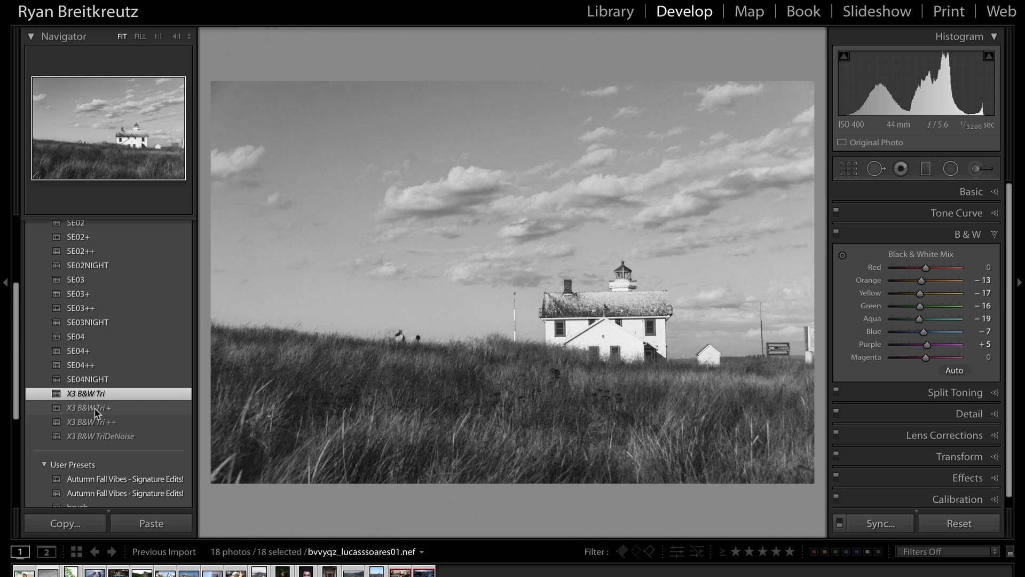
{"action": "left_click", "coordinate": [101, 434]}
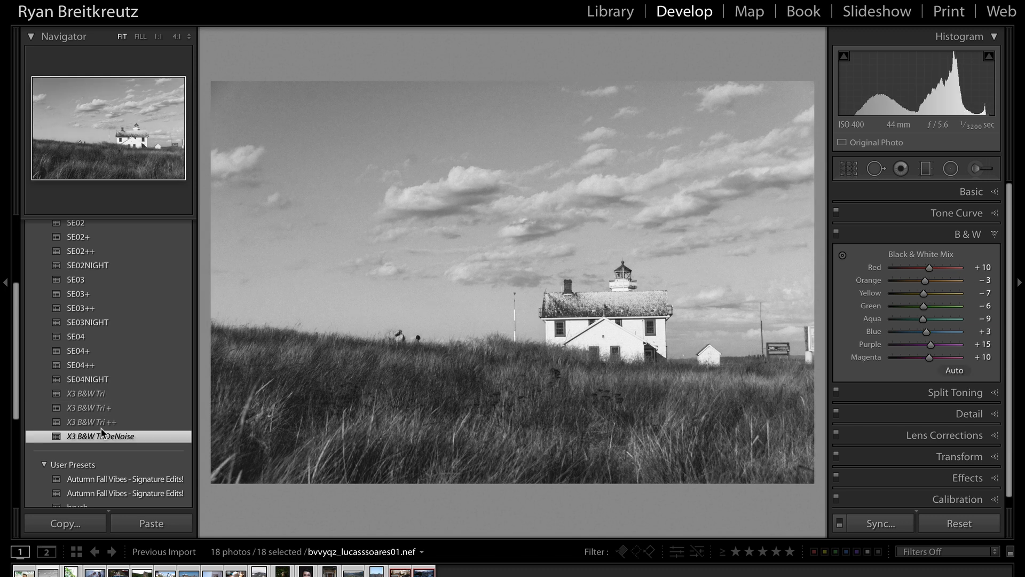
{"action": "left_click", "coordinate": [117, 415]}
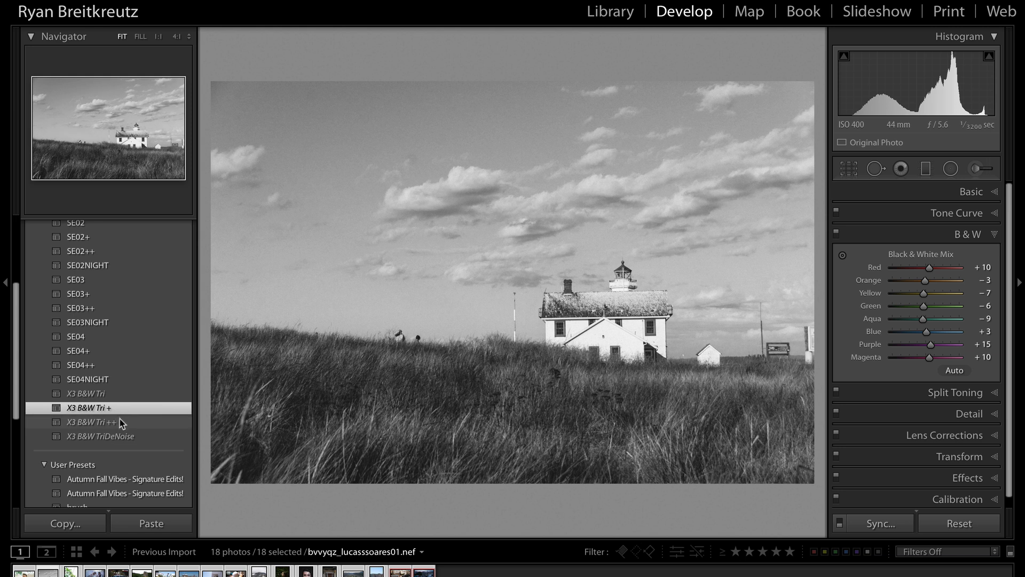
{"action": "left_click", "coordinate": [122, 422]}
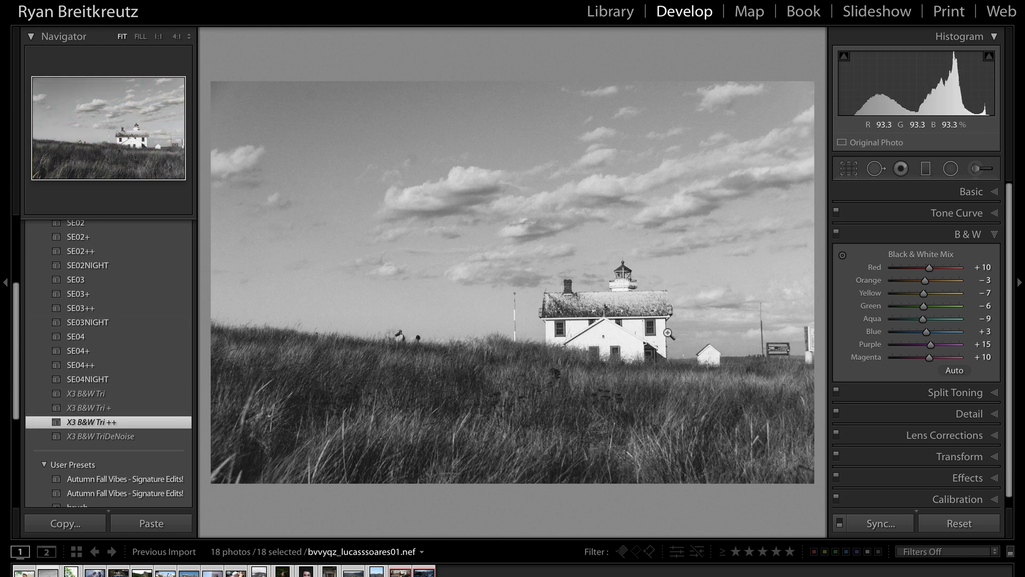
{"action": "left_click", "coordinate": [122, 437]}
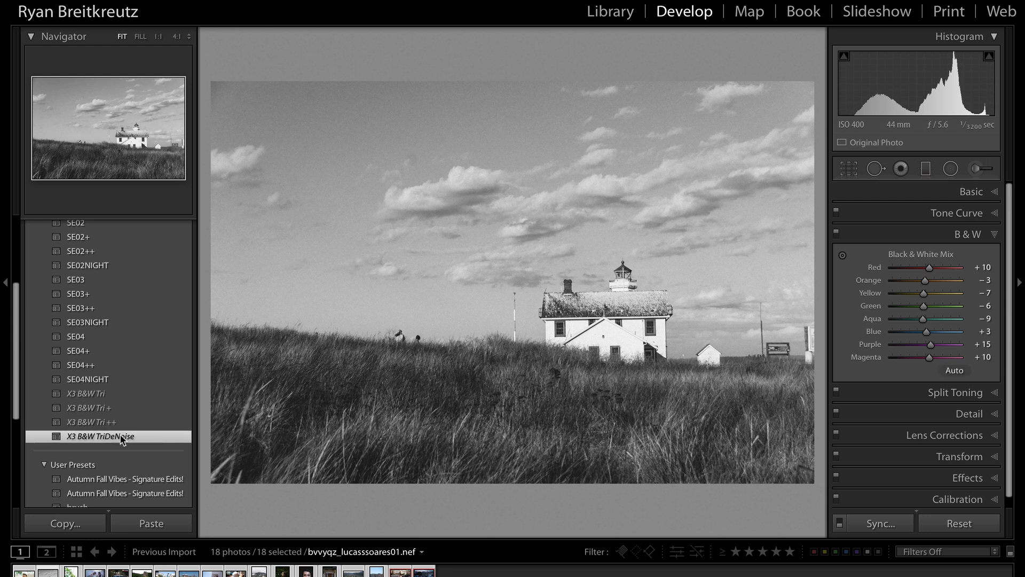
Clear all edits from the house photo with the 000. RESET ALL preset.
{"action": "scroll", "coordinate": [96, 363], "scroll_direction": "up", "scroll_amount": 5}
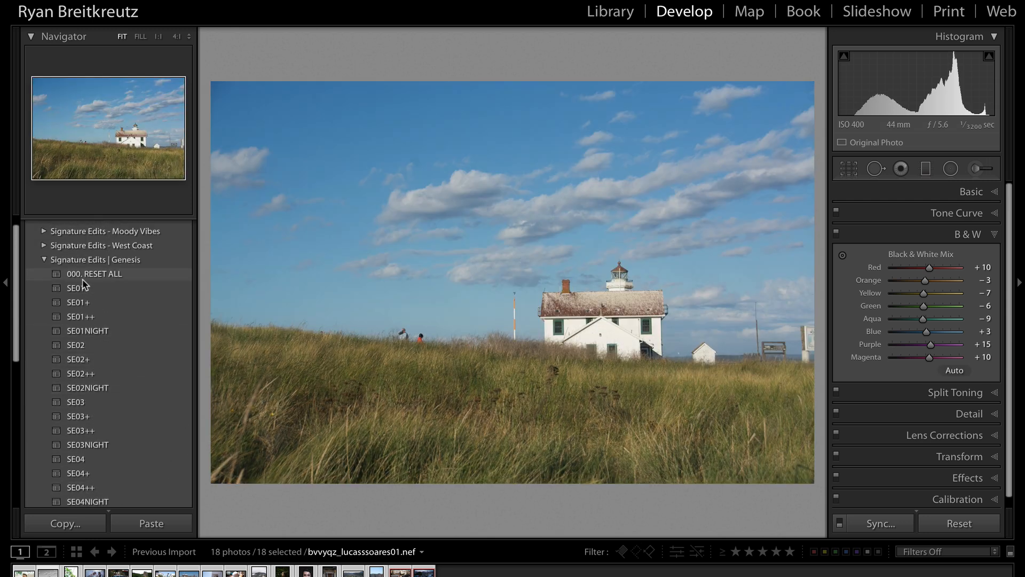
{"action": "left_click", "coordinate": [84, 277]}
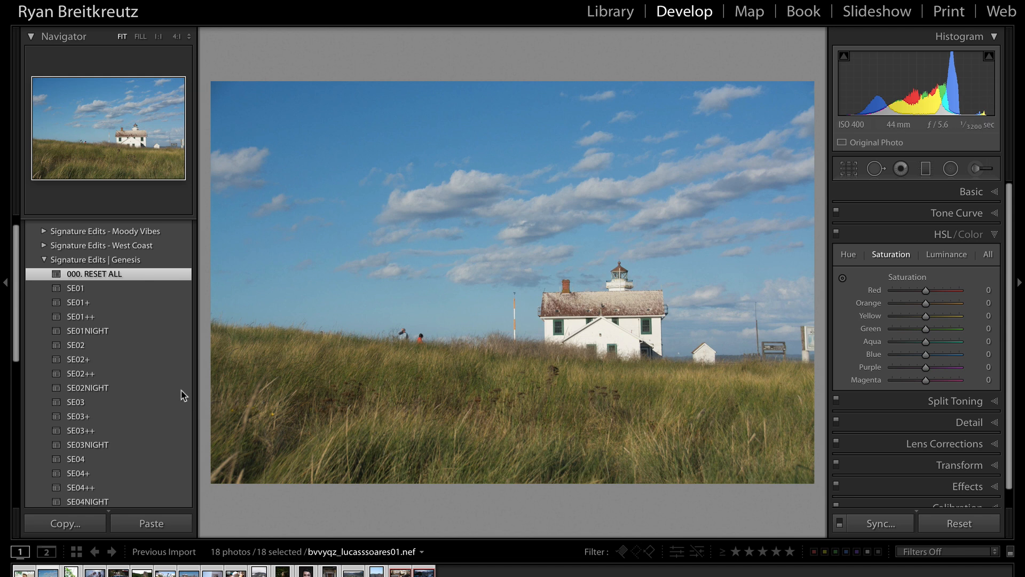
Compare the presets SE01, SE02++, SE03 and SE04+ on the house photo.
{"action": "left_click", "coordinate": [101, 288]}
{"action": "left_click", "coordinate": [113, 374]}
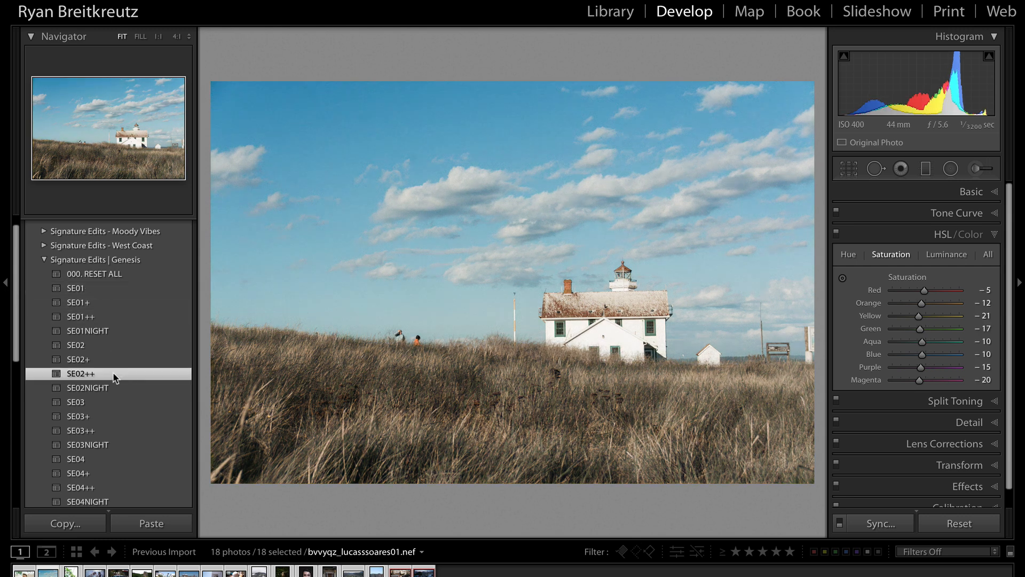
{"action": "left_click", "coordinate": [113, 405]}
{"action": "scroll", "coordinate": [113, 407], "scroll_direction": "down", "scroll_amount": 1}
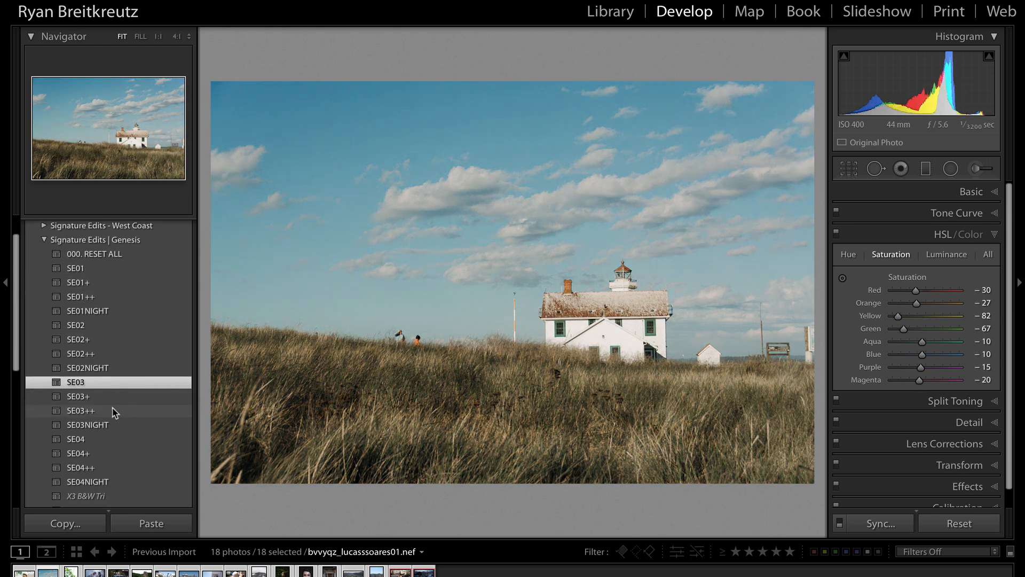
{"action": "scroll", "coordinate": [113, 412], "scroll_direction": "down", "scroll_amount": 3}
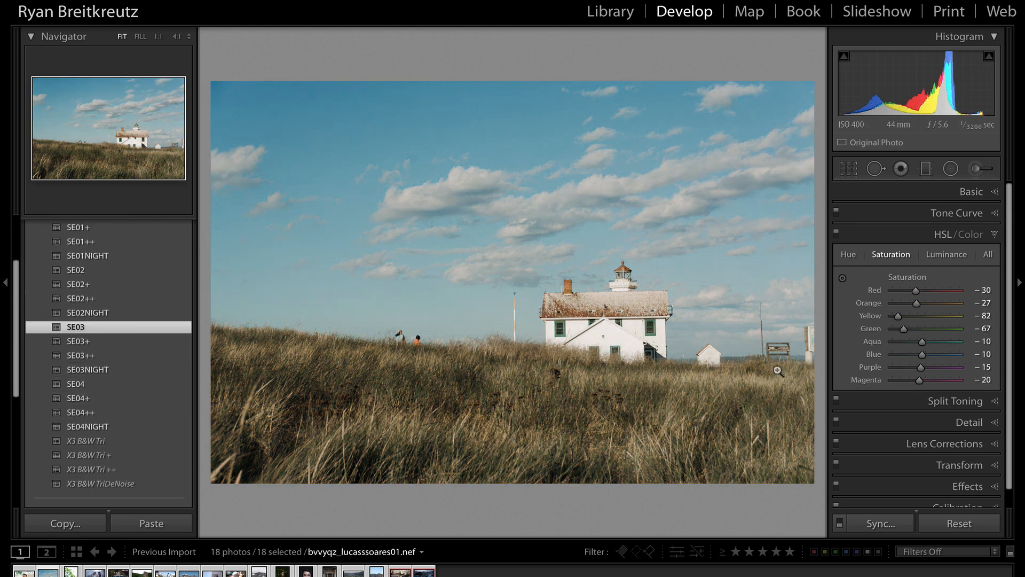
{"action": "left_click", "coordinate": [105, 395]}
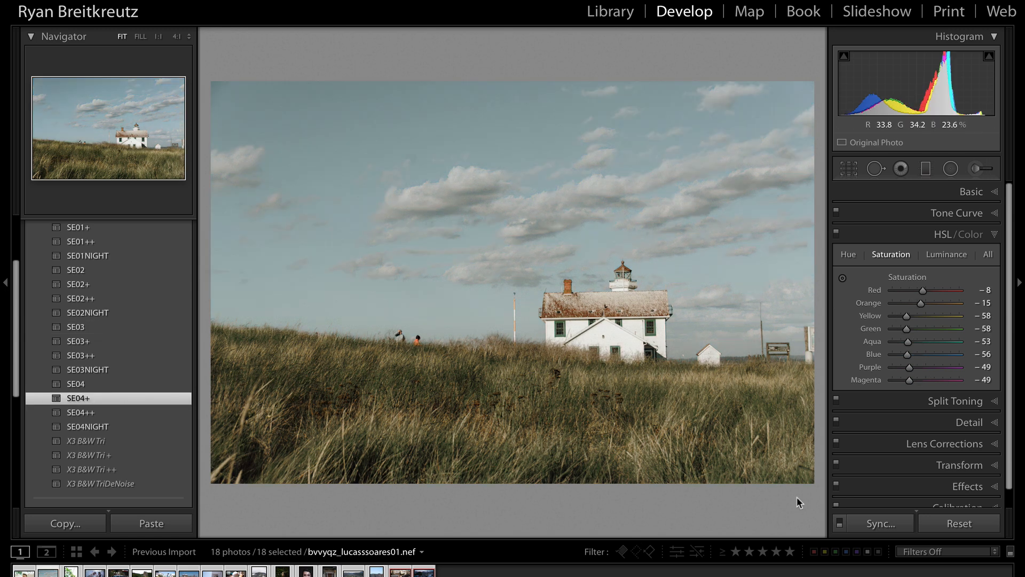
Reset all settings of the house photo and apply the SE01 preset.
{"action": "left_click", "coordinate": [953, 525]}
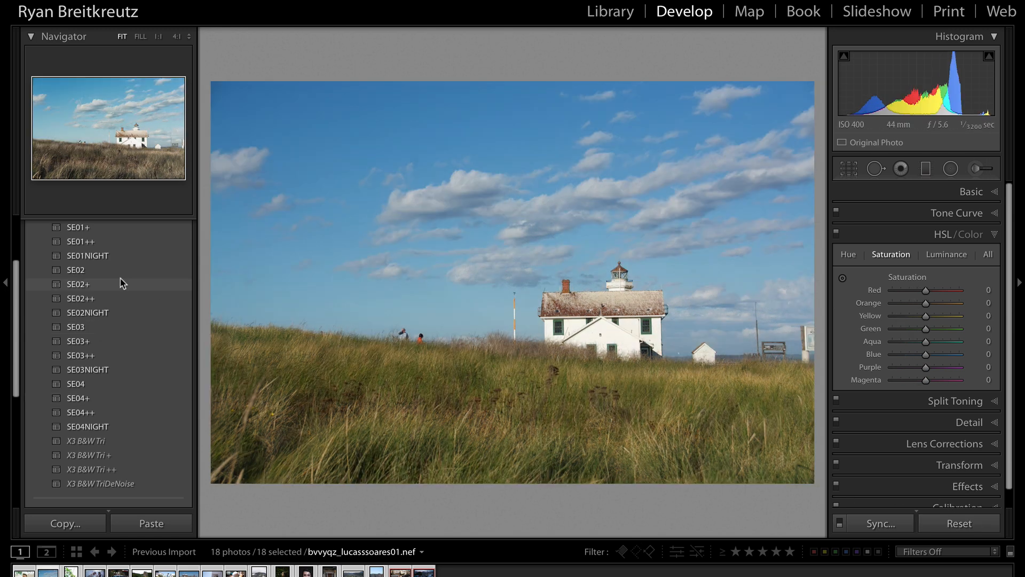
{"action": "scroll", "coordinate": [119, 281], "scroll_direction": "up", "scroll_amount": 4}
{"action": "left_click", "coordinate": [126, 307]}
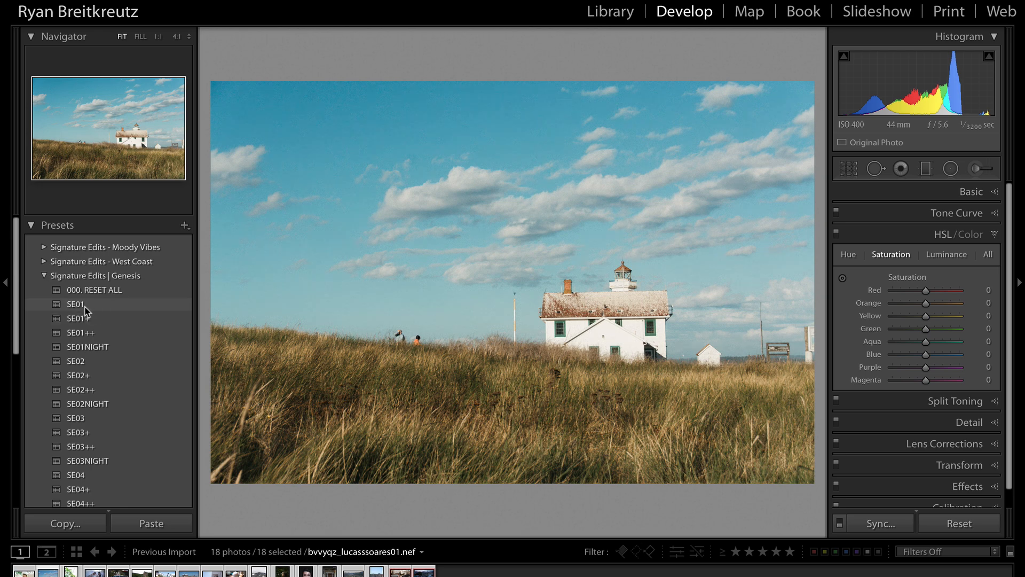
Fine-tune the basic adjustments: set Exposure to −0.40, Temp to 5,255 and Contrast to −13.
{"action": "left_click", "coordinate": [987, 193]}
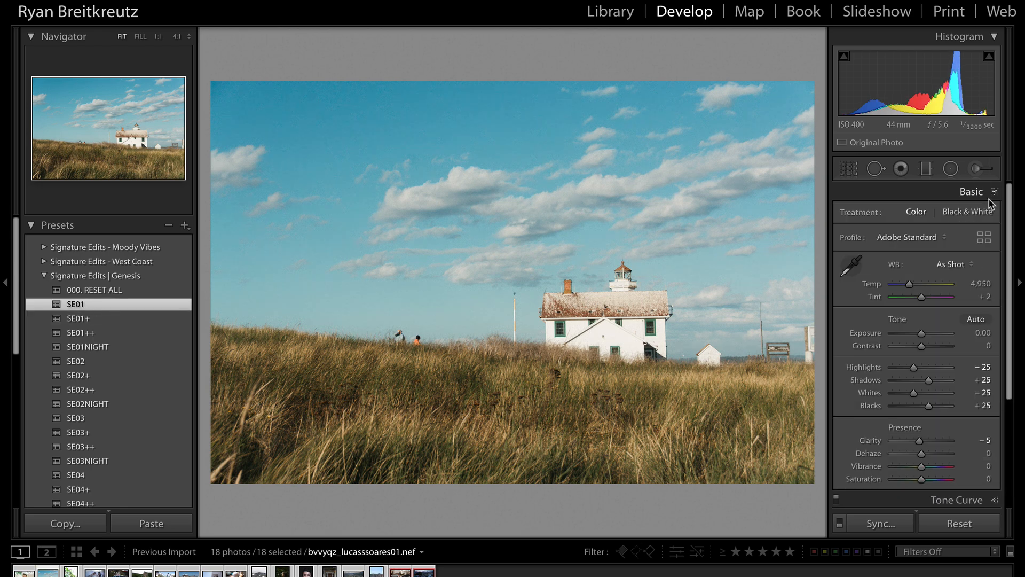
{"action": "left_click_drag", "start_coordinate": [917, 337], "coordinate": [914, 338]}
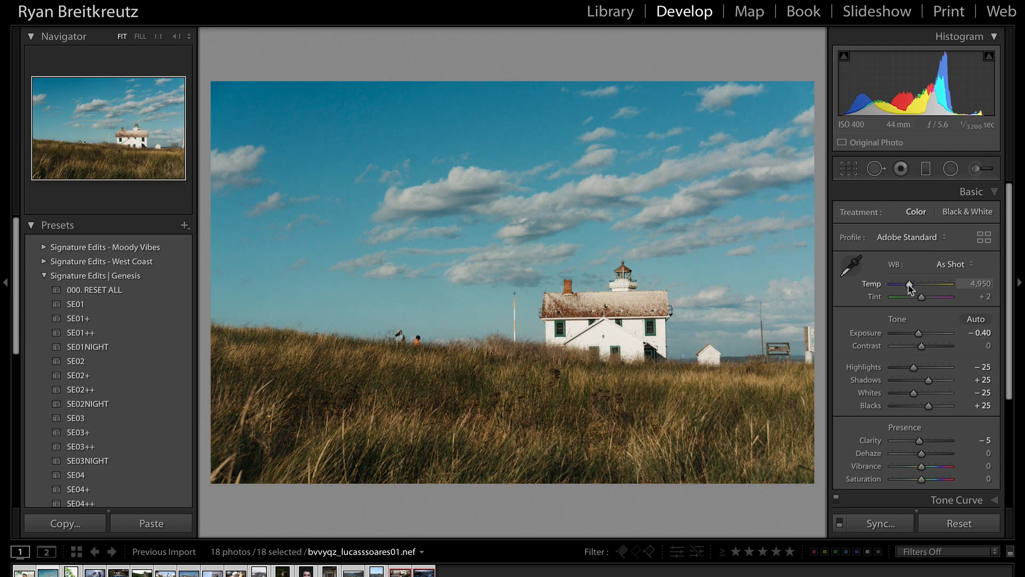
{"action": "mouse_move", "coordinate": [909, 286]}
{"action": "left_mouse_down"}
{"action": "mouse_move", "coordinate": [900, 286]}
{"action": "mouse_move", "coordinate": [915, 291]}
{"action": "left_mouse_up"}
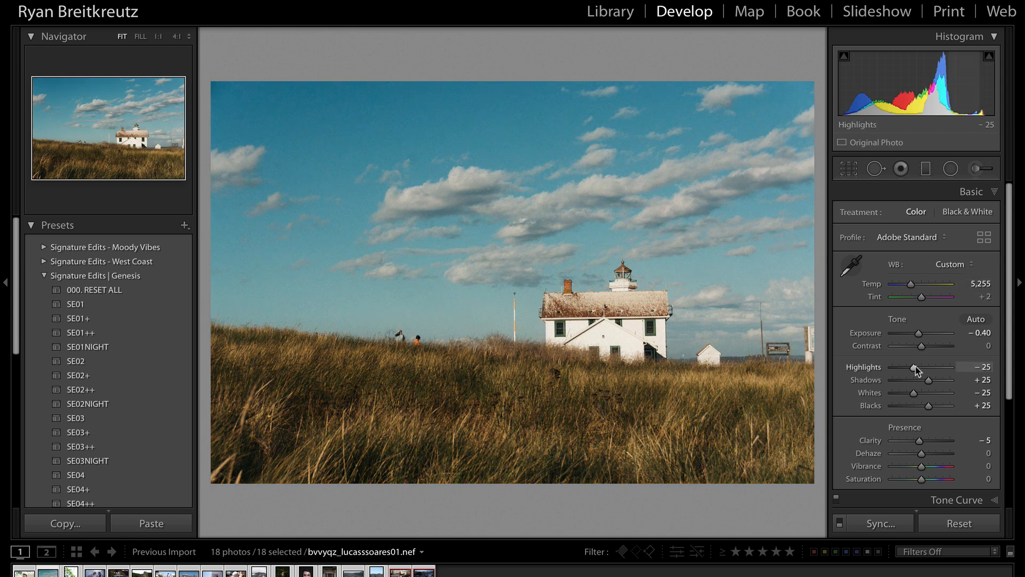
{"action": "mouse_move", "coordinate": [921, 348]}
{"action": "left_mouse_down"}
{"action": "mouse_move", "coordinate": [906, 348]}
{"action": "mouse_move", "coordinate": [916, 351]}
{"action": "left_mouse_up"}
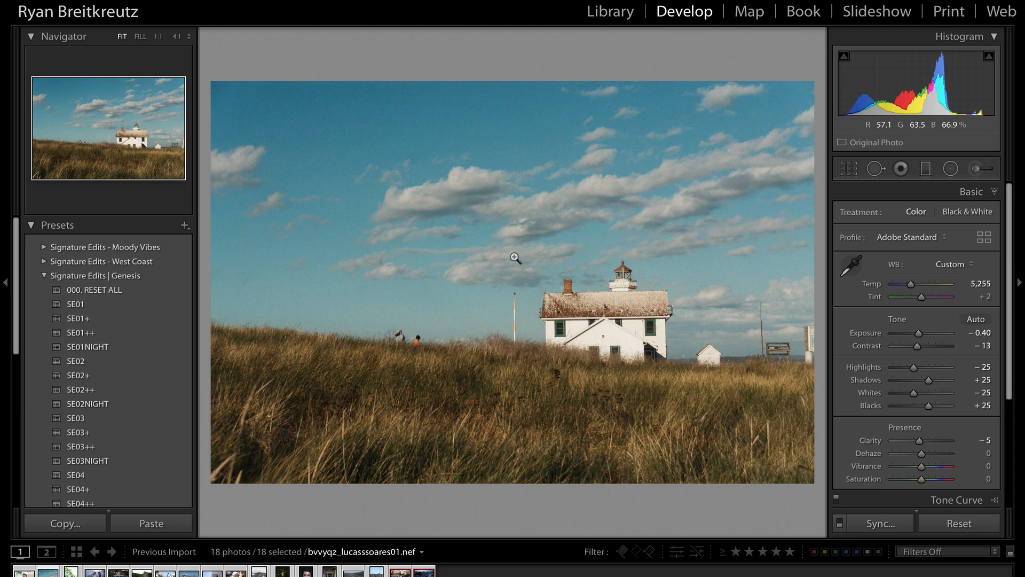
Remove the two people on the grassy ridge with a single Heal spot, size 83, feather 57, opacity 100.
{"action": "left_click", "coordinate": [414, 352]}
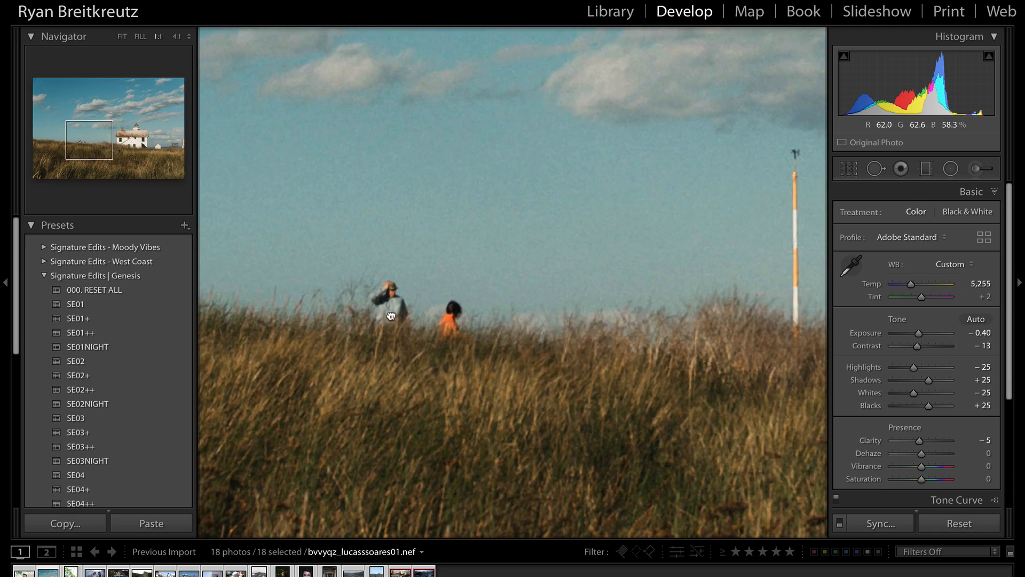
{"action": "left_click", "coordinate": [880, 169]}
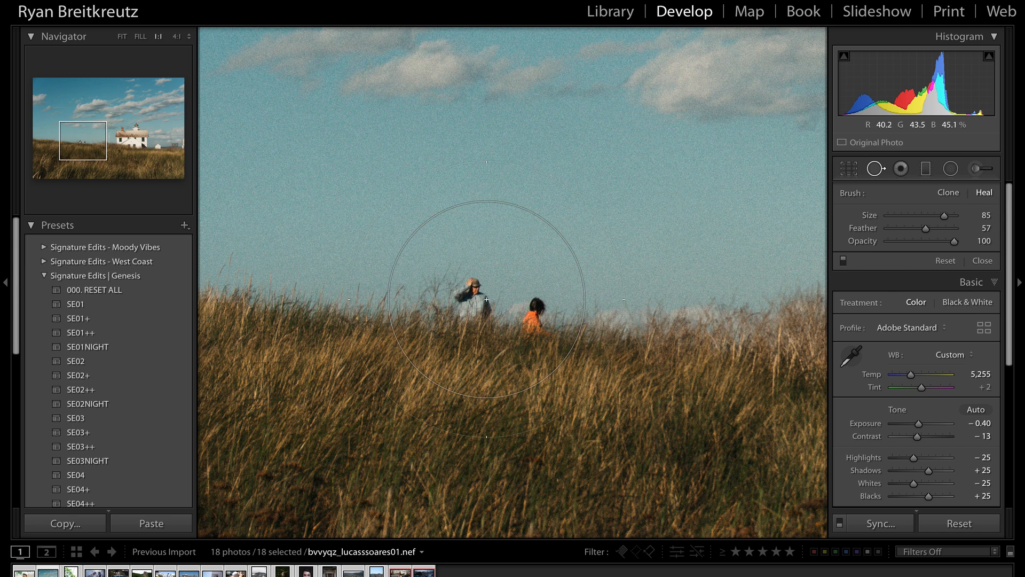
{"action": "scroll", "coordinate": [486, 299], "scroll_direction": "down", "scroll_amount": 2}
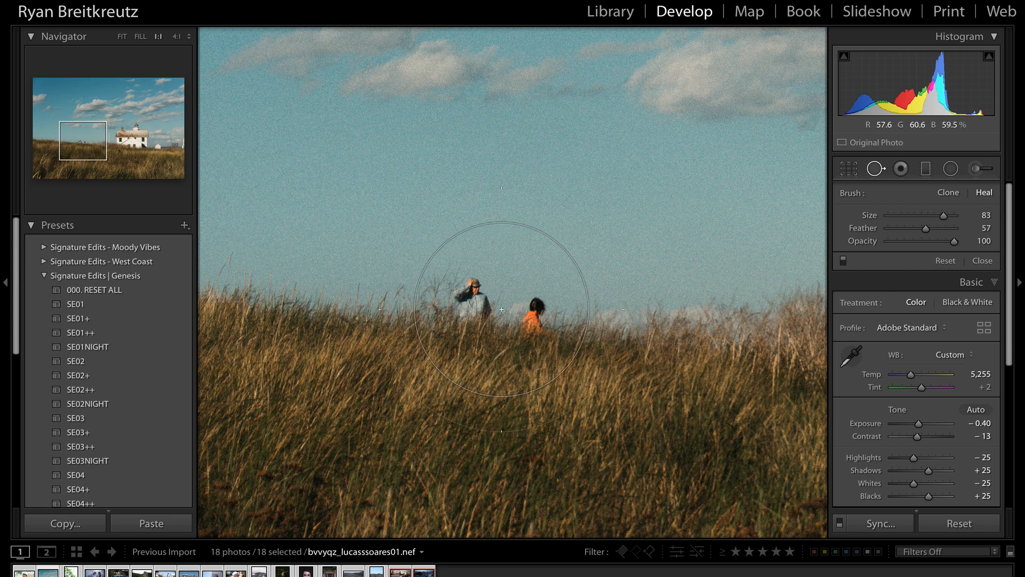
{"action": "left_click", "coordinate": [500, 309]}
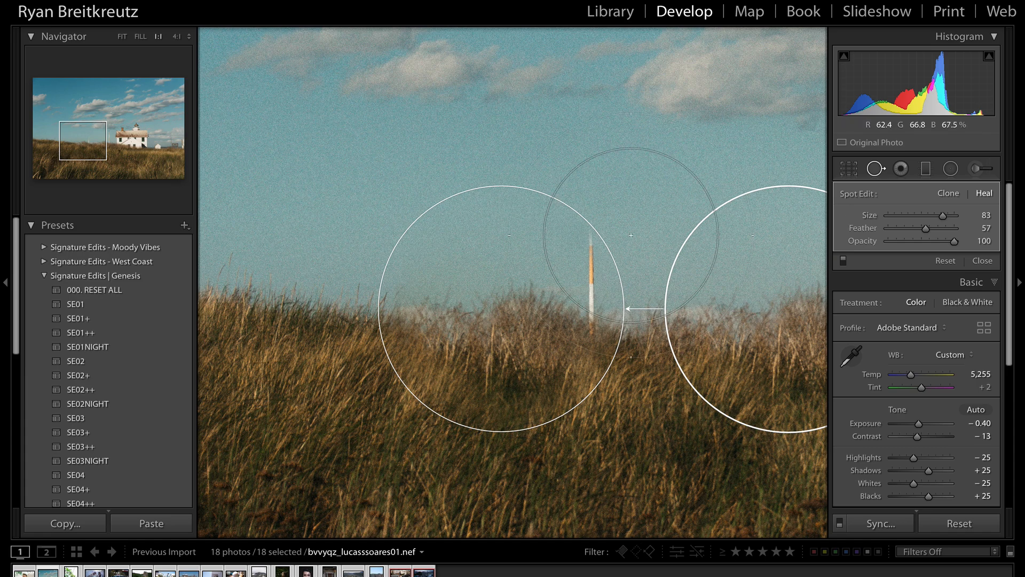
Move the healing source to the clear ridge line left of the spot, finish the retouch and fit the whole photo in view.
{"action": "key", "text": "super+alt+minus"}
{"action": "key", "text": "super+alt+minus"}
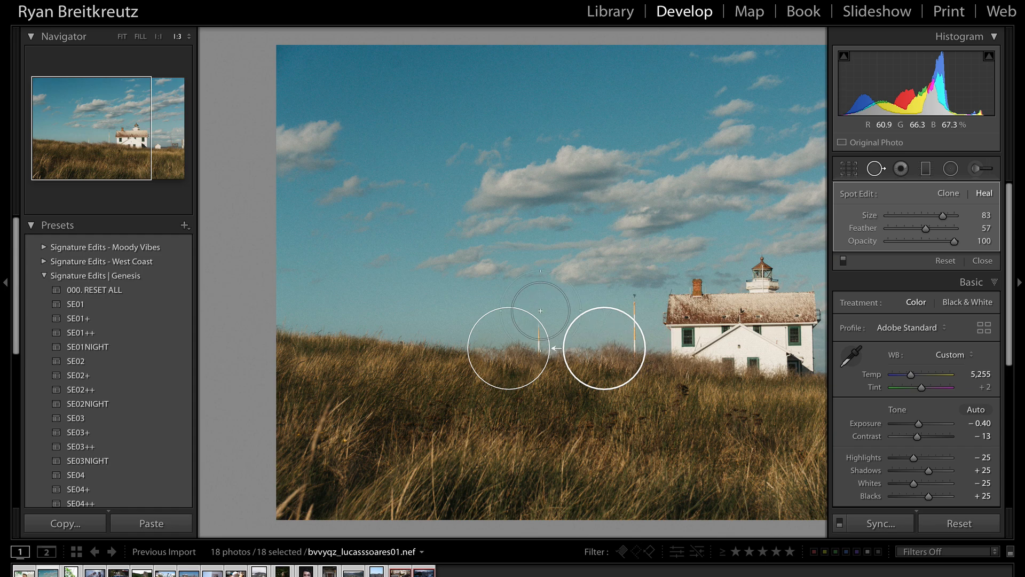
{"action": "mouse_move", "coordinate": [613, 338]}
{"action": "left_mouse_down"}
{"action": "mouse_move", "coordinate": [537, 274]}
{"action": "mouse_move", "coordinate": [410, 290]}
{"action": "mouse_move", "coordinate": [399, 325]}
{"action": "left_mouse_up"}
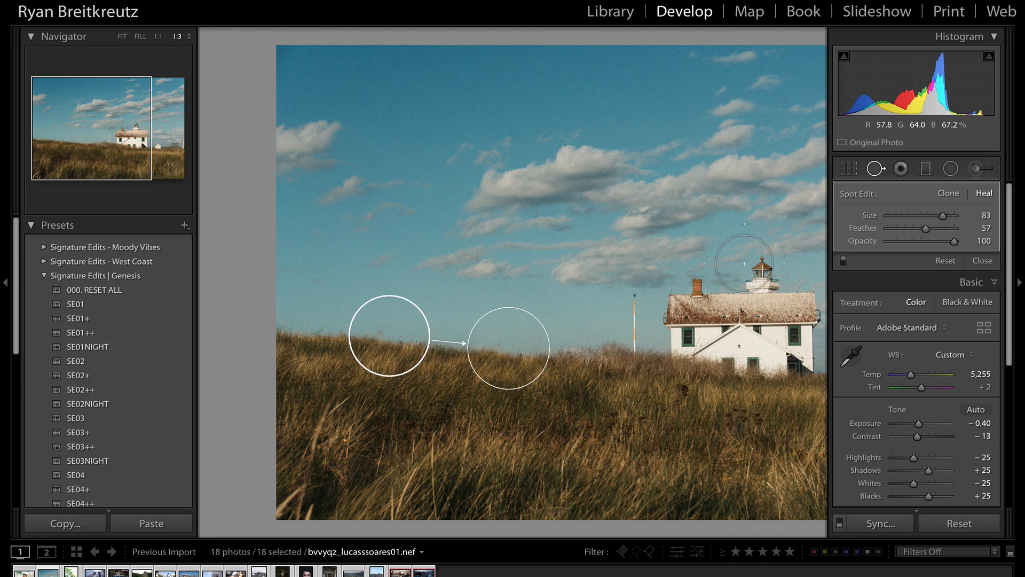
{"action": "key", "text": "Return"}
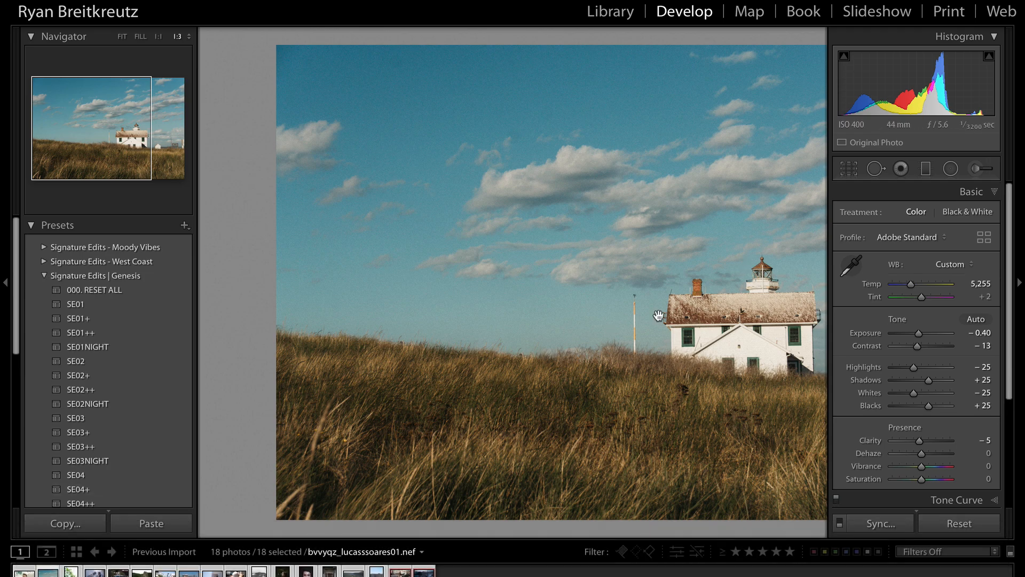
{"action": "left_click", "coordinate": [122, 37]}
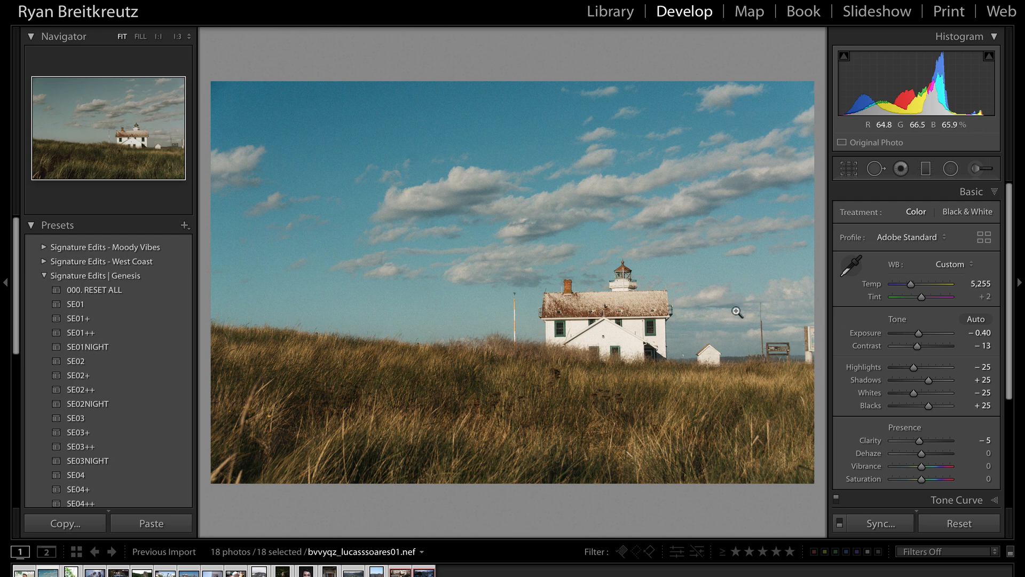
Add a large radial filter around the house with cleared effect settings, Exposure 0.30 and Contrast −24.
{"action": "left_click", "coordinate": [954, 169]}
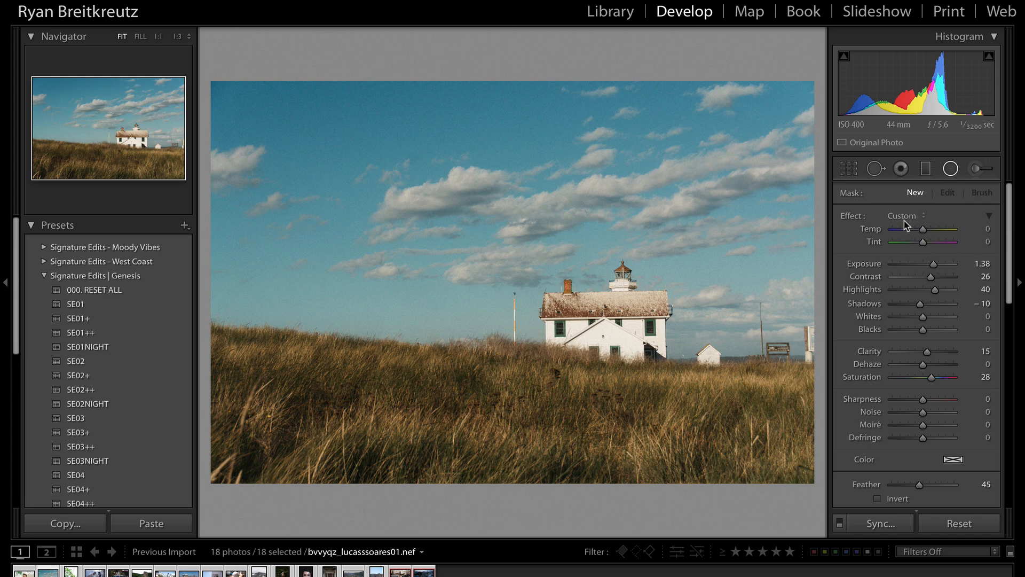
{"action": "key", "text": "alt"}
{"action": "left_click", "coordinate": [851, 218], "text": "alt"}
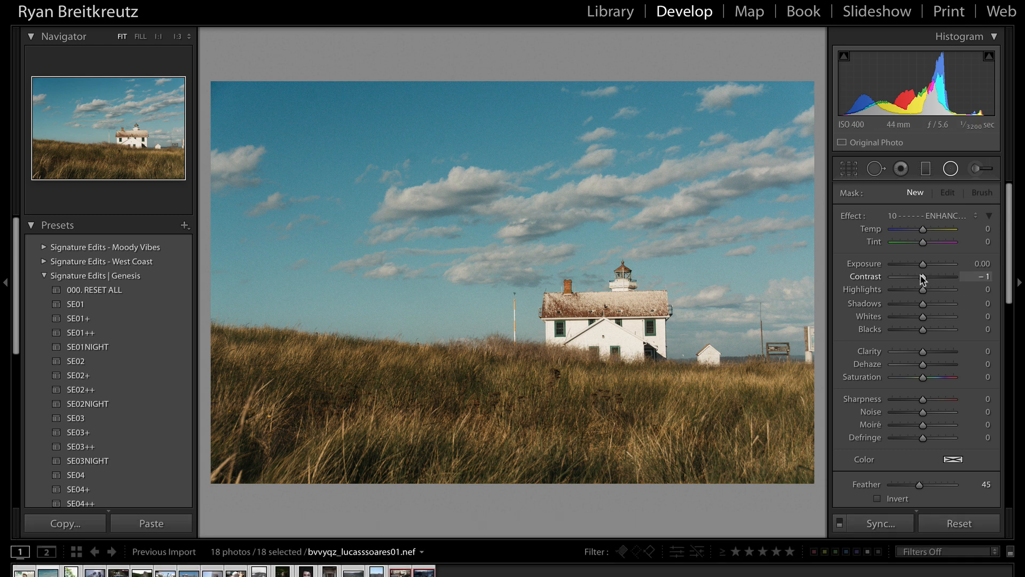
{"action": "left_click_drag", "start_coordinate": [922, 264], "coordinate": [925, 265]}
{"action": "left_click_drag", "start_coordinate": [670, 384], "coordinate": [760, 442]}
{"action": "left_click_drag", "start_coordinate": [540, 253], "coordinate": [650, 317]}
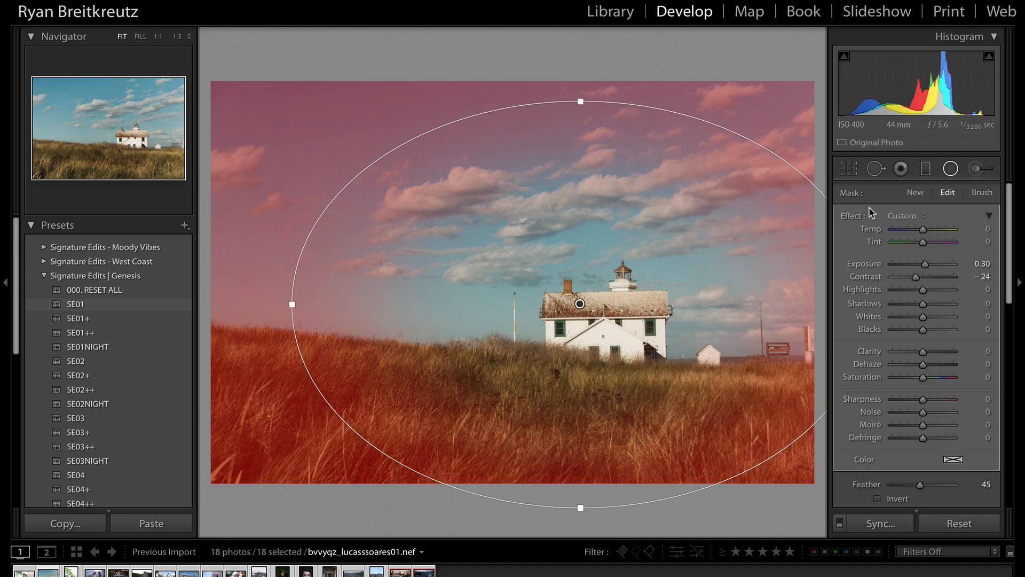
Toggle the mask overlay to check which area the radial filter affects.
{"action": "key", "text": "o"}
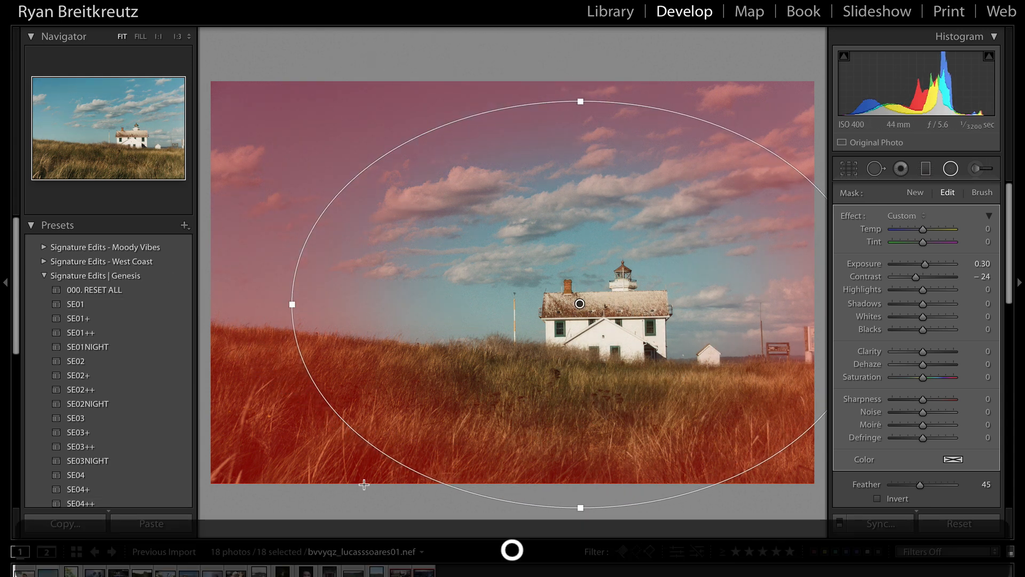
{"action": "key", "text": "o"}
{"action": "key", "text": "o"}
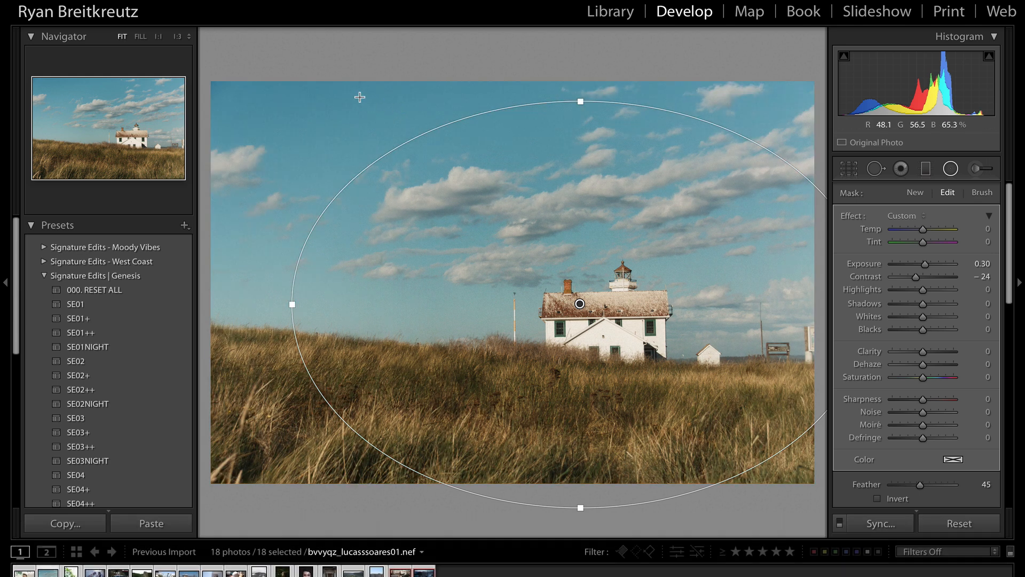
{"action": "key", "text": "o"}
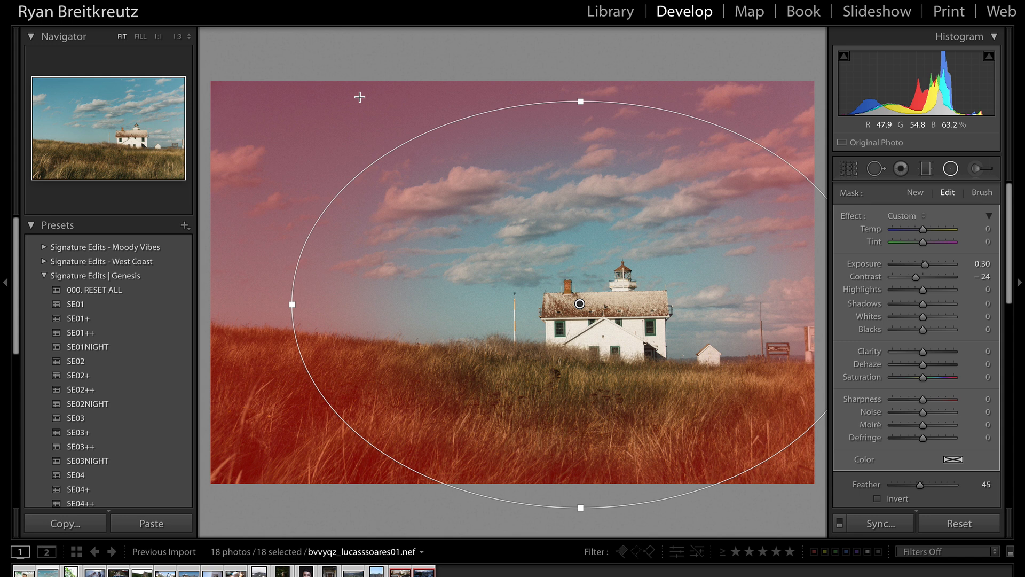
Invert the radial filter to affect the inside of the ellipse, shift it slightly right and down, and hide the mask overlay.
{"action": "key", "text": "apostrophe"}
{"action": "key", "text": "apostrophe"}
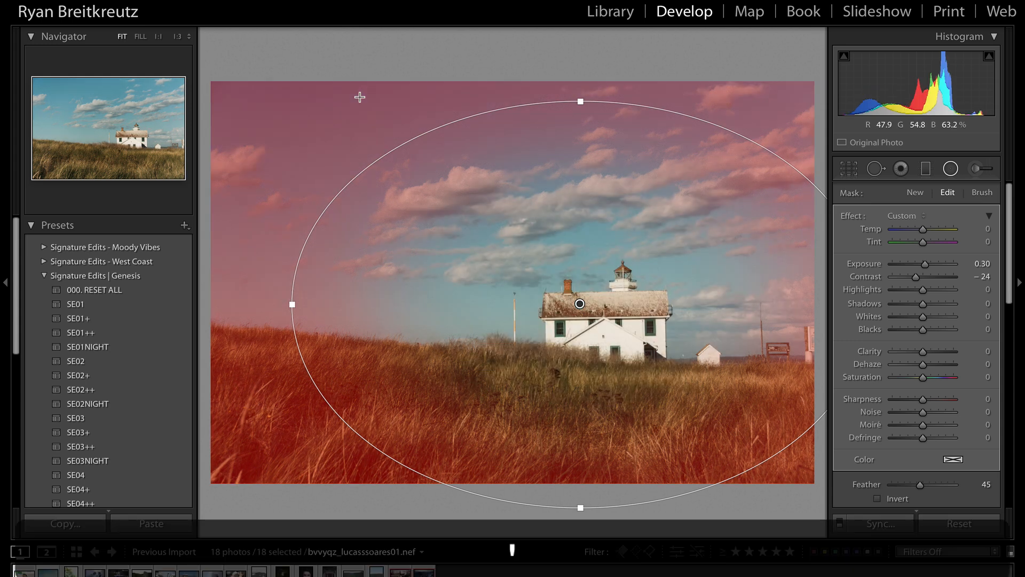
{"action": "key", "text": "apostrophe"}
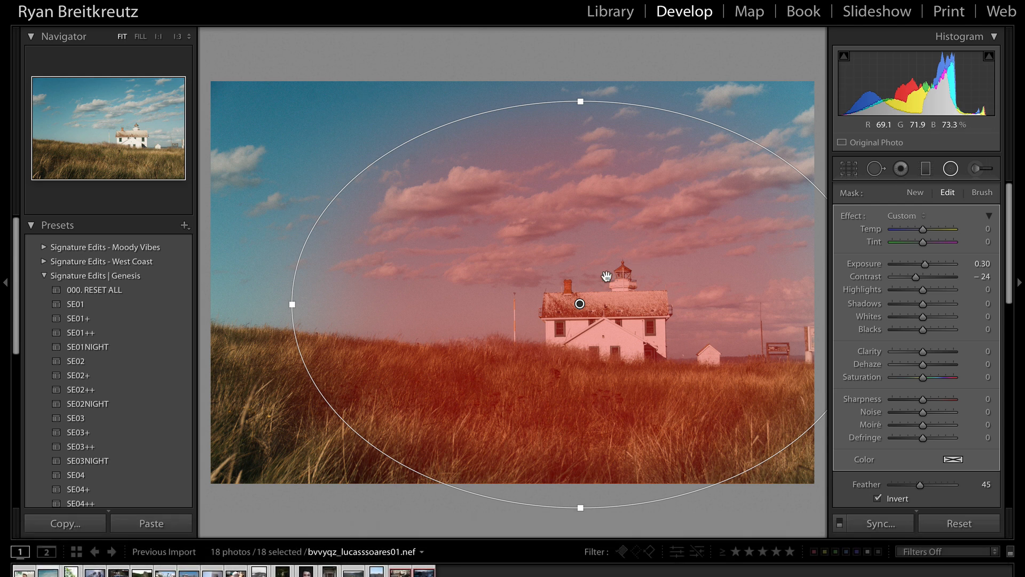
{"action": "key", "text": "apostrophe"}
{"action": "key", "text": "apostrophe"}
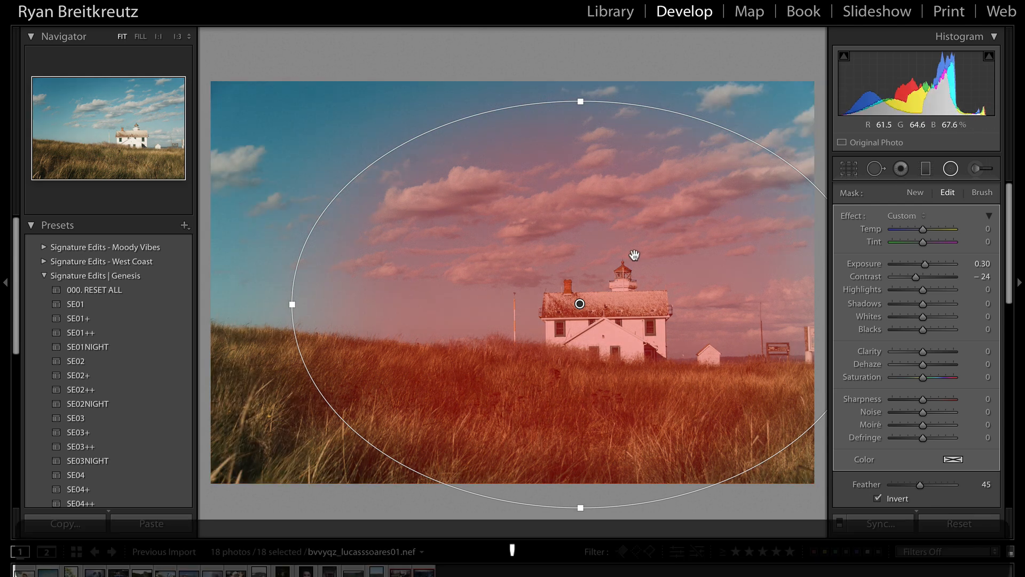
{"action": "left_click_drag", "start_coordinate": [631, 258], "coordinate": [658, 261]}
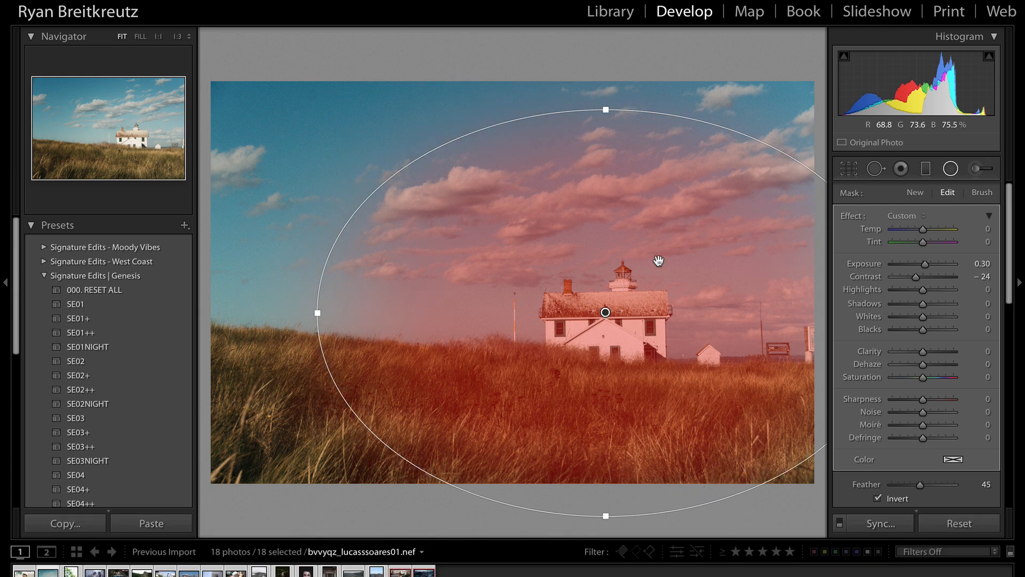
{"action": "key", "text": "o"}
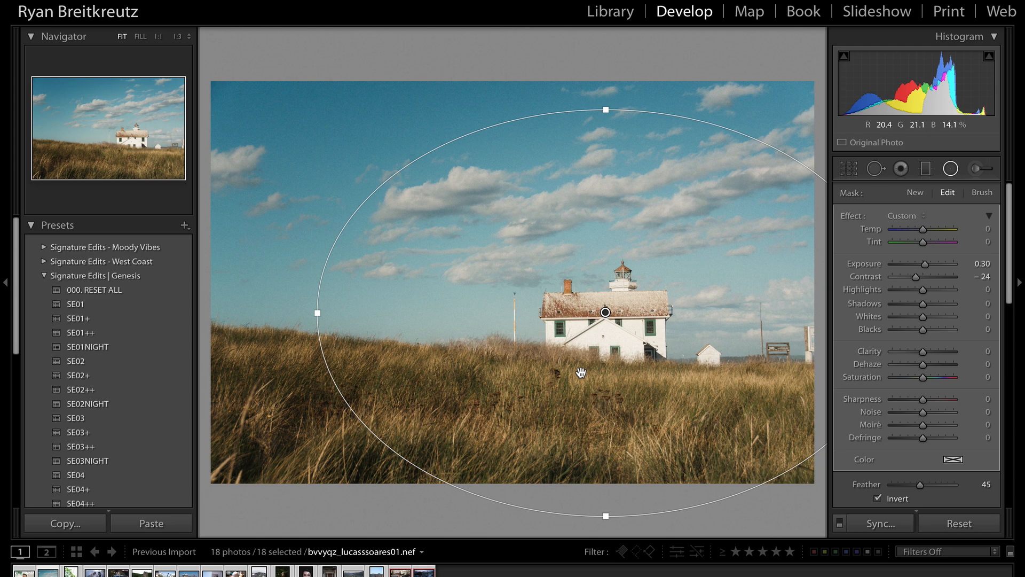
Lower the photo's overall exposure, trying −0.90, −0.80 and −0.70, and finish one increment brighter than −0.70.
{"action": "key", "text": "minus"}
{"action": "key", "text": "minus"}
{"action": "key", "text": "minus"}
{"action": "key", "text": "minus"}
{"action": "key", "text": "minus"}
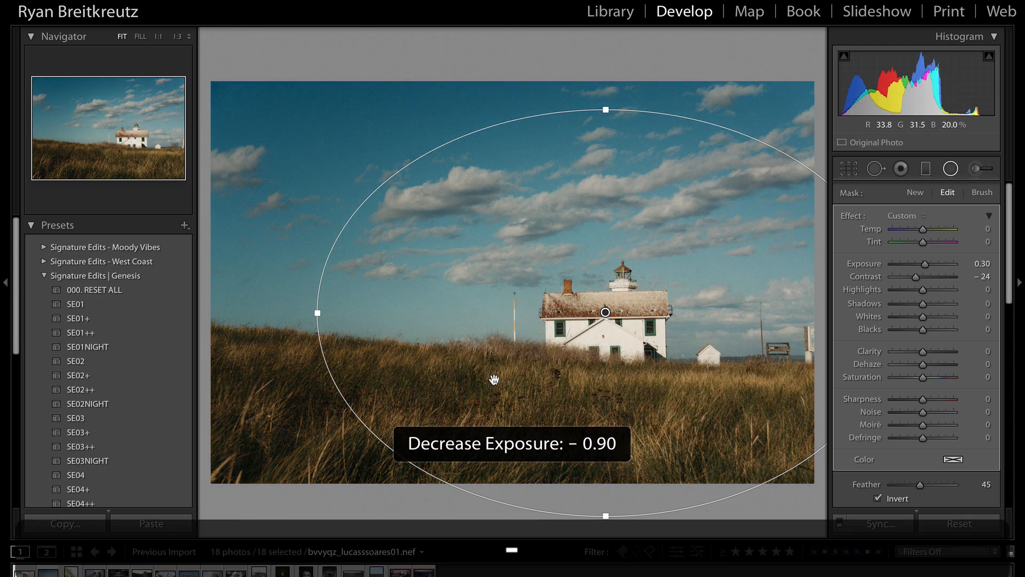
{"action": "key", "text": "equal"}
{"action": "key", "text": "equal"}
{"action": "key", "text": "equal"}
{"action": "key", "text": "minus"}
{"action": "key", "text": "minus"}
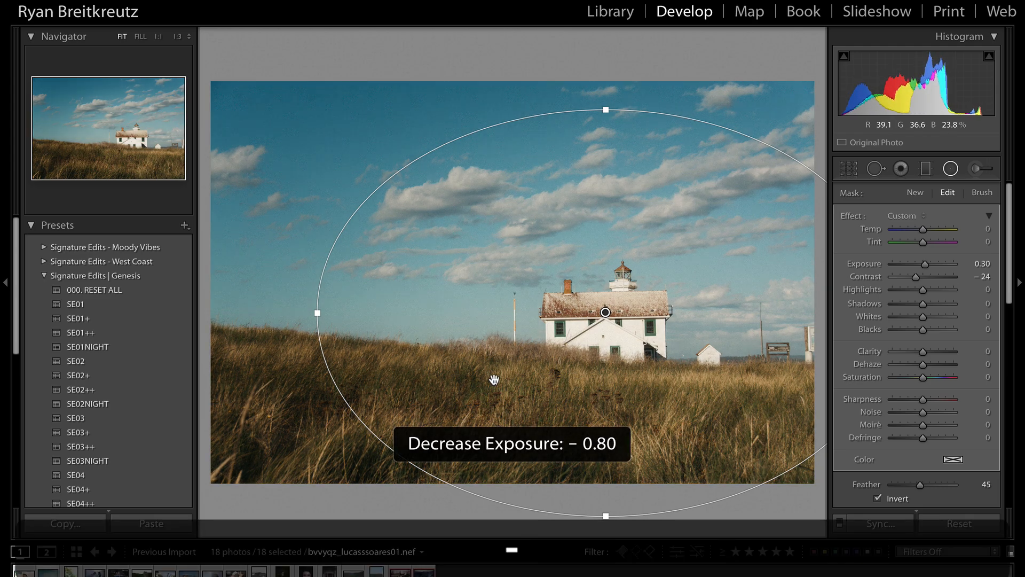
{"action": "key", "text": "equal"}
{"action": "key", "text": "equal"}
{"action": "key", "text": "minus"}
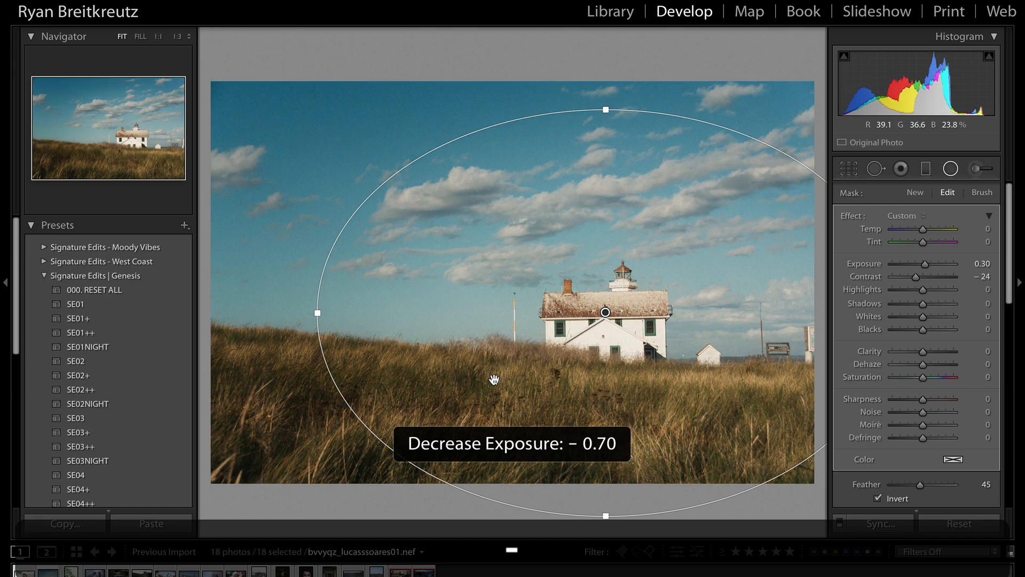
{"action": "key", "text": "equal"}
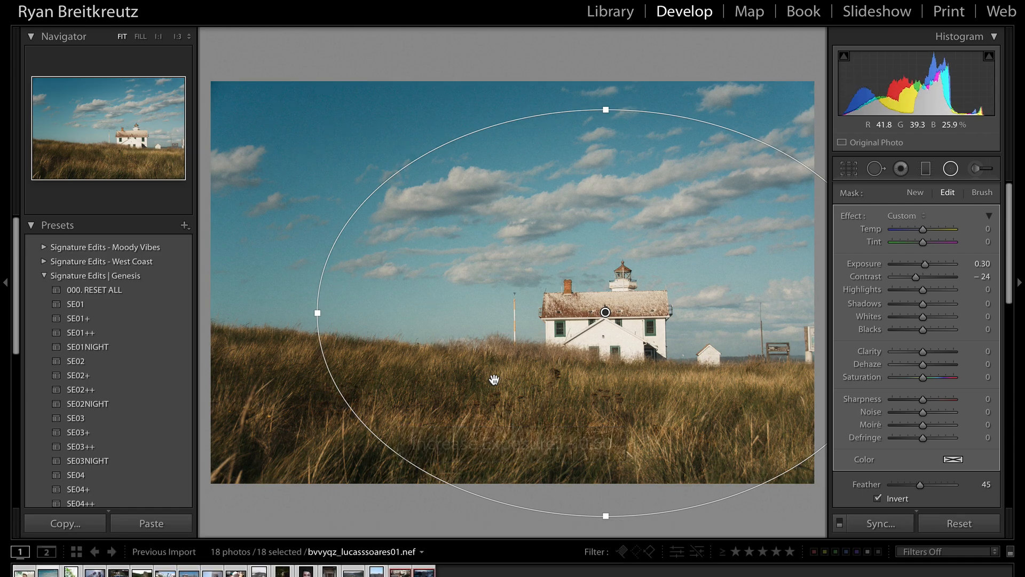
Briefly remove and restore the radial filter to compare, and set its Exposure to 0.20 and Sharpness to 4.
{"action": "key", "text": "BackSpace"}
{"action": "key", "text": "super+z"}
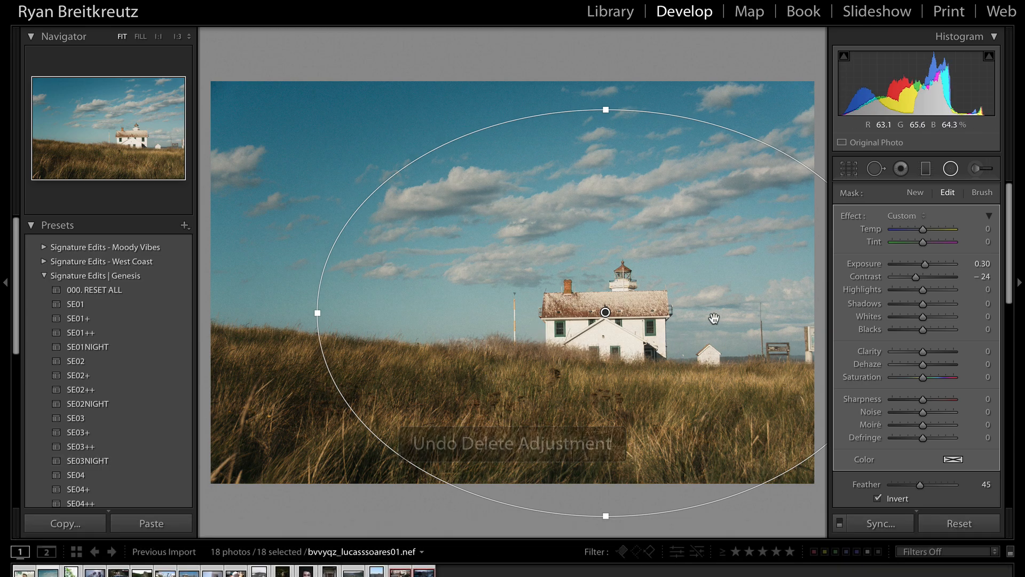
{"action": "left_click", "coordinate": [982, 264]}
{"action": "type", "text": "2"}
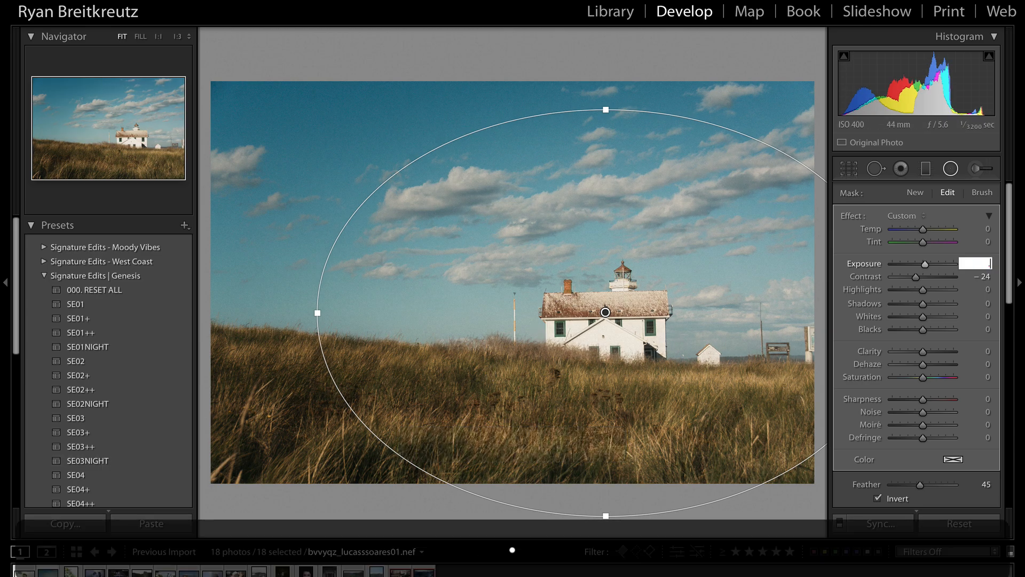
{"action": "key", "text": "Return"}
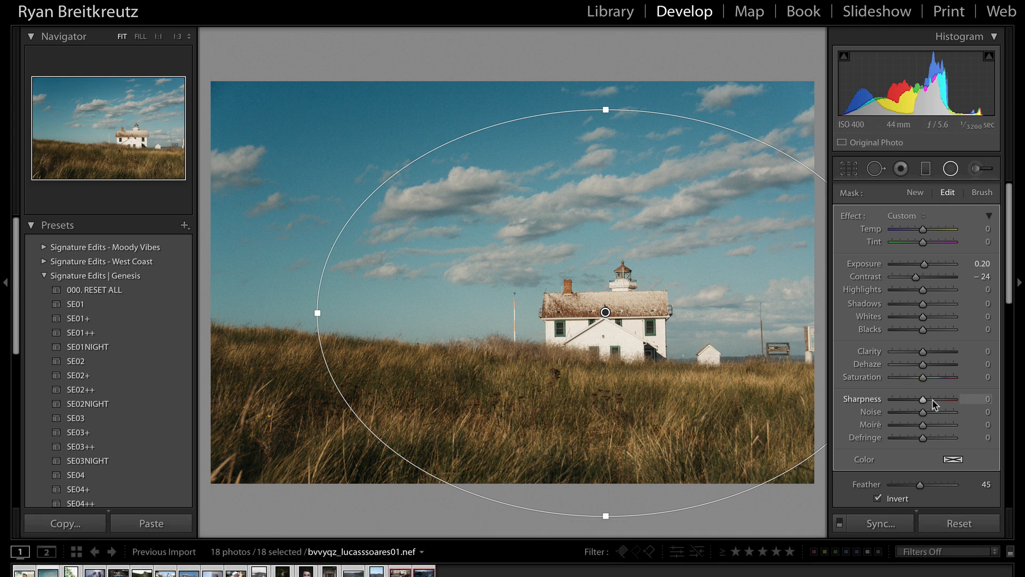
{"action": "left_click_drag", "start_coordinate": [932, 400], "coordinate": [938, 400]}
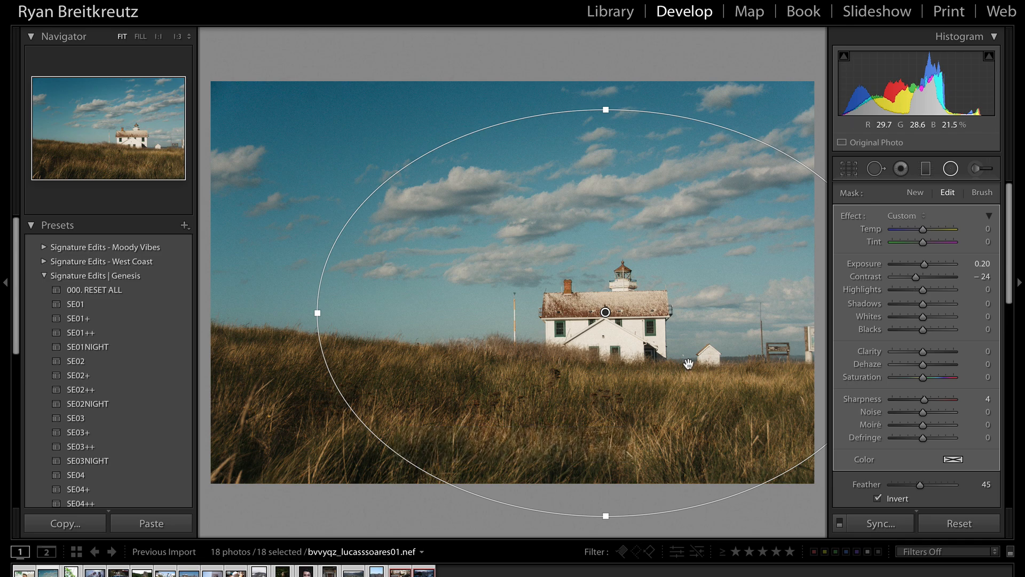
Close the radial filter and compare the edited photo with its unedited version.
{"action": "key", "text": "Return"}
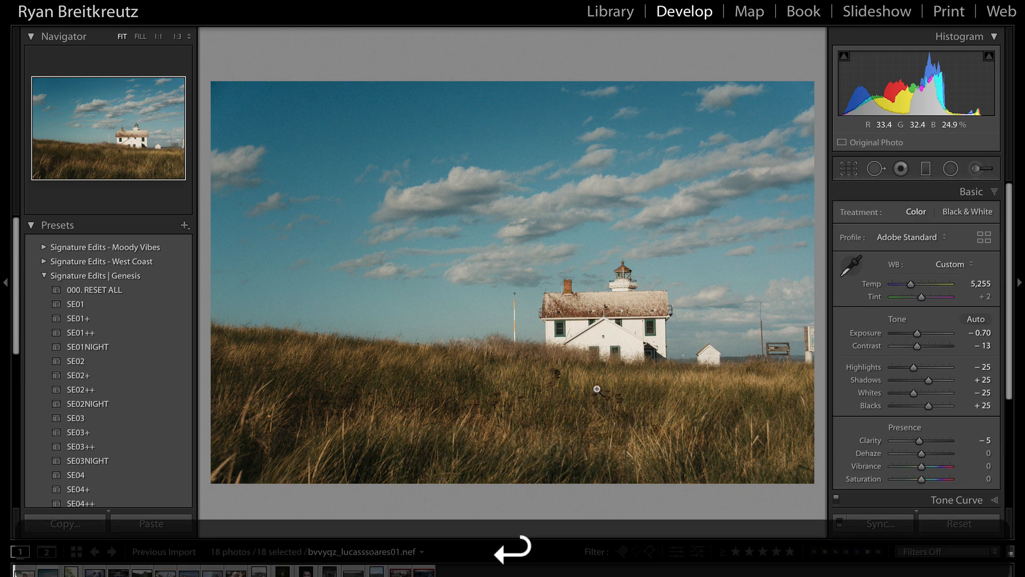
{"action": "key", "text": "backslash"}
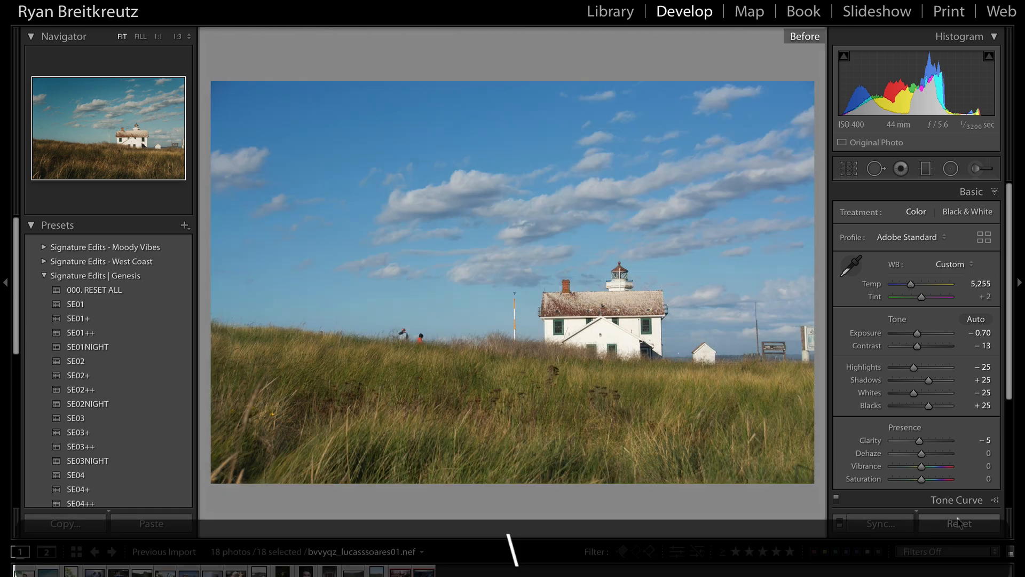
{"action": "key", "text": "backslash"}
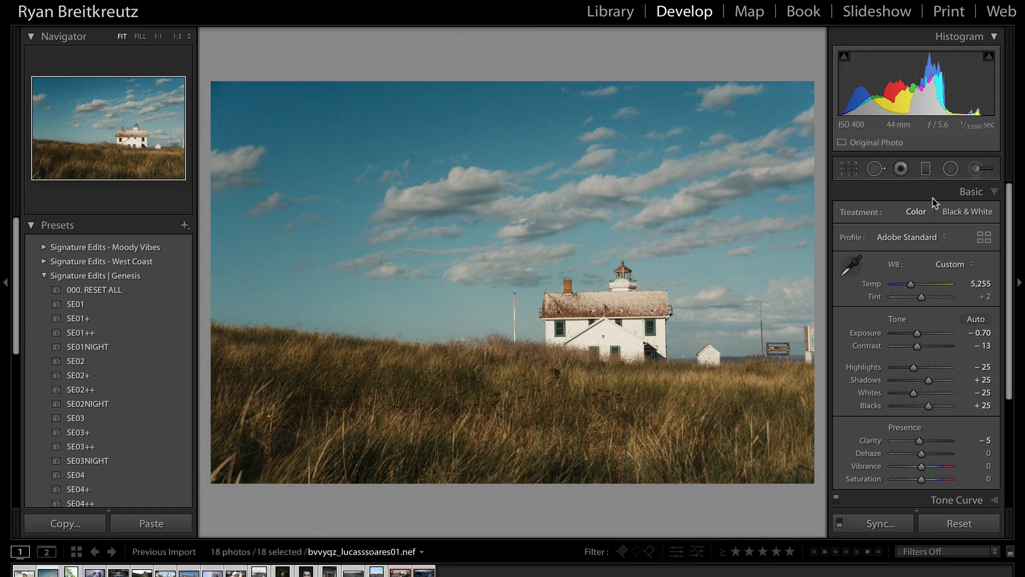
Paint over the sky and clouds with an adjustment brush using the 13 Cloud Enhancer effect at size 31.
{"action": "left_click", "coordinate": [973, 175]}
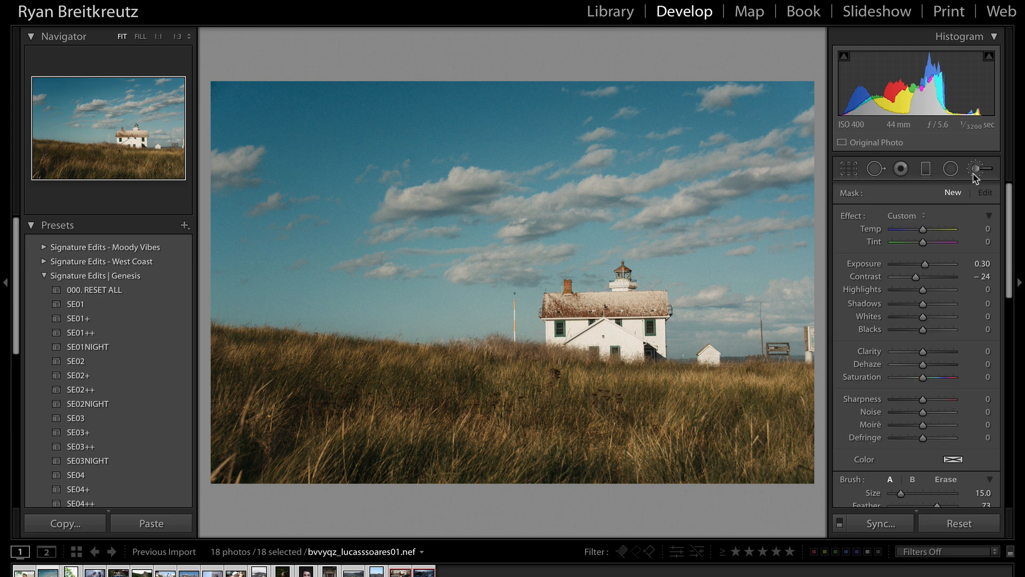
{"action": "left_click", "coordinate": [912, 217]}
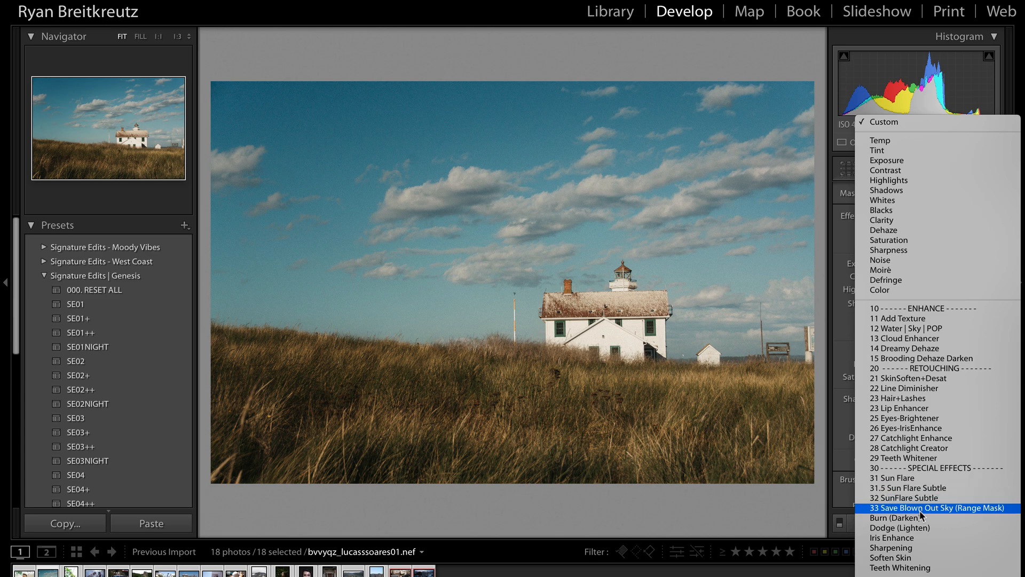
{"action": "left_click", "coordinate": [921, 339]}
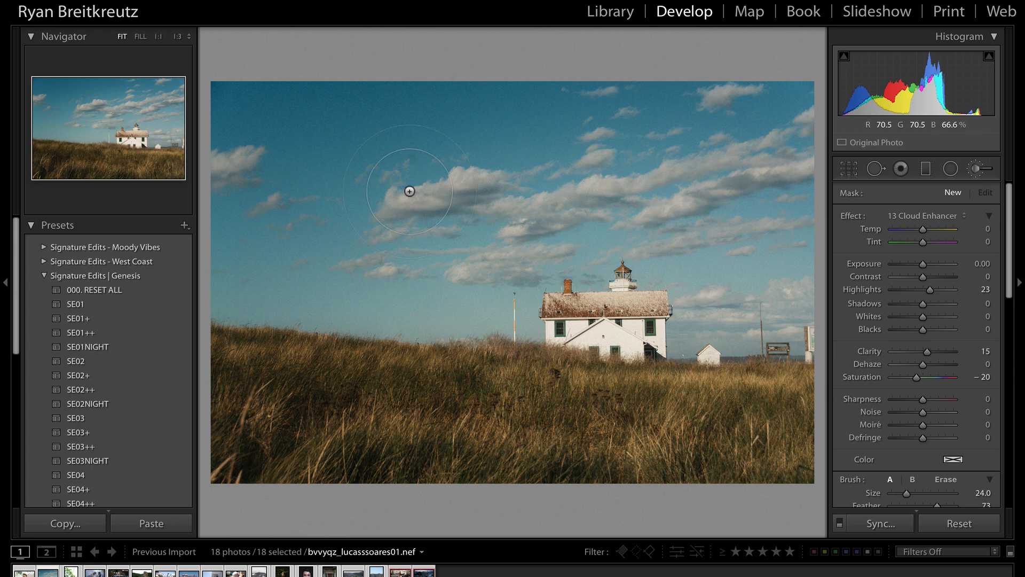
{"action": "scroll", "coordinate": [410, 191], "scroll_direction": "up", "scroll_amount": 3}
{"action": "scroll", "coordinate": [924, 388], "scroll_direction": "down", "scroll_amount": 4}
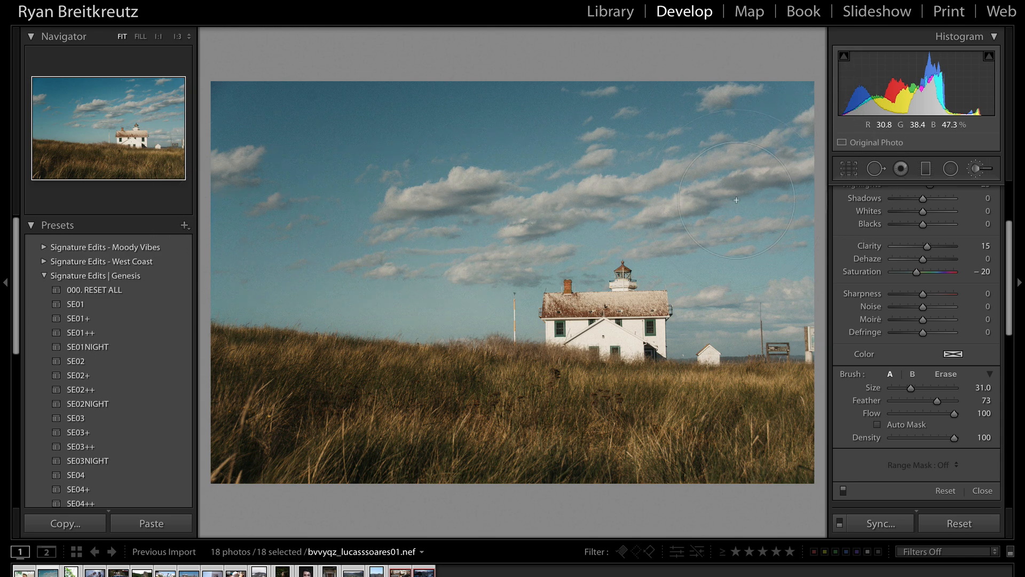
{"action": "left_click_drag", "start_coordinate": [736, 200], "coordinate": [753, 242]}
Adjust the sky brush to Contrast 13, Saturation 3 and Whites 31.
{"action": "scroll", "coordinate": [917, 265], "scroll_direction": "up", "scroll_amount": 4}
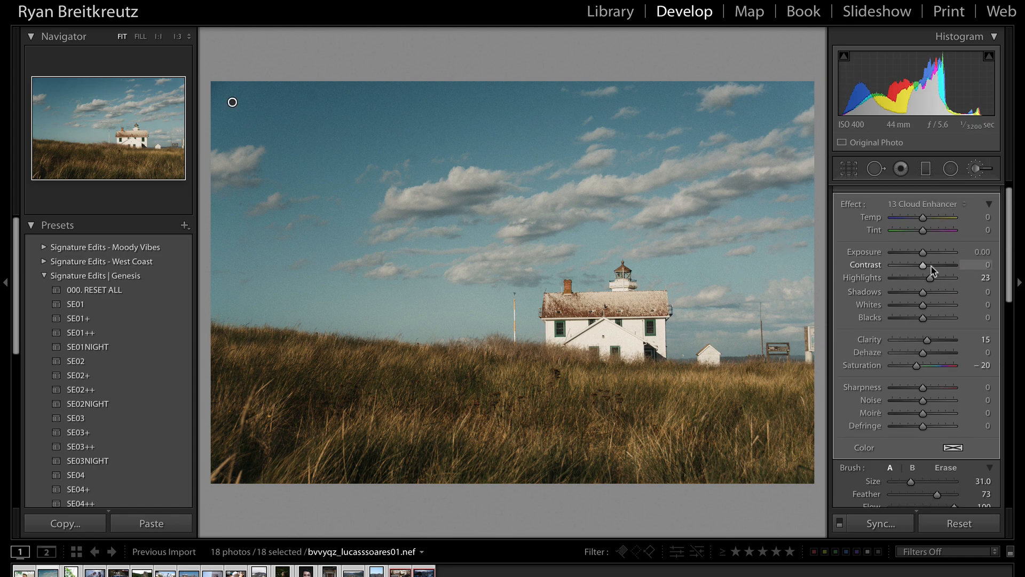
{"action": "left_click_drag", "start_coordinate": [931, 265], "coordinate": [927, 266]}
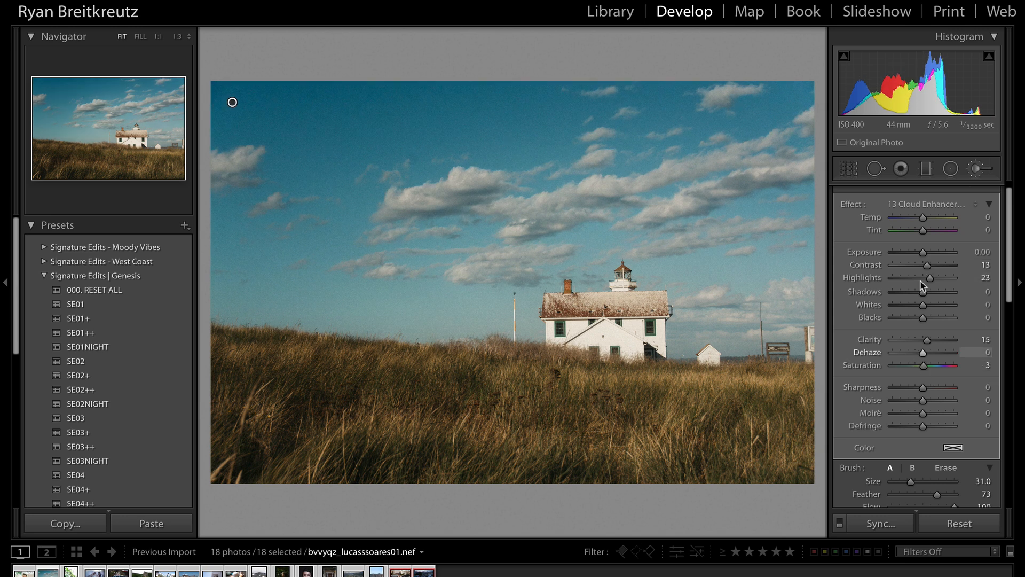
{"action": "left_click", "coordinate": [936, 305]}
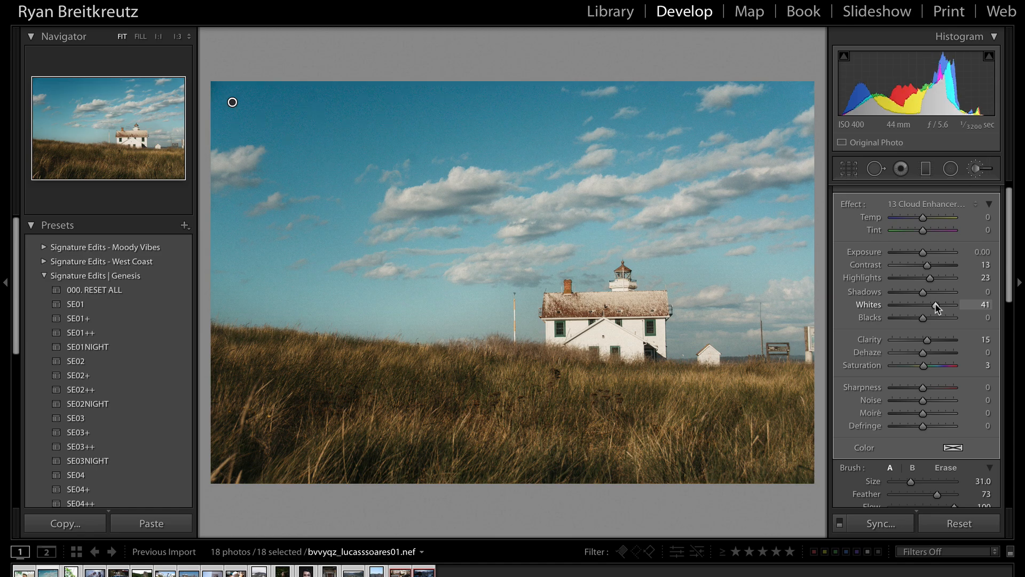
{"action": "left_click_drag", "start_coordinate": [935, 307], "coordinate": [932, 306]}
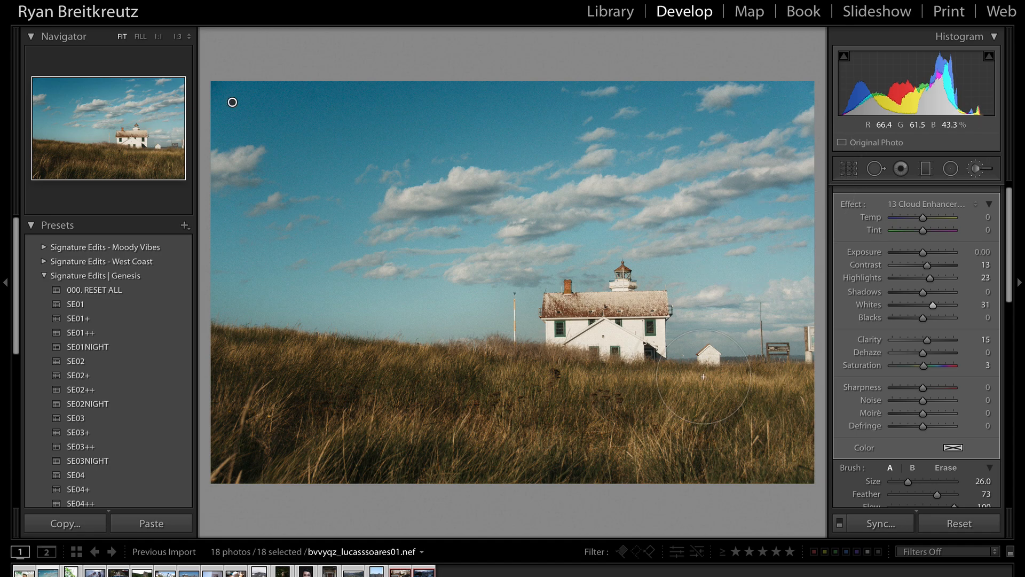
Temporarily delete and restore the sky brush adjustment to compare its effect, and close the brush.
{"action": "key", "text": "BackSpace"}
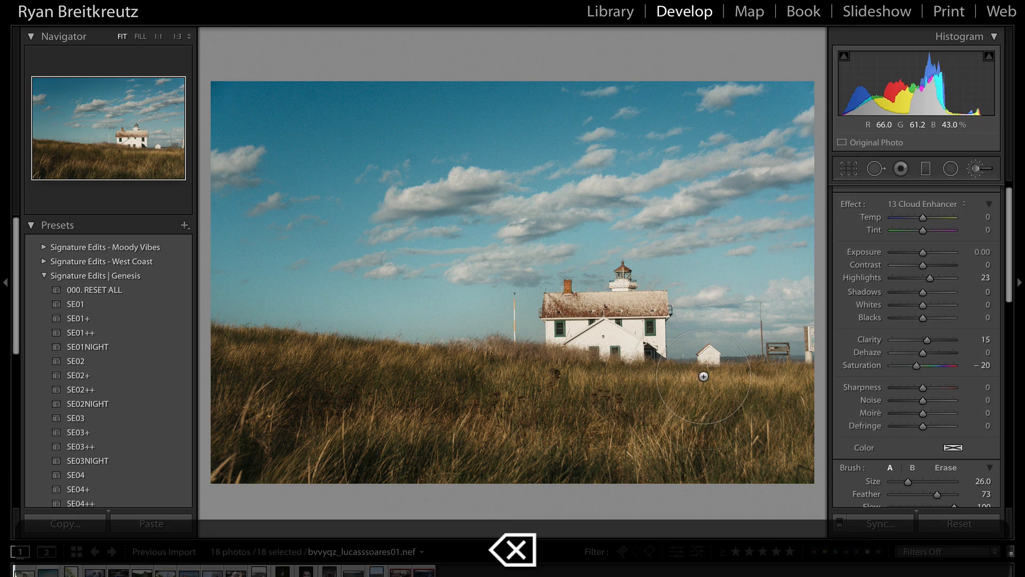
{"action": "key", "text": "super+z"}
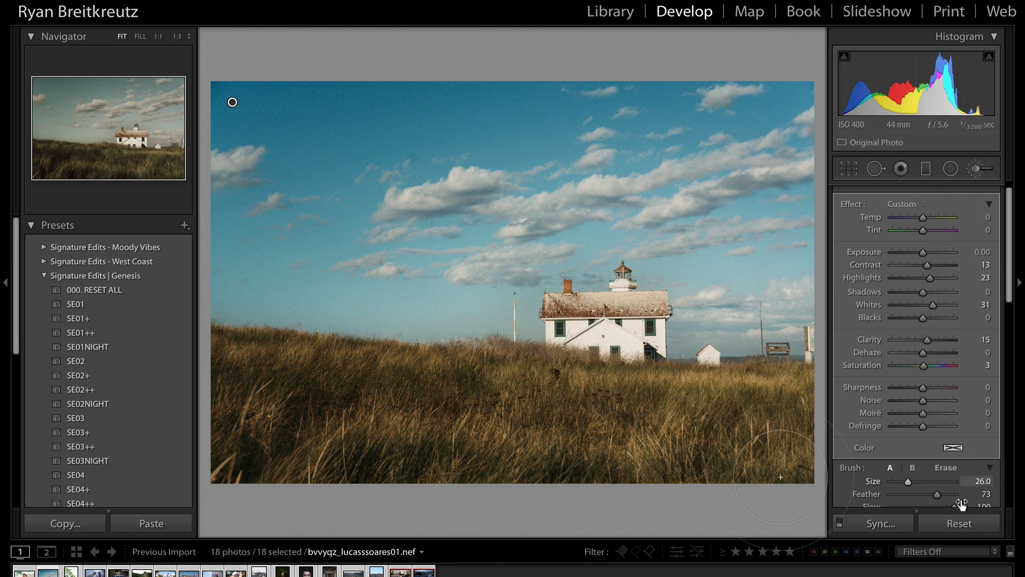
{"action": "scroll", "coordinate": [934, 373], "scroll_direction": "down", "scroll_amount": 5}
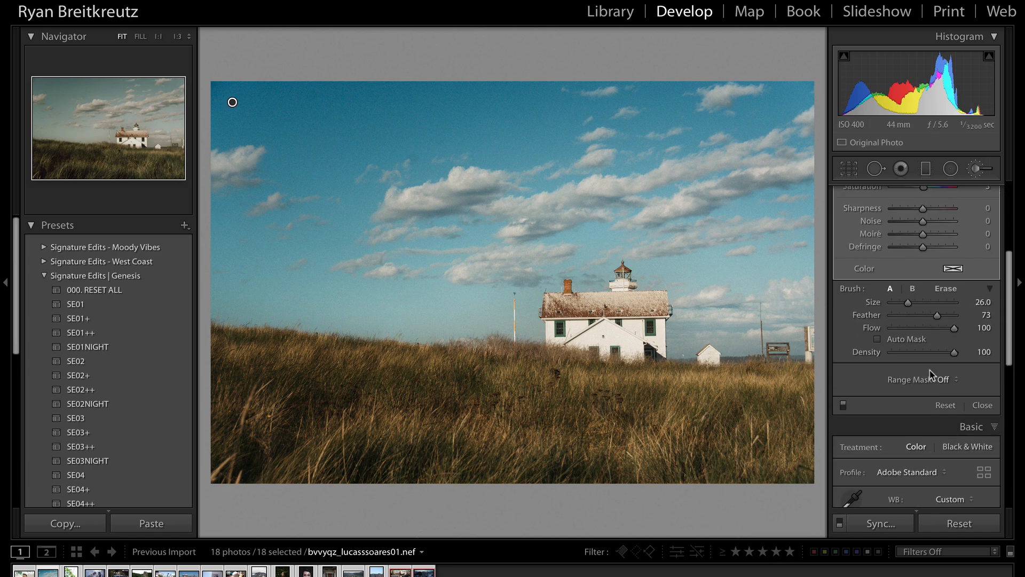
{"action": "left_click", "coordinate": [981, 397]}
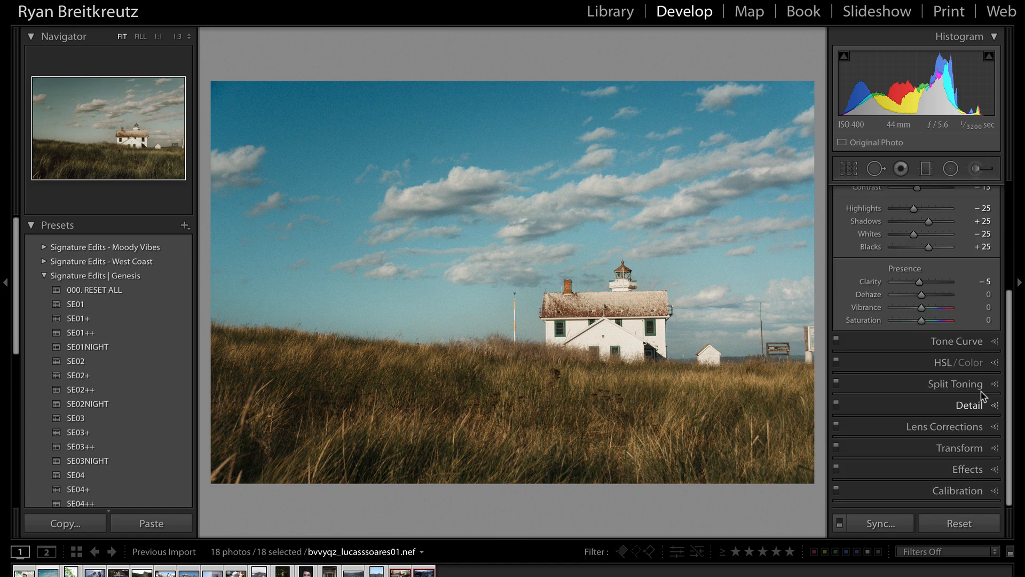
Paint over the grass with a new adjustment brush using the 11 Add Texture effect at size 32.
{"action": "left_click", "coordinate": [976, 168]}
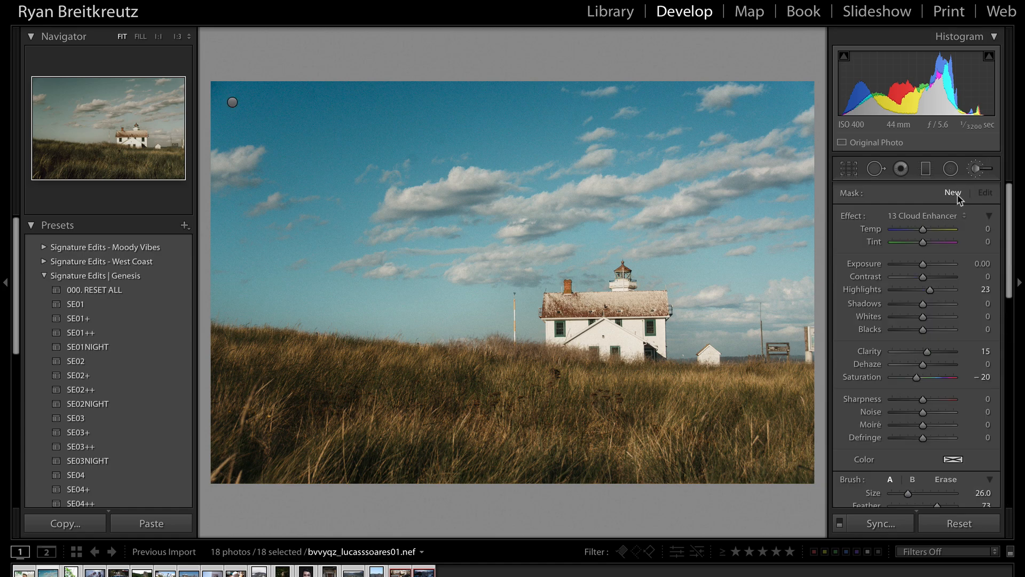
{"action": "left_click", "coordinate": [930, 216]}
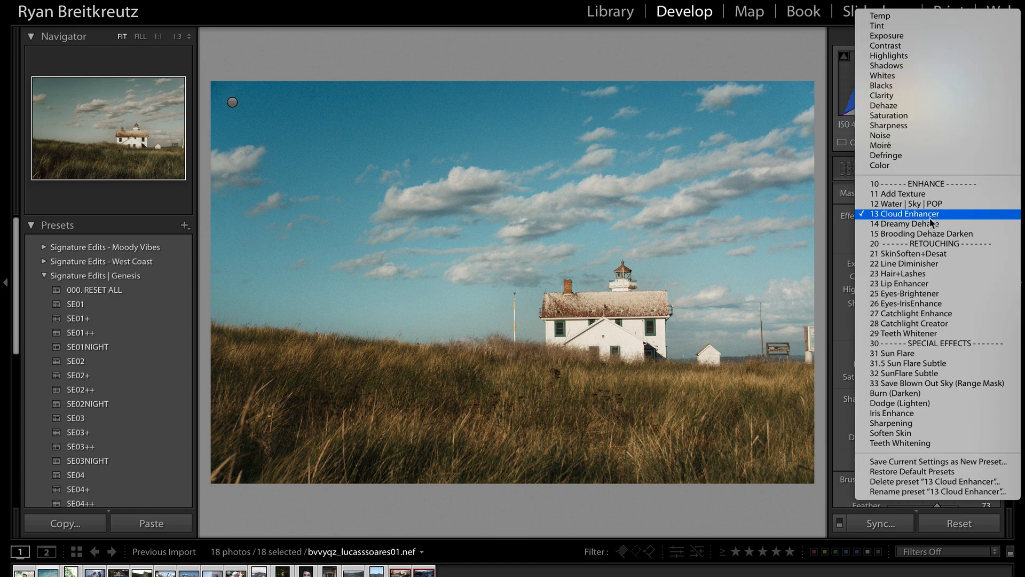
{"action": "left_click", "coordinate": [918, 194]}
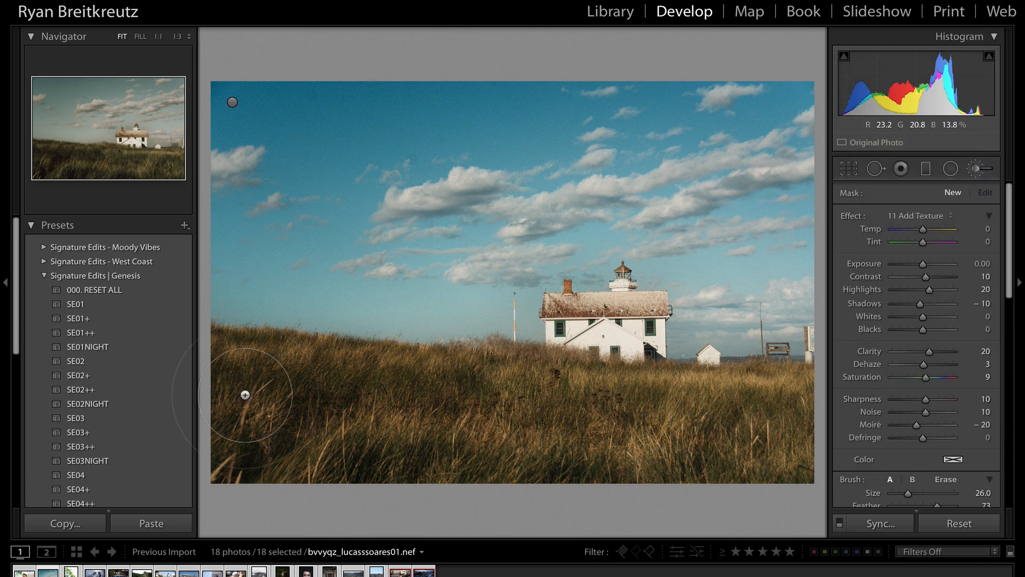
{"action": "key", "text": "]"}
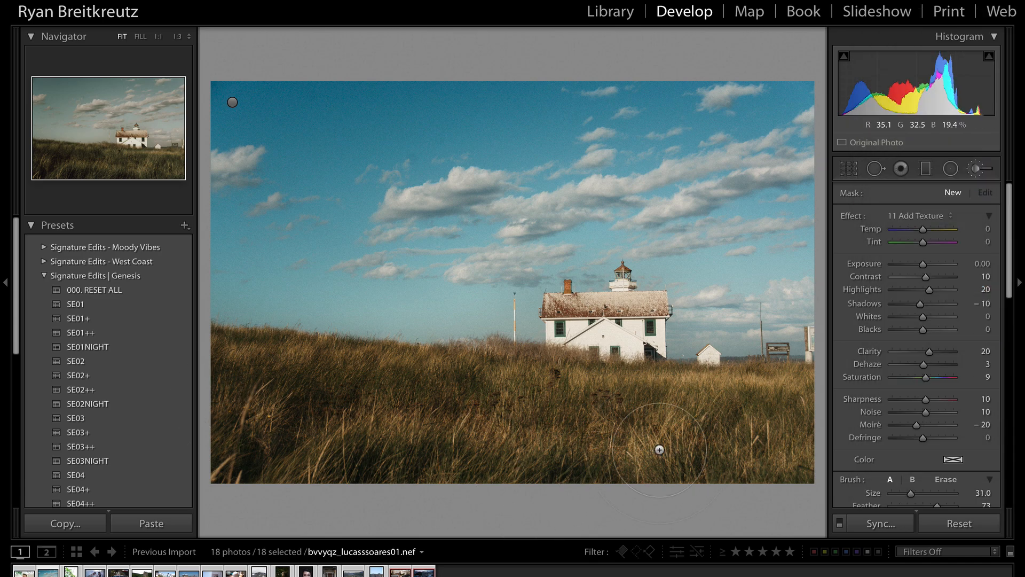
{"action": "scroll", "coordinate": [660, 449], "scroll_direction": "up", "scroll_amount": 1}
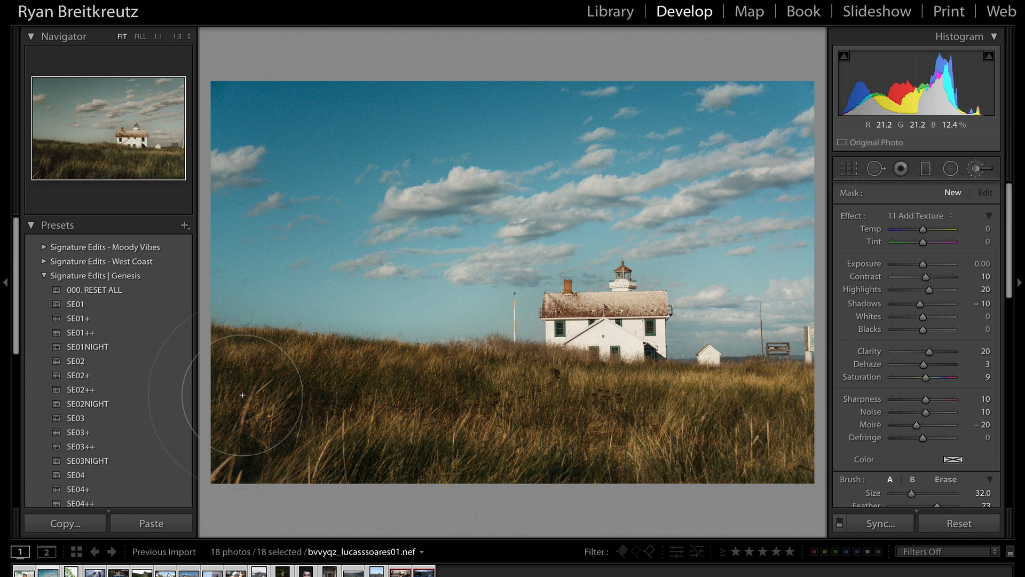
{"action": "mouse_move", "coordinate": [242, 395]}
{"action": "left_mouse_down"}
{"action": "mouse_move", "coordinate": [249, 509]}
{"action": "mouse_move", "coordinate": [827, 510]}
{"action": "mouse_move", "coordinate": [700, 523]}
{"action": "left_mouse_up"}
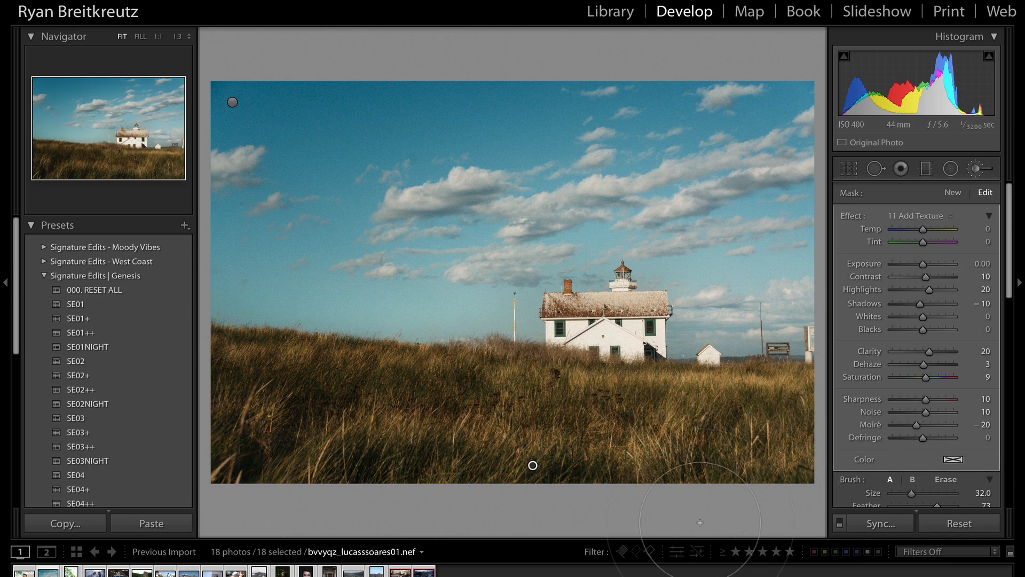
Compare the photo with and without the grass brush, close the brush, and check the edit against the unedited version.
{"action": "key", "text": "BackSpace"}
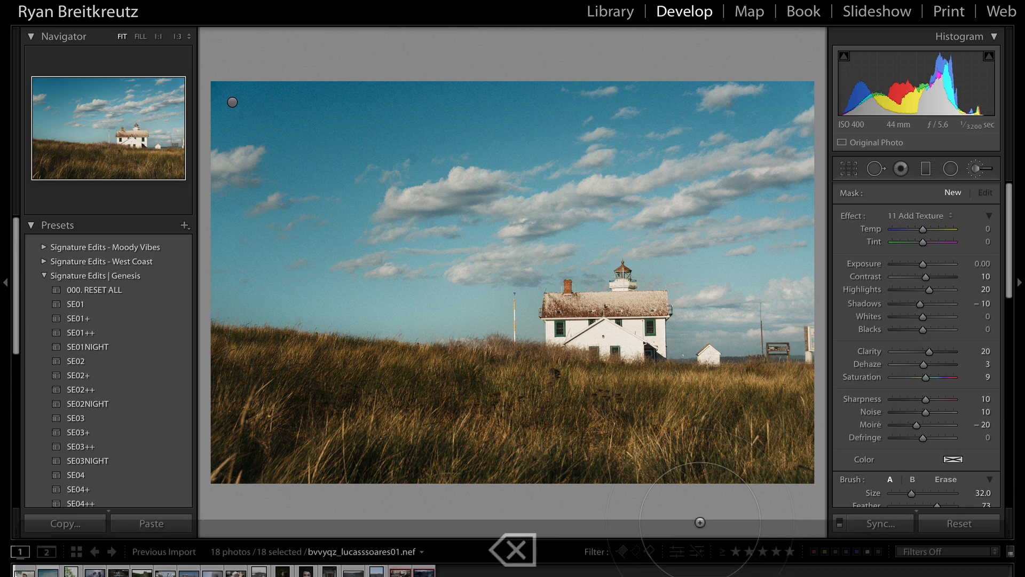
{"action": "key", "text": "super+z"}
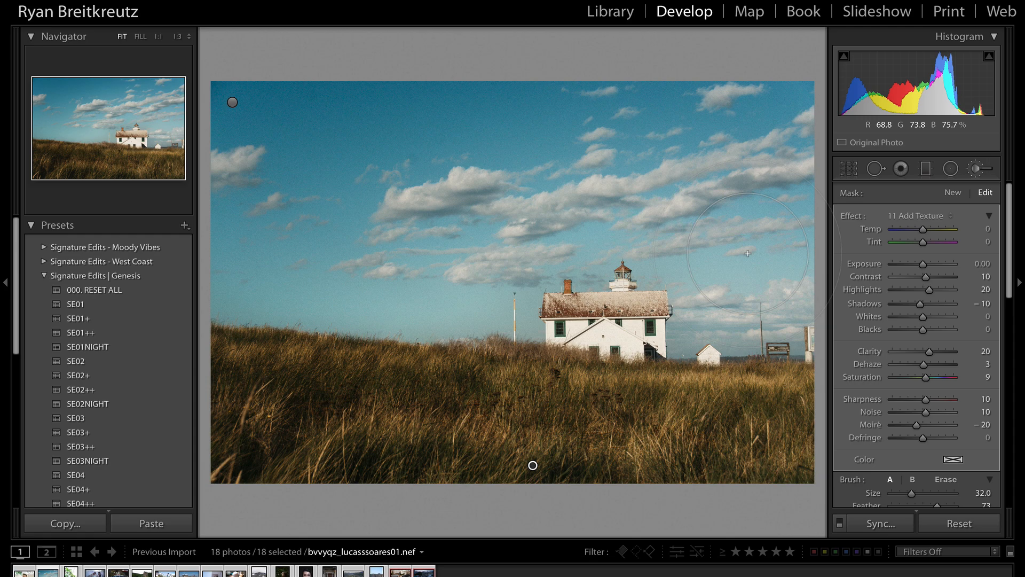
{"action": "key", "text": "Return"}
{"action": "key", "text": "Return"}
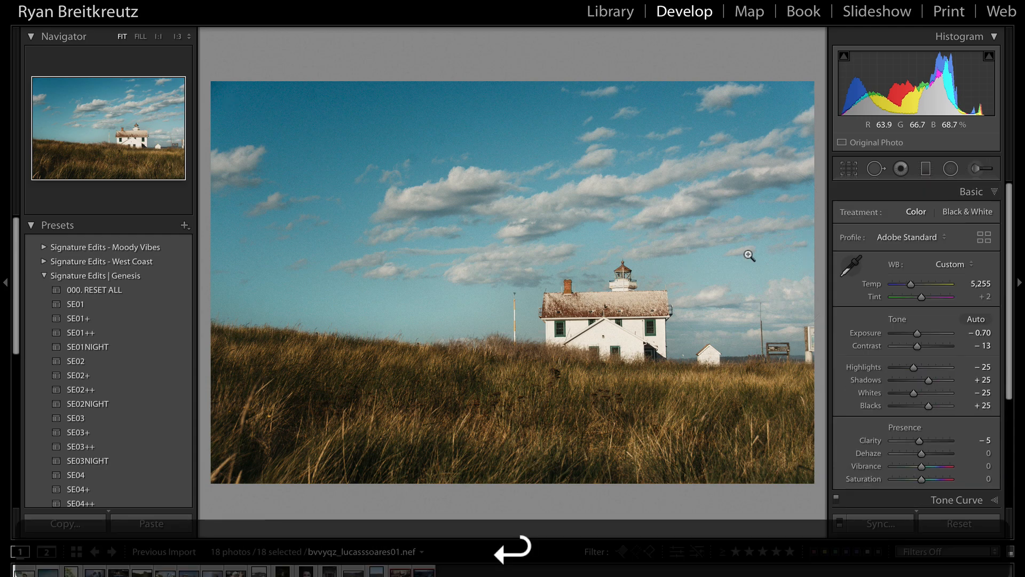
{"action": "key", "text": "backslash"}
{"action": "key", "text": "backslash"}
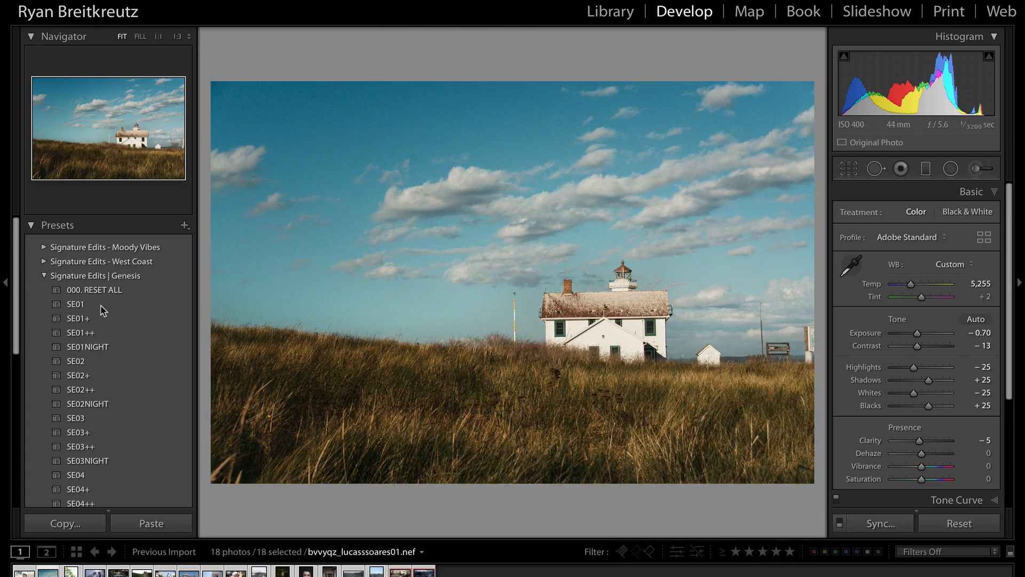
Go to the greenhouse photo, bring the Genesis presets into view, and try lowering Exposure to −2.10.
{"action": "key", "text": "Right"}
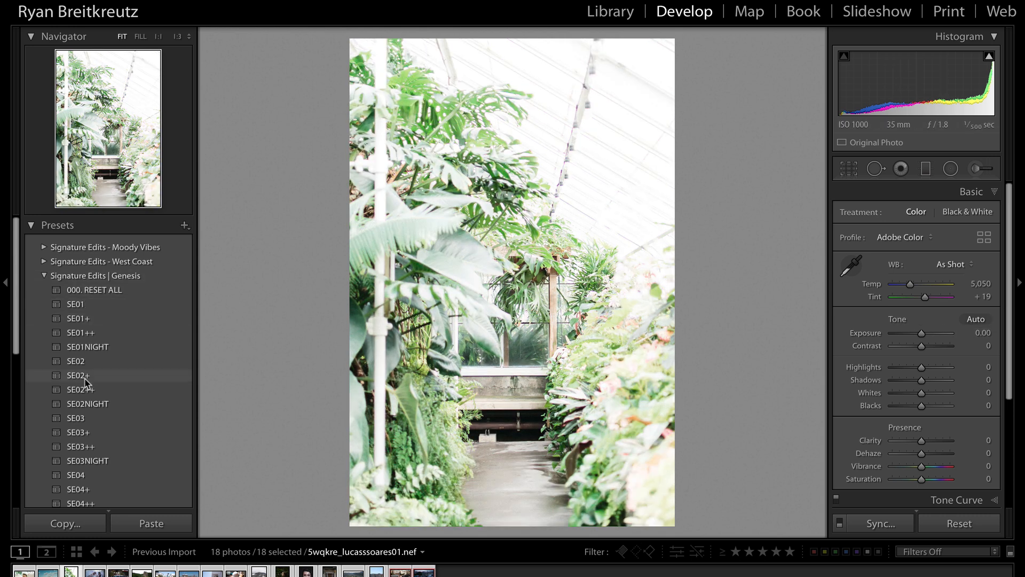
{"action": "scroll", "coordinate": [85, 387], "scroll_direction": "down", "scroll_amount": 3}
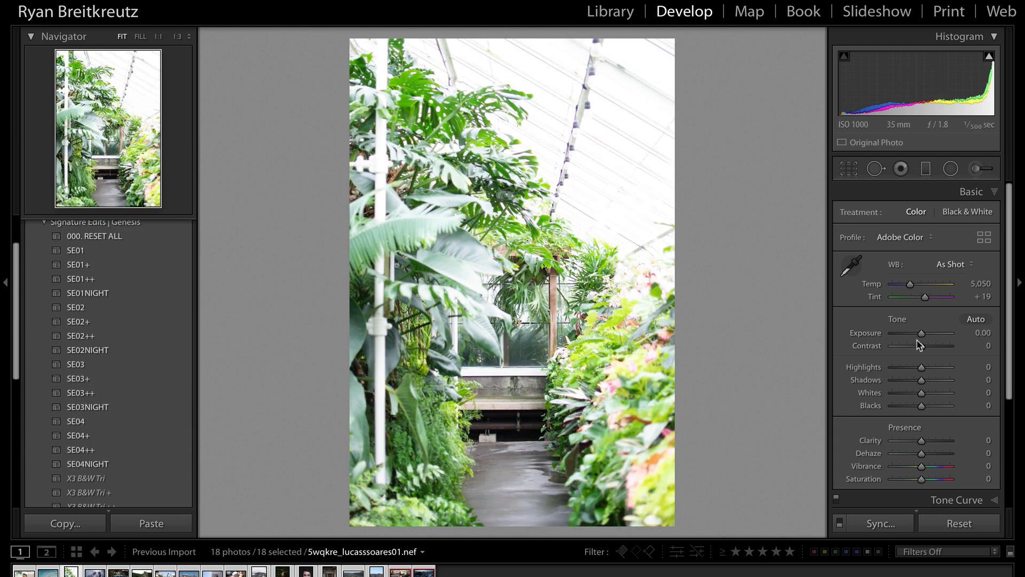
{"action": "left_click_drag", "start_coordinate": [920, 335], "coordinate": [910, 337]}
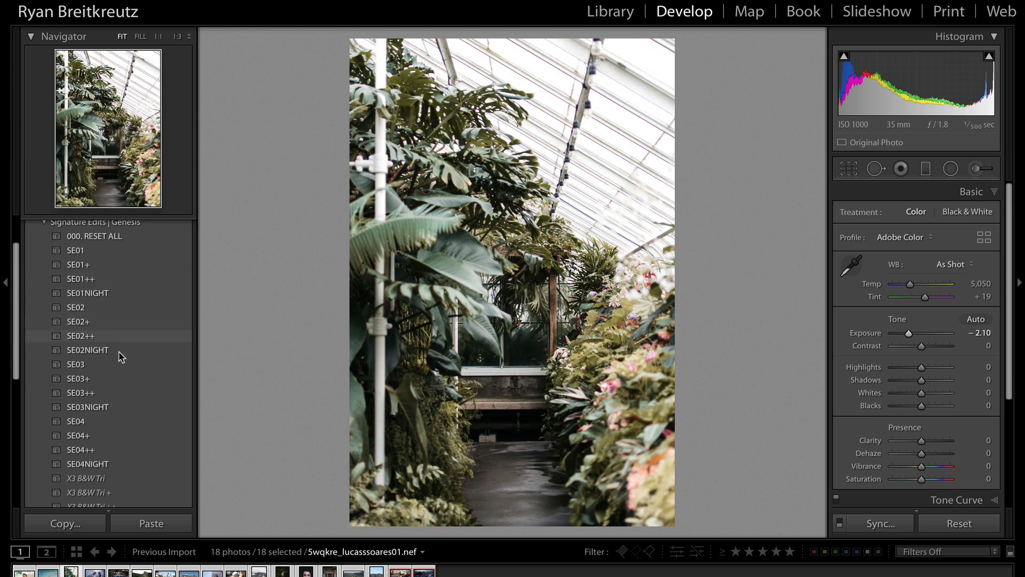
Reset the greenhouse photo, set its Exposure to −1.68, and apply the SE03 preset.
{"action": "left_click", "coordinate": [960, 524]}
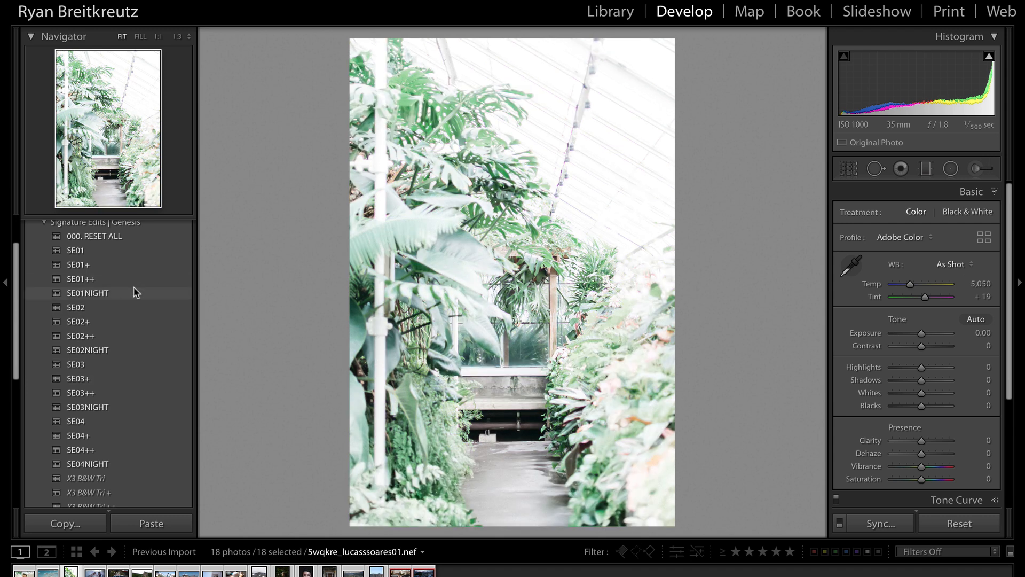
{"action": "left_click_drag", "start_coordinate": [921, 332], "coordinate": [911, 333]}
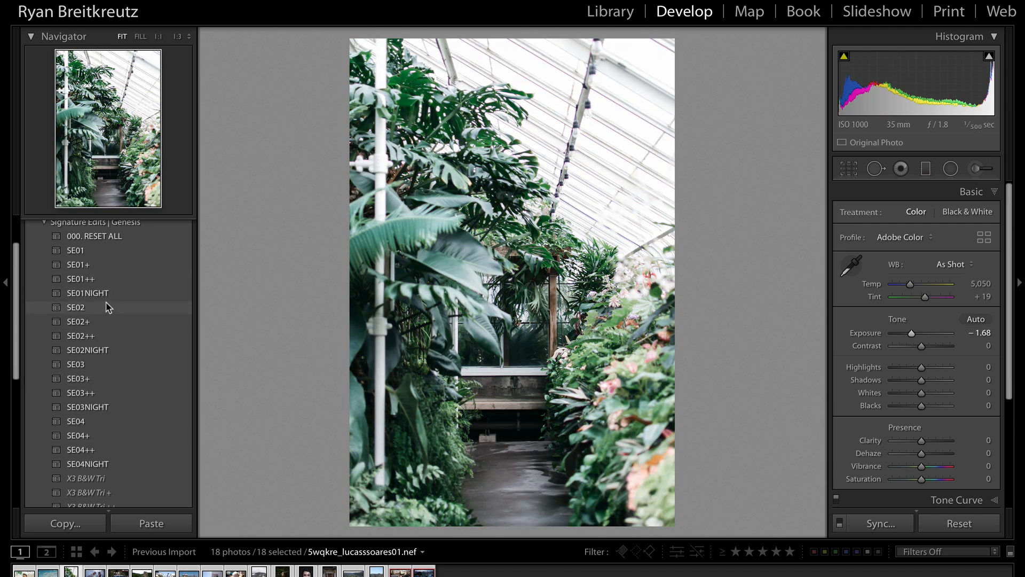
{"action": "left_click", "coordinate": [108, 366]}
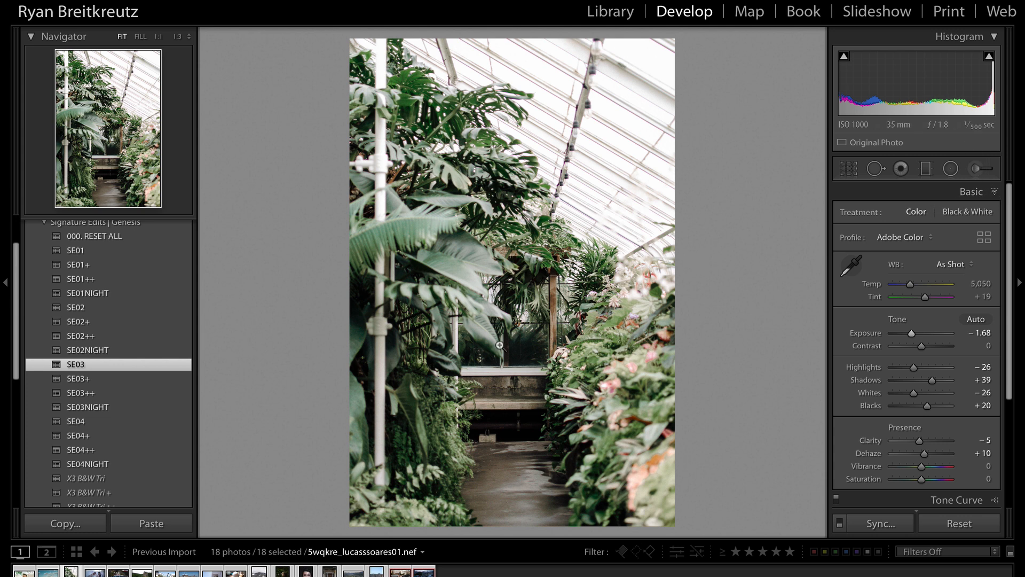
Paint over the large leaves in the greenhouse with an adjustment brush using the 11 Add Texture effect at size 27.
{"action": "left_click", "coordinate": [975, 169]}
{"action": "left_click", "coordinate": [919, 215]}
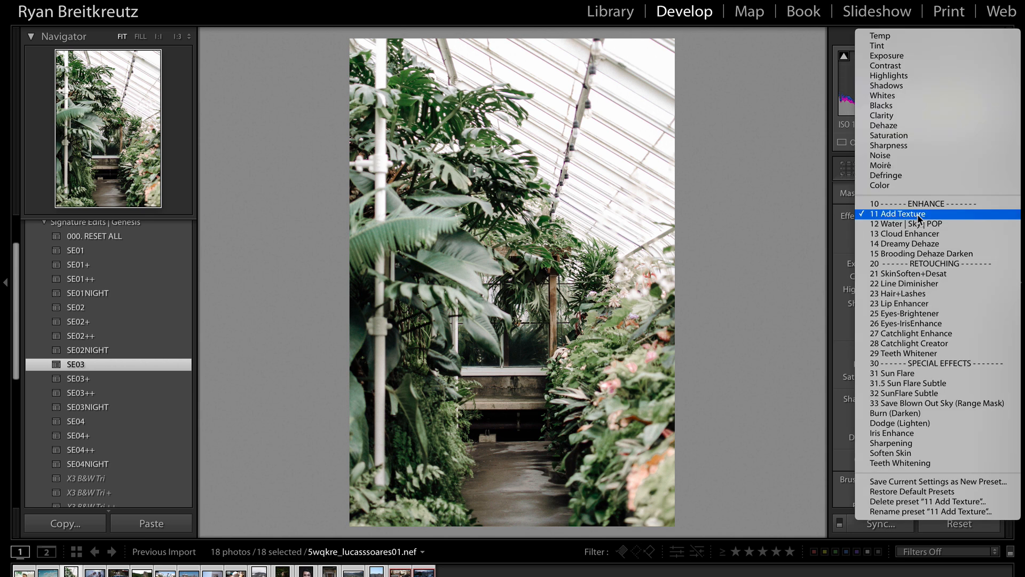
{"action": "left_click", "coordinate": [917, 214]}
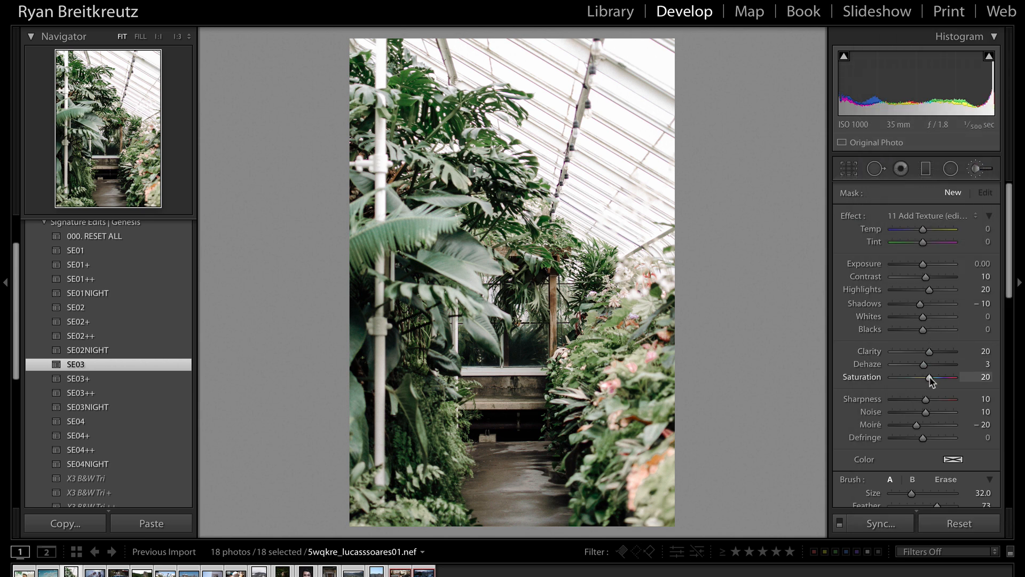
{"action": "scroll", "coordinate": [414, 239], "scroll_direction": "down", "scroll_amount": 5}
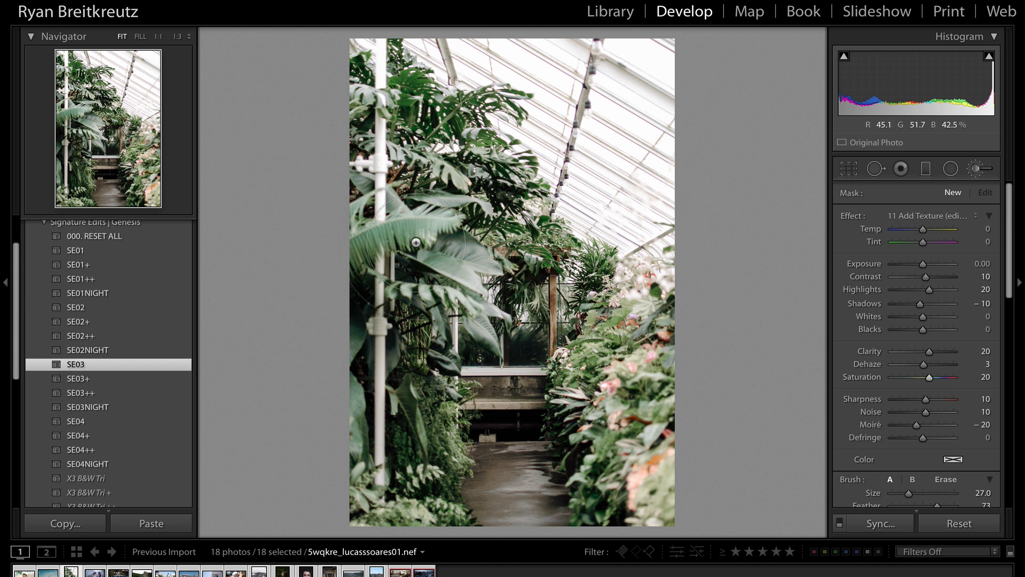
{"action": "left_click_drag", "start_coordinate": [371, 246], "coordinate": [440, 245]}
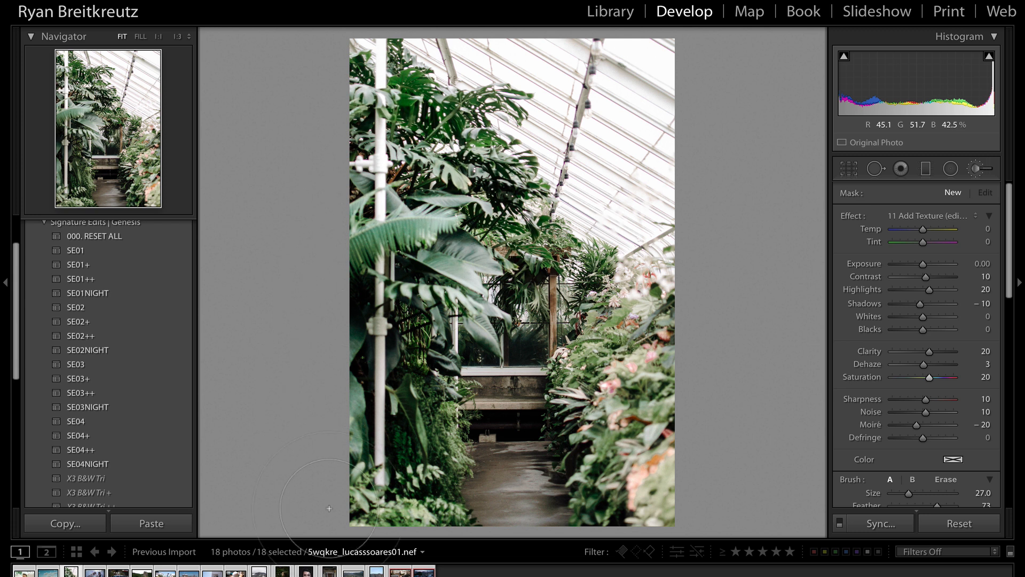
{"action": "left_click", "coordinate": [359, 242]}
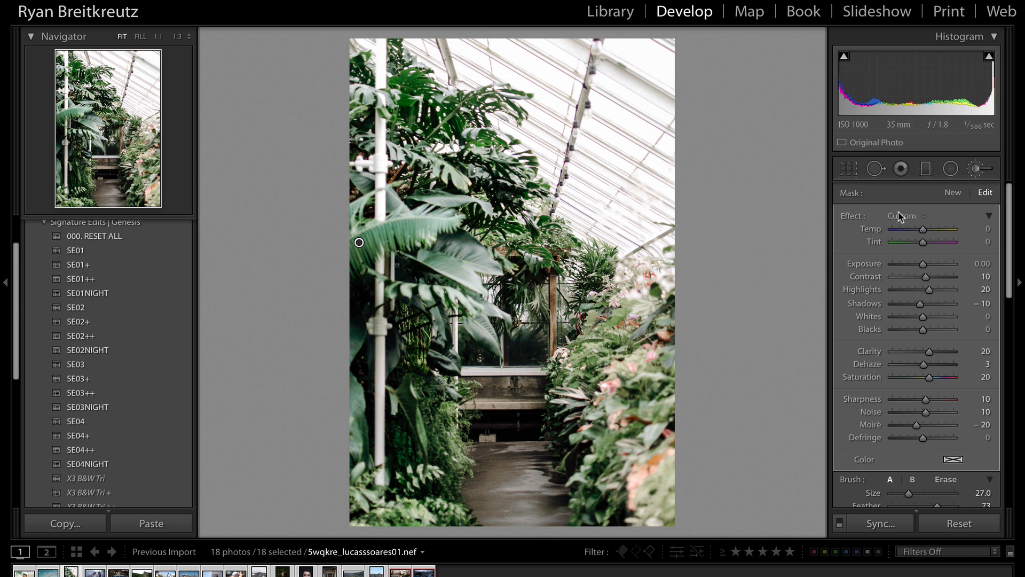
Draw a large radial filter with the 31.5 Sun Flare Subtle effect, centred on the greenhouse's upper glass roof.
{"action": "left_click", "coordinate": [952, 168]}
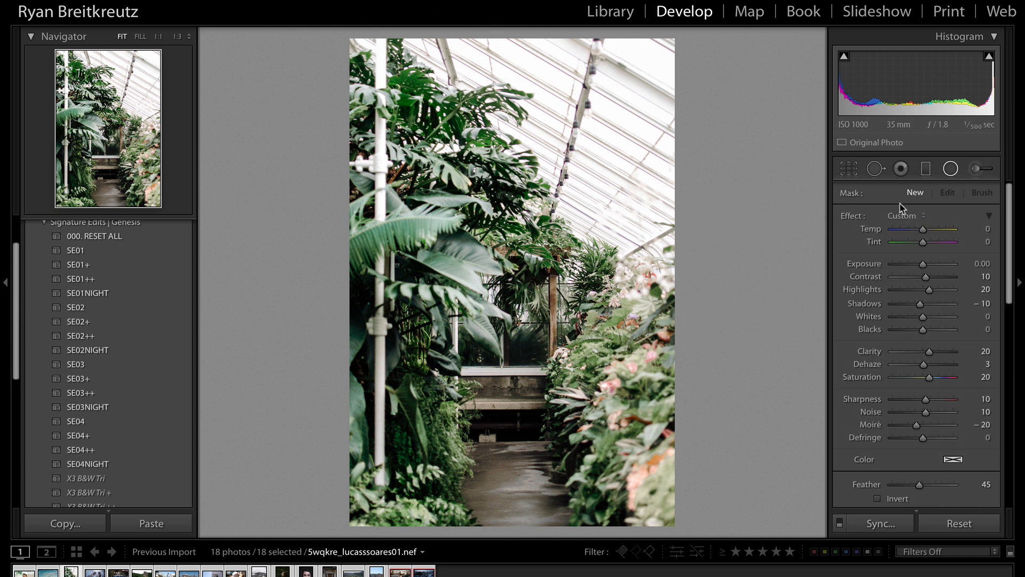
{"action": "left_click", "coordinate": [908, 216]}
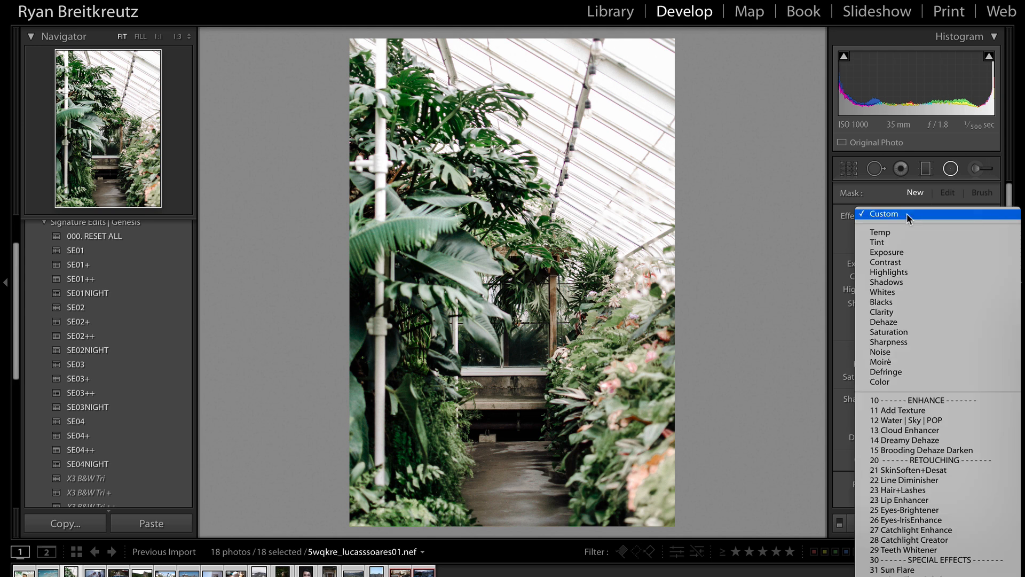
{"action": "scroll", "coordinate": [939, 462], "scroll_direction": "down", "scroll_amount": 3}
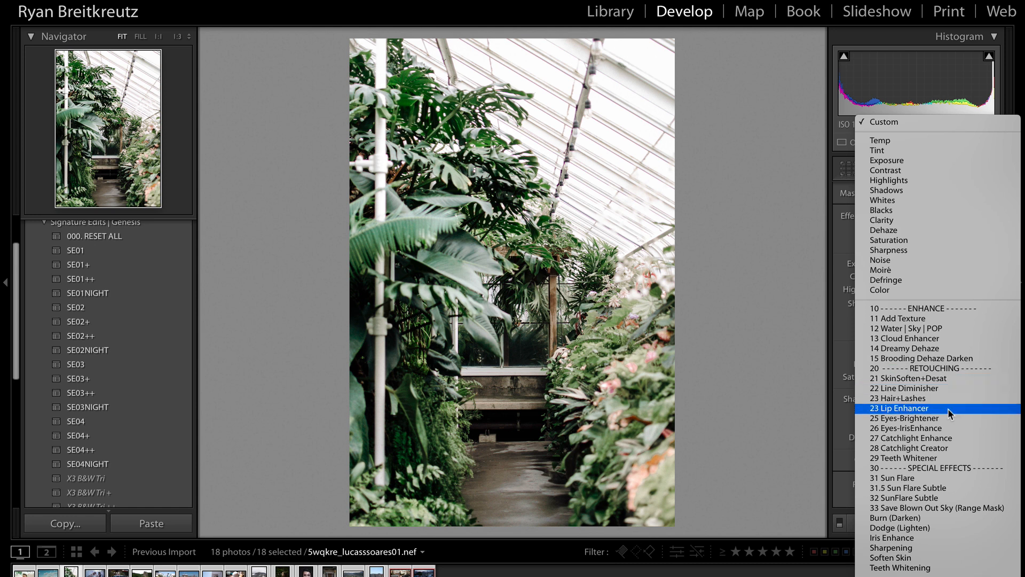
{"action": "left_click", "coordinate": [909, 488]}
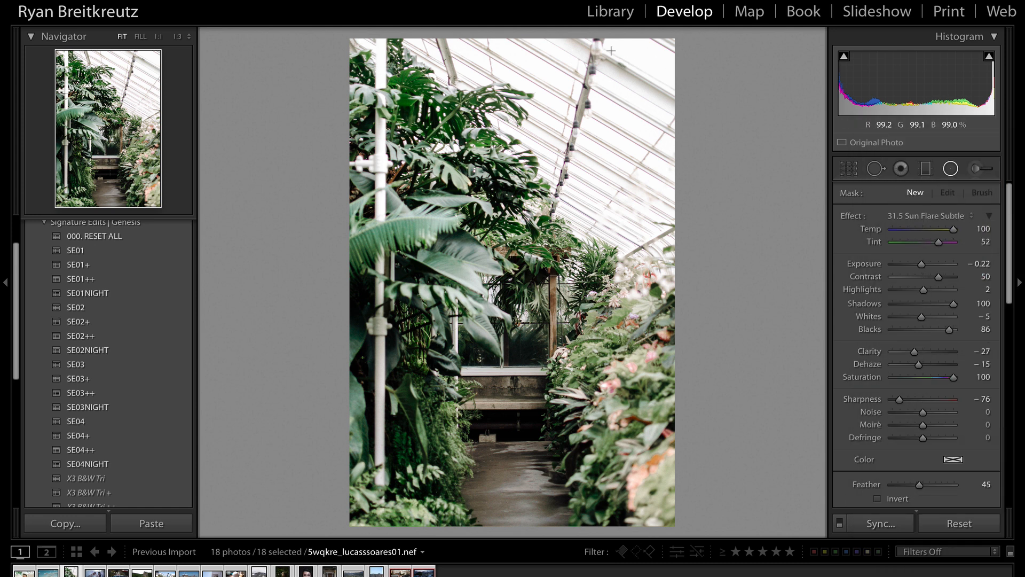
{"action": "left_click_drag", "start_coordinate": [588, 55], "coordinate": [825, 333]}
{"action": "left_click_drag", "start_coordinate": [635, 278], "coordinate": [637, 275]}
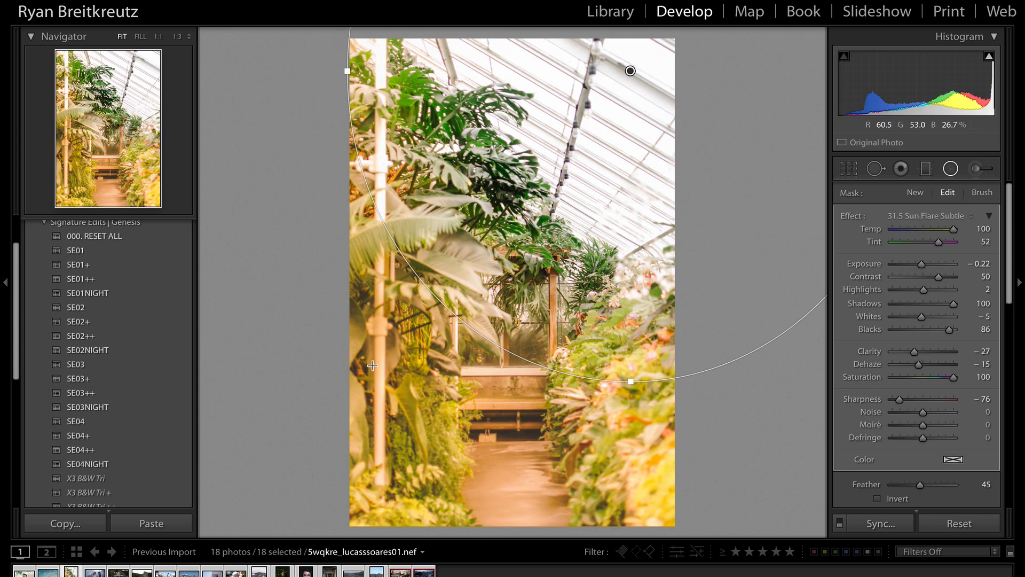
Invert the radial filter so the flare falls inside the ellipse, and move it up past the roof's top edge.
{"action": "key", "text": "apostrophe"}
{"action": "key", "text": "apostrophe"}
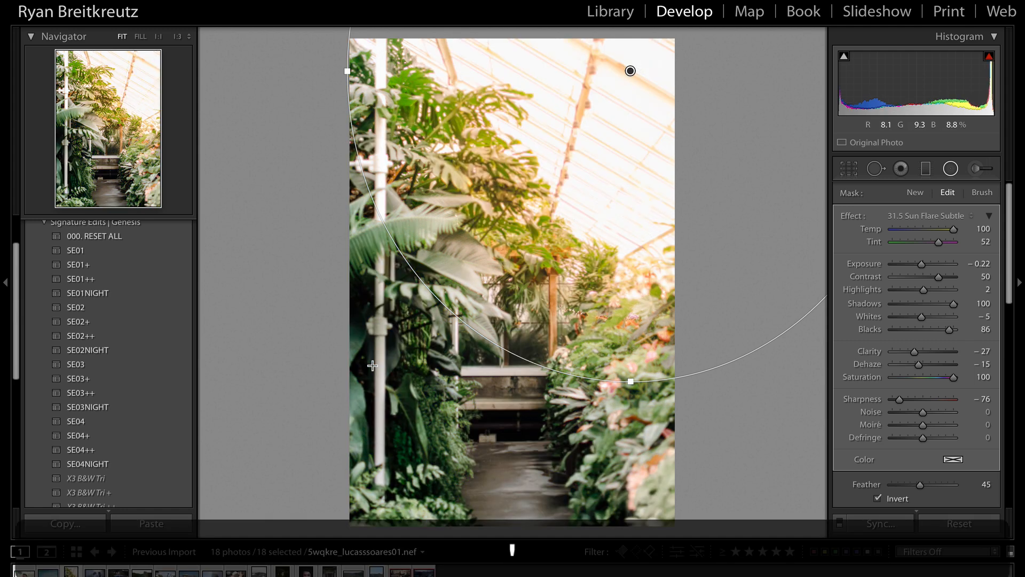
{"action": "key", "text": "apostrophe"}
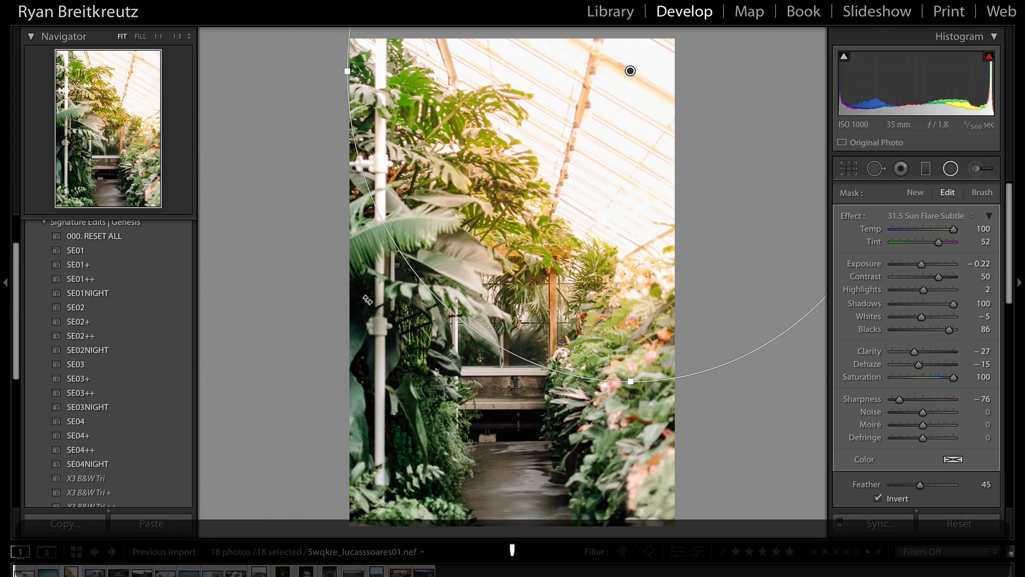
{"action": "left_click_drag", "start_coordinate": [587, 250], "coordinate": [616, 149]}
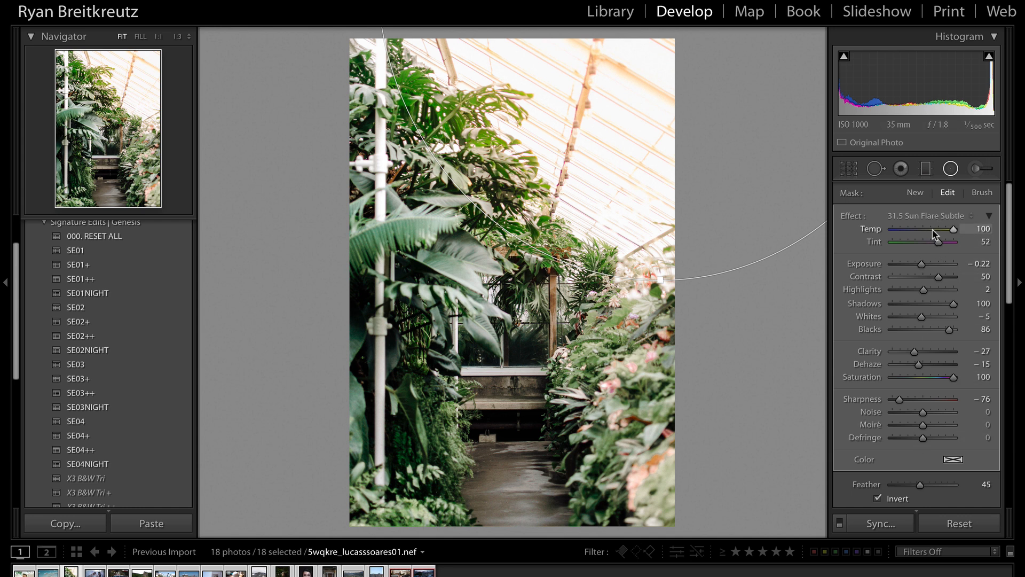
Try the 32 SunFlare Subtle and 31 Sun Flare effects on the radial filter, and return to 31.5 Sun Flare Subtle.
{"action": "left_click", "coordinate": [929, 215]}
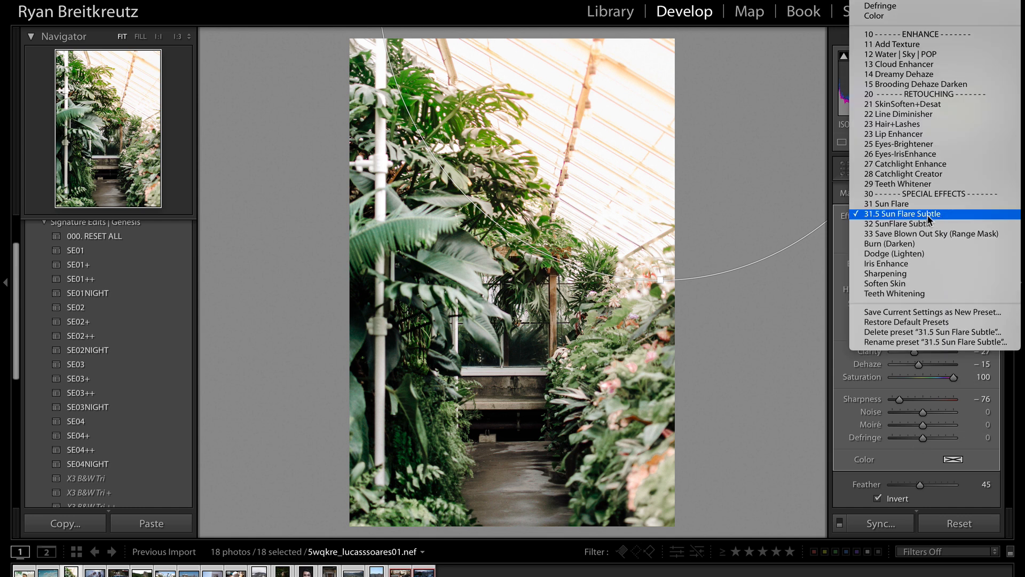
{"action": "left_click", "coordinate": [930, 223]}
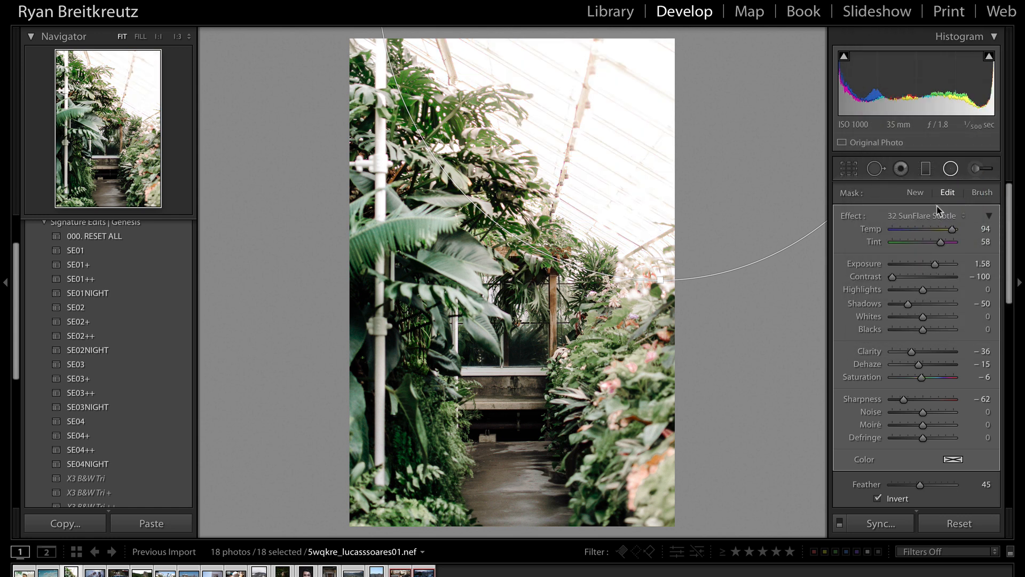
{"action": "left_click", "coordinate": [937, 223]}
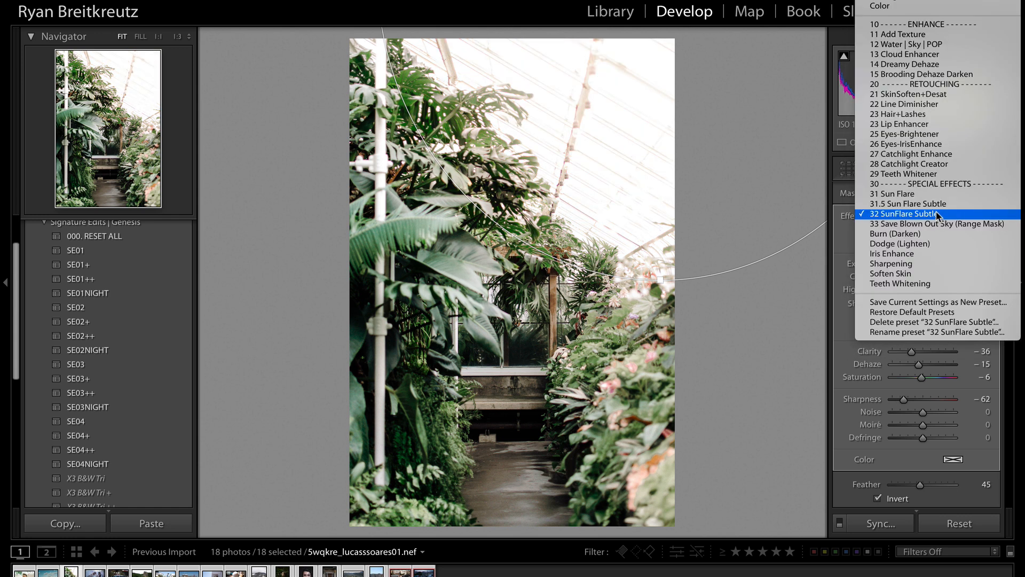
{"action": "left_click", "coordinate": [930, 196]}
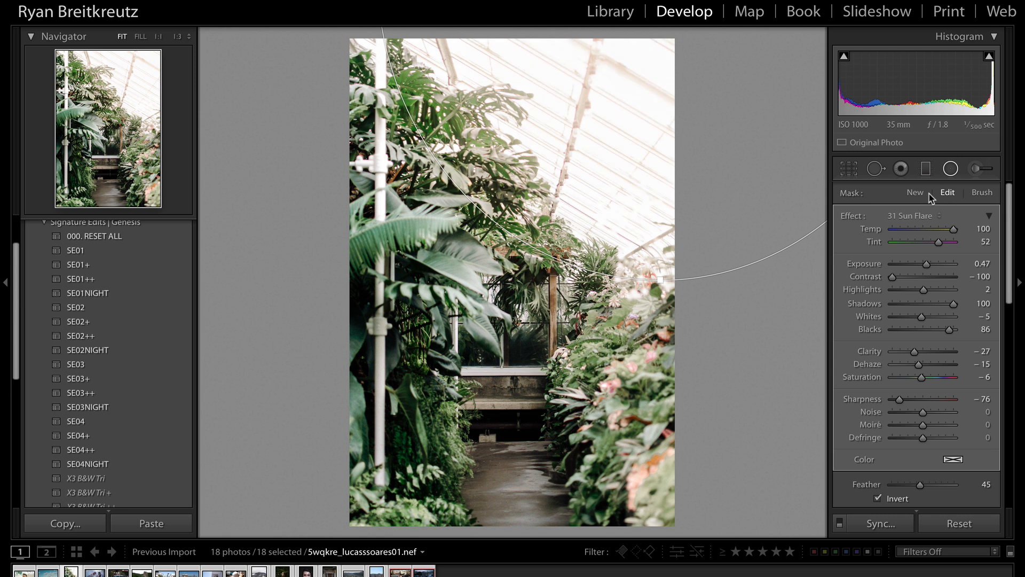
{"action": "left_click", "coordinate": [918, 215]}
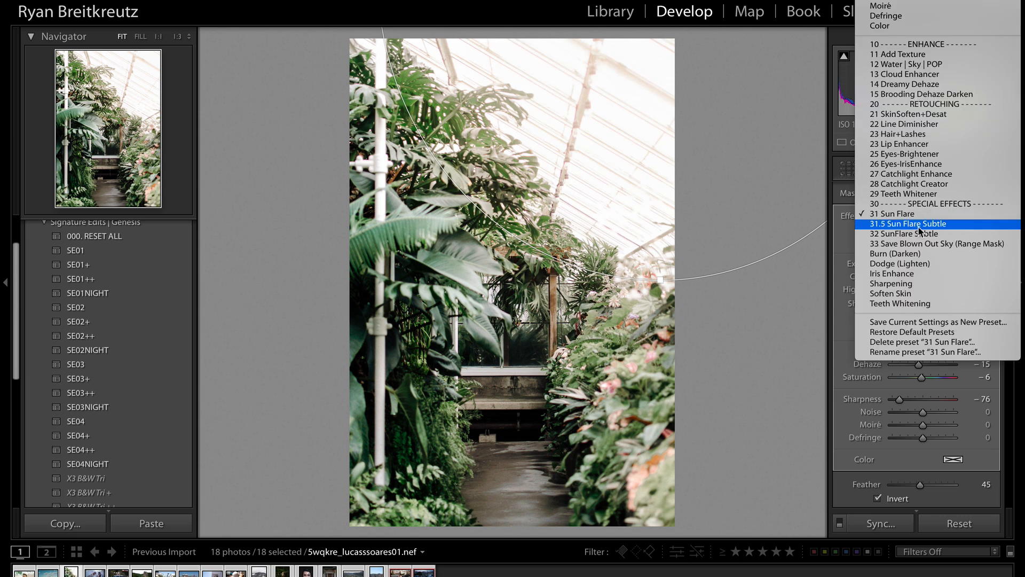
{"action": "left_click", "coordinate": [942, 224]}
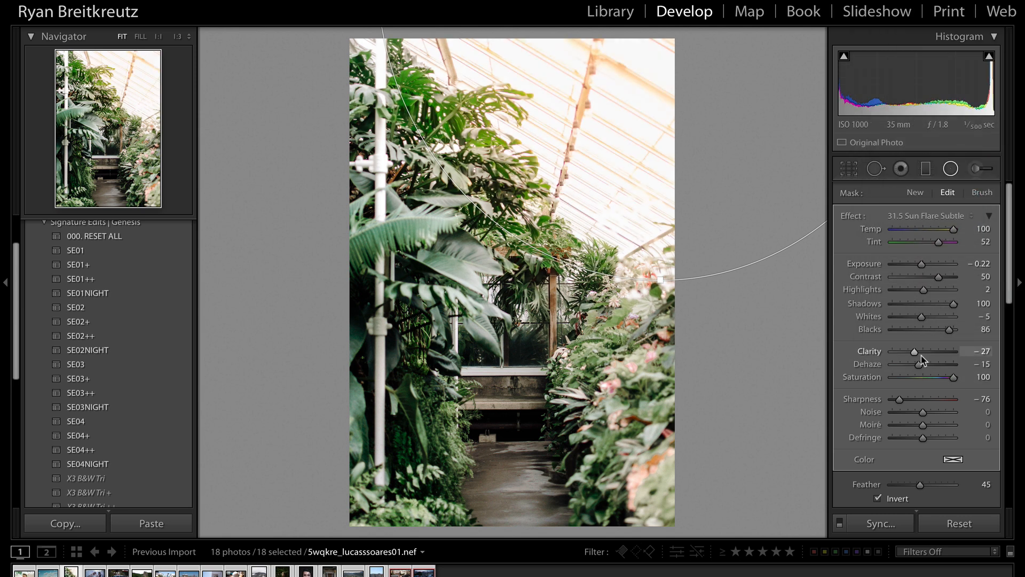
Set the flare filter's Saturation to 17 and Exposure to 3.01, and reposition it just outside the photo's upper-right edge.
{"action": "left_click", "coordinate": [925, 378]}
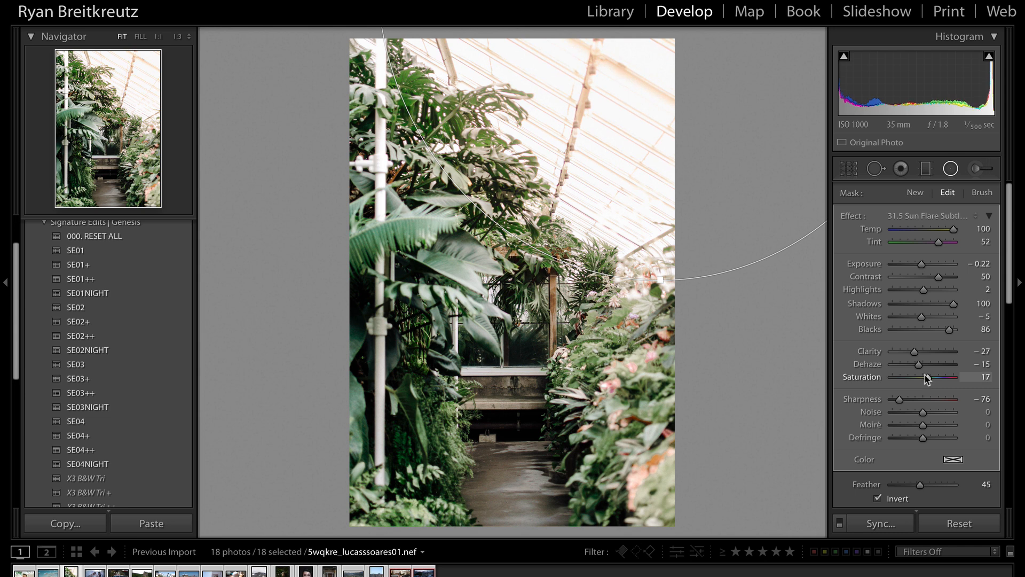
{"action": "left_click_drag", "start_coordinate": [687, 188], "coordinate": [711, 113]}
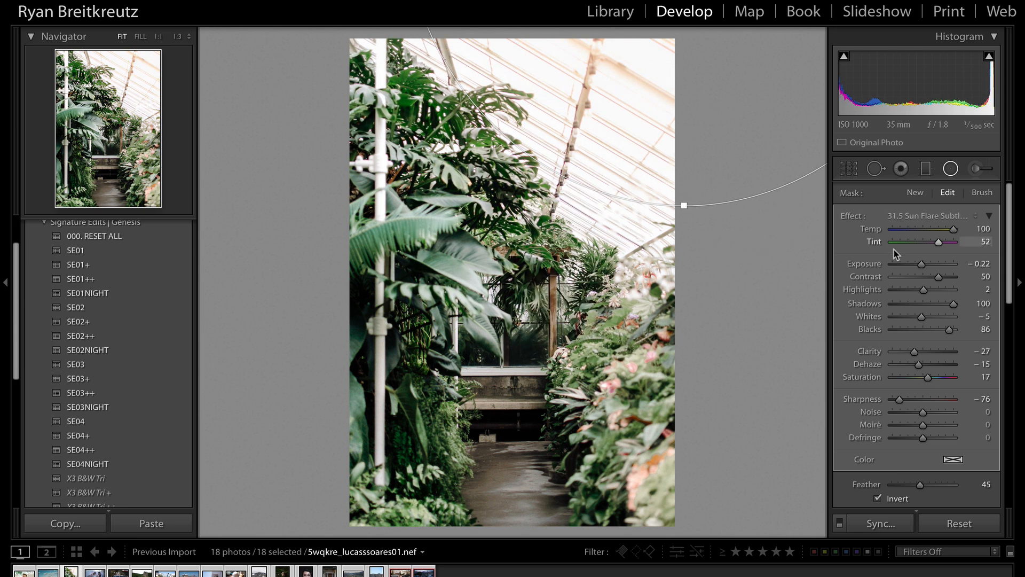
{"action": "left_click", "coordinate": [935, 264]}
{"action": "left_click_drag", "start_coordinate": [938, 265], "coordinate": [945, 263]}
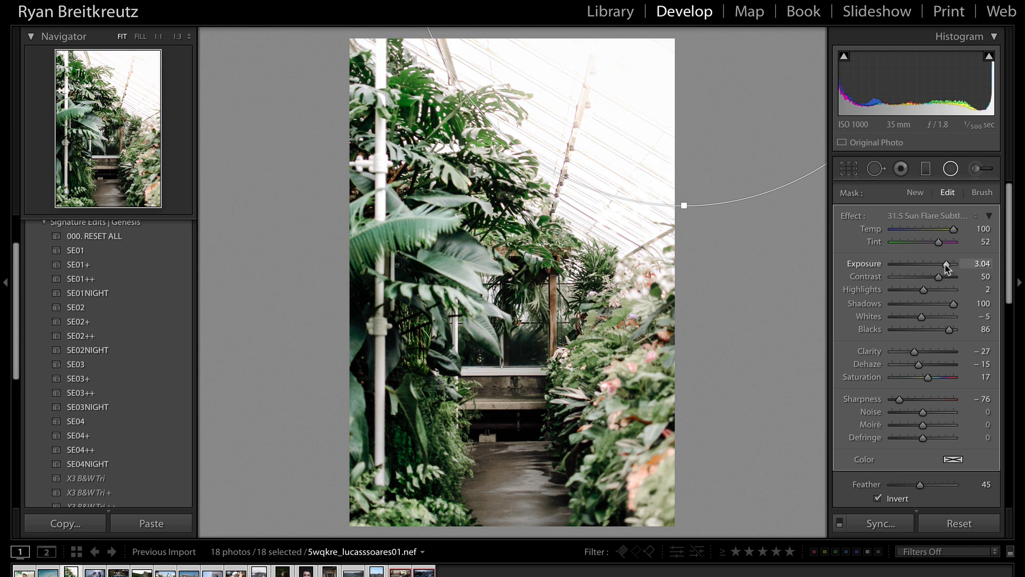
{"action": "left_click_drag", "start_coordinate": [661, 107], "coordinate": [769, 264]}
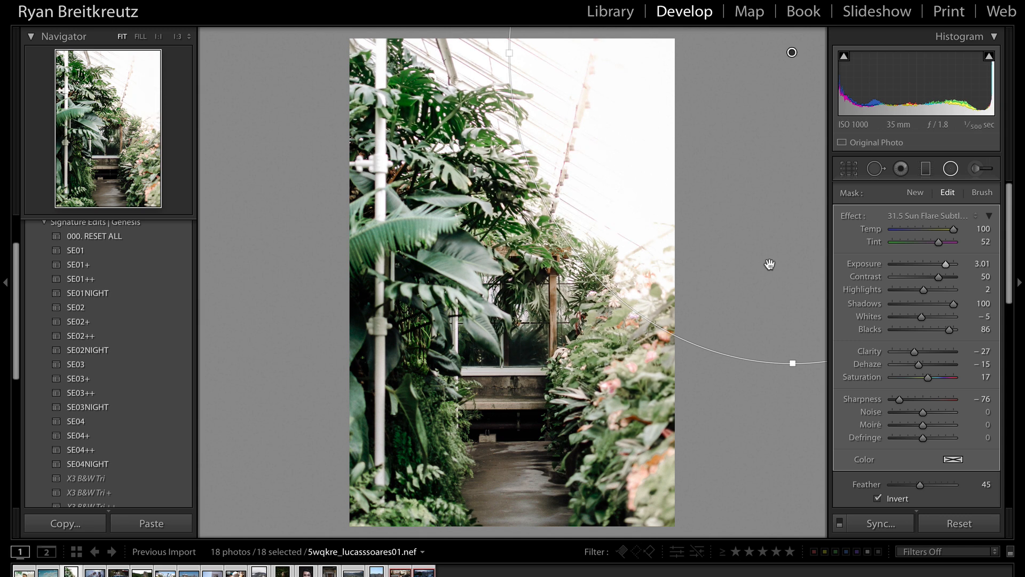
Compare the greenhouse photo with and without the flare filter, close the filter, and check the edit against the unedited version.
{"action": "key", "text": "BackSpace"}
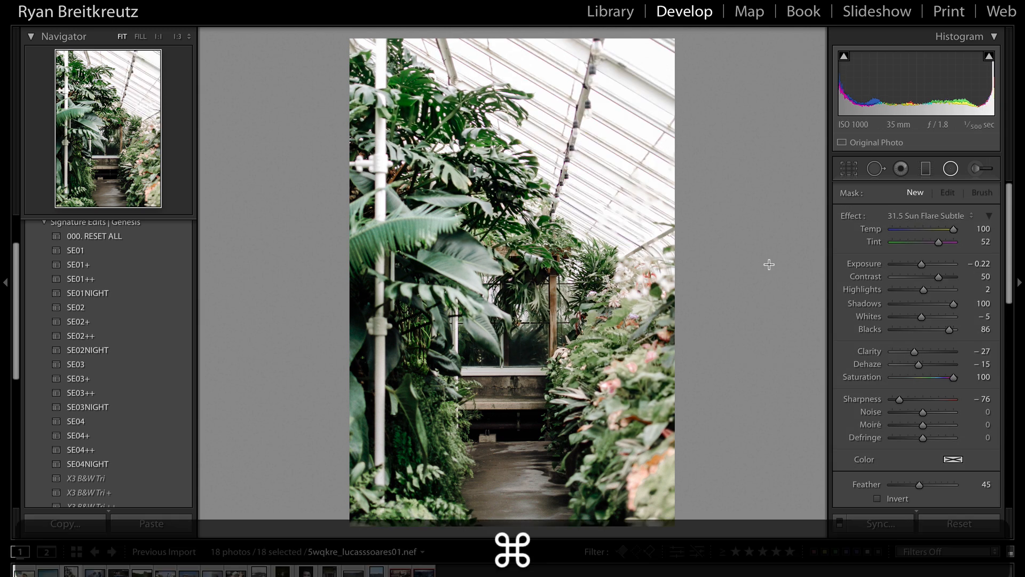
{"action": "key", "text": "super+z"}
{"action": "key", "text": "Return"}
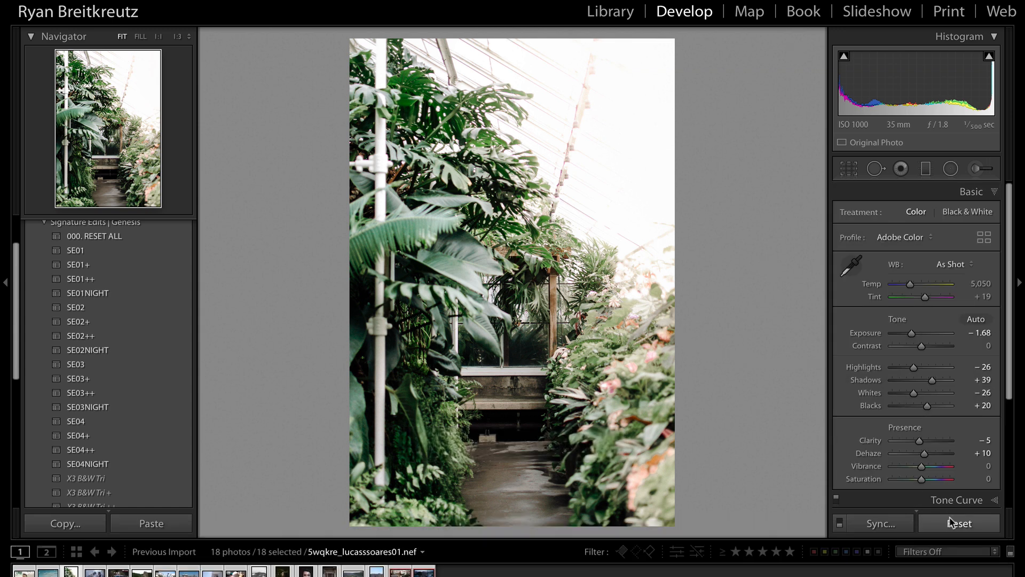
{"action": "key", "text": "backslash"}
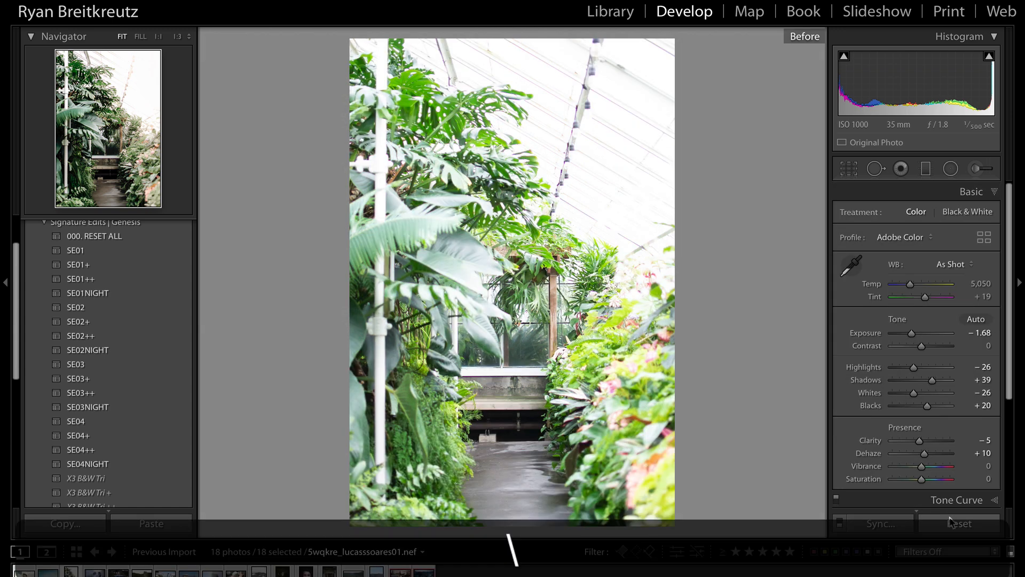
{"action": "key", "text": "backslash"}
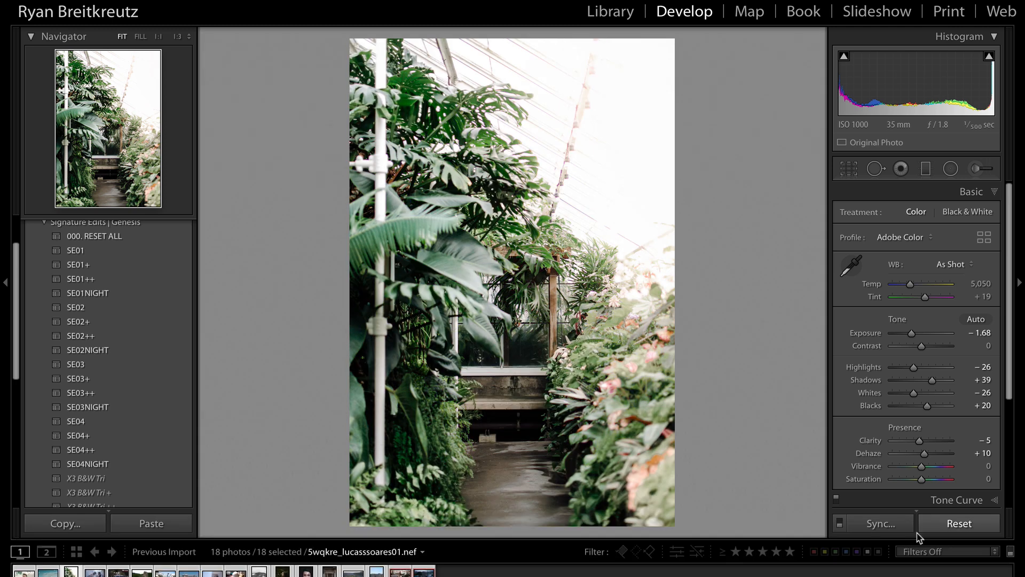
Go to the photo of the couple among candles, apply the SE01 preset, and set Contrast to +15.
{"action": "key", "text": "Right"}
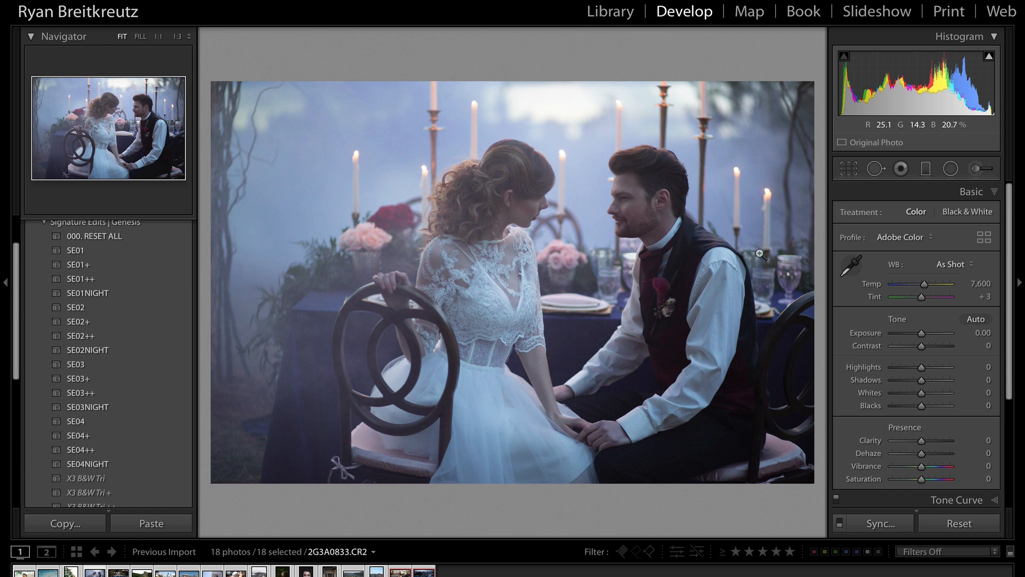
{"action": "key", "text": "Left"}
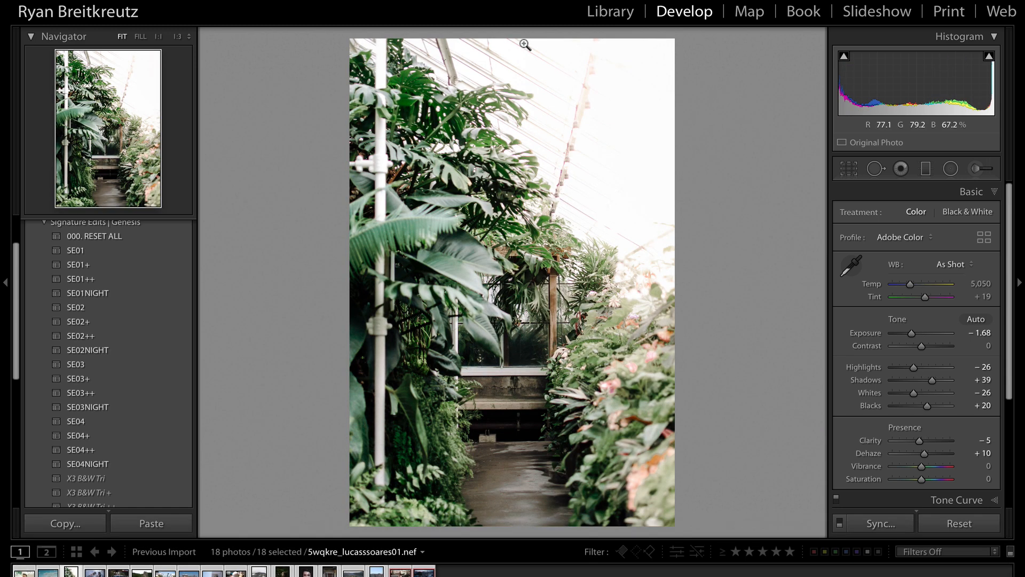
{"action": "key", "text": "Right"}
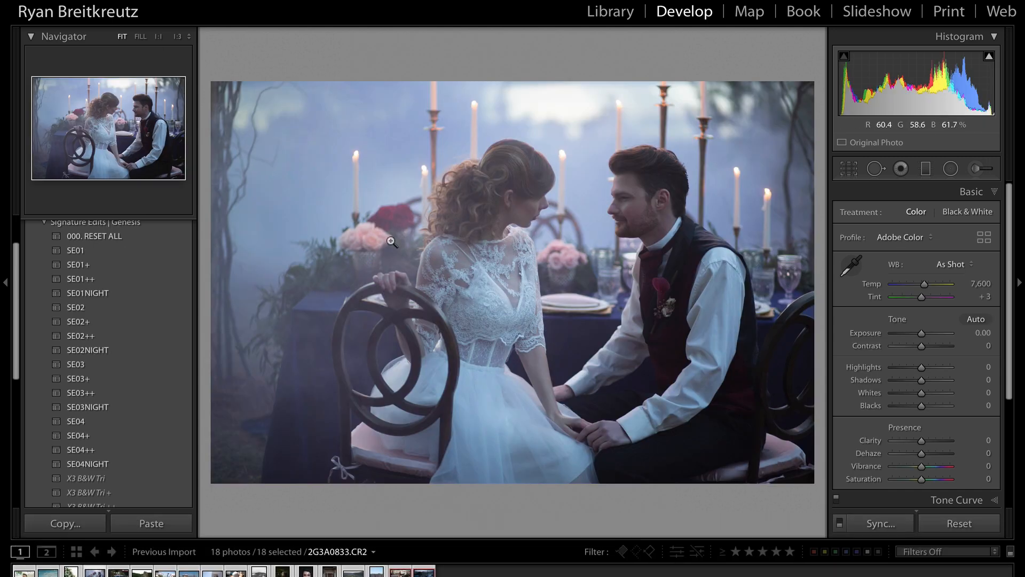
{"action": "left_click", "coordinate": [119, 254]}
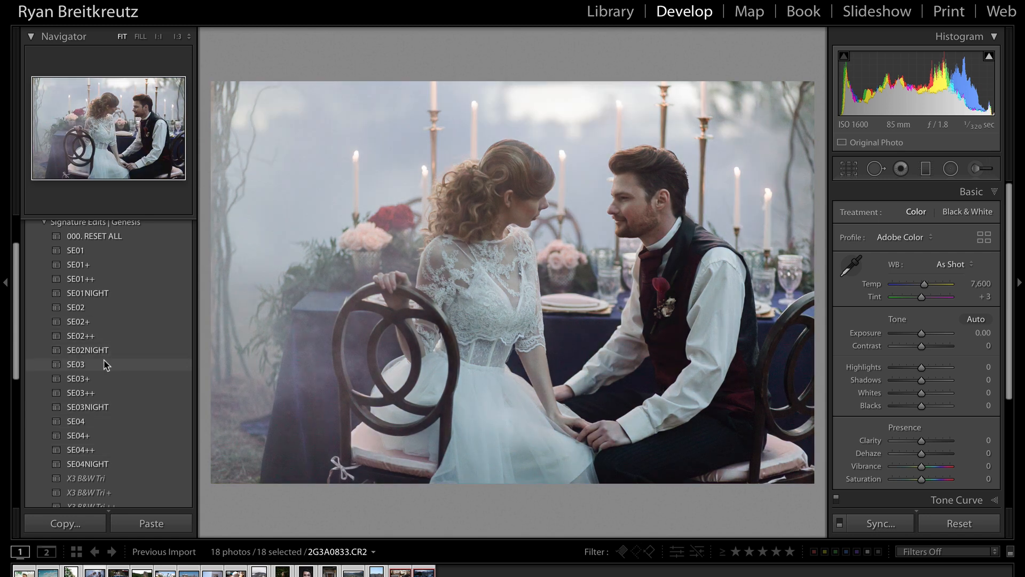
{"action": "left_click", "coordinate": [83, 251]}
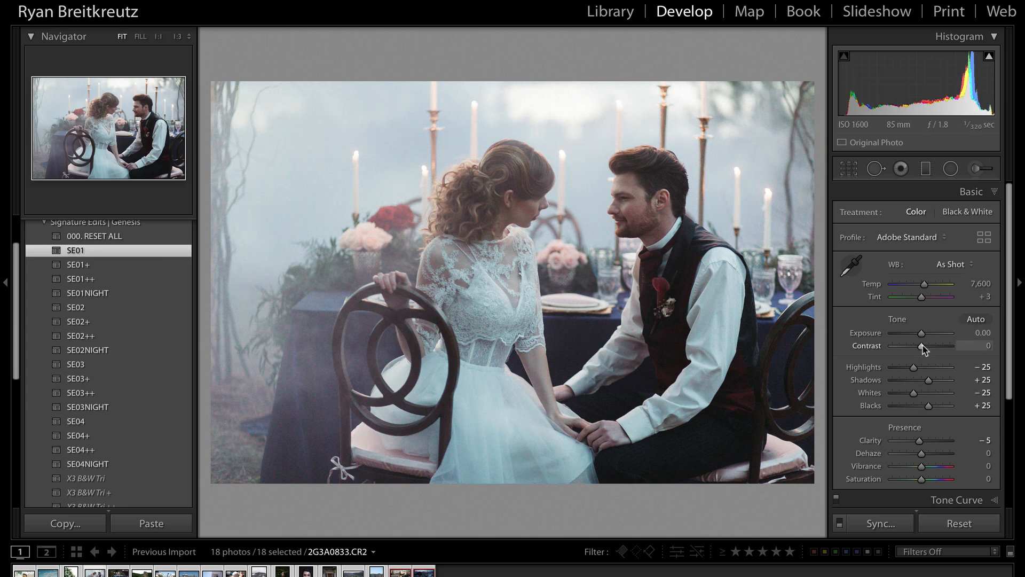
{"action": "left_click_drag", "start_coordinate": [922, 346], "coordinate": [925, 345]}
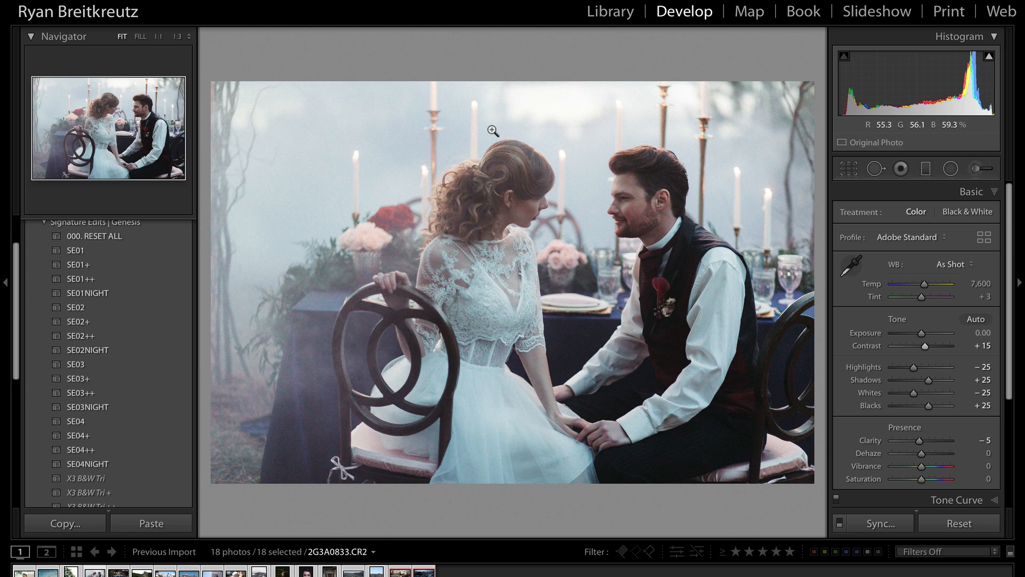
Paint the bride's hair with an adjustment brush using the 23 Hair+Lashes effect at size 11.
{"action": "left_click", "coordinate": [976, 173]}
{"action": "left_click", "coordinate": [914, 217]}
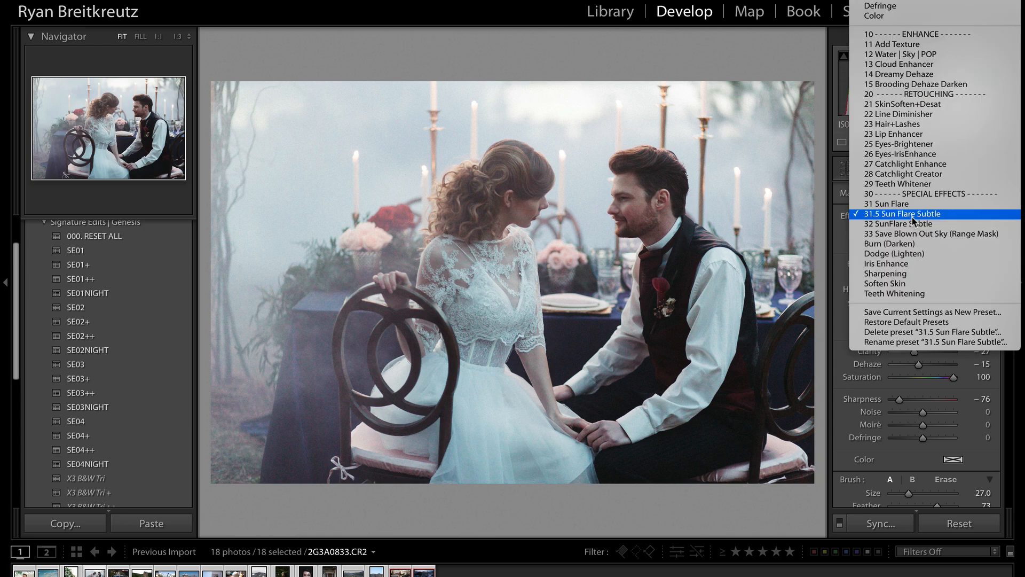
{"action": "scroll", "coordinate": [940, 121], "scroll_direction": "up", "scroll_amount": 2}
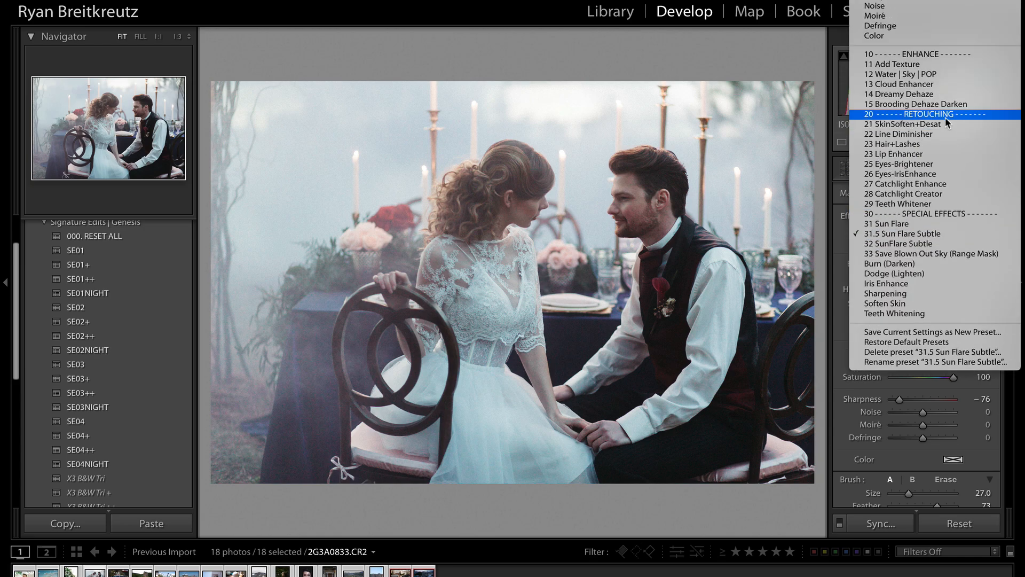
{"action": "left_click", "coordinate": [928, 143]}
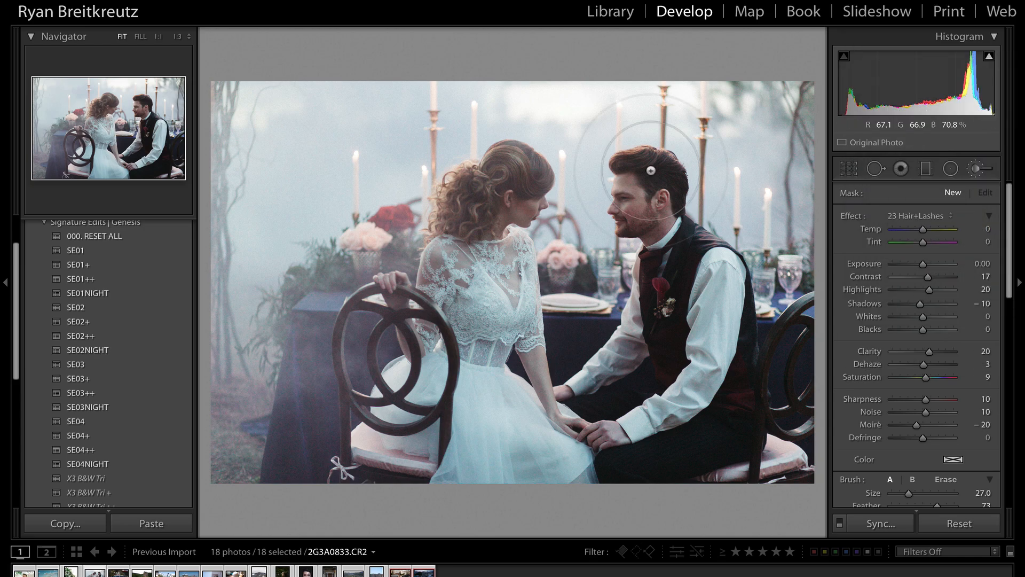
{"action": "scroll", "coordinate": [453, 197], "scroll_direction": "down", "scroll_amount": 5}
{"action": "mouse_move", "coordinate": [486, 186]}
{"action": "left_mouse_down"}
{"action": "mouse_move", "coordinate": [467, 201]}
{"action": "mouse_move", "coordinate": [477, 214]}
{"action": "mouse_move", "coordinate": [480, 188]}
{"action": "mouse_move", "coordinate": [455, 209]}
{"action": "mouse_move", "coordinate": [476, 224]}
{"action": "mouse_move", "coordinate": [479, 191]}
{"action": "mouse_move", "coordinate": [448, 213]}
{"action": "mouse_move", "coordinate": [467, 224]}
{"action": "mouse_move", "coordinate": [465, 189]}
{"action": "mouse_move", "coordinate": [442, 215]}
{"action": "mouse_move", "coordinate": [473, 202]}
{"action": "mouse_move", "coordinate": [445, 203]}
{"action": "mouse_move", "coordinate": [512, 159]}
{"action": "mouse_move", "coordinate": [524, 174]}
{"action": "mouse_move", "coordinate": [510, 152]}
{"action": "mouse_move", "coordinate": [499, 162]}
{"action": "mouse_move", "coordinate": [528, 169]}
{"action": "left_mouse_up"}
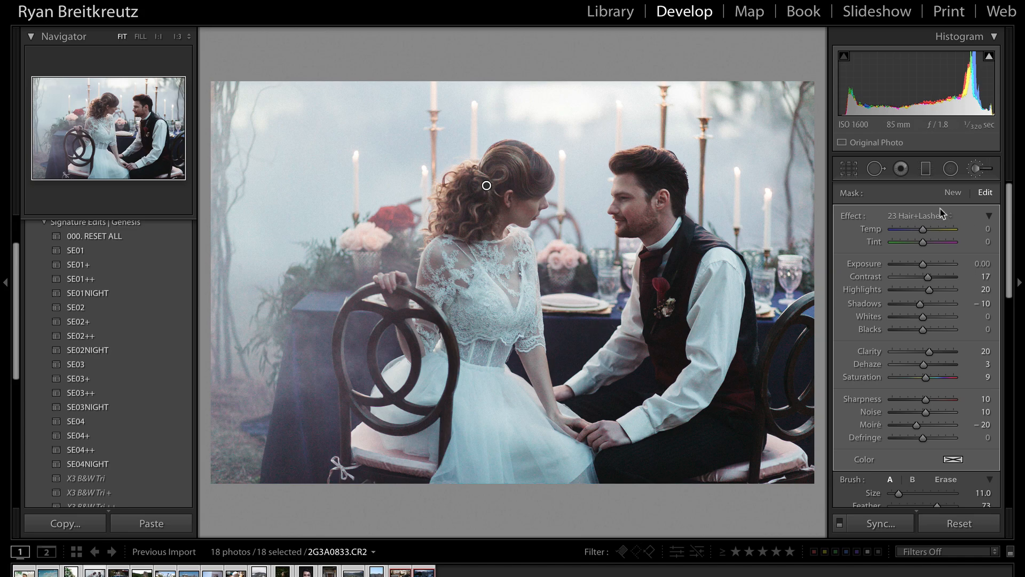
Brush the 11 Add Texture effect over the bride's lace dress and the groom's shirt and vest, starting at size 19.
{"action": "left_click", "coordinate": [922, 216]}
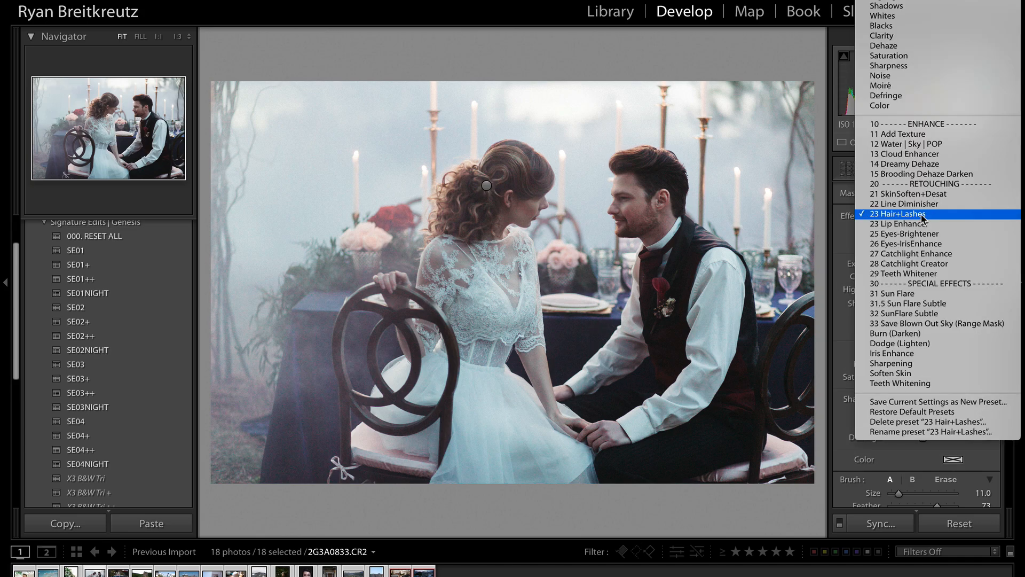
{"action": "left_click", "coordinate": [916, 133]}
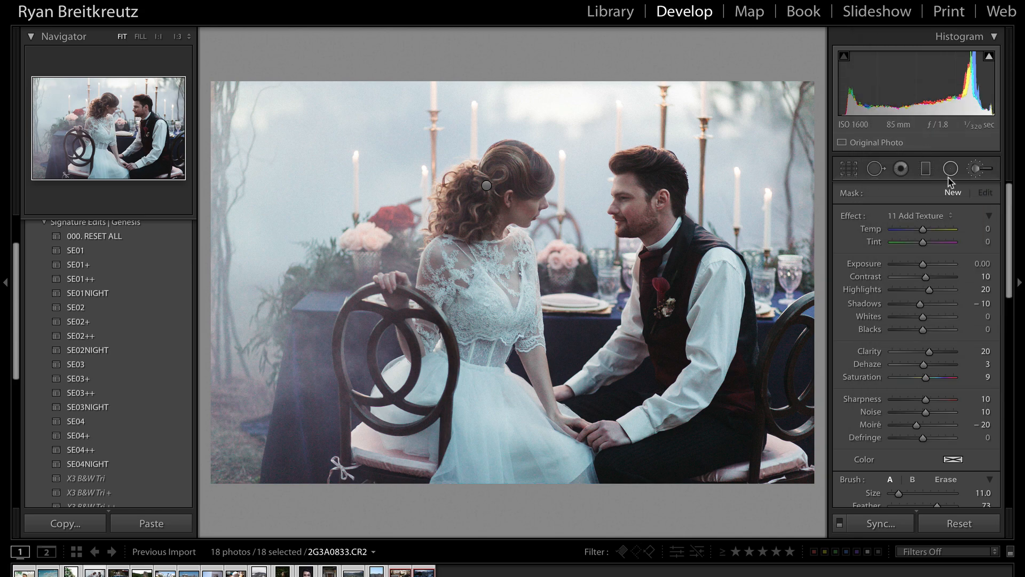
{"action": "scroll", "coordinate": [504, 424], "scroll_direction": "up", "scroll_amount": 4}
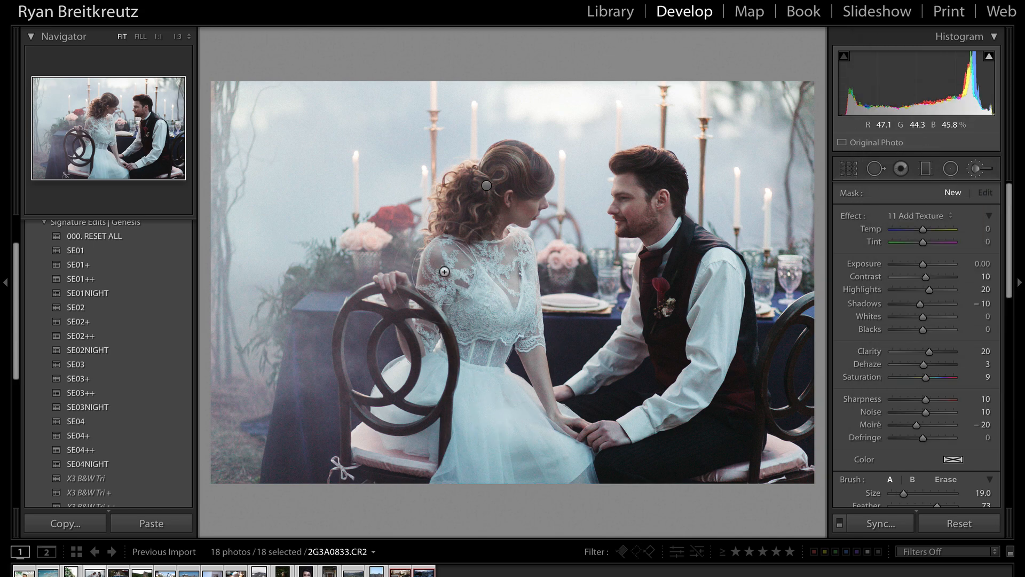
{"action": "mouse_move", "coordinate": [444, 272]}
{"action": "left_mouse_down"}
{"action": "mouse_move", "coordinate": [491, 274]}
{"action": "mouse_move", "coordinate": [513, 262]}
{"action": "mouse_move", "coordinate": [503, 291]}
{"action": "mouse_move", "coordinate": [477, 297]}
{"action": "mouse_move", "coordinate": [468, 284]}
{"action": "mouse_move", "coordinate": [469, 302]}
{"action": "mouse_move", "coordinate": [508, 284]}
{"action": "left_mouse_up"}
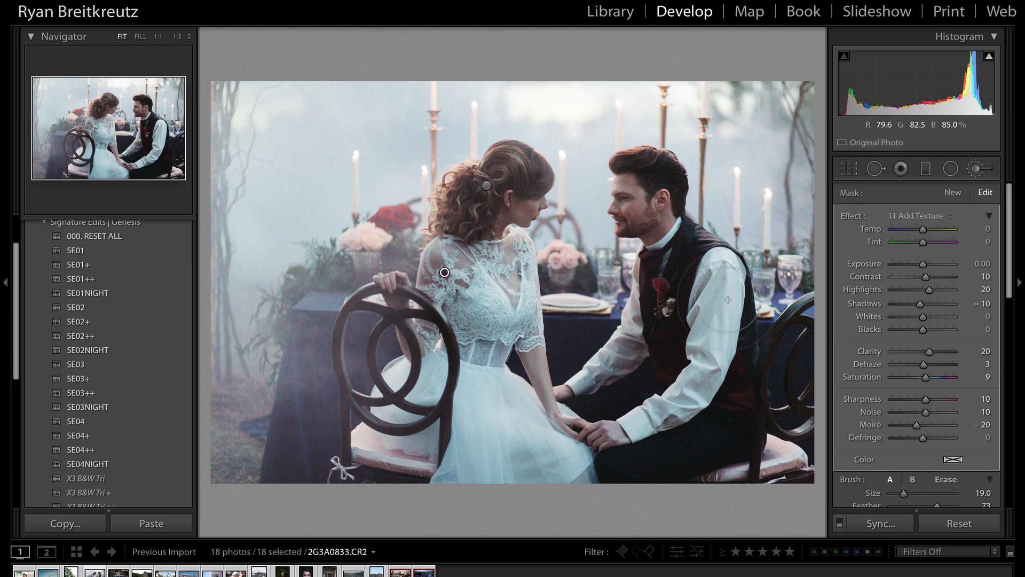
{"action": "scroll", "coordinate": [721, 304], "scroll_direction": "down", "scroll_amount": 3}
{"action": "mouse_move", "coordinate": [688, 252]}
{"action": "left_mouse_down"}
{"action": "mouse_move", "coordinate": [674, 335]}
{"action": "mouse_move", "coordinate": [686, 293]}
{"action": "mouse_move", "coordinate": [720, 276]}
{"action": "mouse_move", "coordinate": [705, 339]}
{"action": "mouse_move", "coordinate": [691, 381]}
{"action": "left_mouse_up"}
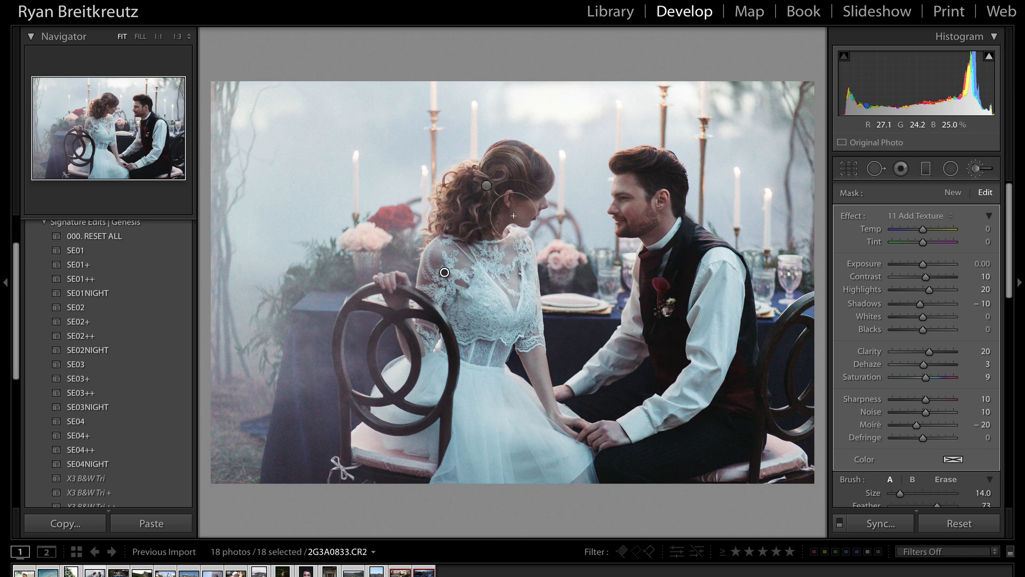
Start a new brush with its effect sliders reset, set Dehaze to 11 and Sharpness to 32, and paint over the couple's hair.
{"action": "left_click", "coordinate": [953, 193]}
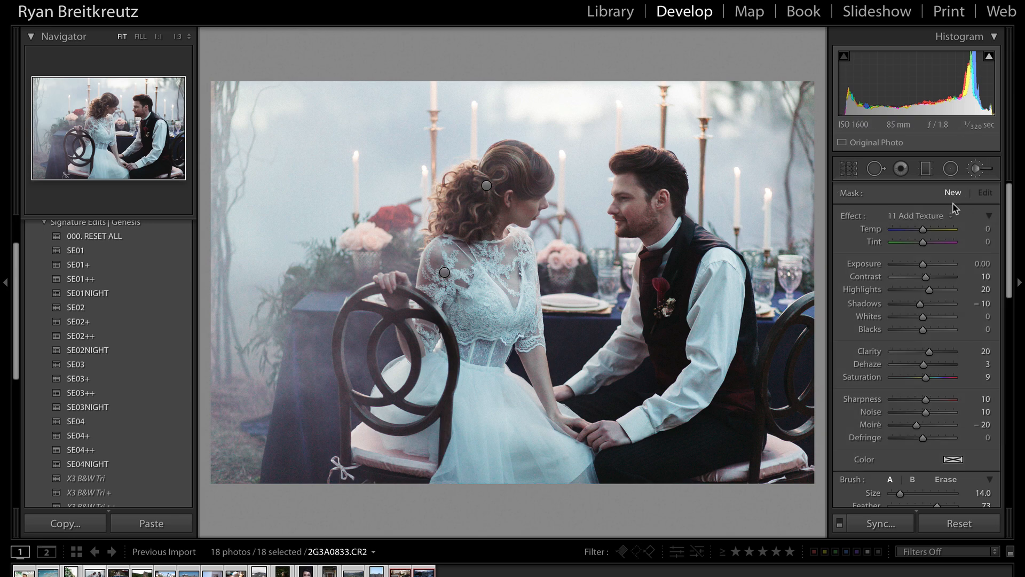
{"action": "scroll", "coordinate": [942, 366], "scroll_direction": "down", "scroll_amount": 3}
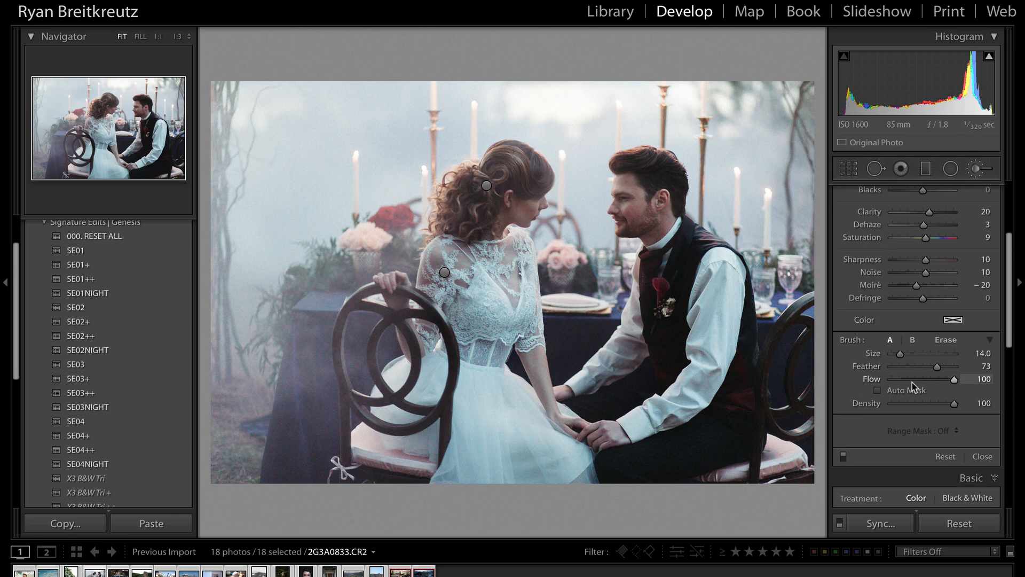
{"action": "scroll", "coordinate": [919, 283], "scroll_direction": "up", "scroll_amount": 3}
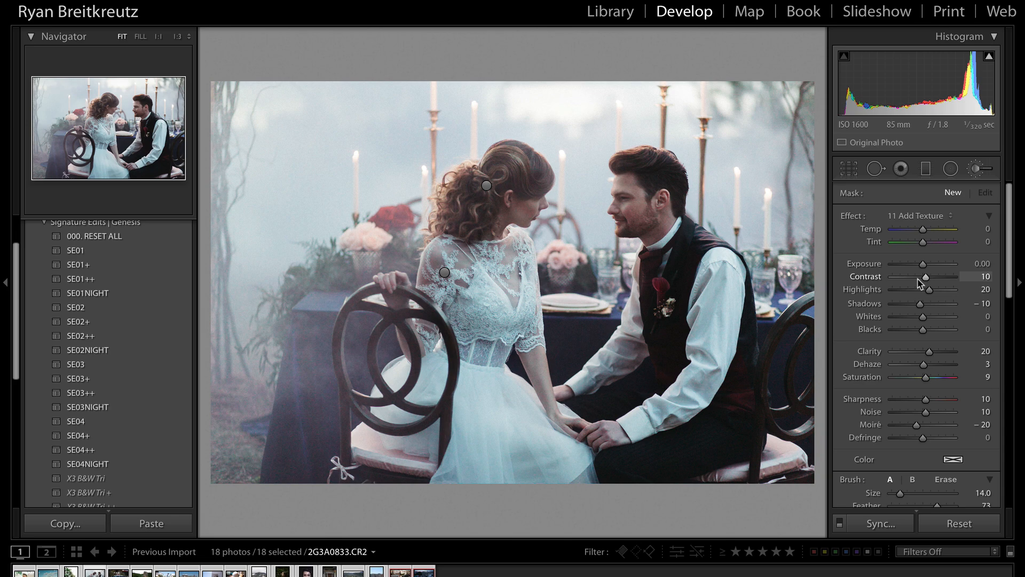
{"action": "key", "text": "alt"}
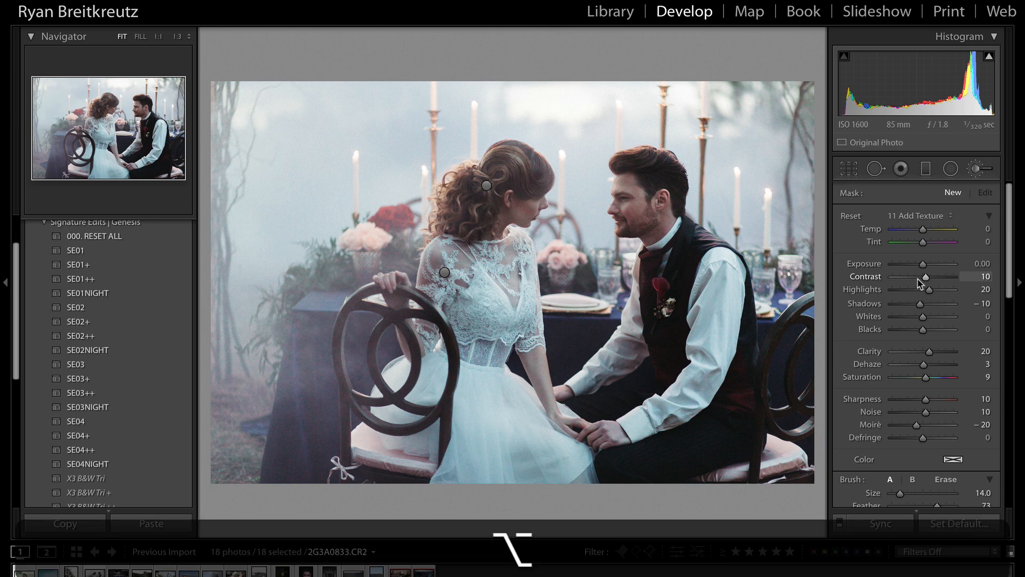
{"action": "left_click", "coordinate": [853, 218], "text": "alt"}
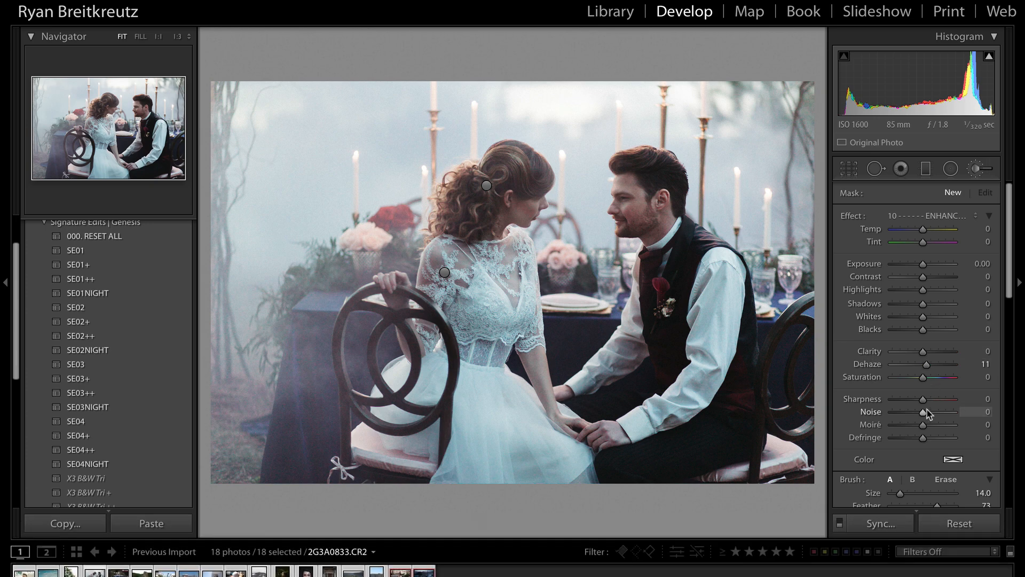
{"action": "left_click_drag", "start_coordinate": [923, 399], "coordinate": [933, 400]}
{"action": "scroll", "coordinate": [914, 396], "scroll_direction": "down", "scroll_amount": 1}
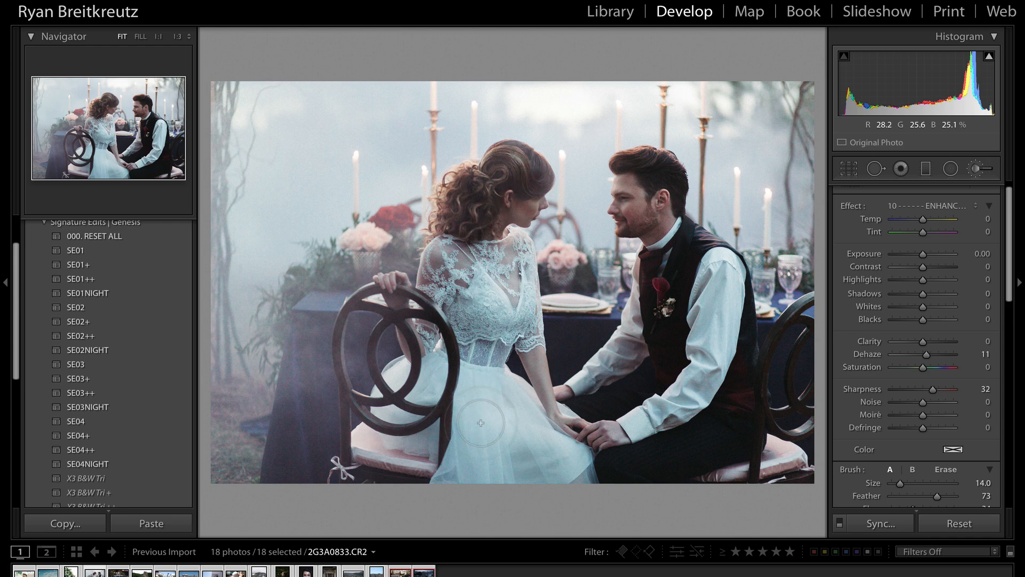
{"action": "left_click", "coordinate": [486, 185]}
{"action": "mouse_move", "coordinate": [643, 169]}
{"action": "left_mouse_down"}
{"action": "mouse_move", "coordinate": [634, 211]}
{"action": "mouse_move", "coordinate": [642, 172]}
{"action": "mouse_move", "coordinate": [652, 204]}
{"action": "left_mouse_up"}
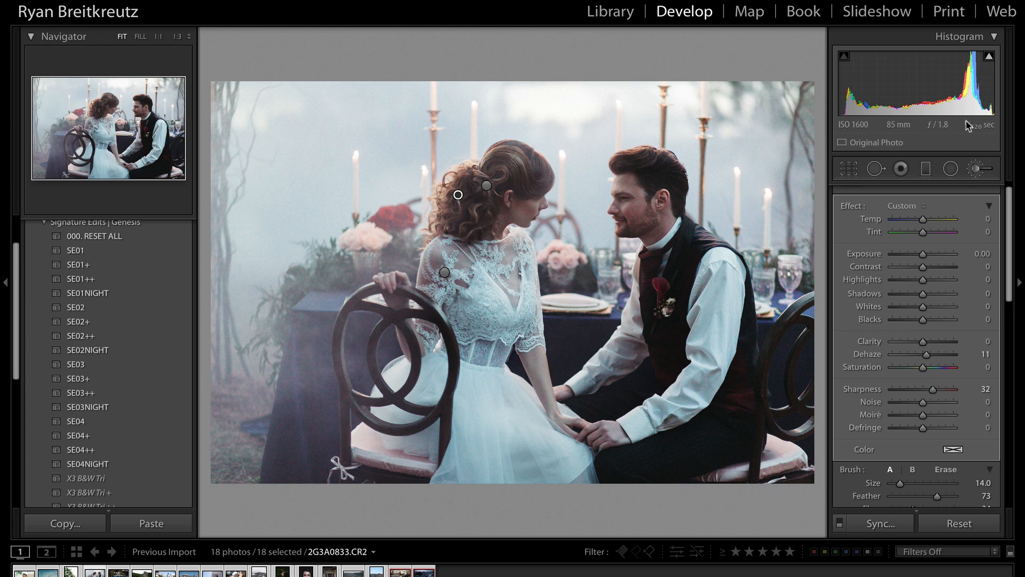
Draw a large radial filter around the couple with Exposure 0.84 and Contrast -28, and invert its mask.
{"action": "left_click", "coordinate": [951, 169]}
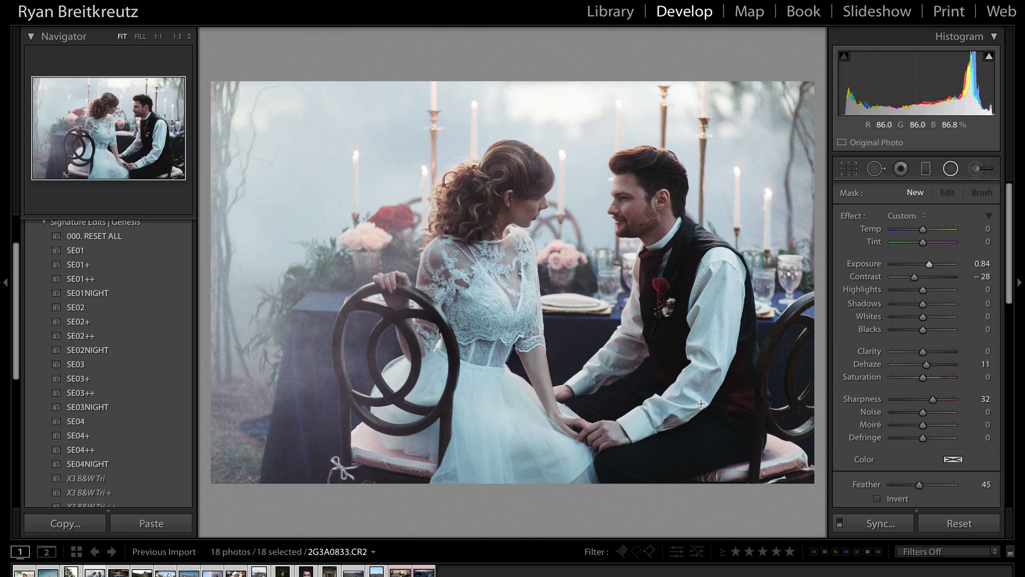
{"action": "left_click_drag", "start_coordinate": [423, 224], "coordinate": [812, 491]}
{"action": "mouse_move", "coordinate": [529, 289]}
{"action": "left_mouse_down"}
{"action": "mouse_move", "coordinate": [741, 371]}
{"action": "mouse_move", "coordinate": [665, 329]}
{"action": "left_mouse_up"}
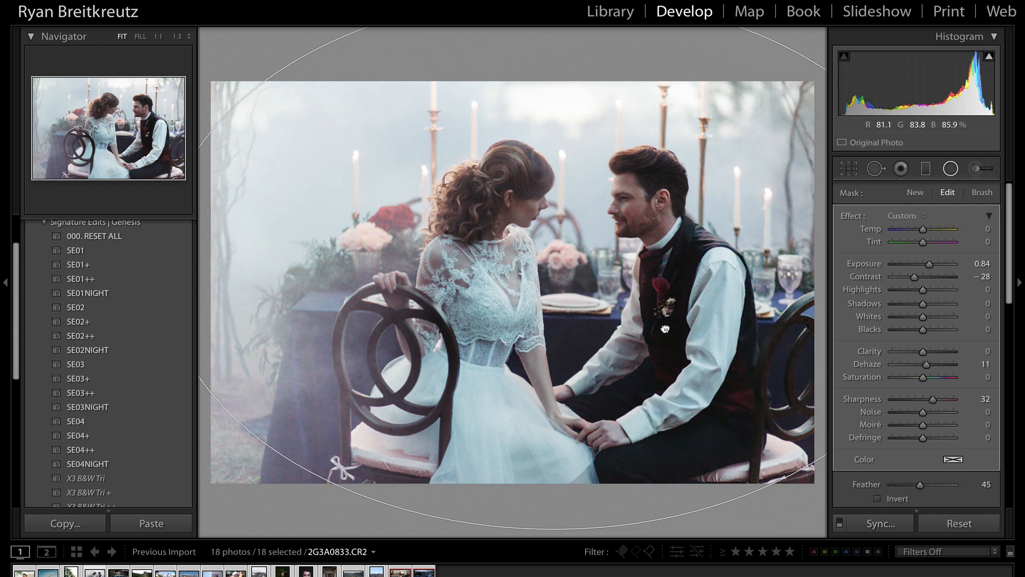
{"action": "key", "text": "apostrophe"}
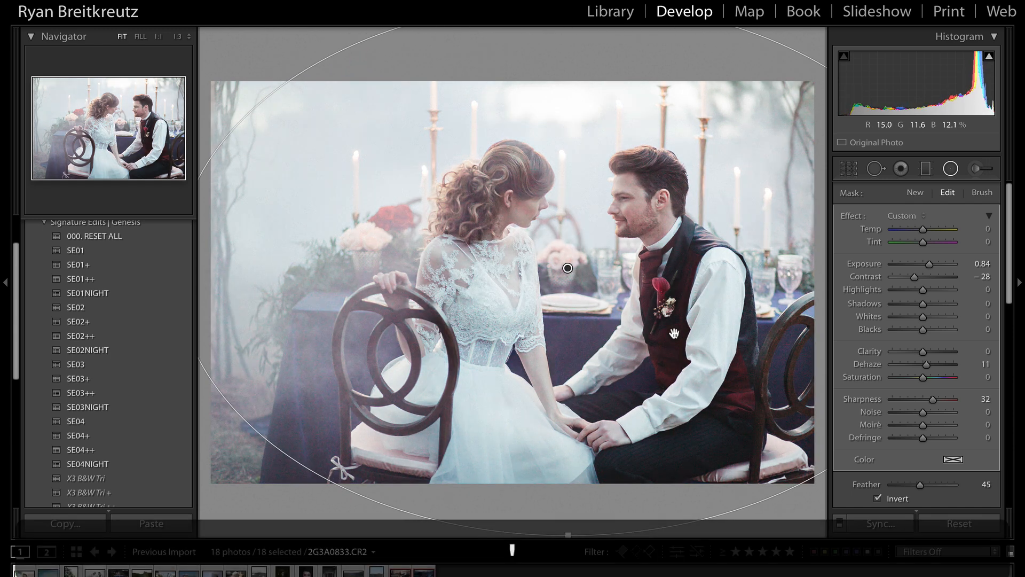
Lower the whole photo's Exposure to -0.69 to balance the brightened couple.
{"action": "key", "text": "shift+minus"}
{"action": "key", "text": "shift+minus"}
{"action": "key", "text": "shift+minus"}
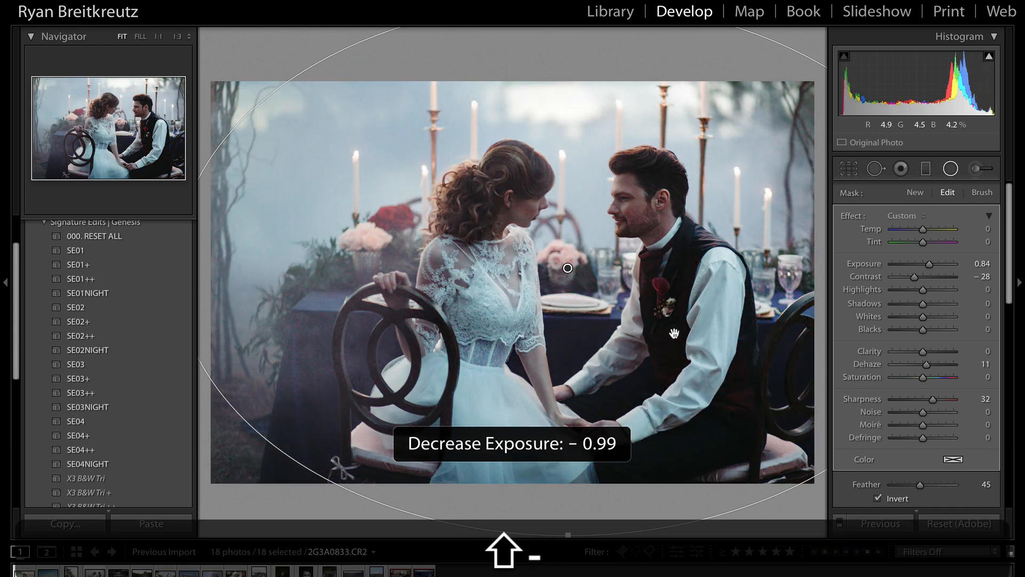
{"action": "key", "text": "shift+equal"}
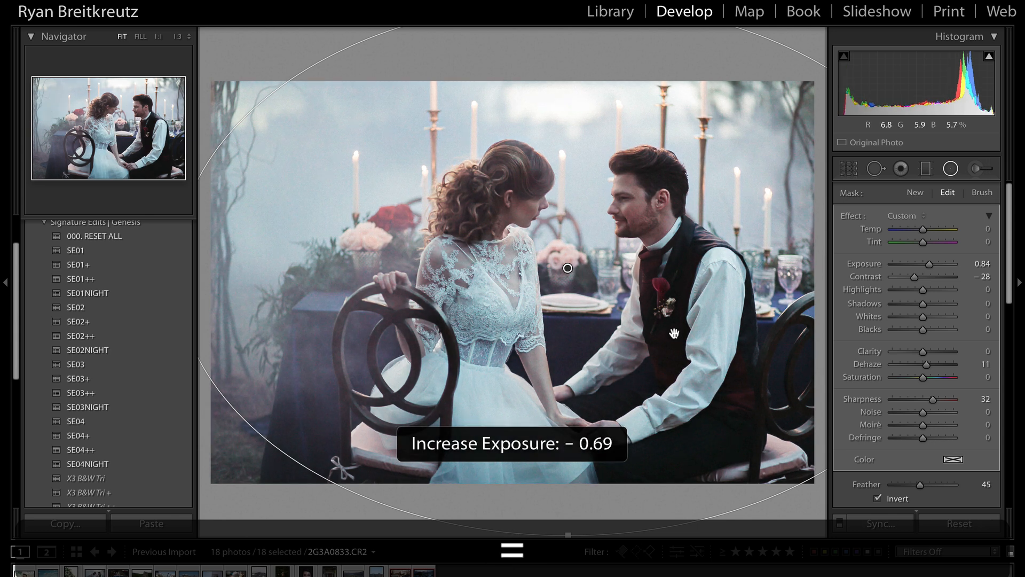
Compare the couple's photo with and without the radial filter, close the filter, and check the edit against the unedited version.
{"action": "key", "text": "BackSpace"}
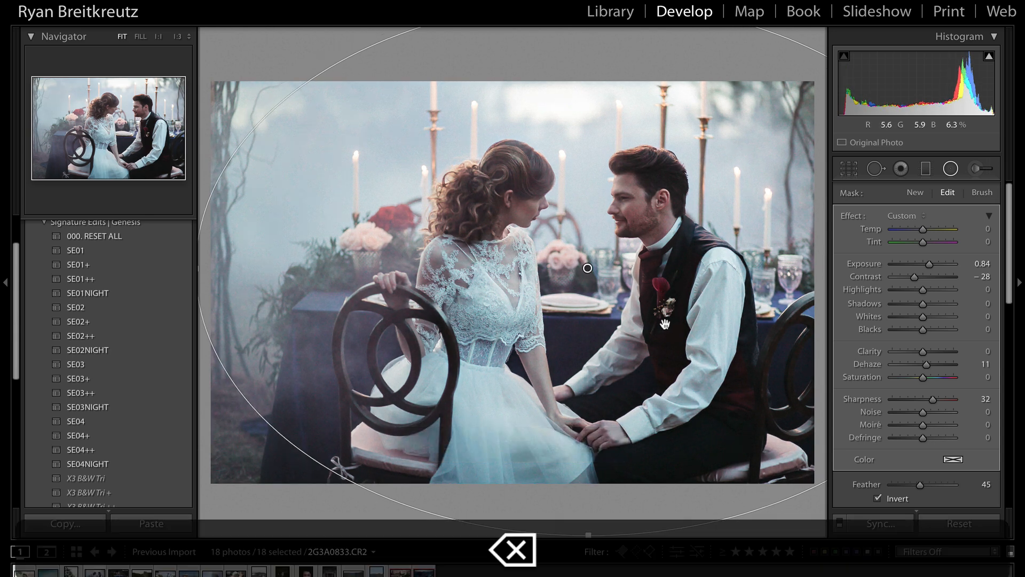
{"action": "key", "text": "super+z"}
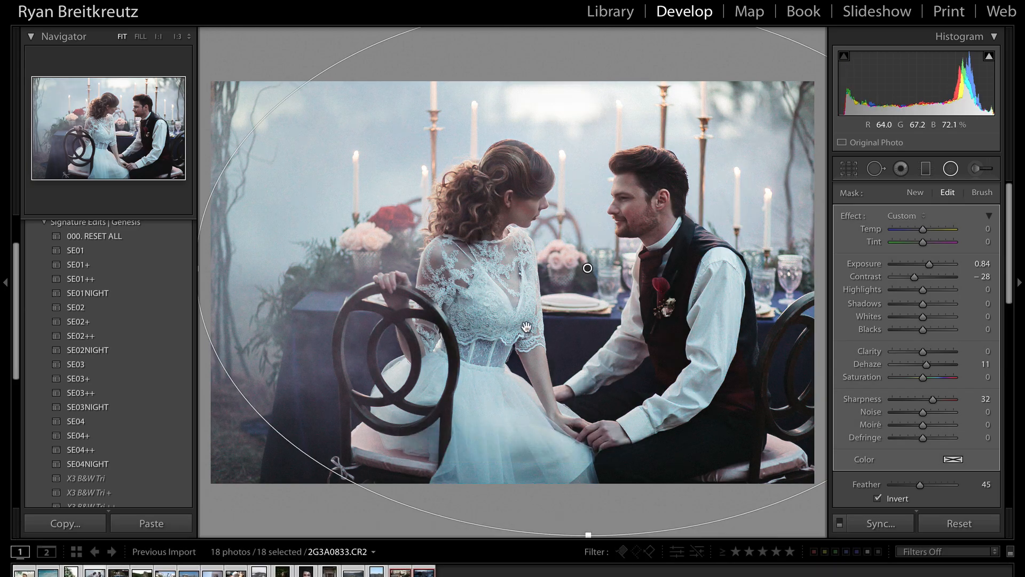
{"action": "key", "text": "Return"}
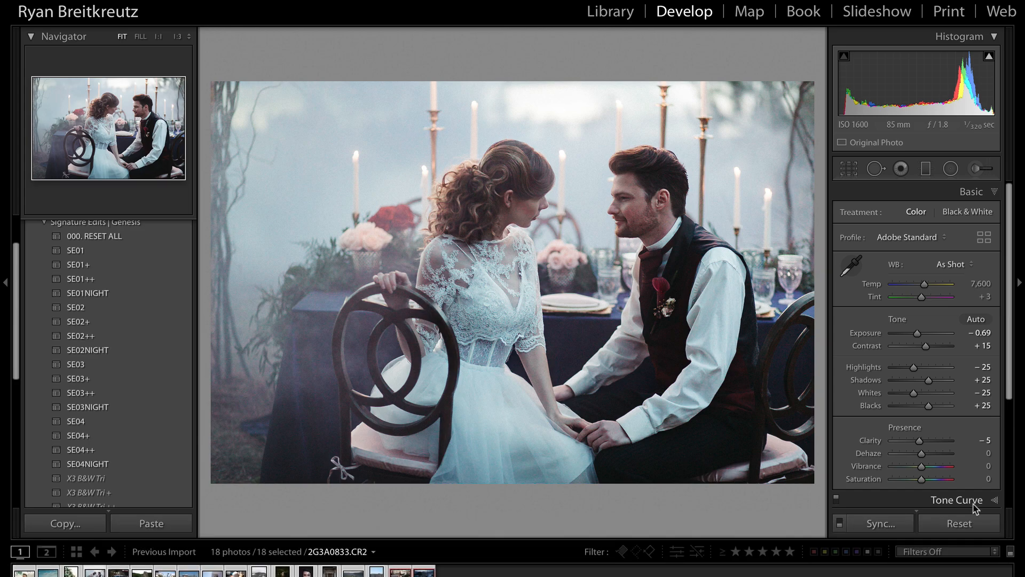
{"action": "key", "text": "backslash"}
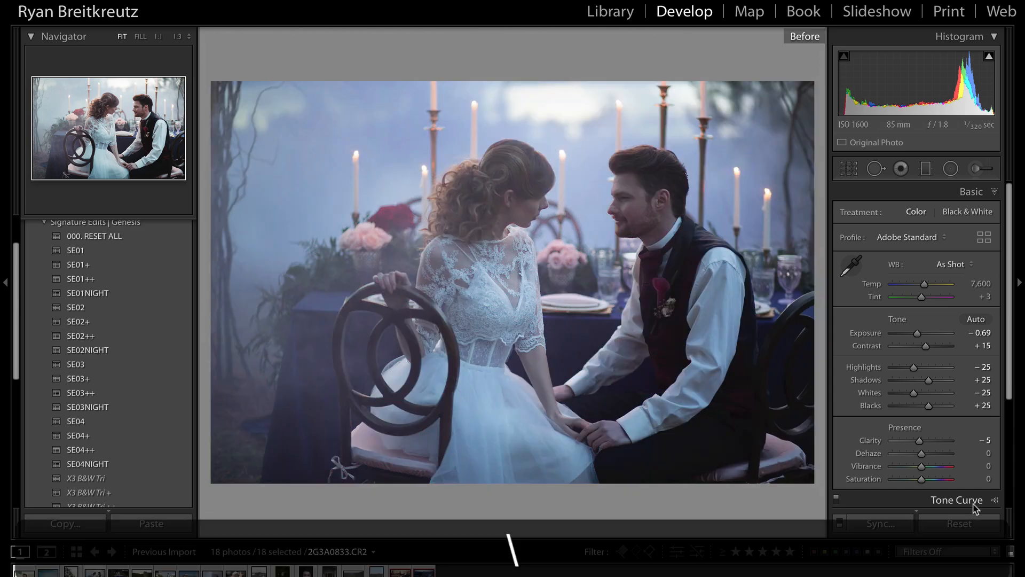
{"action": "key", "text": "backslash"}
Go to the photo of the blue surf van and apply the SE02 preset.
{"action": "key", "text": "Right"}
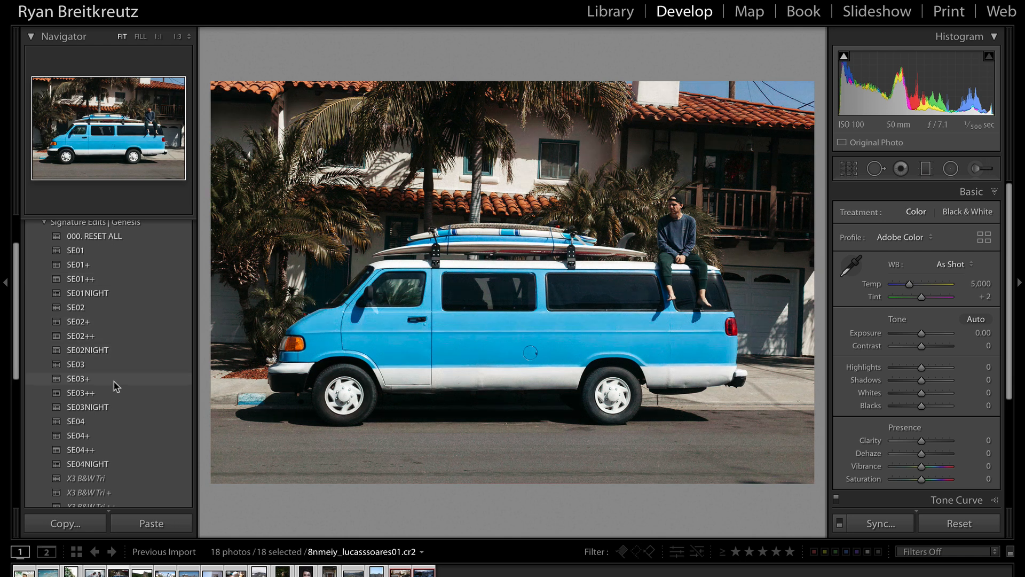
{"action": "scroll", "coordinate": [122, 436], "scroll_direction": "down", "scroll_amount": 2}
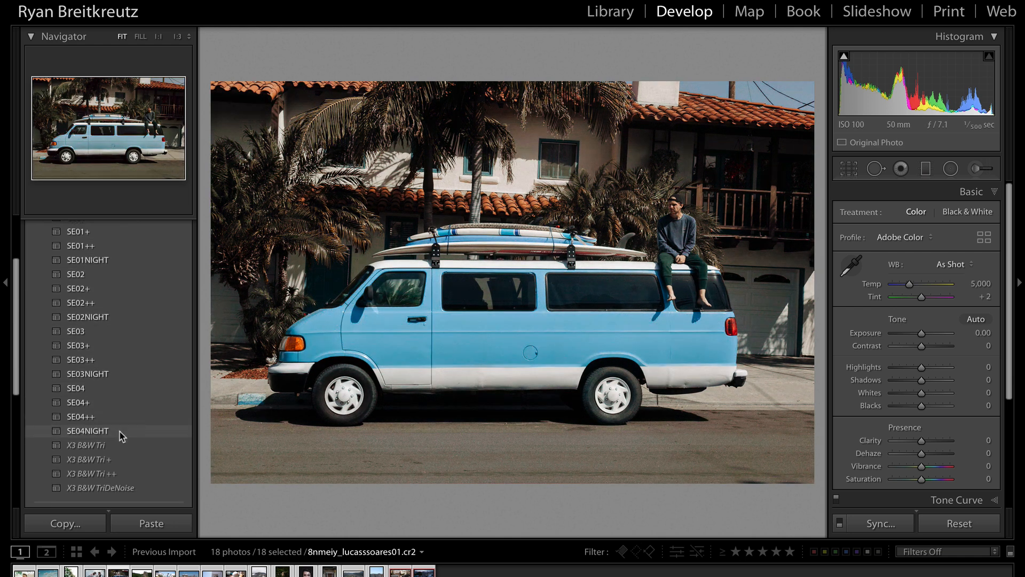
{"action": "left_click", "coordinate": [117, 282]}
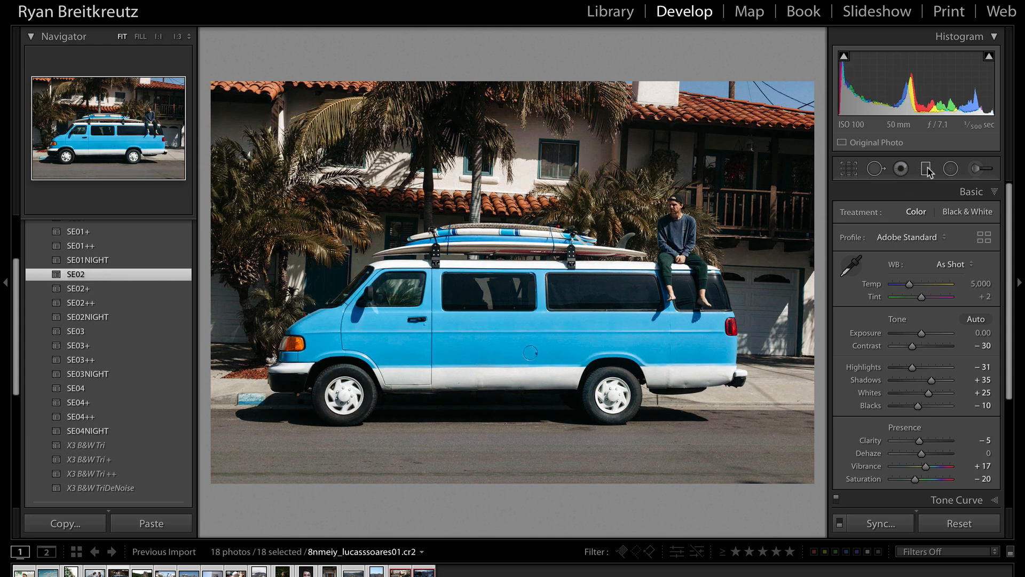
Brush the 11 Add Texture effect over the palm trees and surfboards with Flow 100, reducing the brush size from 19 to 11.
{"action": "left_click", "coordinate": [975, 170]}
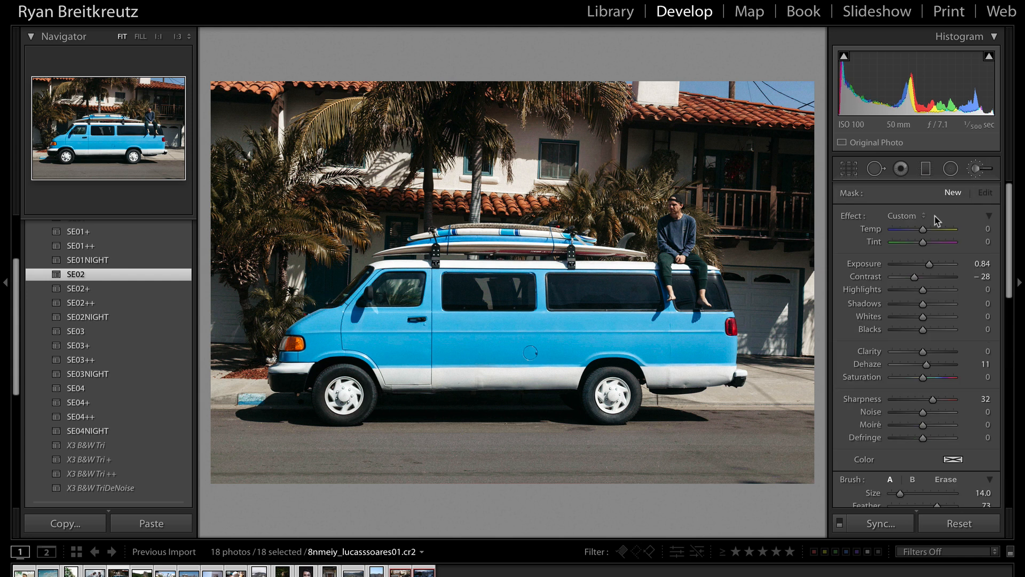
{"action": "left_click", "coordinate": [935, 218]}
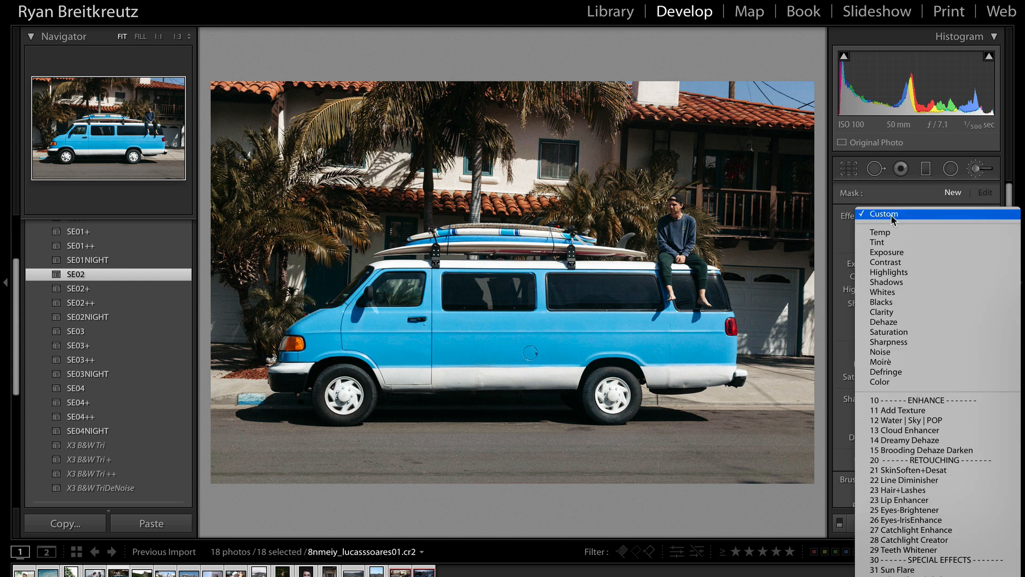
{"action": "left_click", "coordinate": [901, 410]}
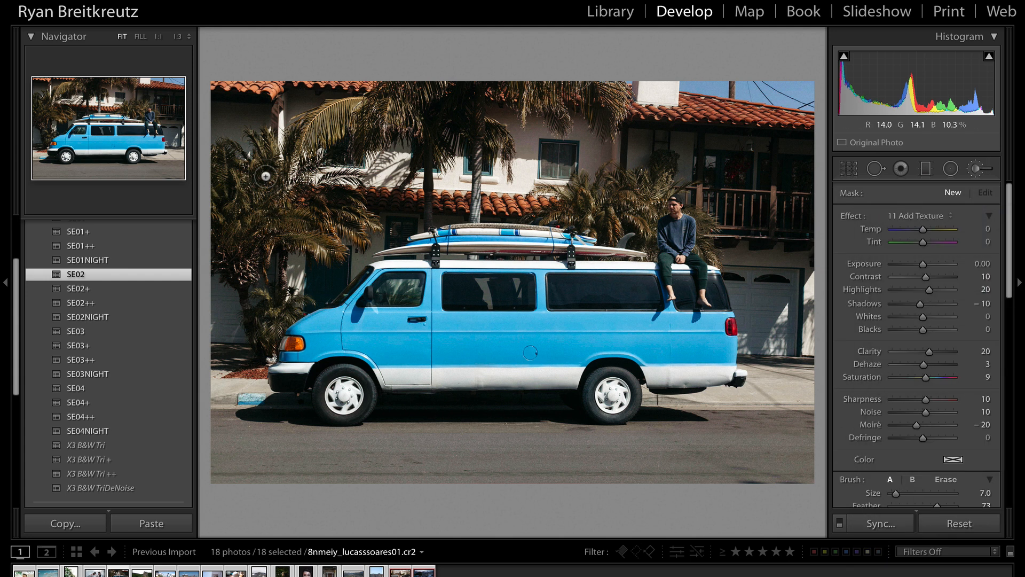
{"action": "left_click_drag", "start_coordinate": [275, 156], "coordinate": [257, 207]}
{"action": "scroll", "coordinate": [258, 207], "scroll_direction": "up", "scroll_amount": 5}
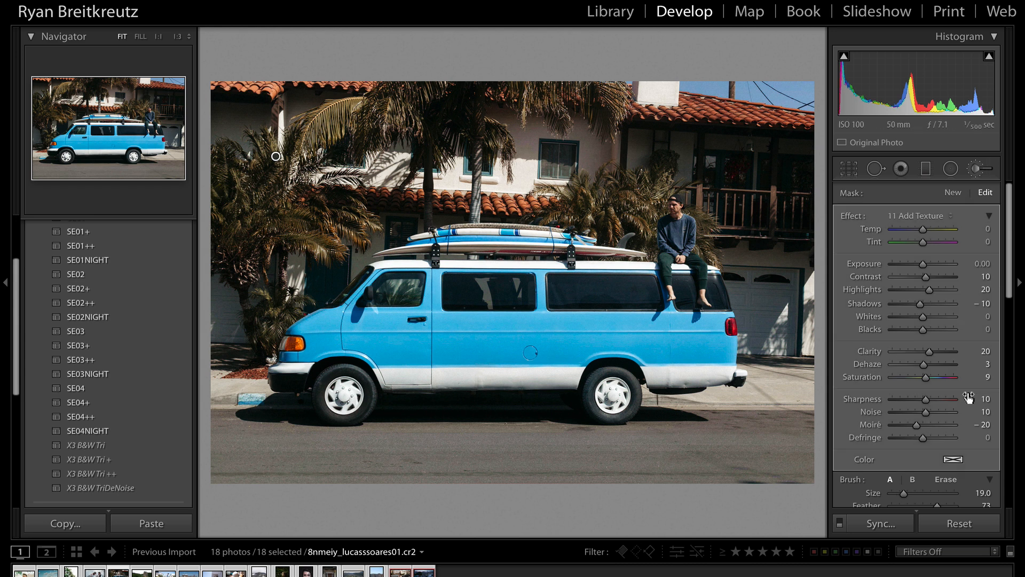
{"action": "scroll", "coordinate": [968, 397], "scroll_direction": "down", "scroll_amount": 4}
{"action": "left_click_drag", "start_coordinate": [934, 435], "coordinate": [1002, 436]}
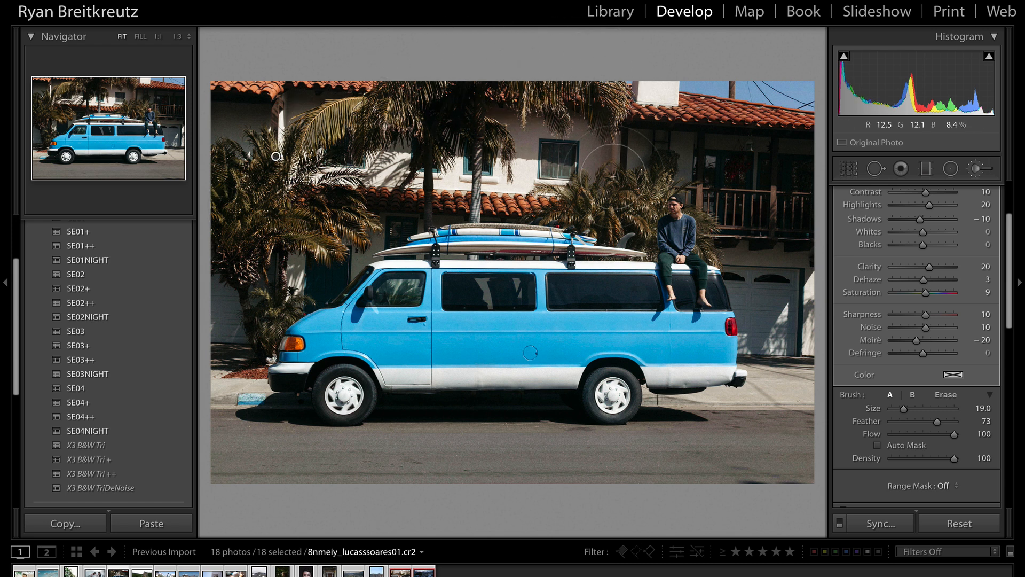
{"action": "scroll", "coordinate": [613, 177], "scroll_direction": "down", "scroll_amount": 5}
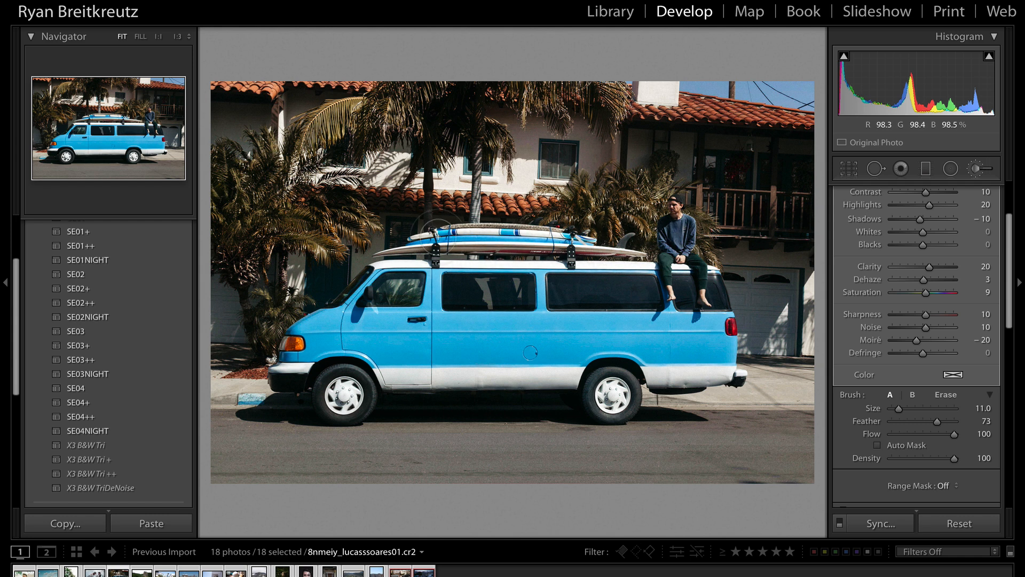
Draw a large radial filter around the blue van, centre it over the vehicle, and reset all its effect settings to zero.
{"action": "left_click", "coordinate": [952, 170]}
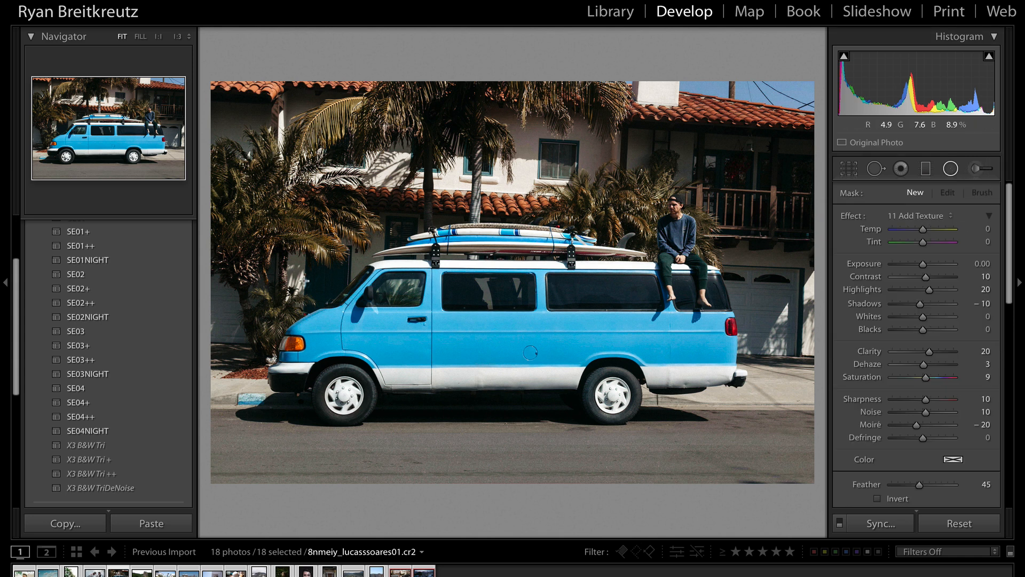
{"action": "left_click_drag", "start_coordinate": [305, 281], "coordinate": [932, 502]}
{"action": "left_click_drag", "start_coordinate": [437, 326], "coordinate": [590, 336]}
{"action": "key", "text": "alt"}
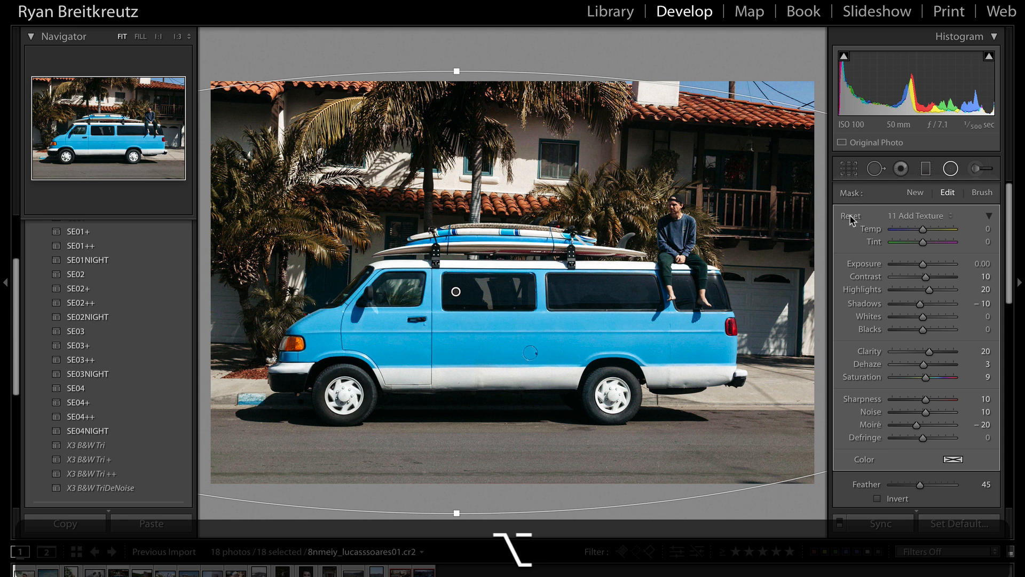
{"action": "left_click", "coordinate": [850, 217], "text": "alt"}
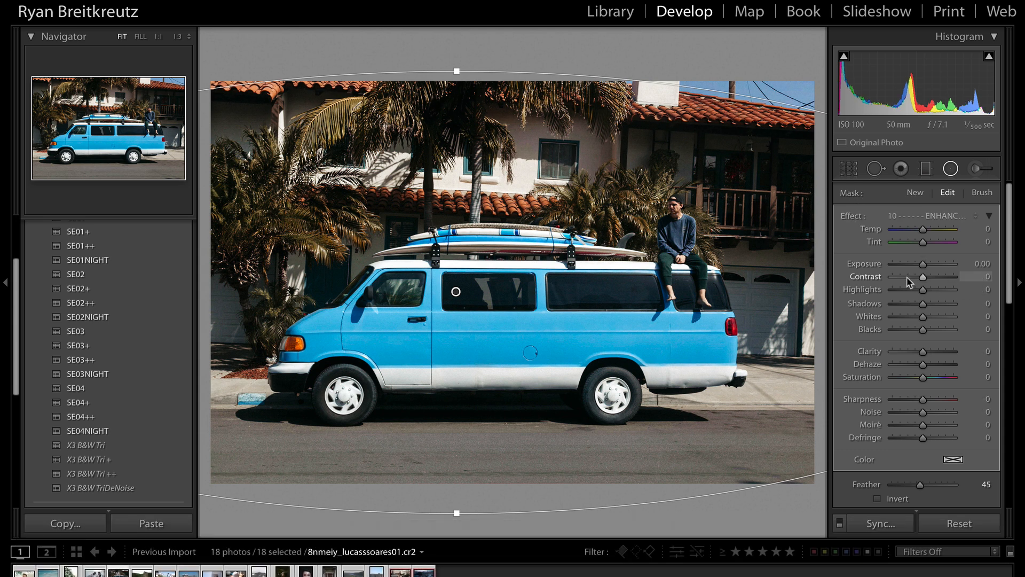
Set the radial filter's Contrast to -49 and Exposure to 0.77, invert it to affect the inside, and shift it towards the van's middle.
{"action": "mouse_move", "coordinate": [922, 277]}
{"action": "left_mouse_down"}
{"action": "mouse_move", "coordinate": [908, 278]}
{"action": "mouse_move", "coordinate": [935, 268]}
{"action": "left_mouse_up"}
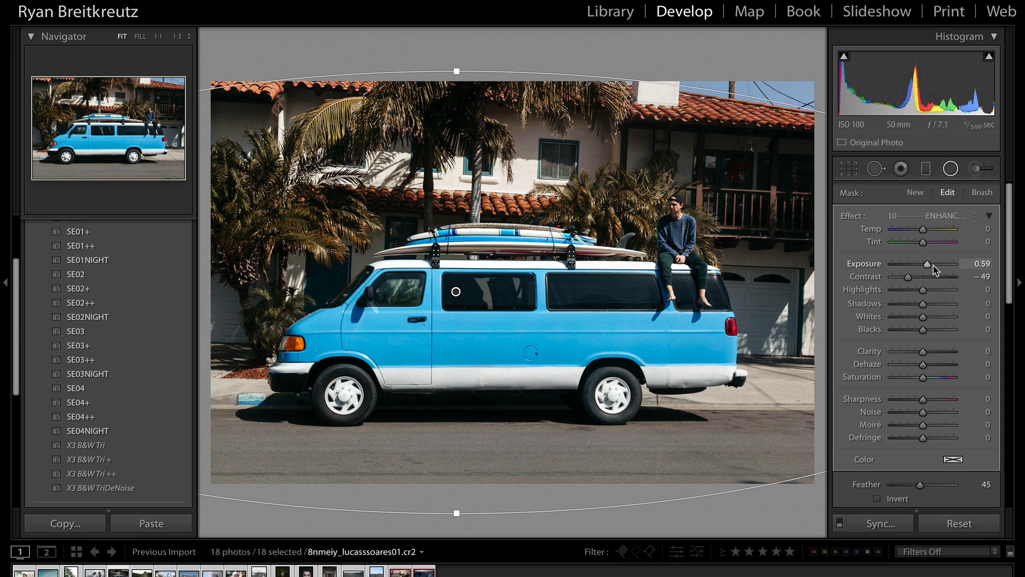
{"action": "key", "text": "apostrophe"}
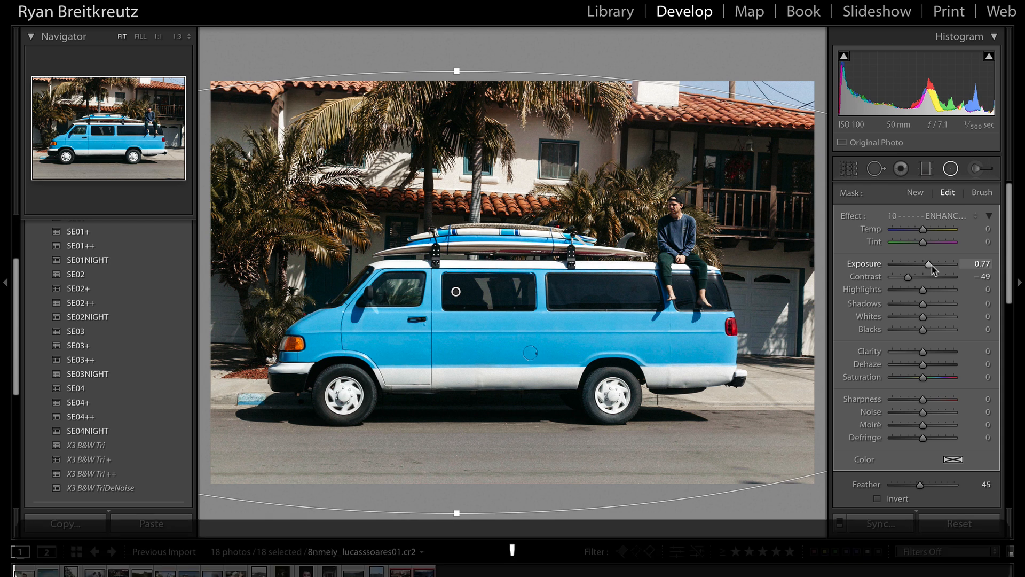
{"action": "left_click_drag", "start_coordinate": [636, 291], "coordinate": [677, 294]}
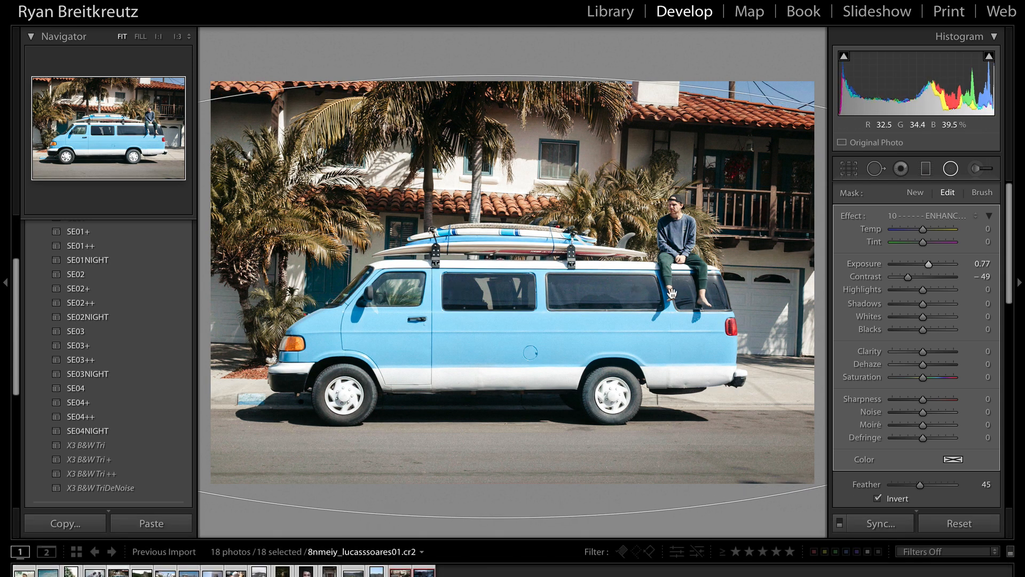
Soften the radial filter to Exposure 0.17 and Contrast -11, and lower the whole photo's Exposure to -0.33.
{"action": "left_click_drag", "start_coordinate": [929, 264], "coordinate": [919, 279]}
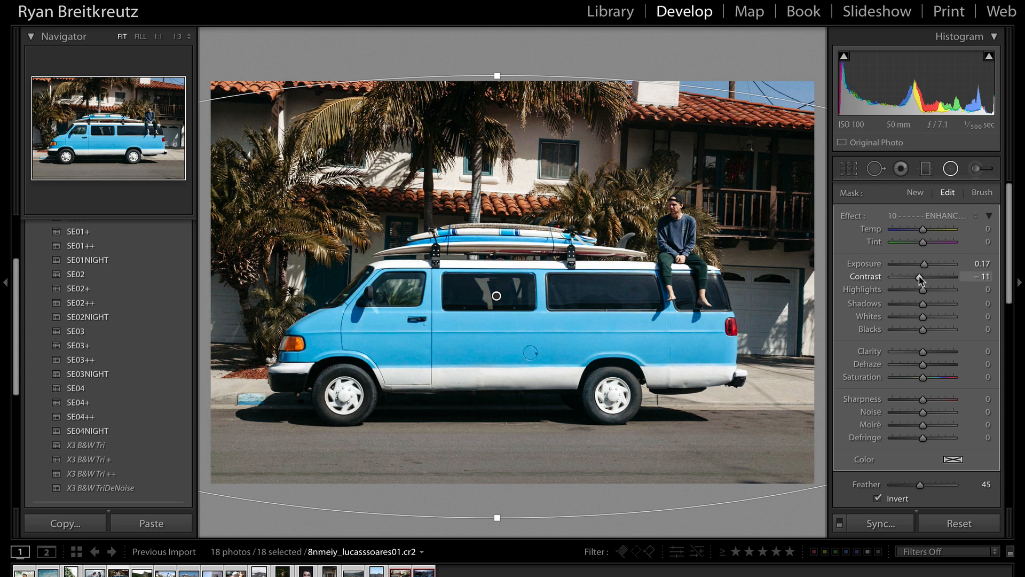
{"action": "key", "text": "shift+minus"}
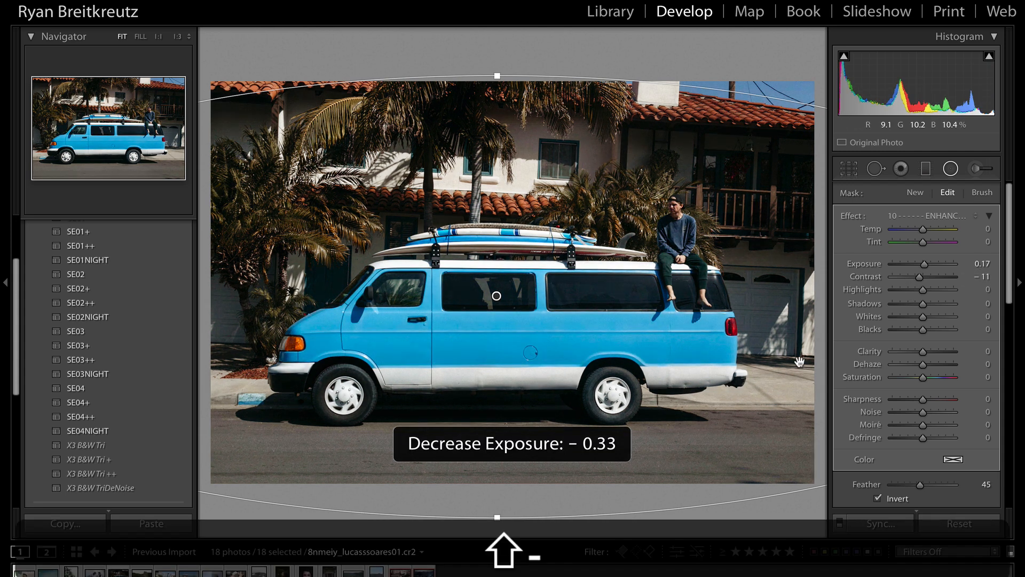
Shift the inverted radial filter around the van slightly upward with feather 20, and compare the edit with the original.
{"action": "left_click_drag", "start_coordinate": [631, 375], "coordinate": [632, 370]}
{"action": "scroll", "coordinate": [922, 433], "scroll_direction": "down", "scroll_amount": 4}
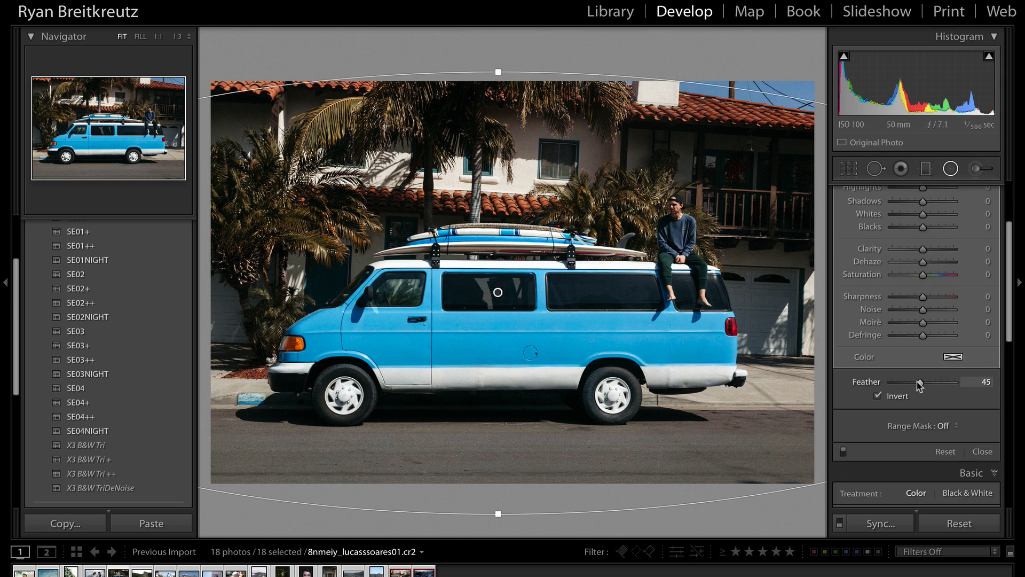
{"action": "mouse_move", "coordinate": [901, 383]}
{"action": "left_mouse_down"}
{"action": "mouse_move", "coordinate": [990, 395]}
{"action": "mouse_move", "coordinate": [857, 375]}
{"action": "mouse_move", "coordinate": [904, 388]}
{"action": "left_mouse_up"}
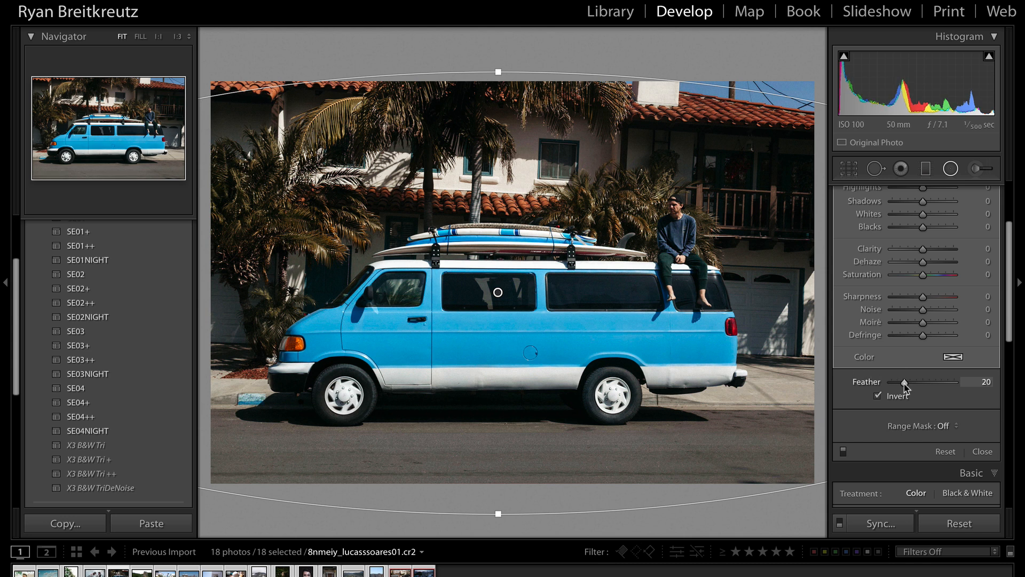
{"action": "key", "text": "Return"}
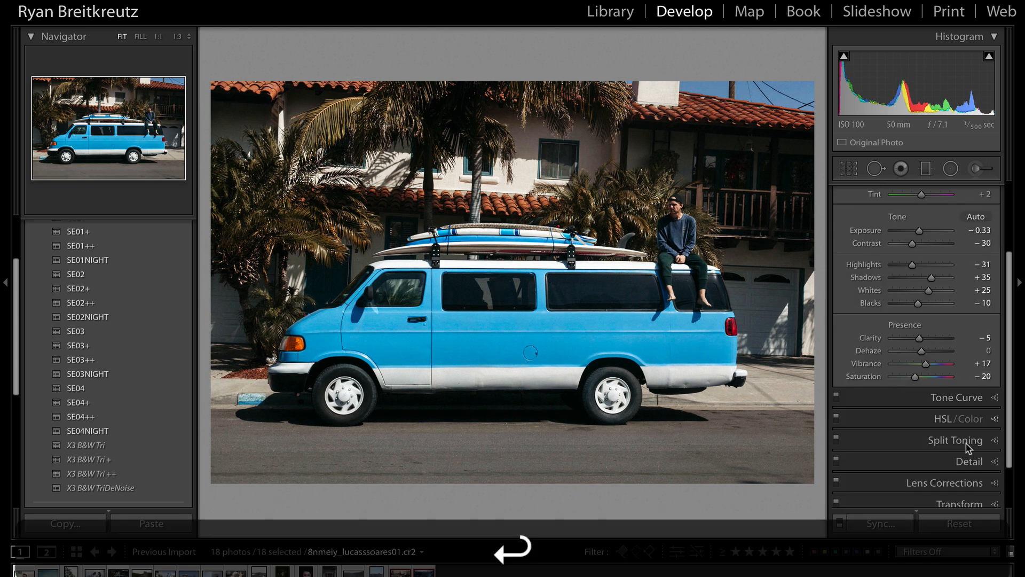
{"action": "key", "text": "backslash"}
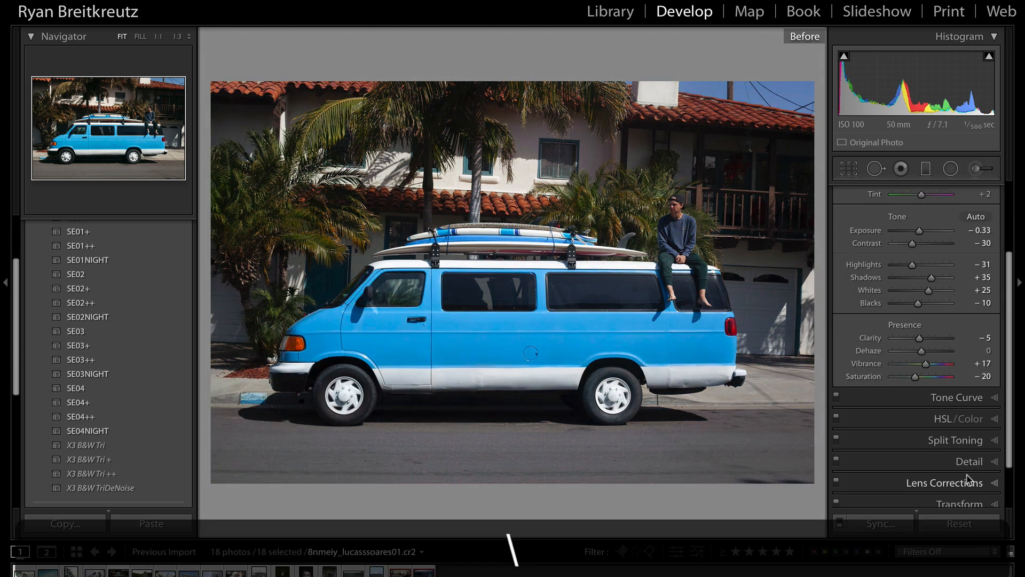
{"action": "key", "text": "backslash"}
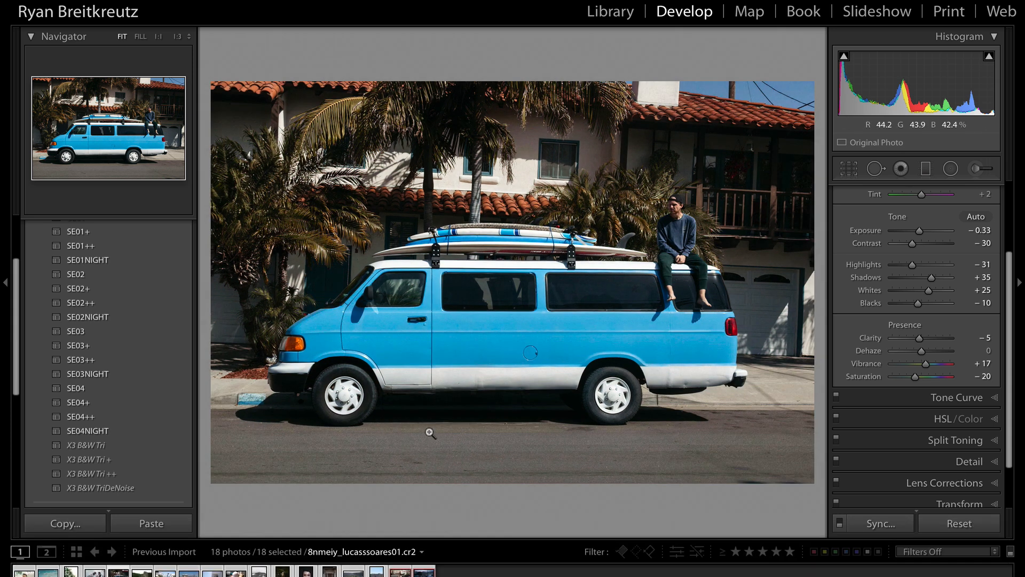
Switch to the castle photo, preview the Signature Edits | Genesis presets on it, and apply SE01.
{"action": "key", "text": "Right"}
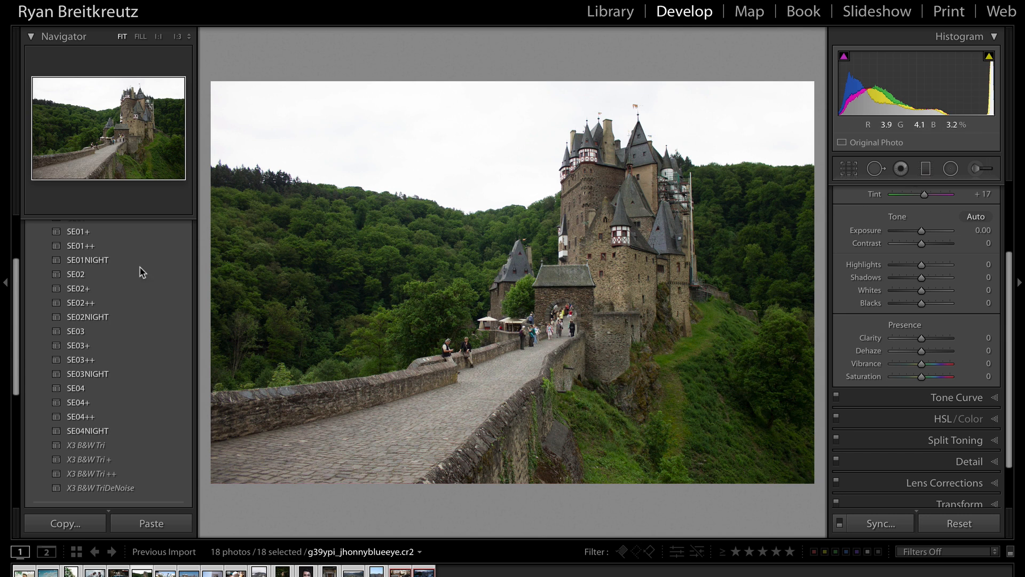
{"action": "left_click", "coordinate": [88, 232]}
{"action": "left_click", "coordinate": [86, 305]}
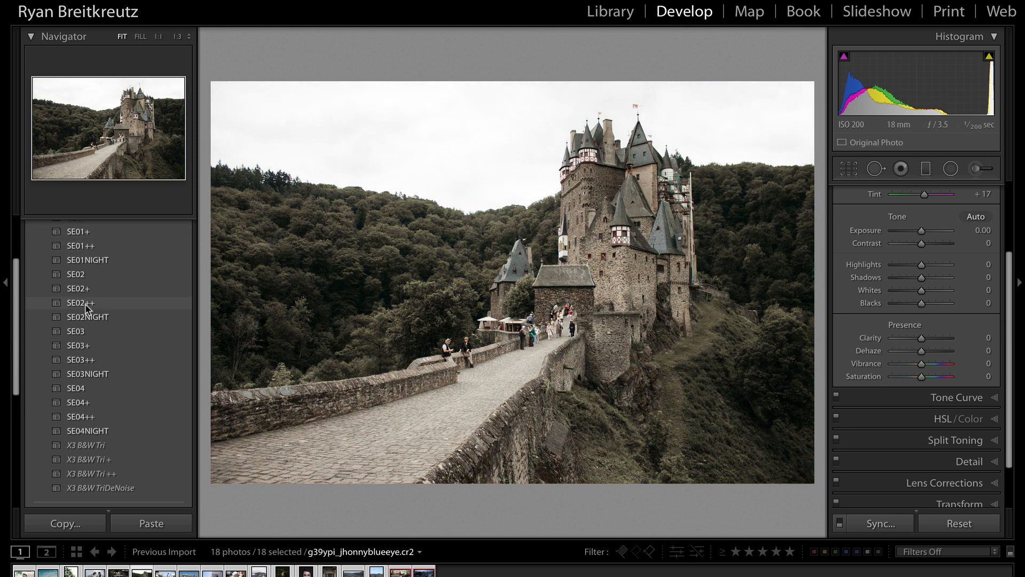
{"action": "scroll", "coordinate": [87, 357], "scroll_direction": "down", "scroll_amount": 3}
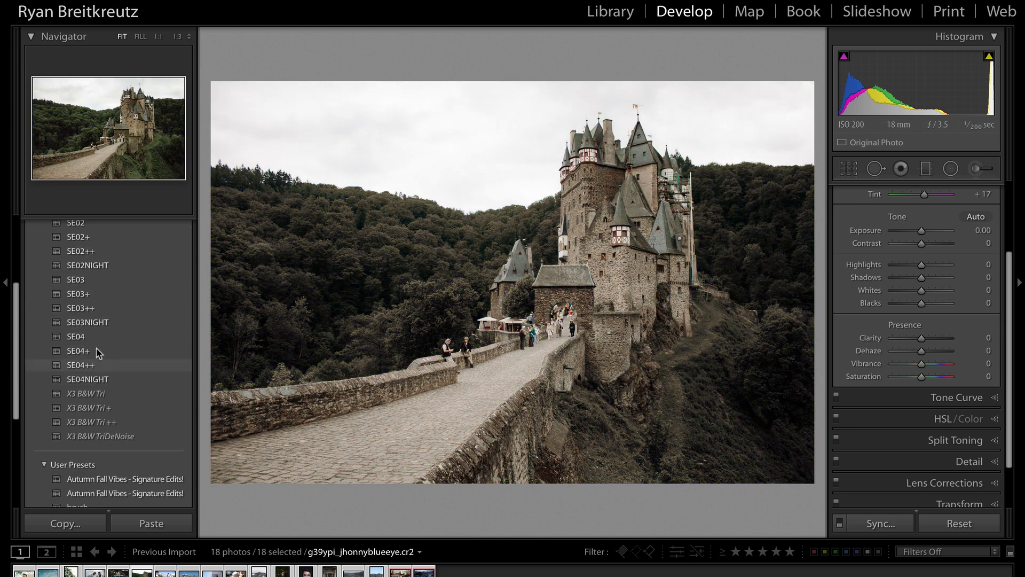
{"action": "scroll", "coordinate": [99, 350], "scroll_direction": "up", "scroll_amount": 5}
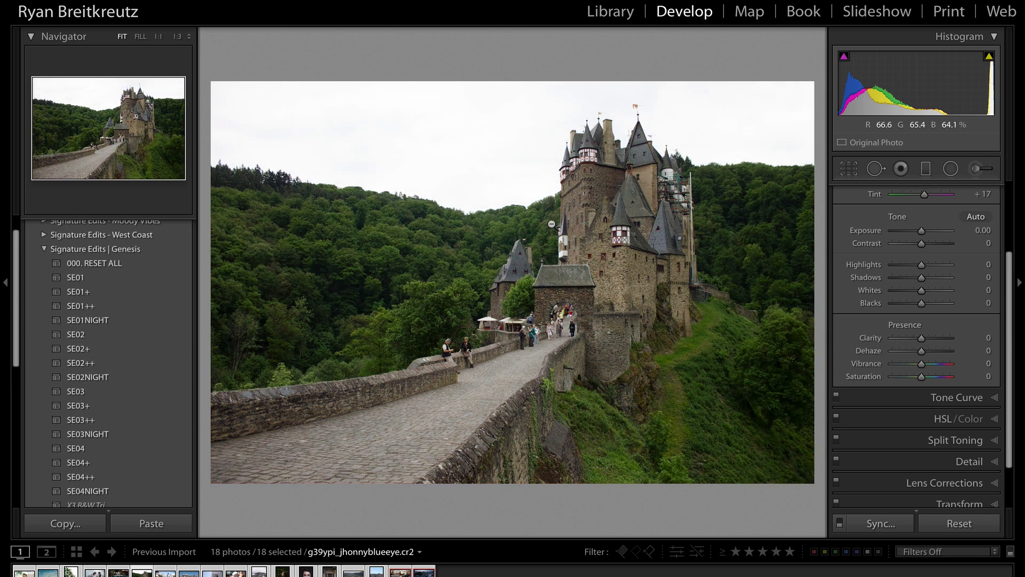
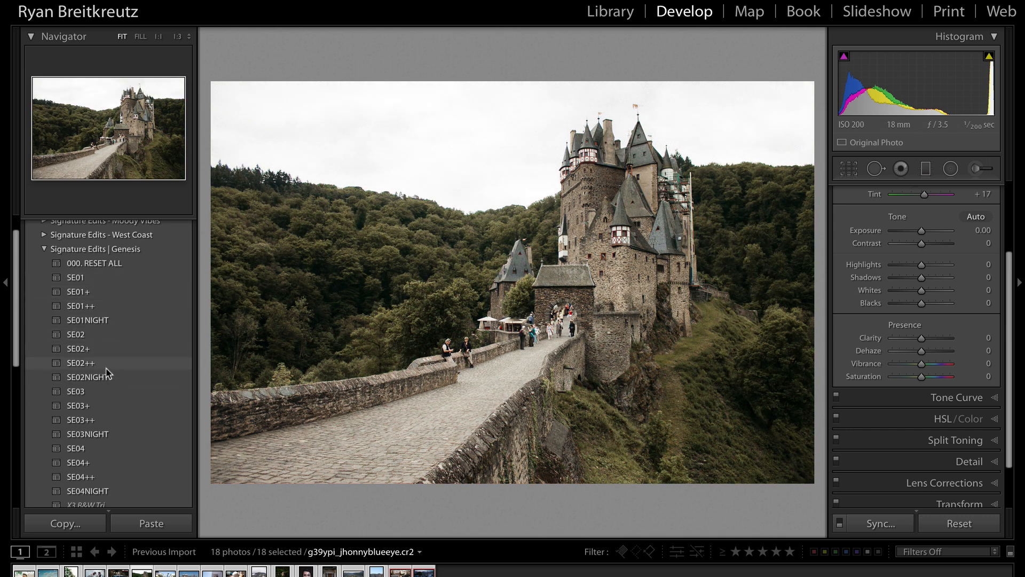
{"action": "left_click", "coordinate": [99, 282]}
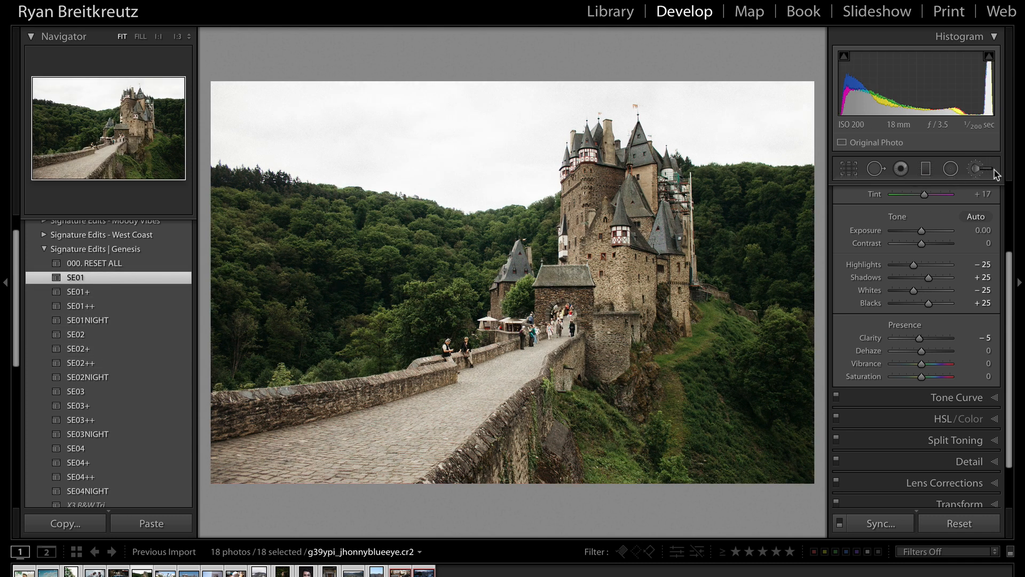
Paint the bridge and castle with the 11 Add Texture adjustment brush, and compare by removing and restoring the brush mask.
{"action": "left_click", "coordinate": [974, 170]}
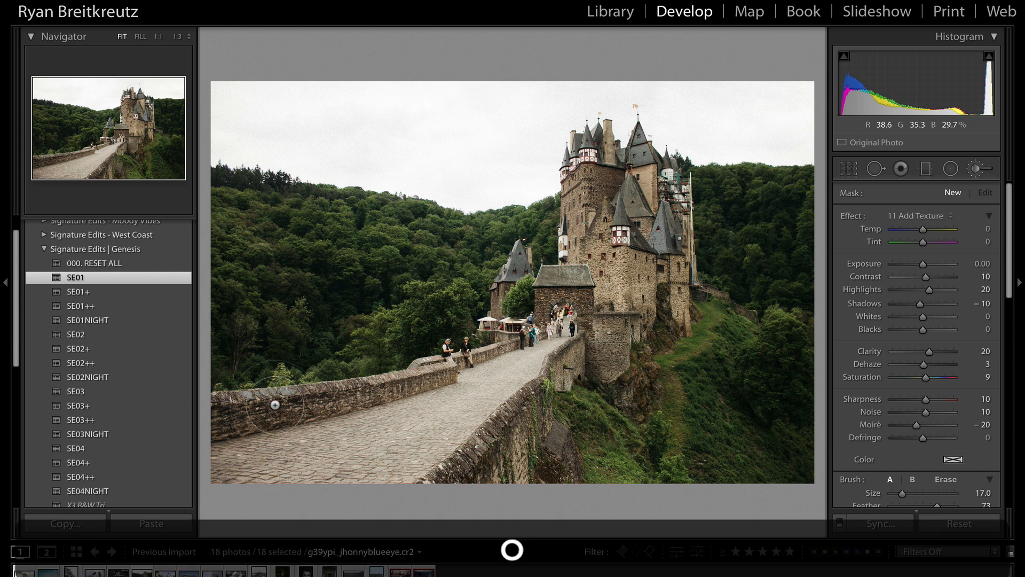
{"action": "mouse_move", "coordinate": [504, 398]}
{"action": "left_mouse_down"}
{"action": "mouse_move", "coordinate": [469, 427]}
{"action": "mouse_move", "coordinate": [473, 439]}
{"action": "mouse_move", "coordinate": [459, 393]}
{"action": "mouse_move", "coordinate": [562, 327]}
{"action": "left_mouse_up"}
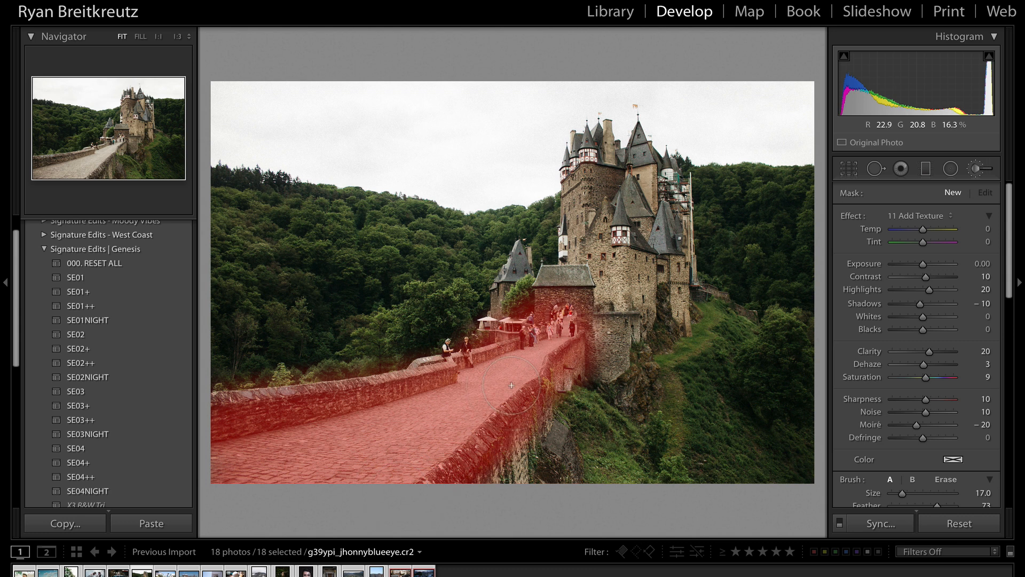
{"action": "mouse_move", "coordinate": [461, 430]}
{"action": "left_mouse_down"}
{"action": "mouse_move", "coordinate": [573, 315]}
{"action": "mouse_move", "coordinate": [550, 334]}
{"action": "mouse_move", "coordinate": [530, 299]}
{"action": "mouse_move", "coordinate": [584, 338]}
{"action": "mouse_move", "coordinate": [594, 158]}
{"action": "mouse_move", "coordinate": [634, 280]}
{"action": "mouse_move", "coordinate": [645, 204]}
{"action": "mouse_move", "coordinate": [657, 297]}
{"action": "left_mouse_up"}
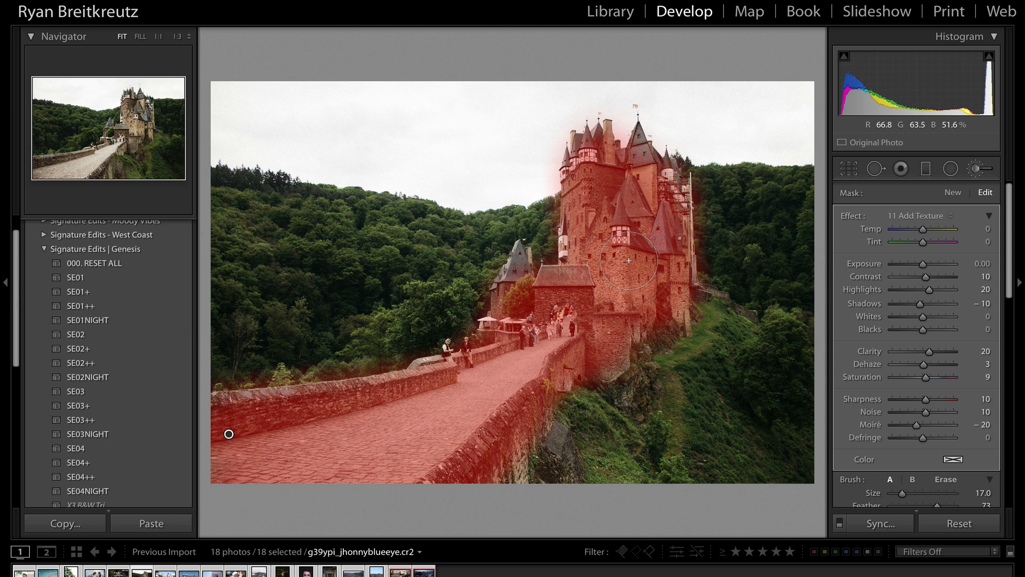
{"action": "key", "text": "o"}
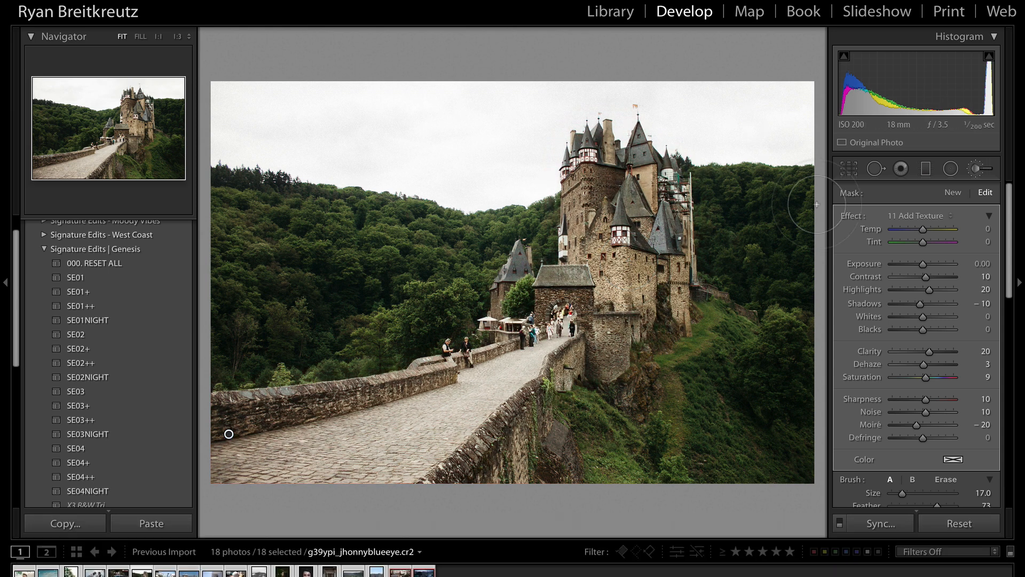
{"action": "key", "text": "BackSpace"}
{"action": "key", "text": "super+z"}
Reset the brush effects and try contrast 23, highlights 16, shadows −18, clarity 12 and sharpness 23.
{"action": "key", "text": "alt"}
{"action": "left_click", "coordinate": [853, 220], "text": "alt"}
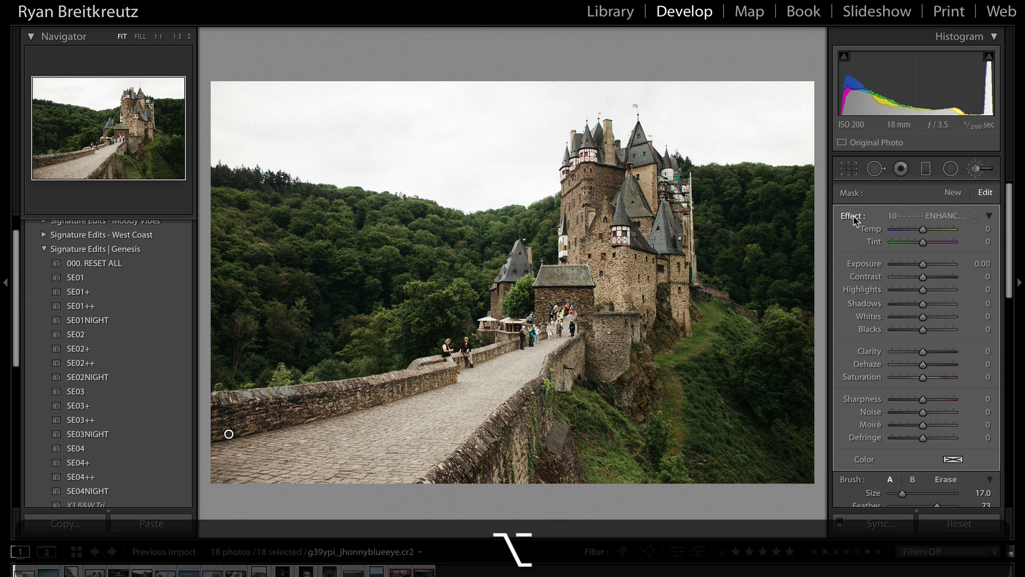
{"action": "left_click_drag", "start_coordinate": [934, 280], "coordinate": [922, 307]}
{"action": "left_click_drag", "start_coordinate": [928, 355], "coordinate": [931, 355]}
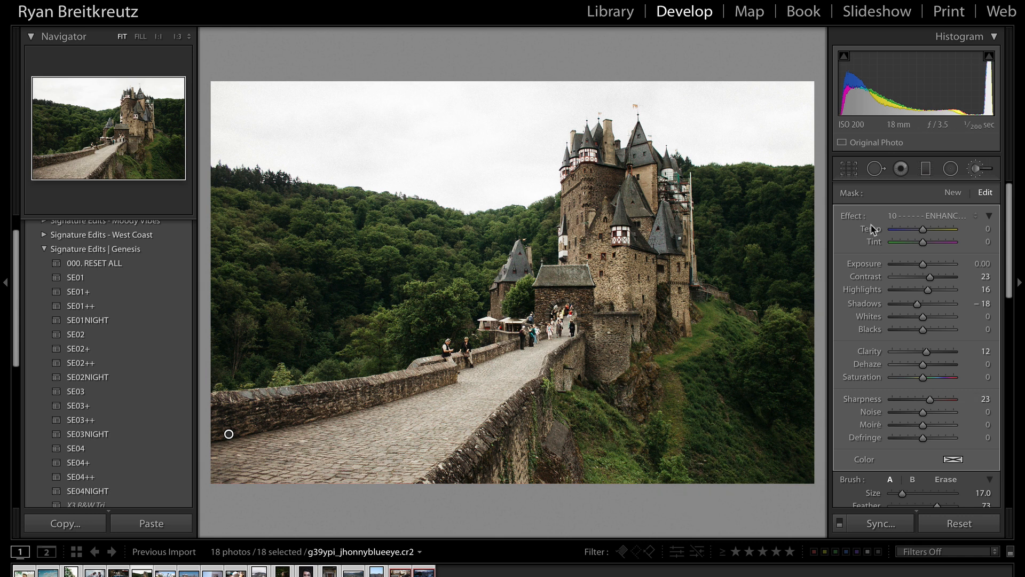
Apply the 11 Add Texture effect to the brush with saturation 0, and review the collapsed effect's preset list.
{"action": "left_click", "coordinate": [918, 216]}
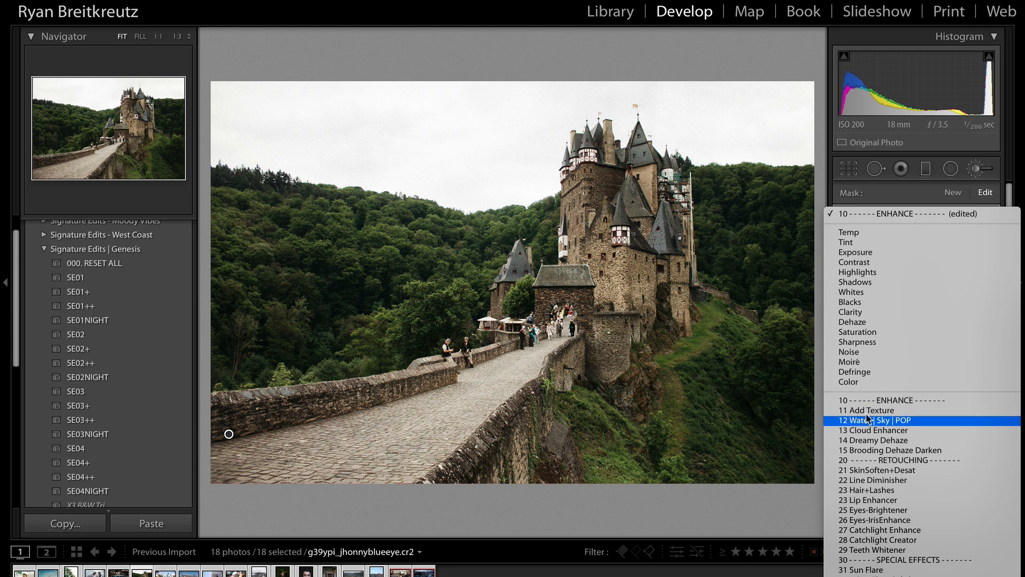
{"action": "left_click", "coordinate": [899, 296]}
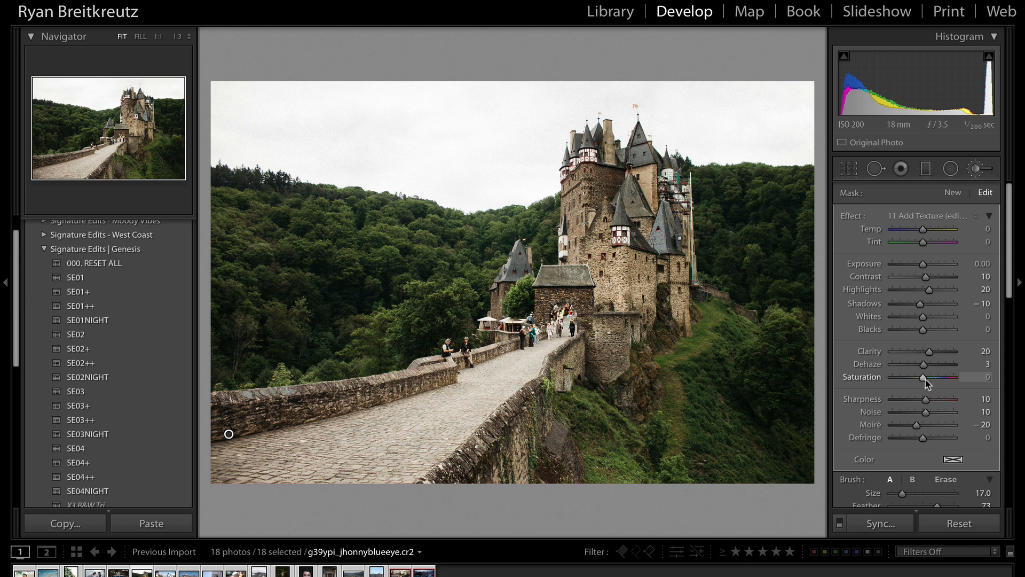
{"action": "left_click", "coordinate": [987, 215]}
{"action": "left_click", "coordinate": [959, 216]}
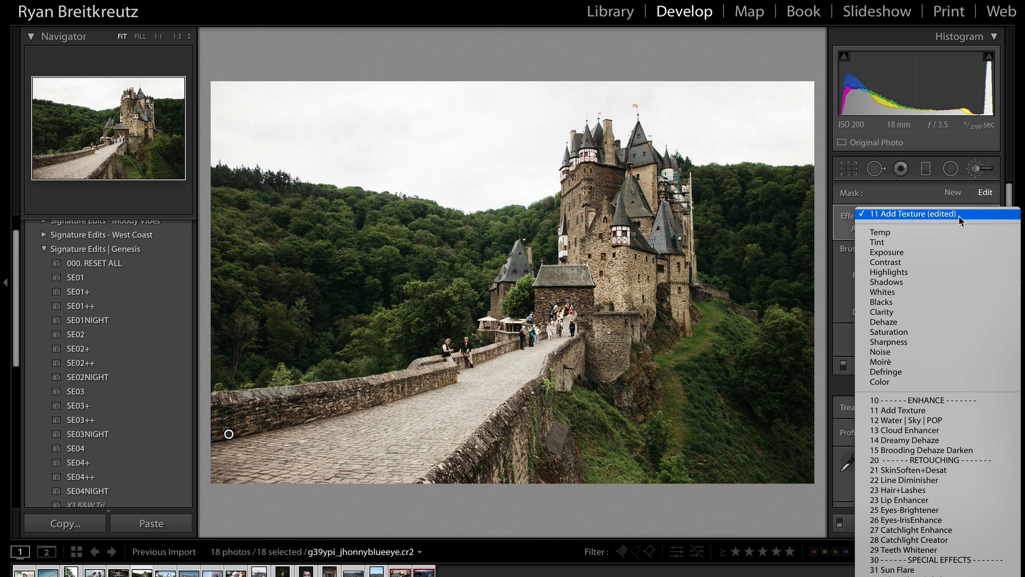
{"action": "mouse_move", "coordinate": [945, 575]}
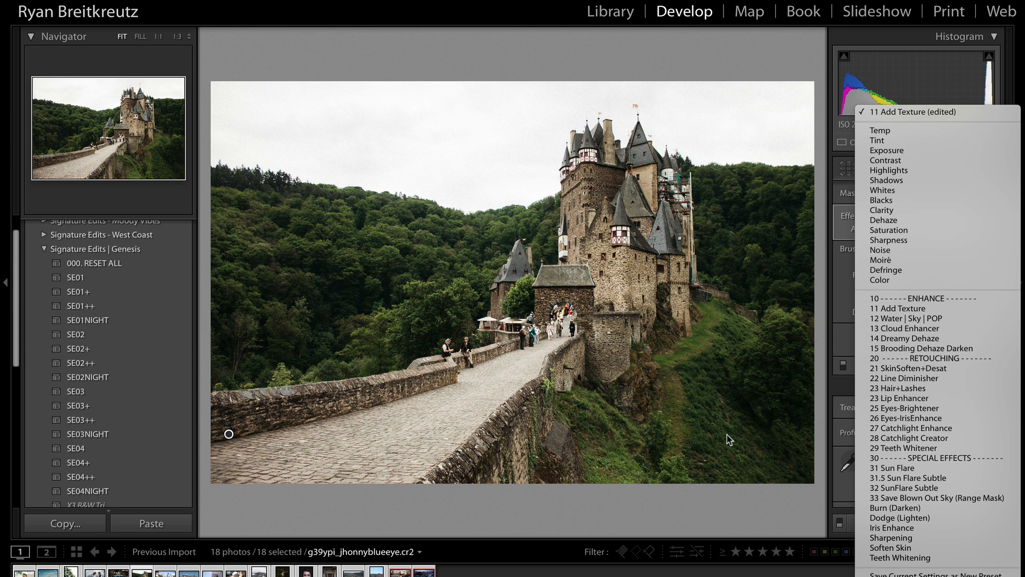
{"action": "left_click", "coordinate": [768, 540]}
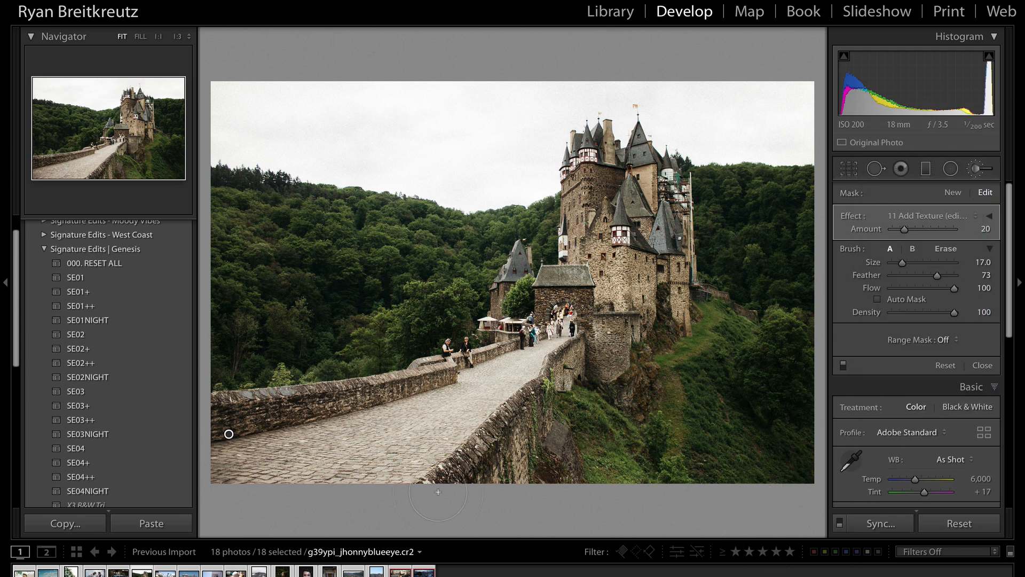
Reapply the SE01 preset to the castle photo with contrast +5, and view the preset's management options without changing it.
{"action": "left_click", "coordinate": [94, 281]}
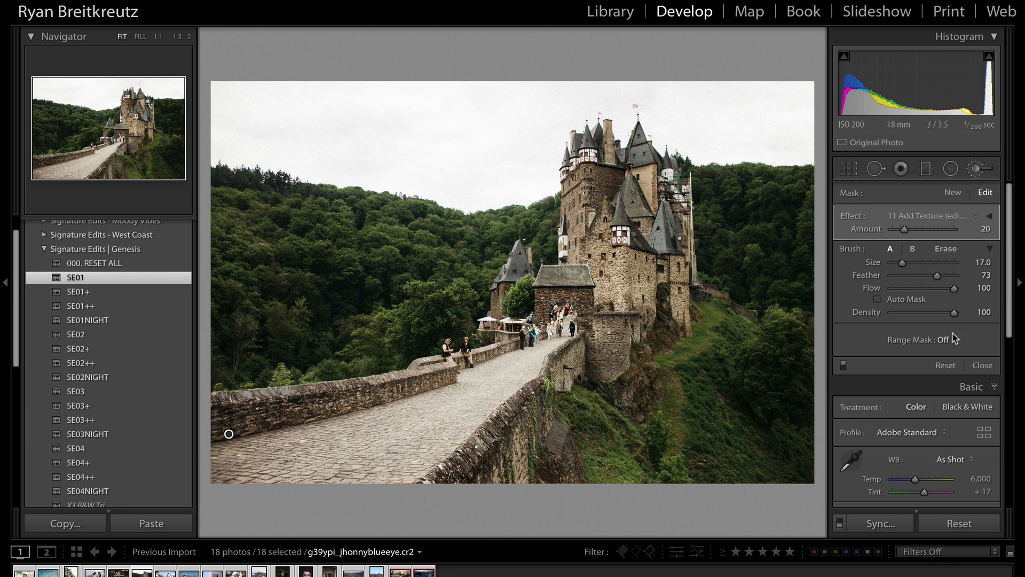
{"action": "scroll", "coordinate": [959, 387], "scroll_direction": "down", "scroll_amount": 5}
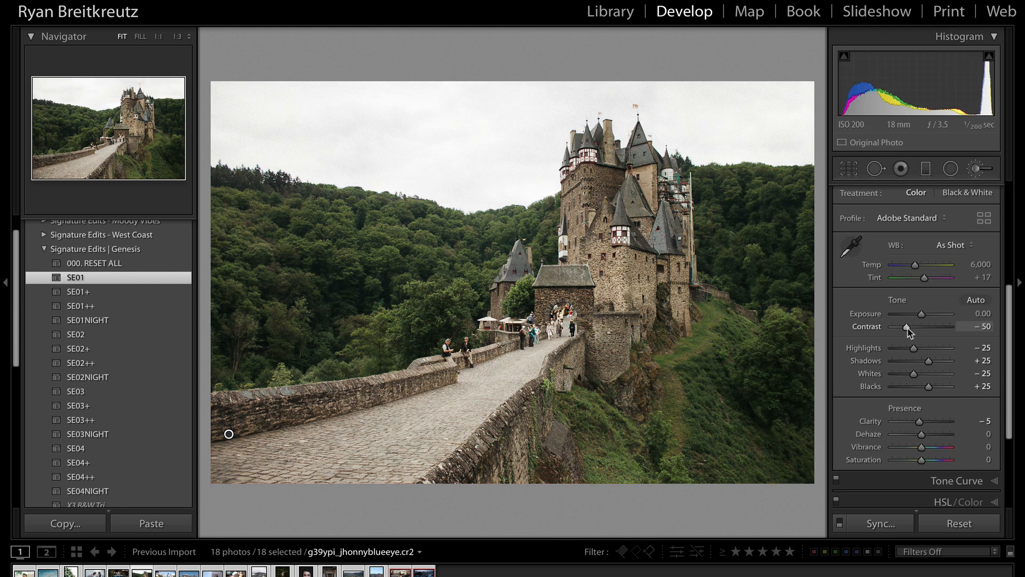
{"action": "left_click_drag", "start_coordinate": [906, 327], "coordinate": [922, 327]}
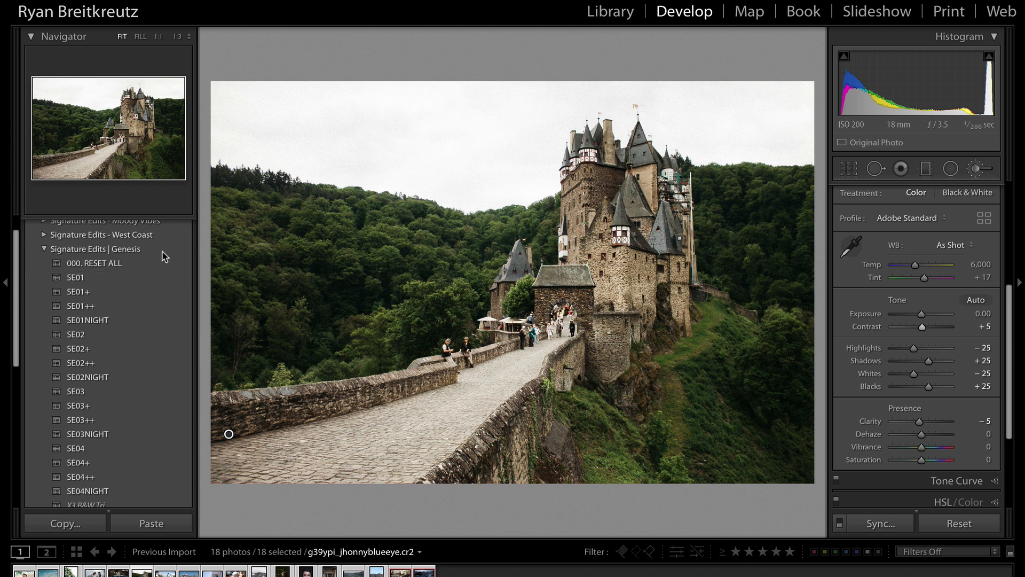
{"action": "right_click", "coordinate": [75, 282]}
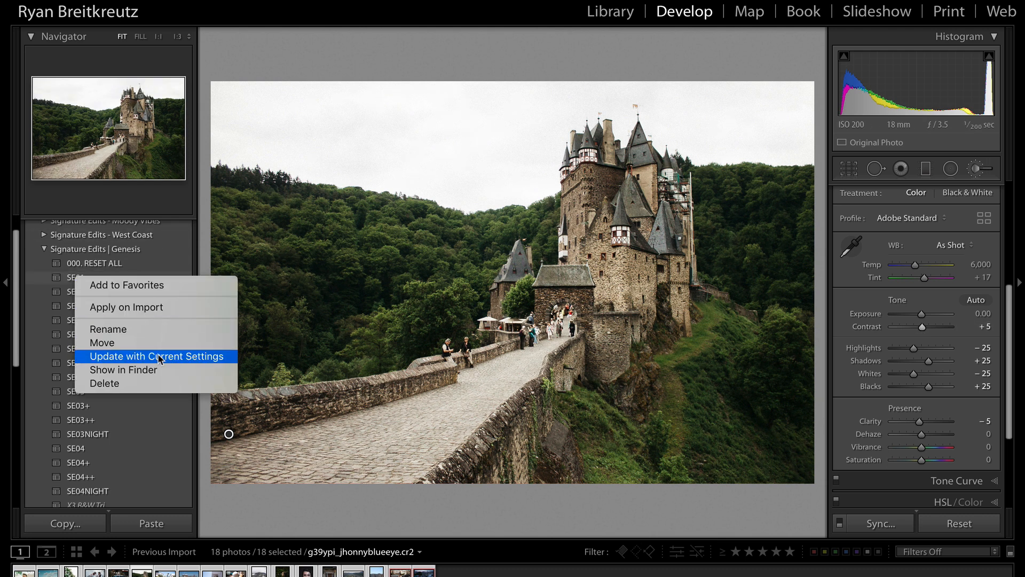
{"action": "left_click", "coordinate": [424, 234]}
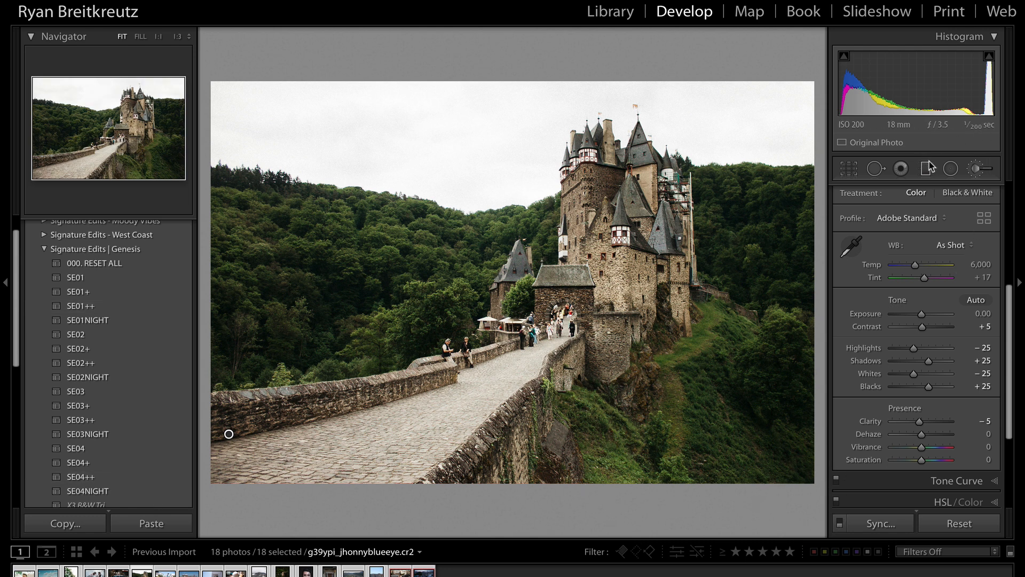
Draw a large radial filter around the castle and reset its effects to only exposure 0.36 and contrast −36.
{"action": "left_click", "coordinate": [951, 170]}
{"action": "left_click_drag", "start_coordinate": [513, 203], "coordinate": [582, 256]}
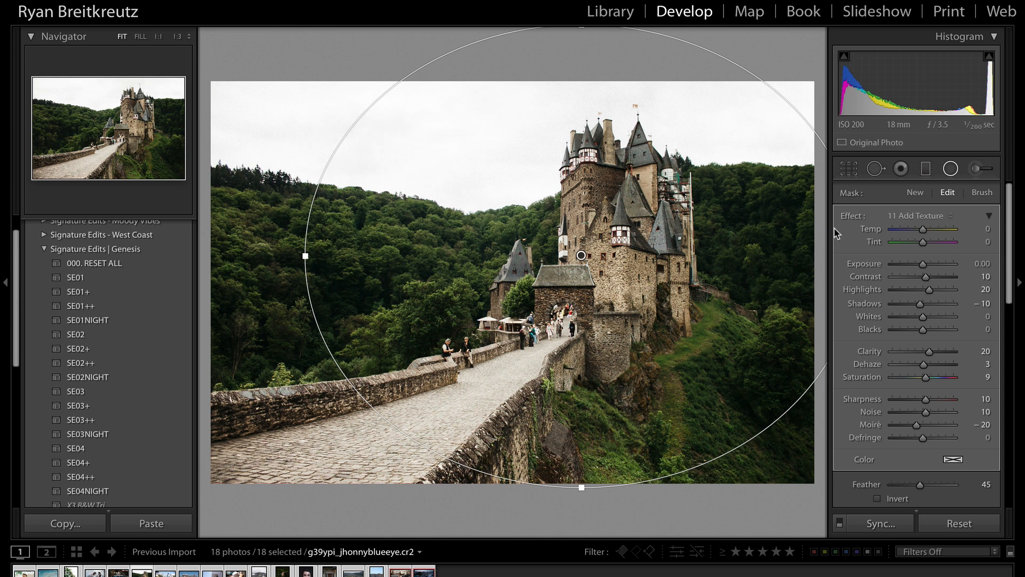
{"action": "left_click", "coordinate": [853, 216], "text": "alt"}
{"action": "mouse_move", "coordinate": [922, 276]}
{"action": "left_mouse_down"}
{"action": "mouse_move", "coordinate": [912, 277]}
{"action": "mouse_move", "coordinate": [926, 267]}
{"action": "left_mouse_up"}
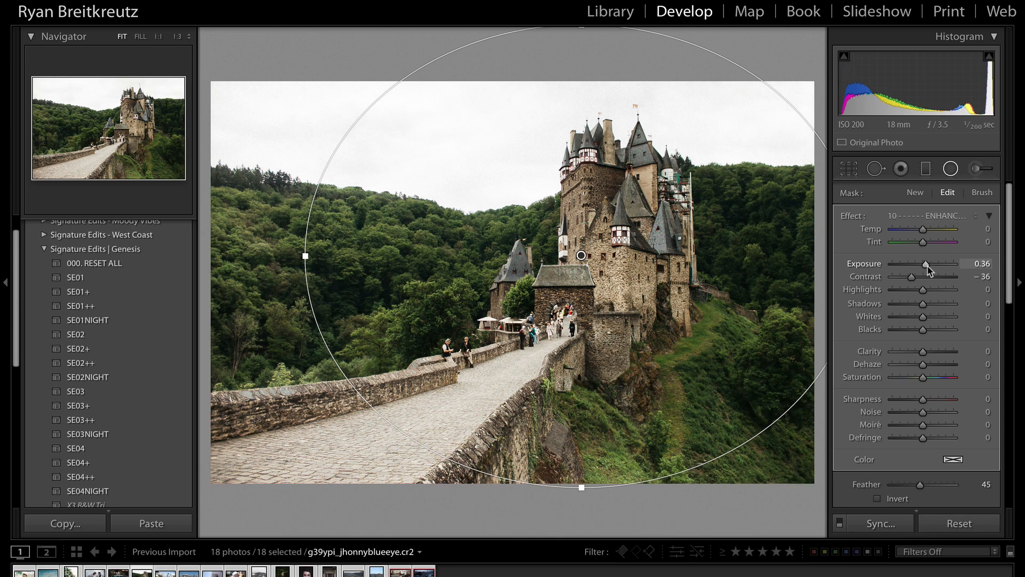
Invert and slightly shift the castle's radial filter, and lower the whole photo's exposure to −0.66.
{"action": "key", "text": "apostrophe"}
{"action": "left_click_drag", "start_coordinate": [666, 284], "coordinate": [676, 283]}
{"action": "key", "text": "shift+minus"}
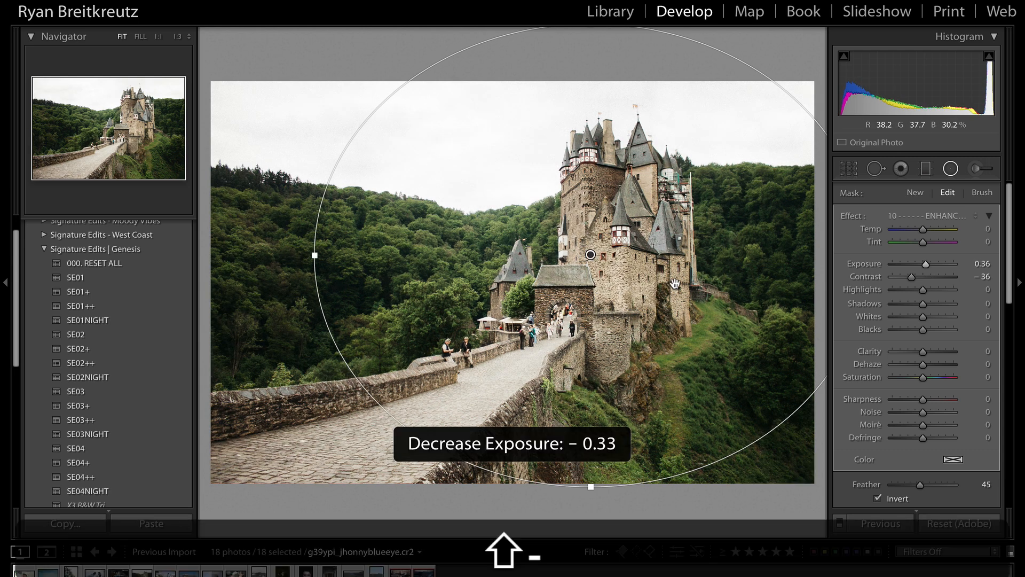
{"action": "key", "text": "shift+minus"}
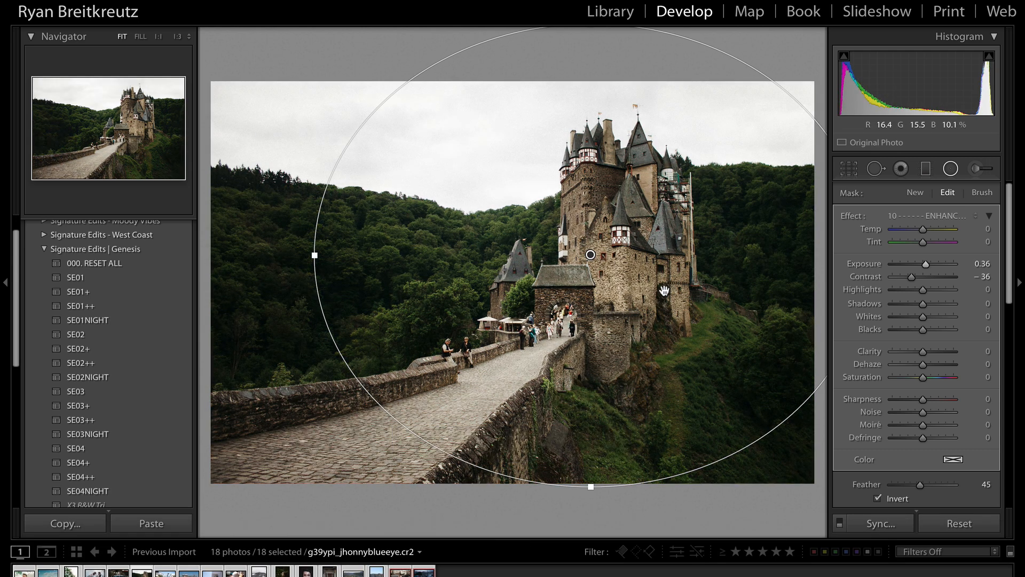
Delete the castle's radial filter and restore it to compare its effect, and close the filter tool.
{"action": "key", "text": "BackSpace"}
{"action": "key", "text": "super+z"}
{"action": "key", "text": "Return"}
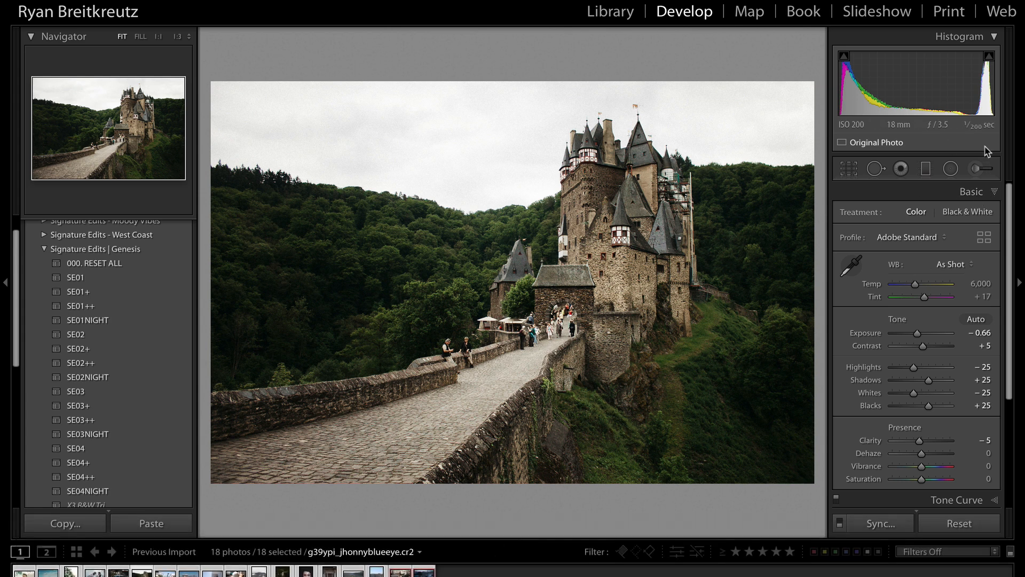
Reselect the castle's radial filter and set its feather to 71.
{"action": "left_click", "coordinate": [955, 171]}
{"action": "left_click", "coordinate": [590, 255]}
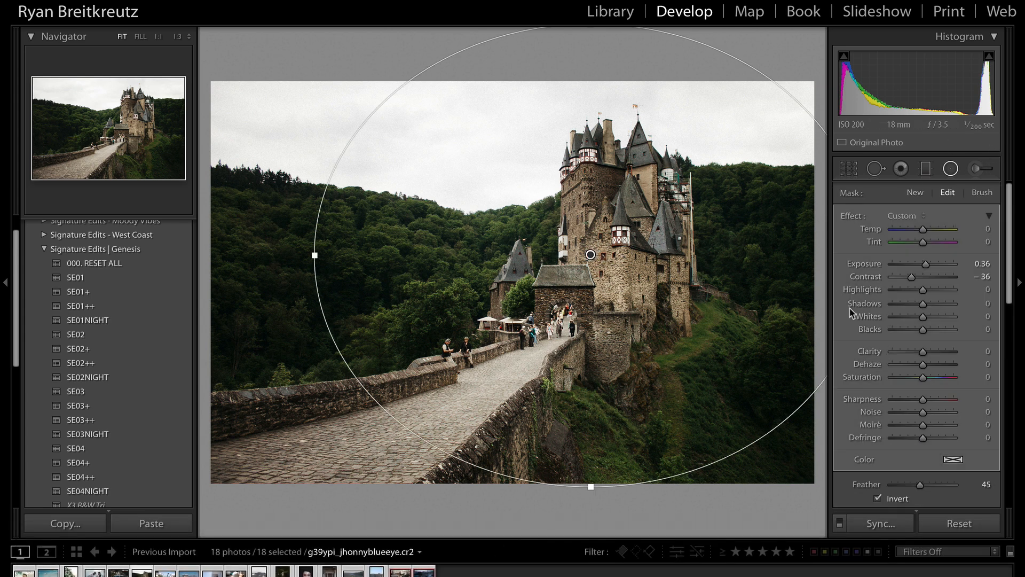
{"action": "scroll", "coordinate": [852, 325], "scroll_direction": "down", "scroll_amount": 3}
{"action": "scroll", "coordinate": [853, 326], "scroll_direction": "down", "scroll_amount": 1}
{"action": "left_click_drag", "start_coordinate": [919, 394], "coordinate": [935, 393]}
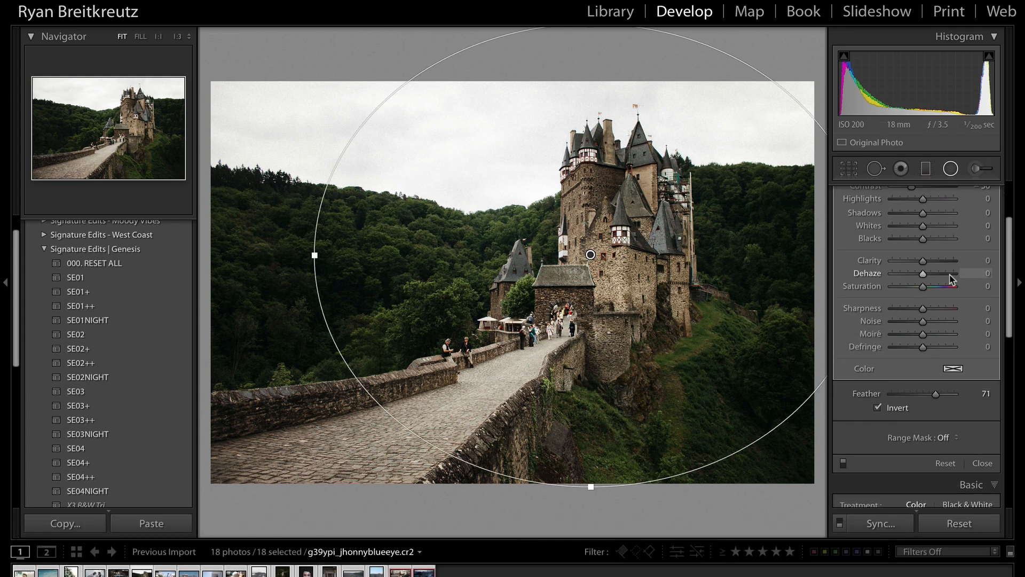
Set the exposure of the castle's radial filter to 0.20 and close the filter tool.
{"action": "scroll", "coordinate": [952, 279], "scroll_direction": "up", "scroll_amount": 3}
{"action": "scroll", "coordinate": [952, 279], "scroll_direction": "down", "scroll_amount": 1}
{"action": "left_click", "coordinate": [976, 263]}
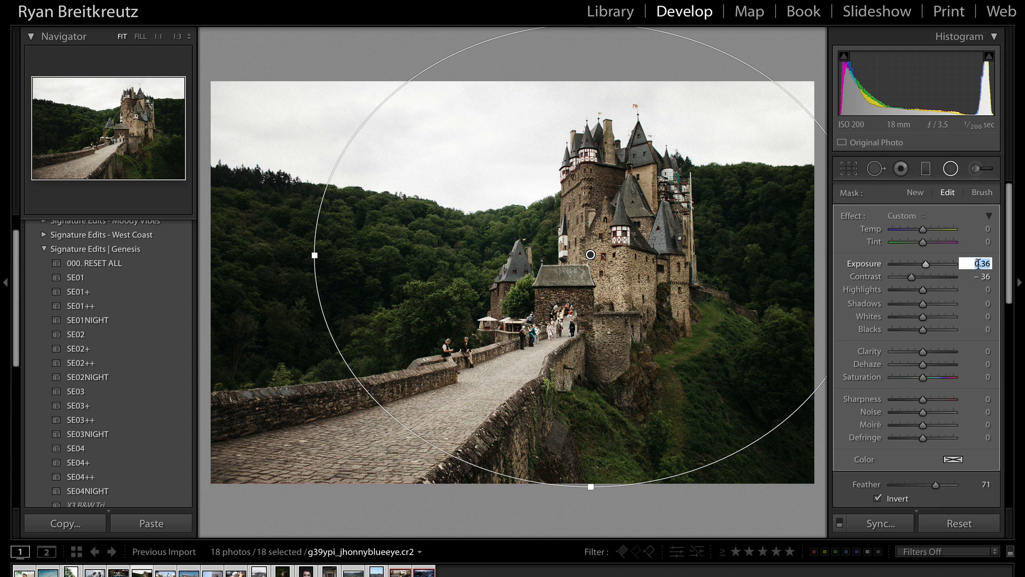
{"action": "type", "text": ".2"}
{"action": "key", "text": "Return"}
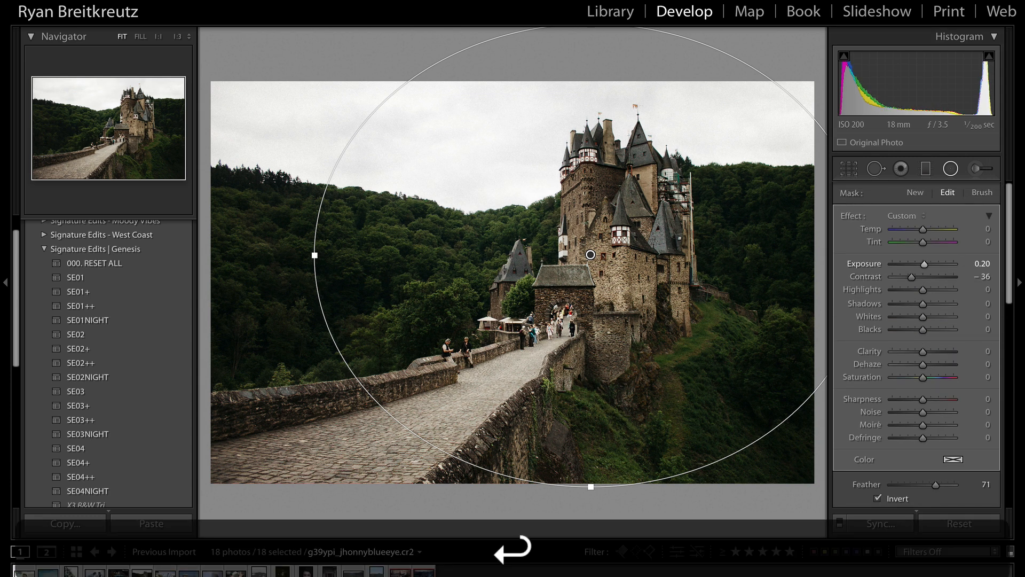
{"action": "key", "text": "Return"}
Raise the whole castle photo's exposure to −0.56 and compare the edit with the original.
{"action": "key", "text": "="}
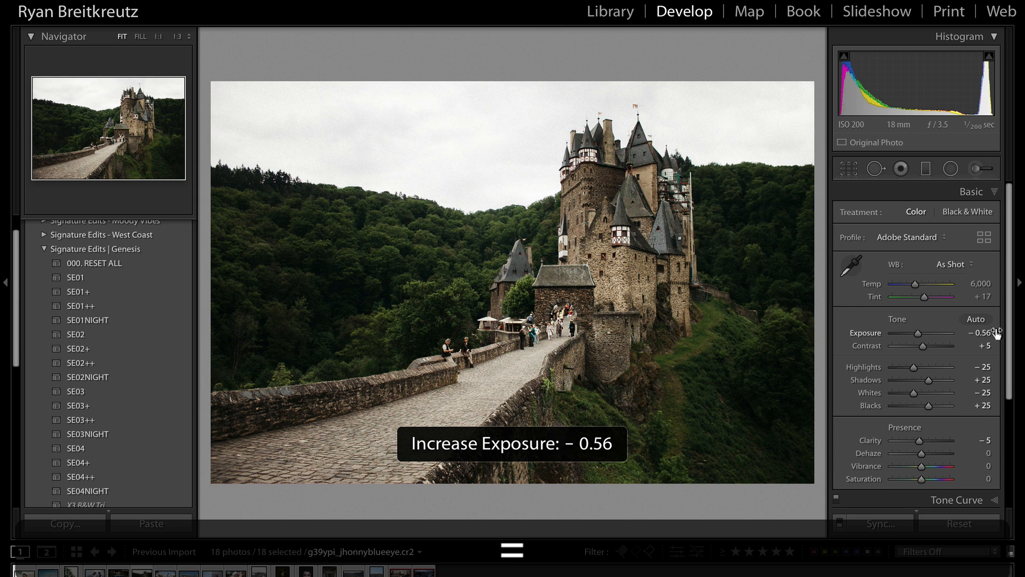
{"action": "key", "text": "backslash"}
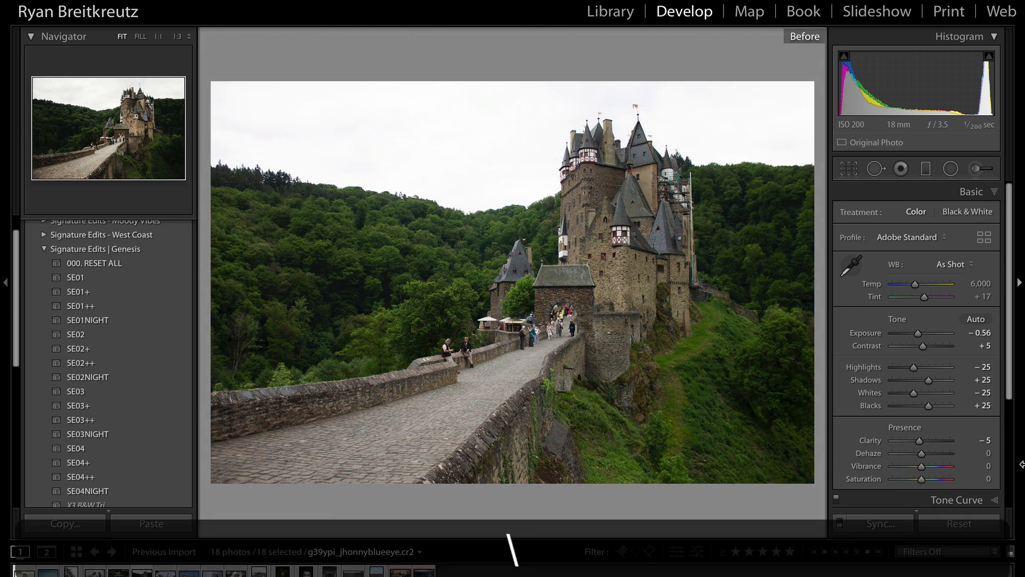
{"action": "key", "text": "backslash"}
Open the next photo, of the woman walking beside the pool, and rotate its crop slightly to straighten it.
{"action": "key", "text": "Right"}
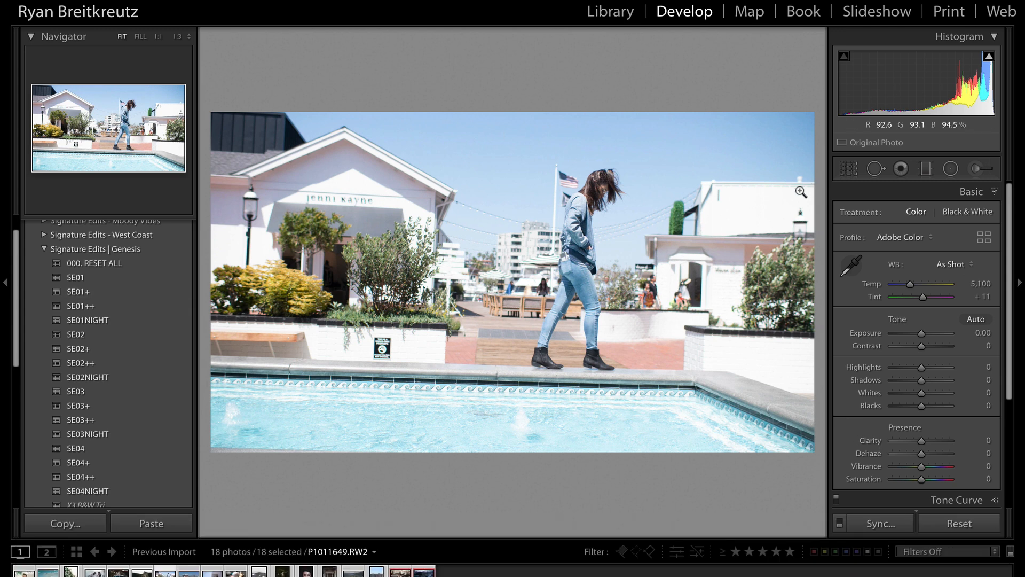
{"action": "key", "text": "r"}
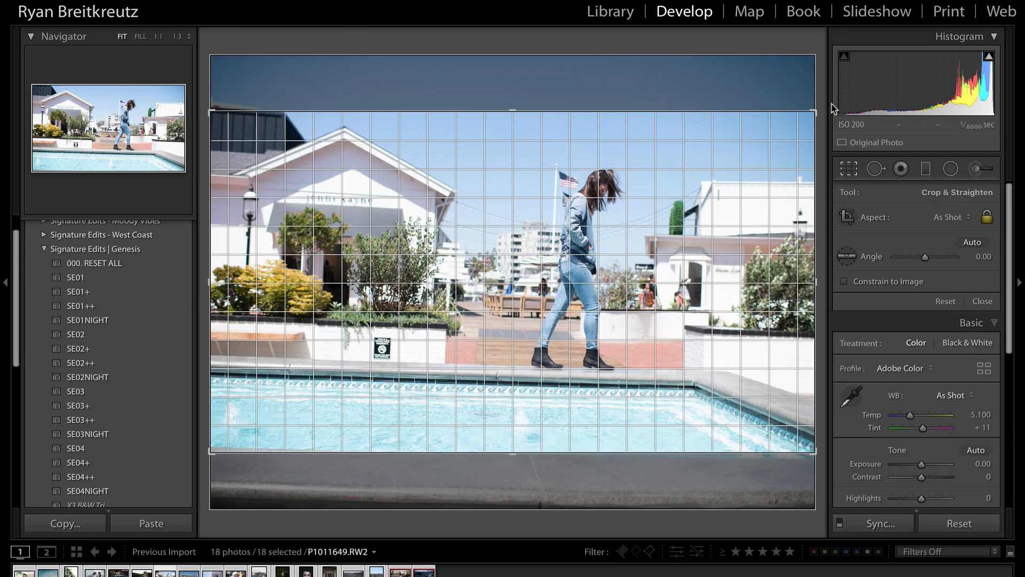
{"action": "left_click_drag", "start_coordinate": [818, 95], "coordinate": [810, 88]}
{"action": "key", "text": "Return"}
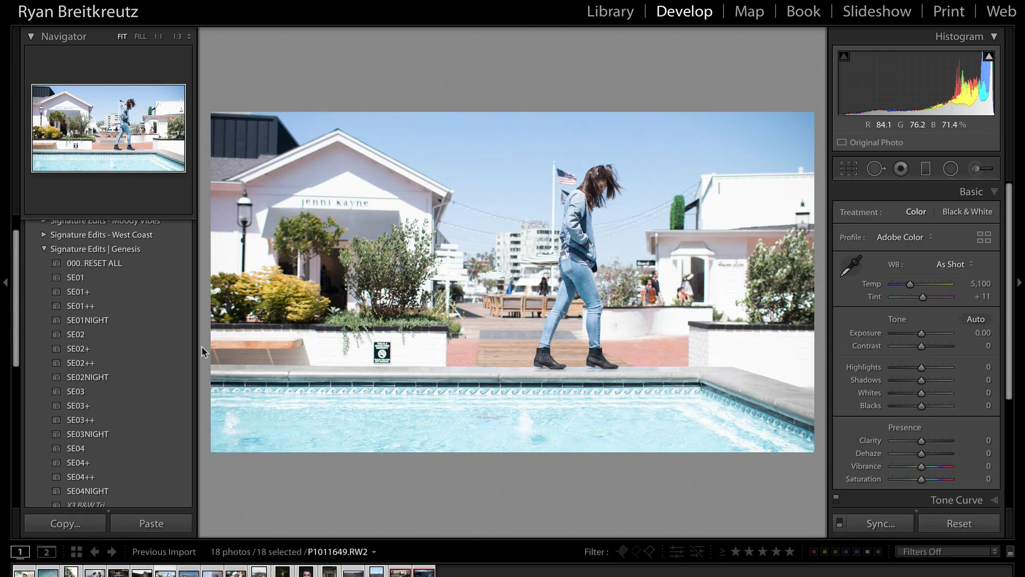
Preview Genesis presets such as SE01, SE02 and X3 B&W Tri on the poolside photo.
{"action": "left_click", "coordinate": [94, 281]}
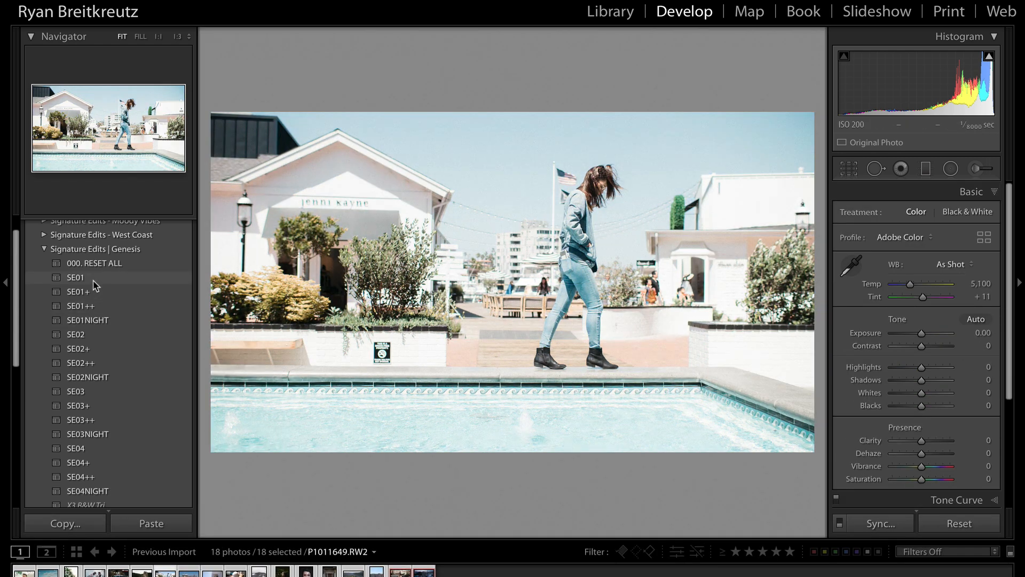
{"action": "left_click", "coordinate": [103, 336]}
{"action": "left_click", "coordinate": [109, 421]}
{"action": "scroll", "coordinate": [107, 419], "scroll_direction": "down", "scroll_amount": 3}
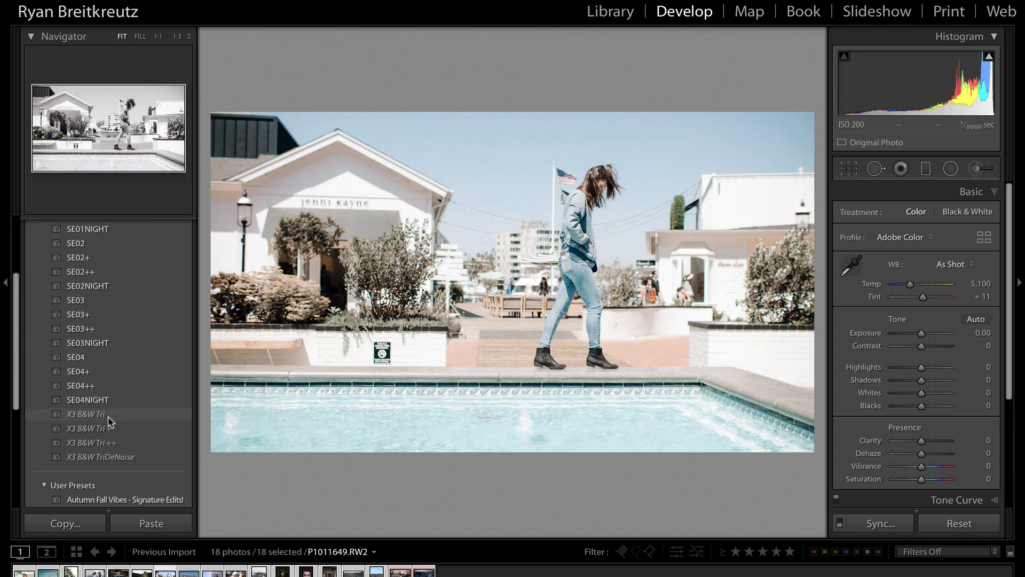
{"action": "left_click", "coordinate": [105, 415]}
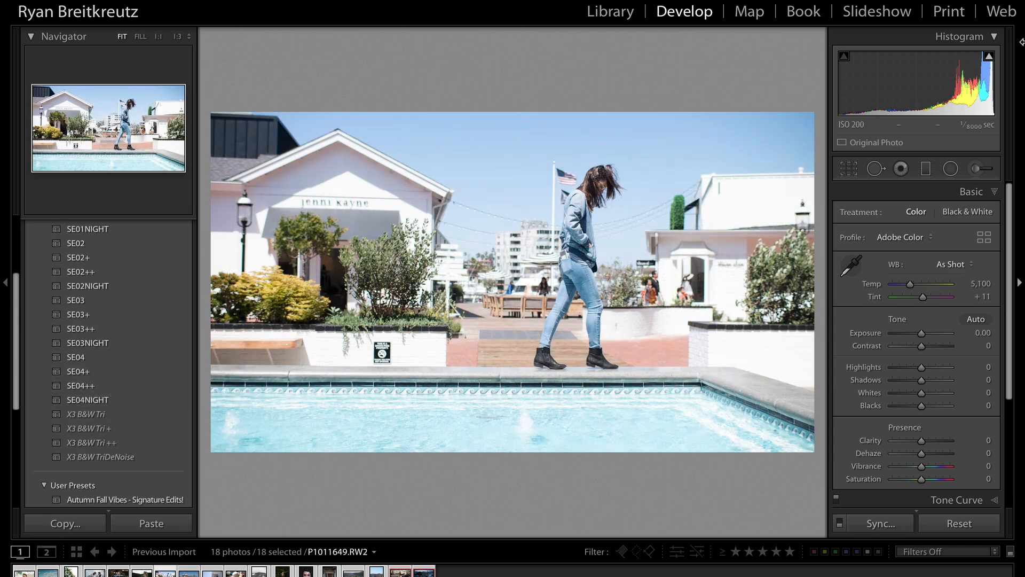
Lower the poolside photo's exposure to −0.90 and apply the SE01 preset.
{"action": "key", "text": "minus"}
{"action": "key", "text": "minus"}
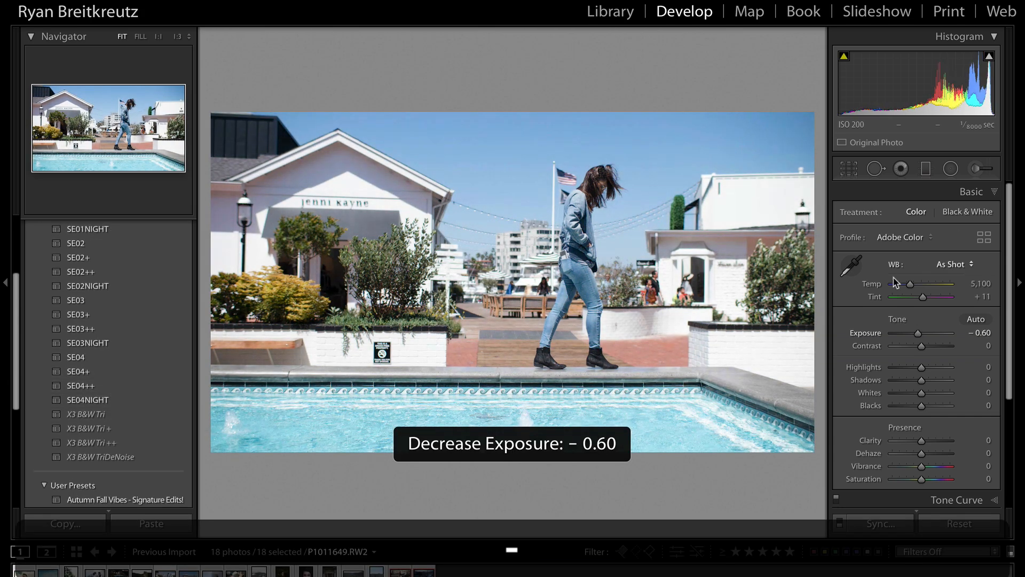
{"action": "key", "text": "minus"}
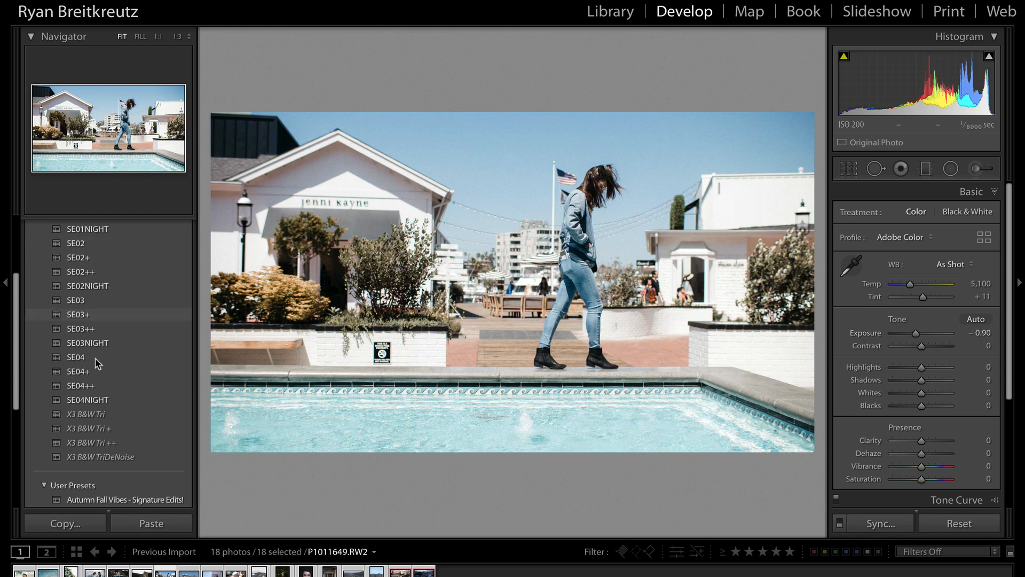
{"action": "scroll", "coordinate": [99, 347], "scroll_direction": "up", "scroll_amount": 3}
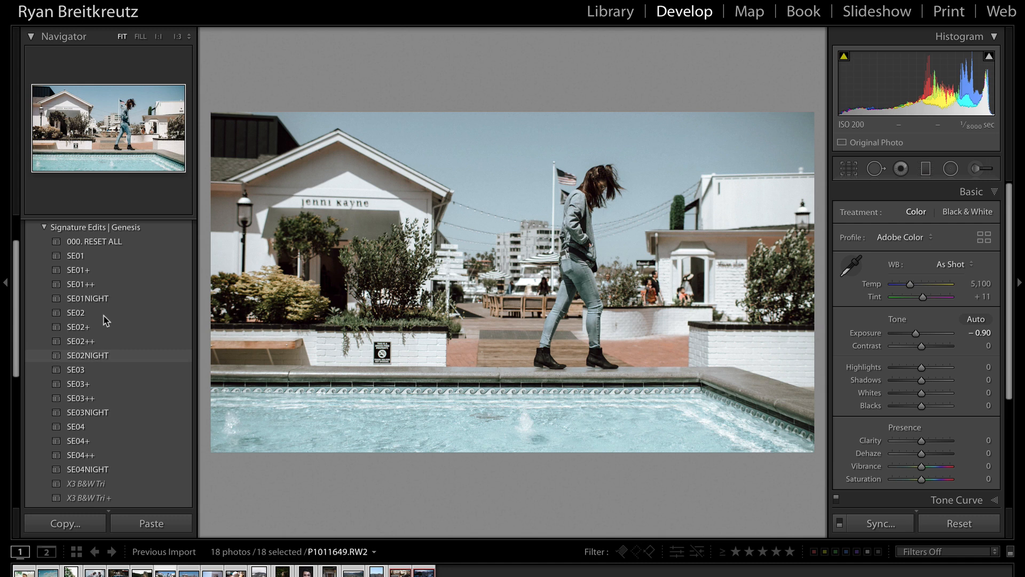
{"action": "left_click", "coordinate": [90, 259]}
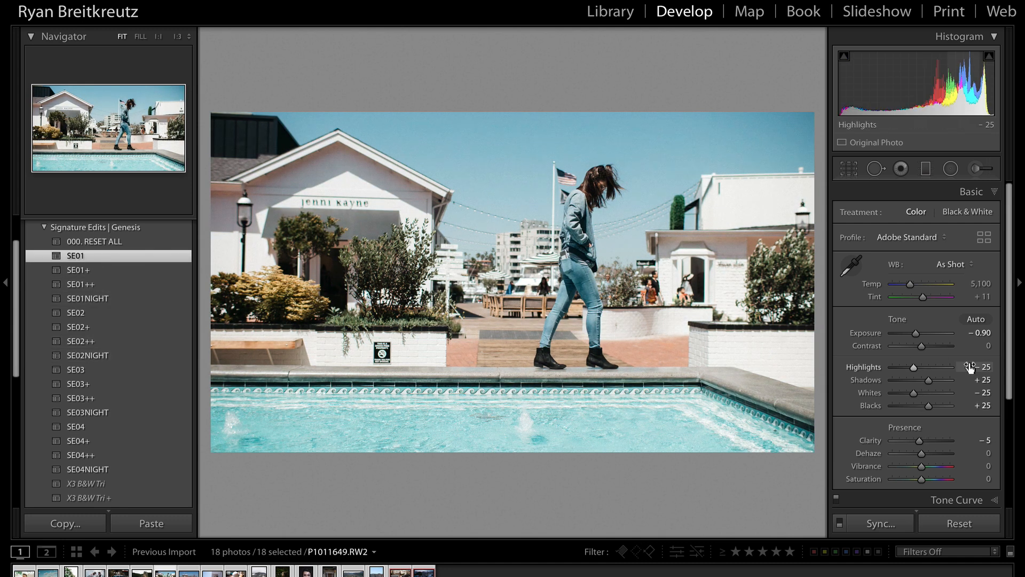
Open the next photo, of the docked white yacht, and apply the SE03++ preset.
{"action": "scroll", "coordinate": [155, 344], "scroll_direction": "down", "scroll_amount": 2}
{"action": "key", "text": "Right"}
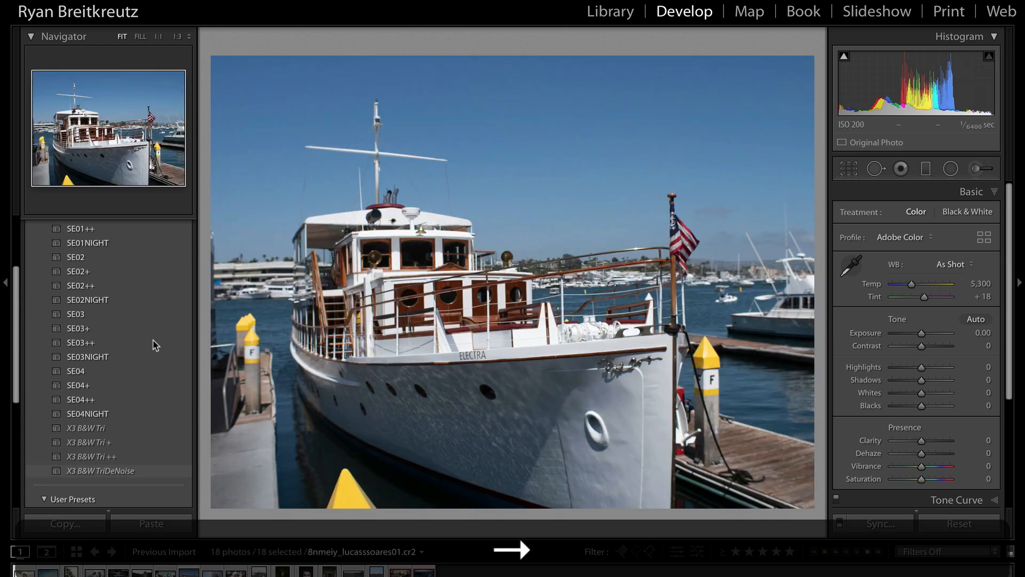
{"action": "scroll", "coordinate": [85, 299], "scroll_direction": "up", "scroll_amount": 2}
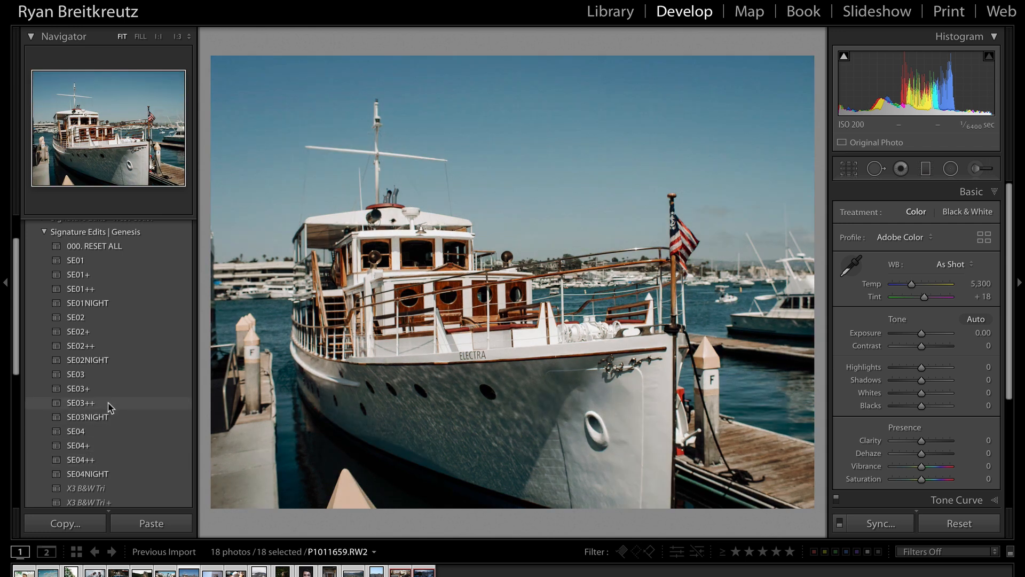
{"action": "left_click", "coordinate": [109, 406]}
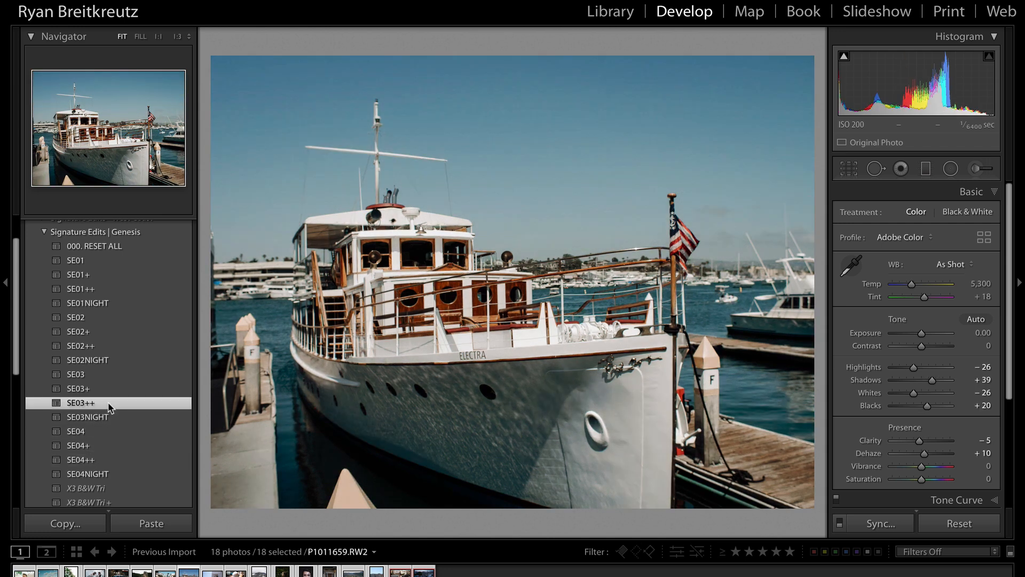
Open the photo of the man on the white building, inspect its wall close up and lower its exposure to −0.66.
{"action": "key", "text": "Right"}
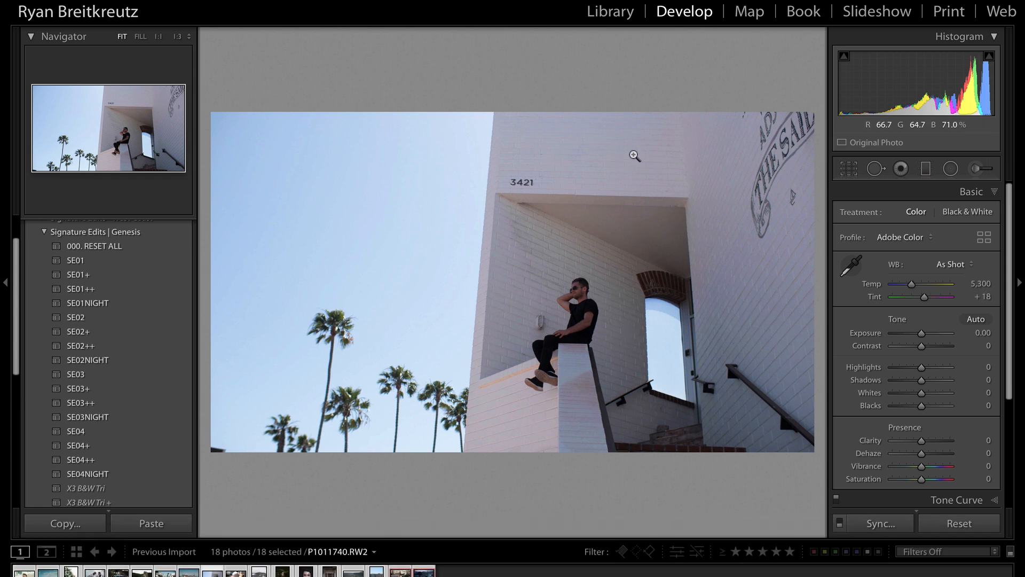
{"action": "left_click", "coordinate": [684, 156]}
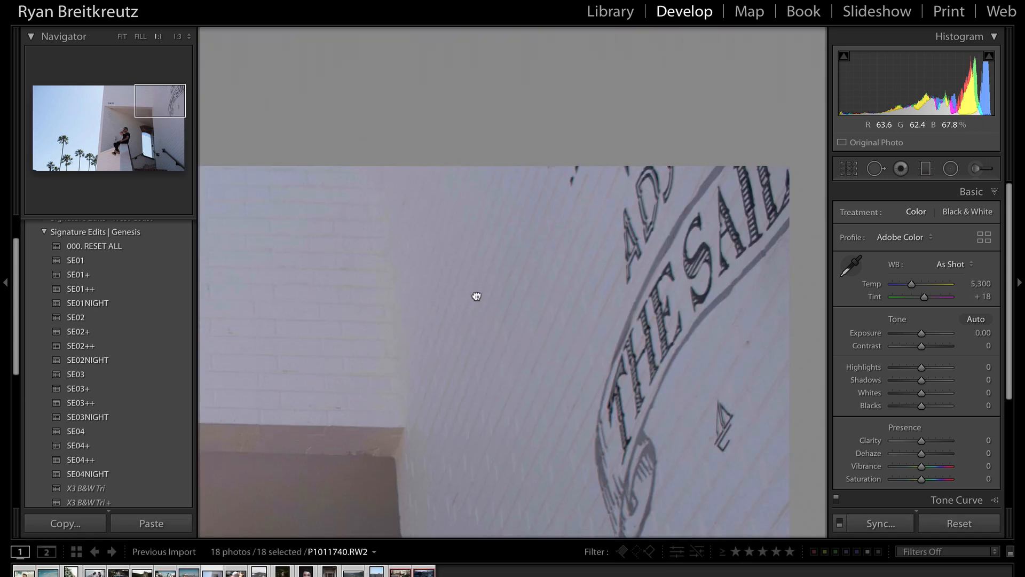
{"action": "left_click_drag", "start_coordinate": [477, 295], "coordinate": [678, 213]}
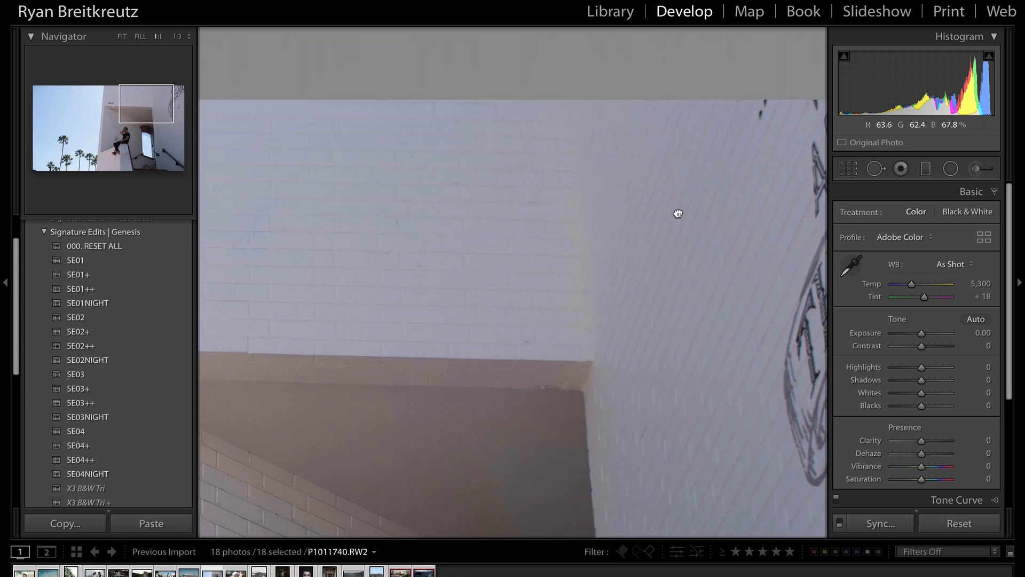
{"action": "left_click", "coordinate": [604, 267]}
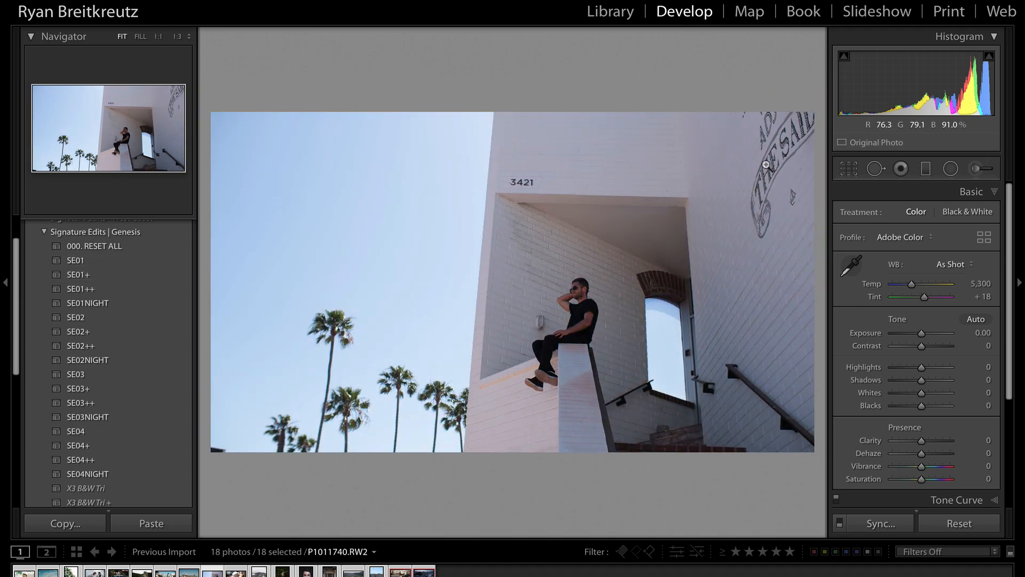
{"action": "key", "text": "shift+minus"}
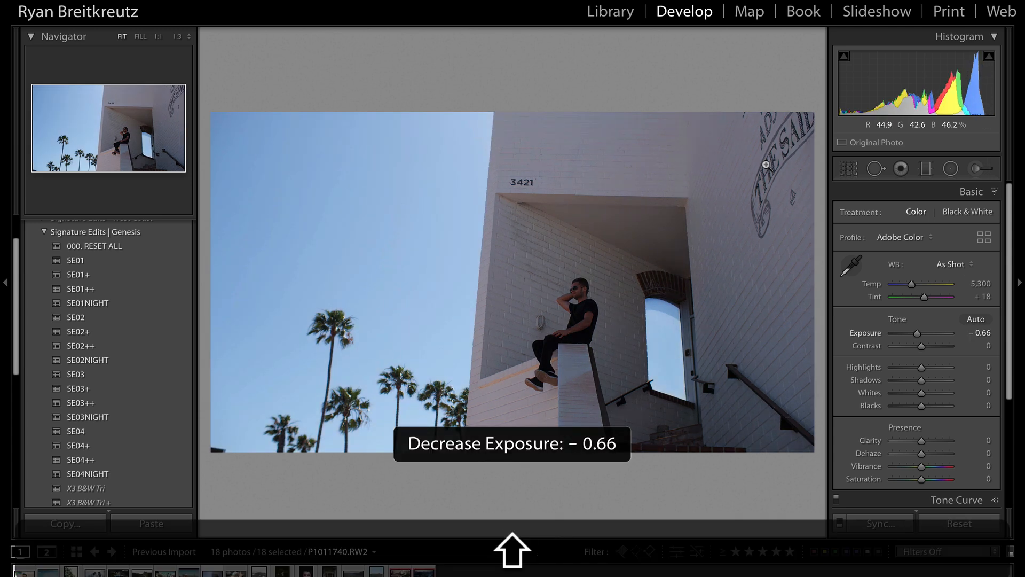
Apply the SE02 preset to the white building photo and reduce its exposure to −1.10.
{"action": "left_click", "coordinate": [766, 165]}
{"action": "left_click", "coordinate": [652, 287]}
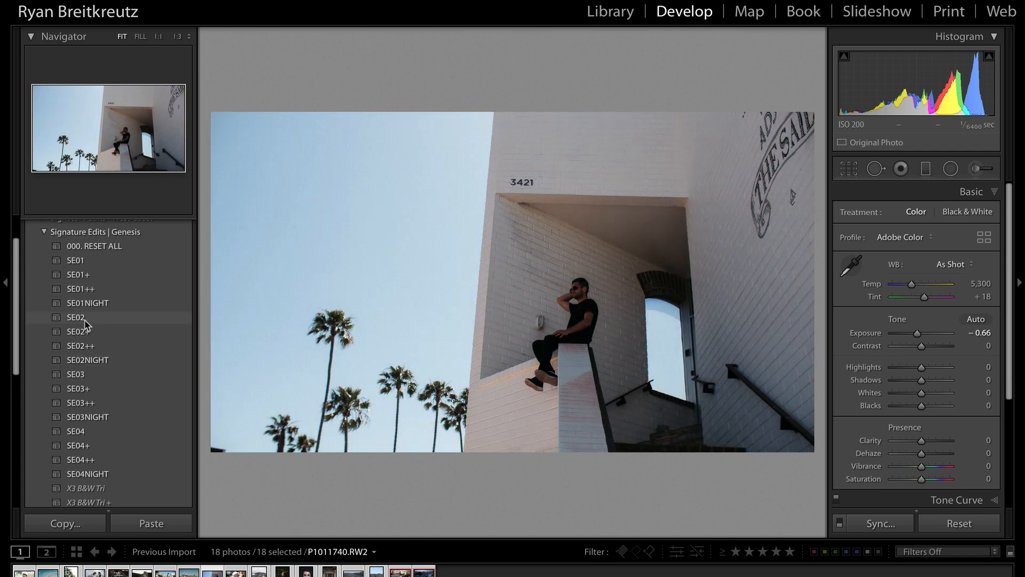
{"action": "left_click", "coordinate": [85, 319]}
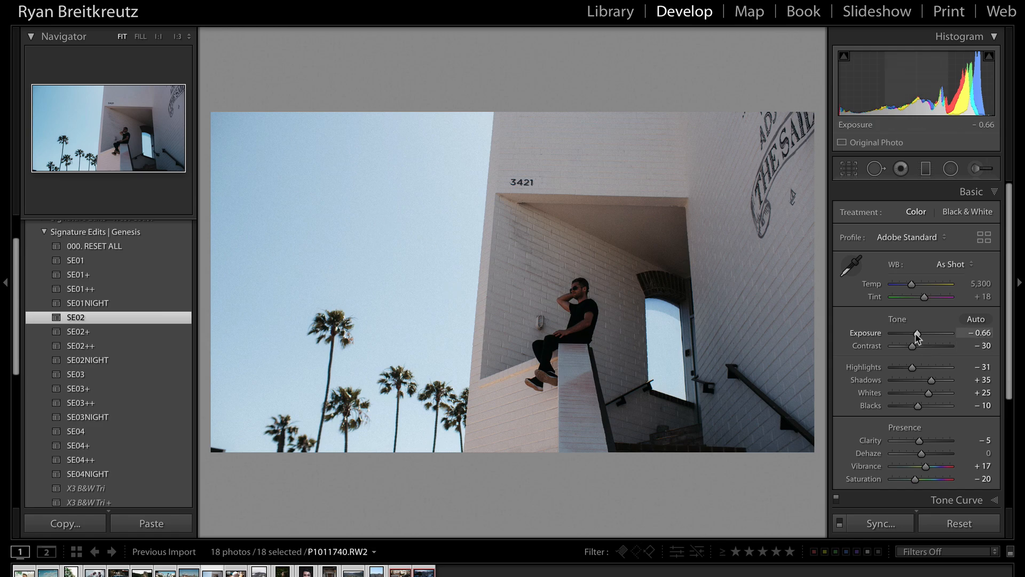
{"action": "mouse_move", "coordinate": [916, 335]}
{"action": "left_mouse_down"}
{"action": "mouse_move", "coordinate": [901, 338]}
{"action": "mouse_move", "coordinate": [925, 337]}
{"action": "mouse_move", "coordinate": [916, 337]}
{"action": "left_mouse_up"}
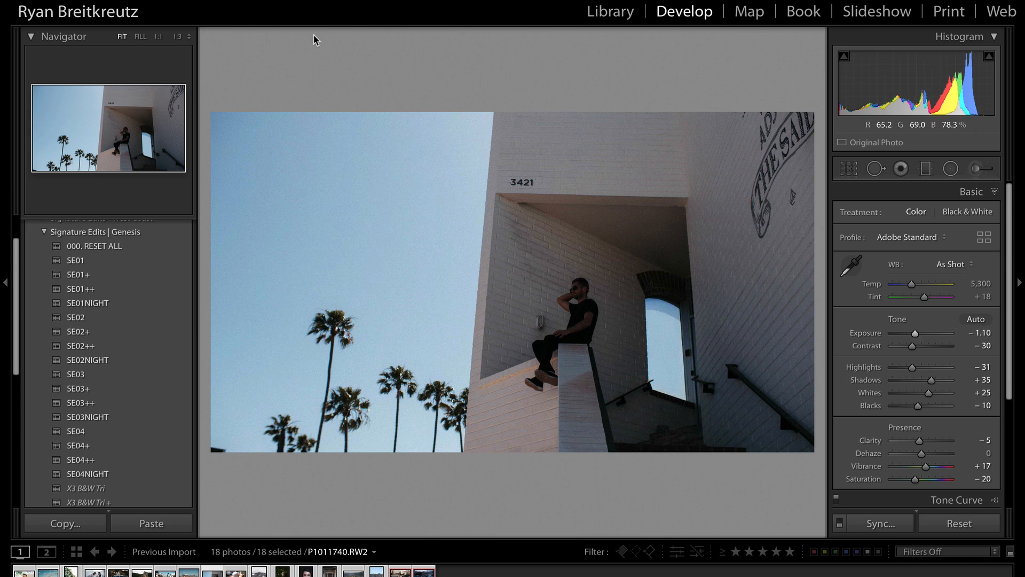
Zoom out to 1:16 and prepare an auto-masking adjustment brush with all effects reset, feather 0 and size 52.7.
{"action": "left_click", "coordinate": [185, 37]}
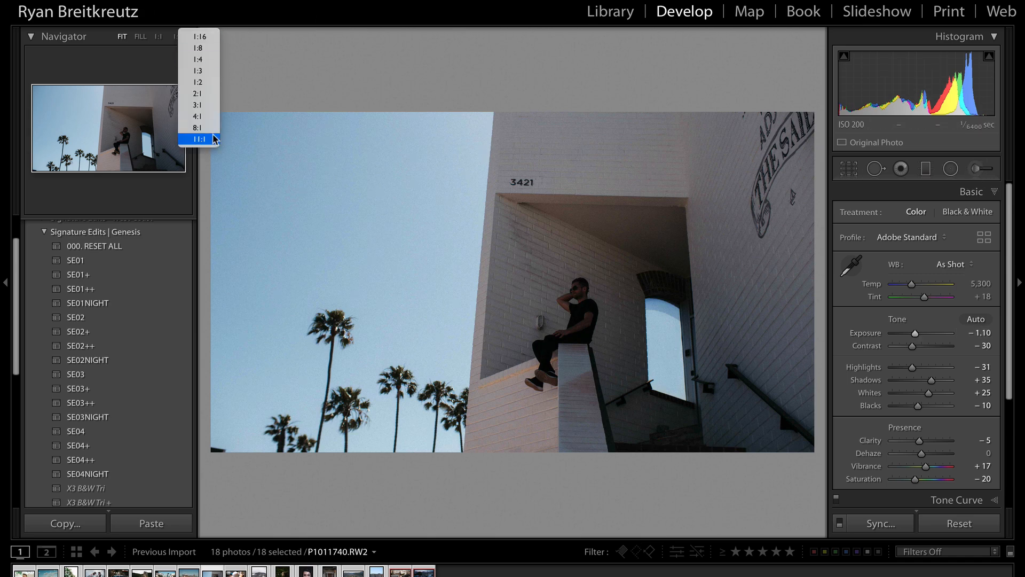
{"action": "left_click", "coordinate": [199, 37]}
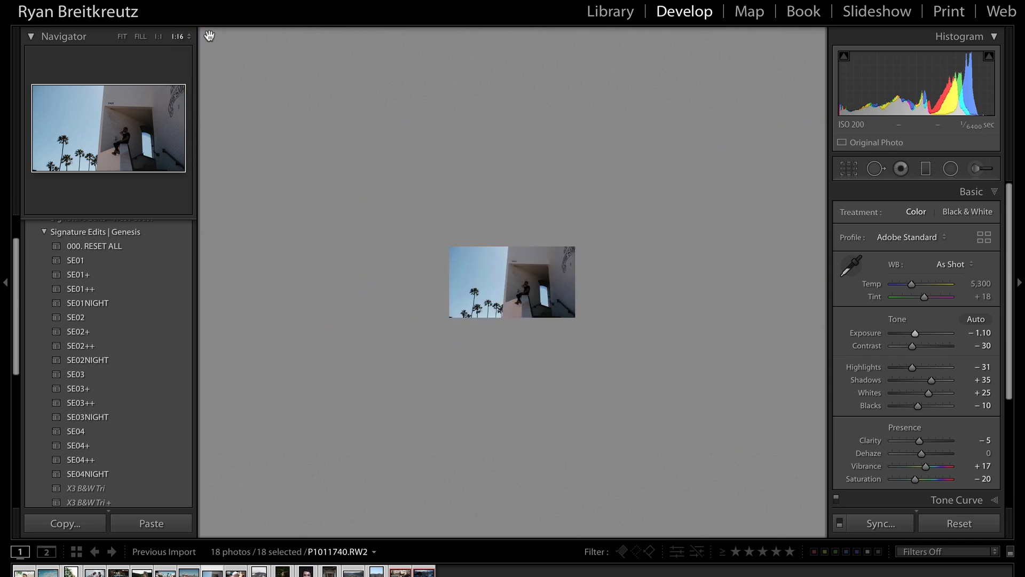
{"action": "left_click", "coordinate": [977, 170]}
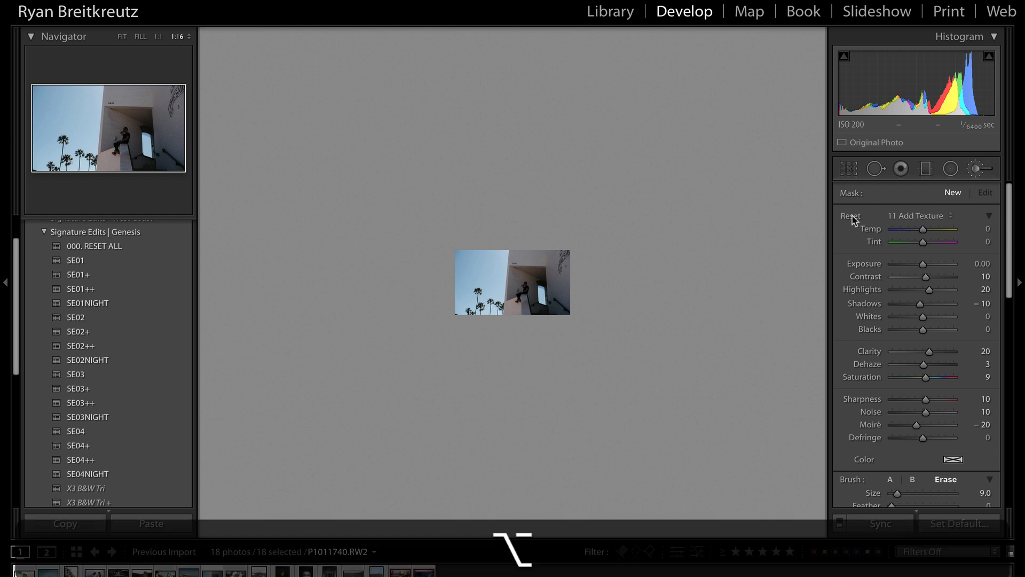
{"action": "left_click", "coordinate": [853, 216], "text": "alt"}
{"action": "scroll", "coordinate": [984, 457], "scroll_direction": "down", "scroll_amount": 3}
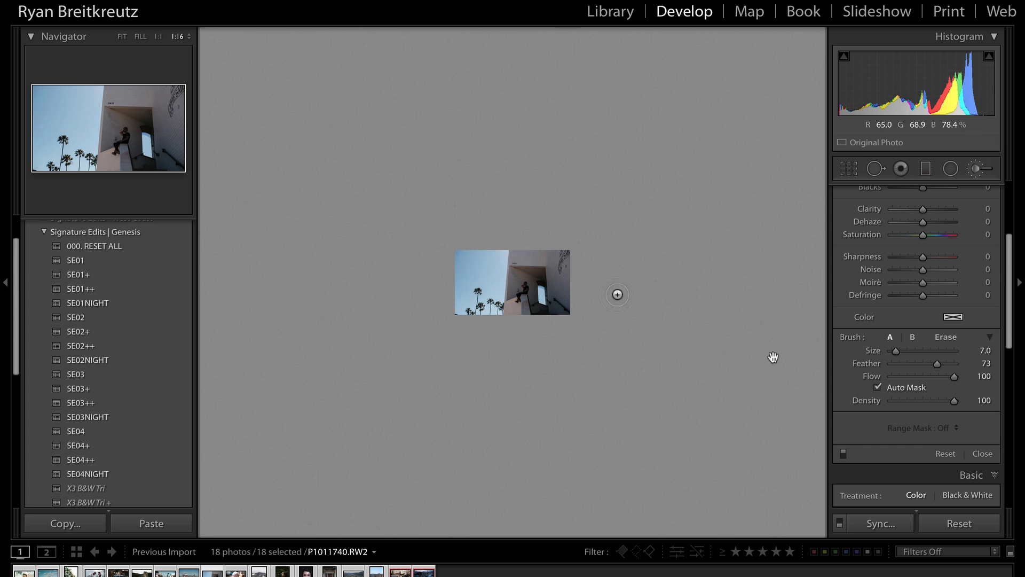
{"action": "mouse_move", "coordinate": [938, 368]}
{"action": "left_mouse_down"}
{"action": "mouse_move", "coordinate": [866, 366]}
{"action": "mouse_move", "coordinate": [923, 351]}
{"action": "left_mouse_up"}
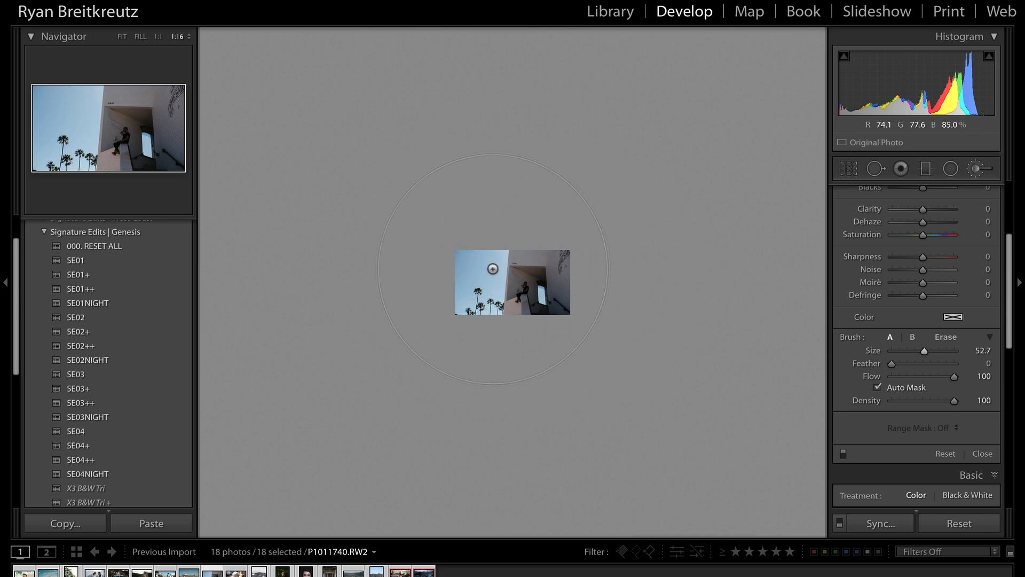
Mask the sky with a single brush dab, check its coverage in the fitted view and hide the mask overlay.
{"action": "left_click", "coordinate": [492, 268]}
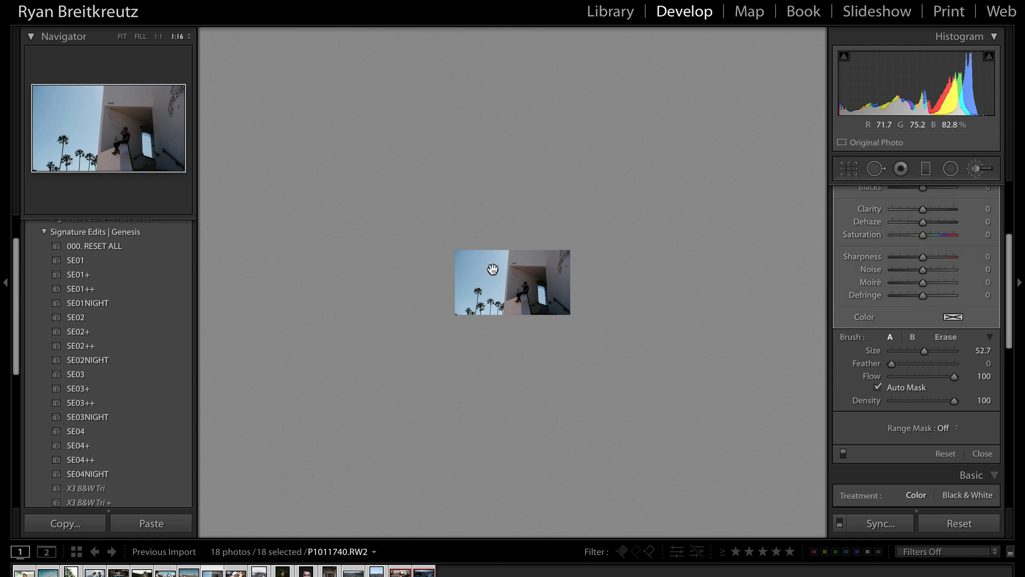
{"action": "mouse_move", "coordinate": [492, 269]}
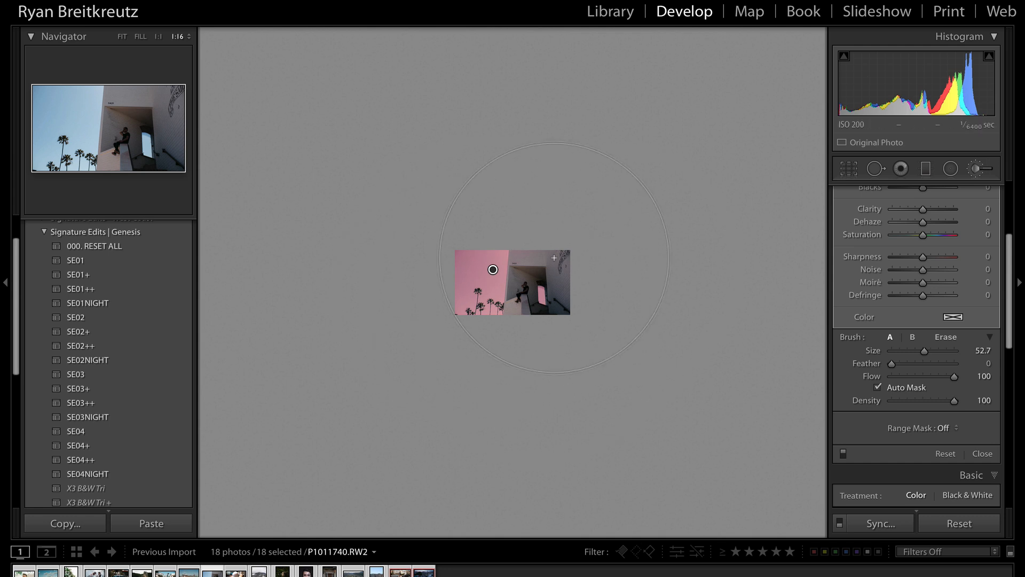
{"action": "left_click", "coordinate": [122, 37]}
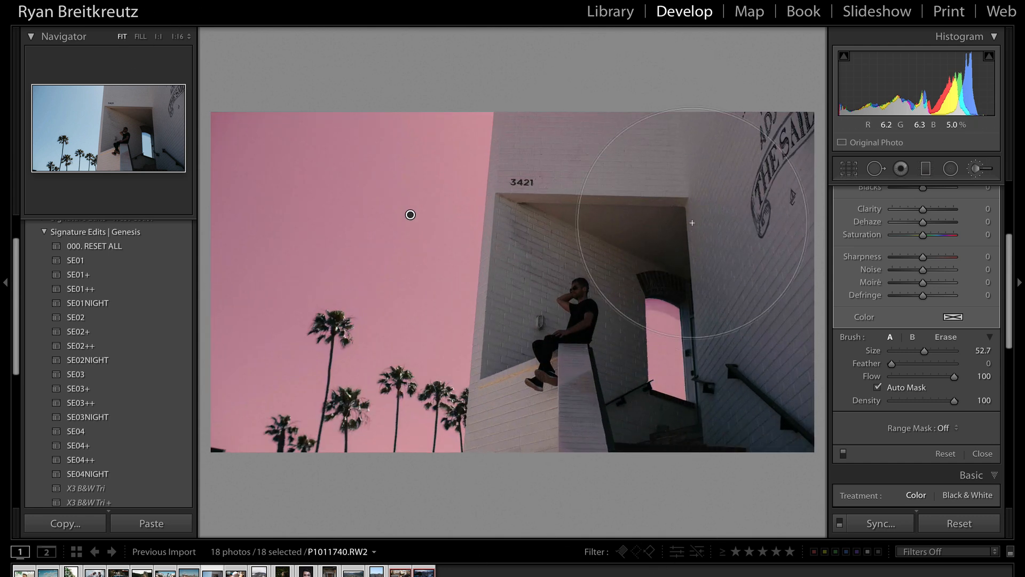
{"action": "scroll", "coordinate": [922, 296], "scroll_direction": "up", "scroll_amount": 5}
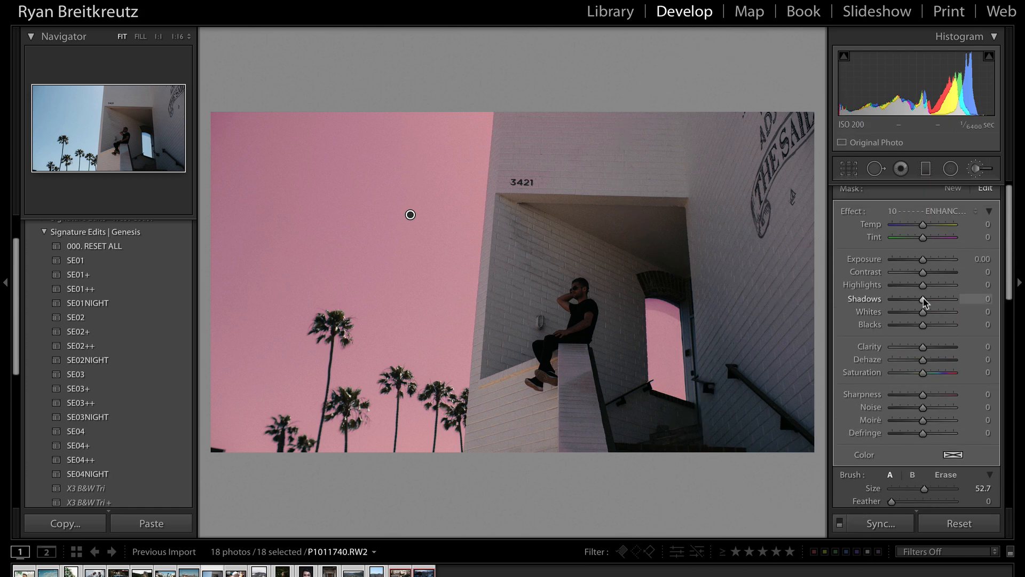
{"action": "scroll", "coordinate": [924, 303], "scroll_direction": "up", "scroll_amount": 1}
{"action": "key", "text": "o"}
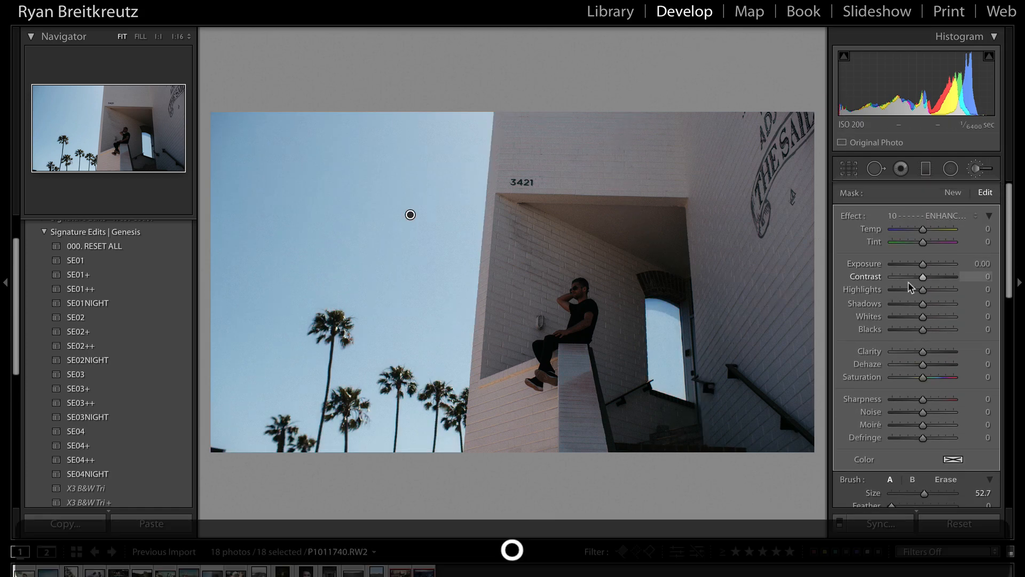
Set the sky mask's exposure to −0.43 and temperature to −22, and compare the photo with the mask deleted and restored.
{"action": "left_click_drag", "start_coordinate": [923, 263], "coordinate": [917, 267]}
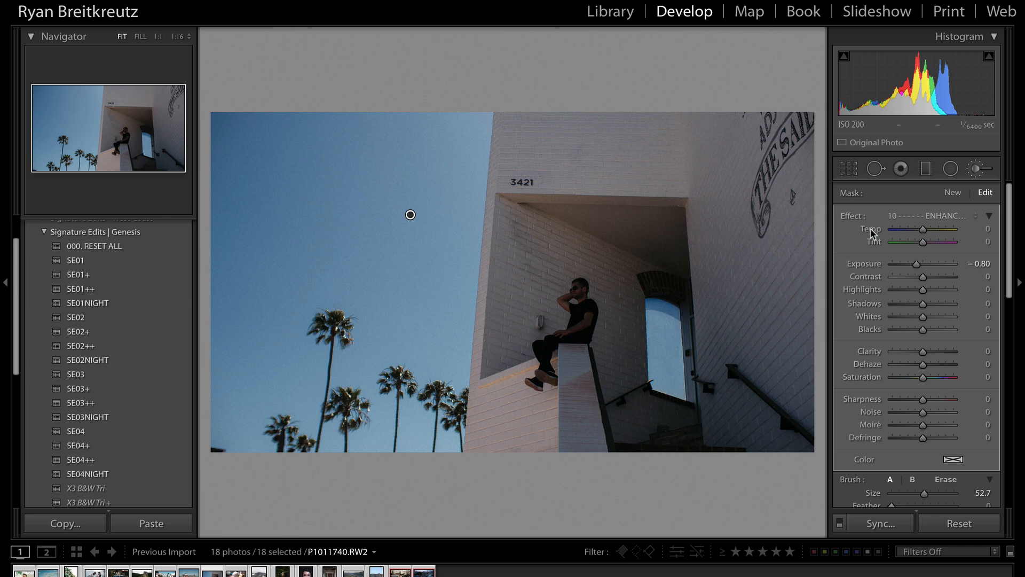
{"action": "left_click_drag", "start_coordinate": [922, 234], "coordinate": [920, 265]}
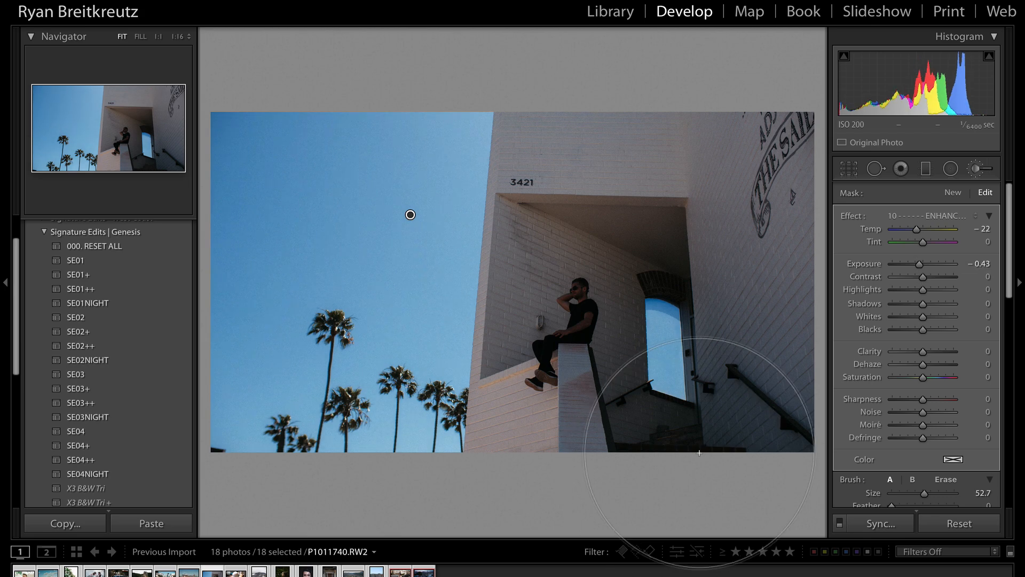
{"action": "key", "text": "BackSpace"}
{"action": "key", "text": "super+z"}
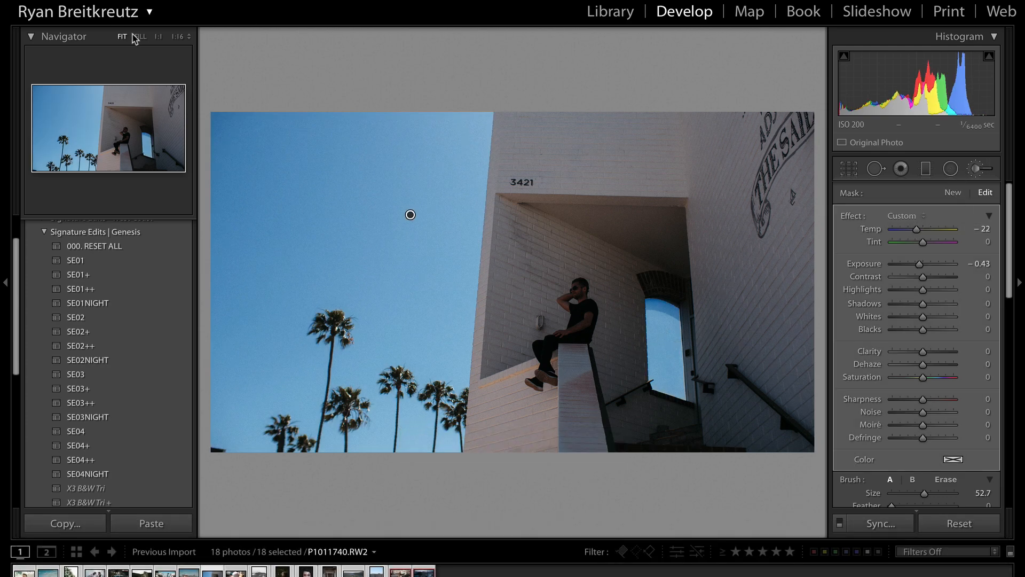
At 1:16 zoom, start a new brush mask with a single dab on the building wall and check its overlay in the fitted view.
{"action": "left_click", "coordinate": [179, 37]}
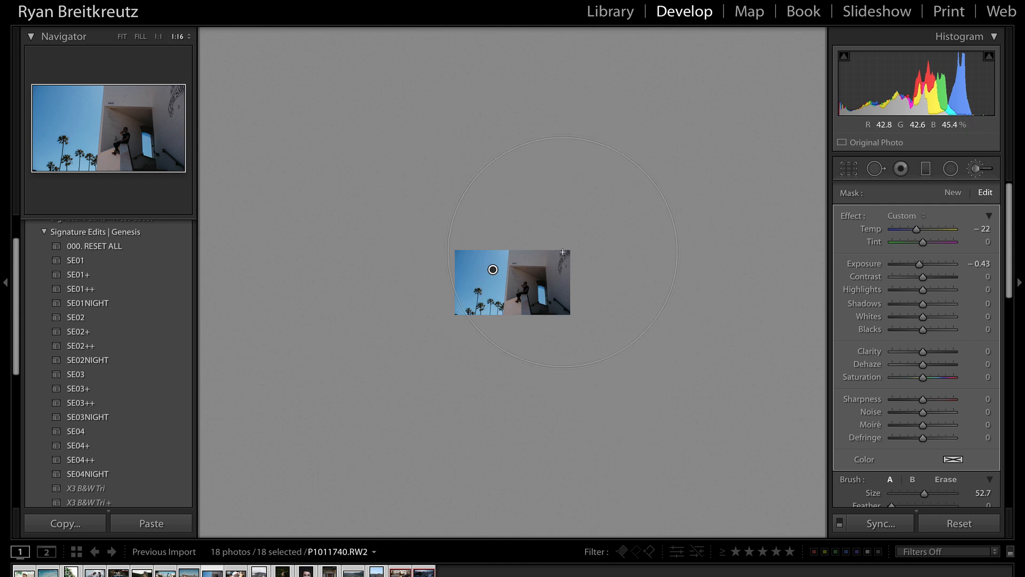
{"action": "left_click", "coordinate": [952, 196]}
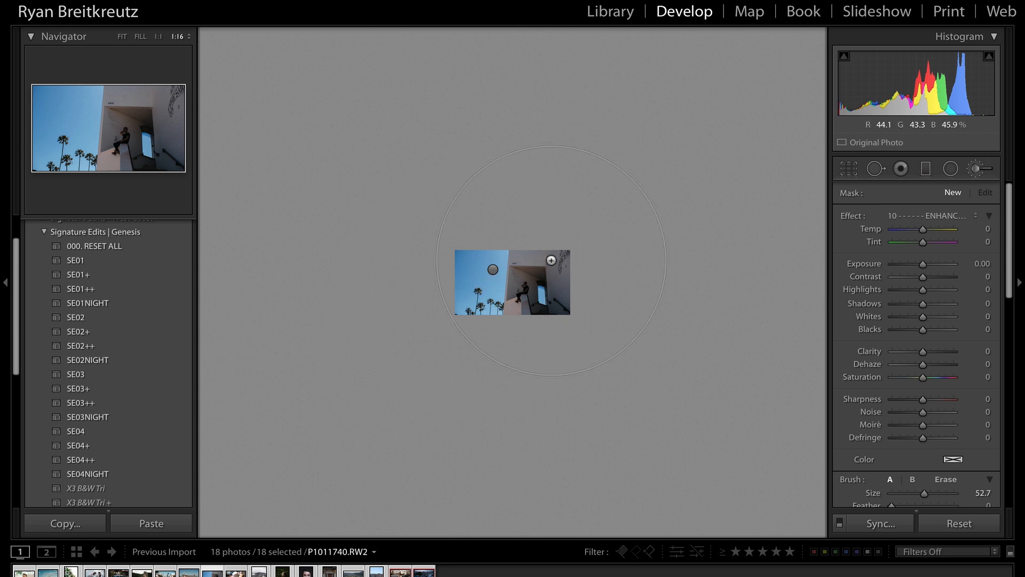
{"action": "left_click", "coordinate": [550, 260]}
{"action": "key", "text": "o"}
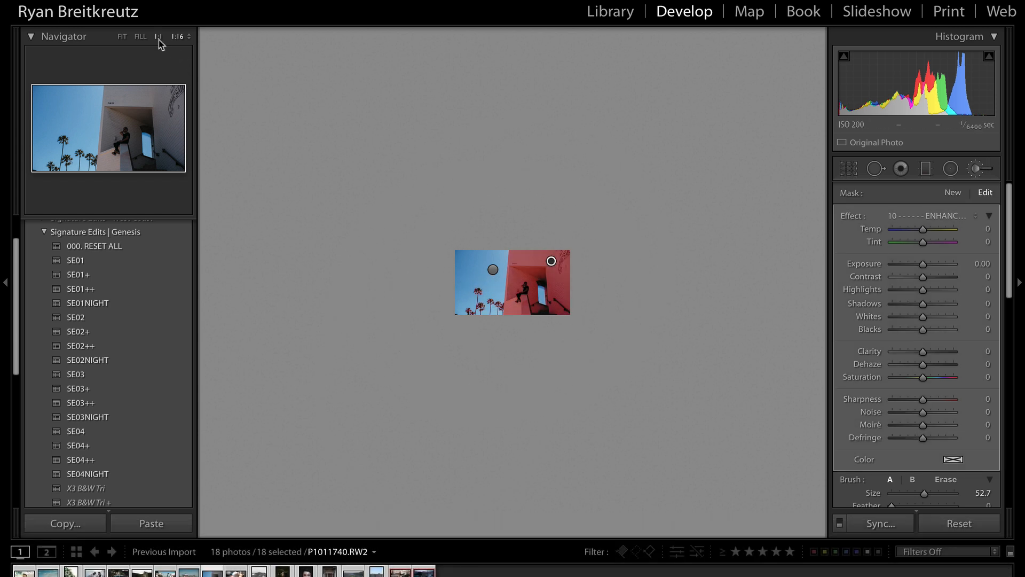
{"action": "left_click", "coordinate": [122, 37]}
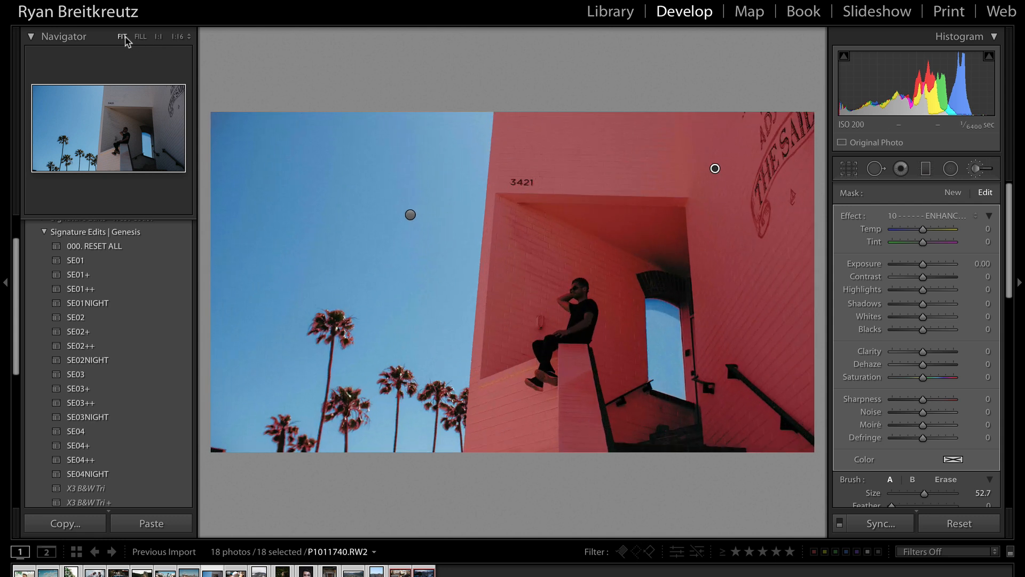
Reduce the brush size to 33 and add the seated man, the archway and the dark stairs and railings to the building mask.
{"action": "scroll", "coordinate": [601, 310], "scroll_direction": "down", "scroll_amount": 2}
{"action": "scroll", "coordinate": [600, 310], "scroll_direction": "down", "scroll_amount": 4}
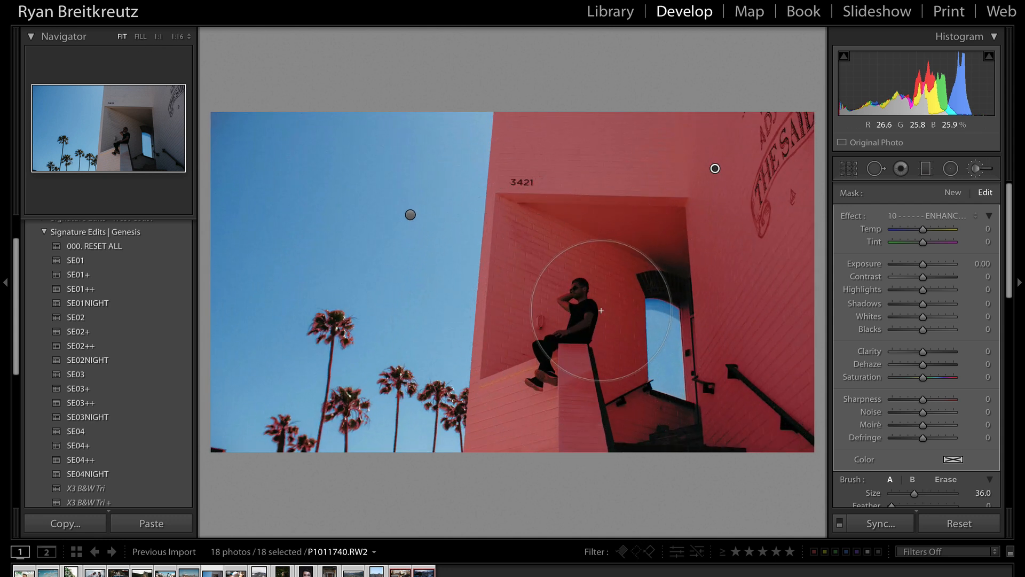
{"action": "left_click", "coordinate": [570, 335]}
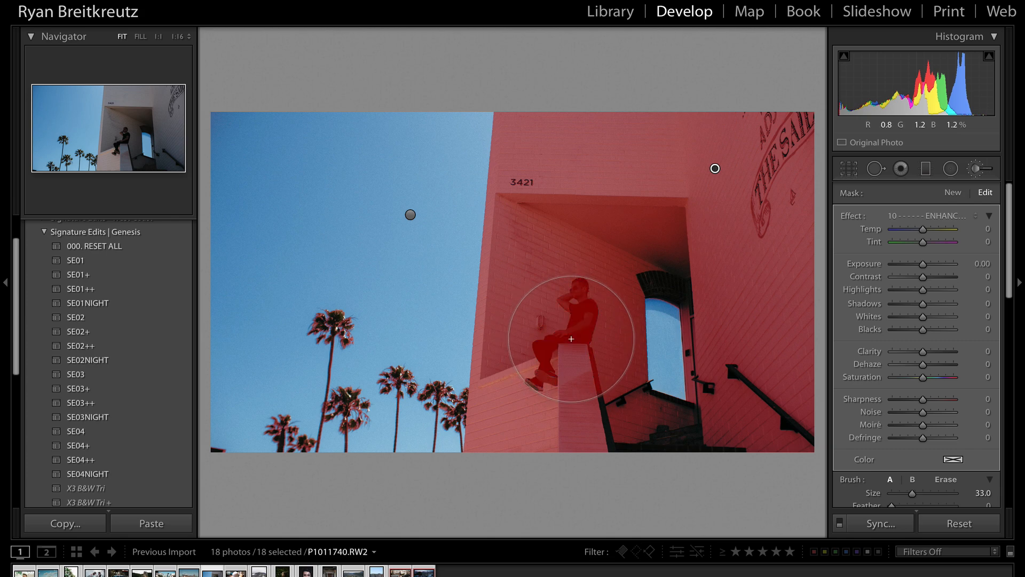
{"action": "left_click", "coordinate": [669, 283]}
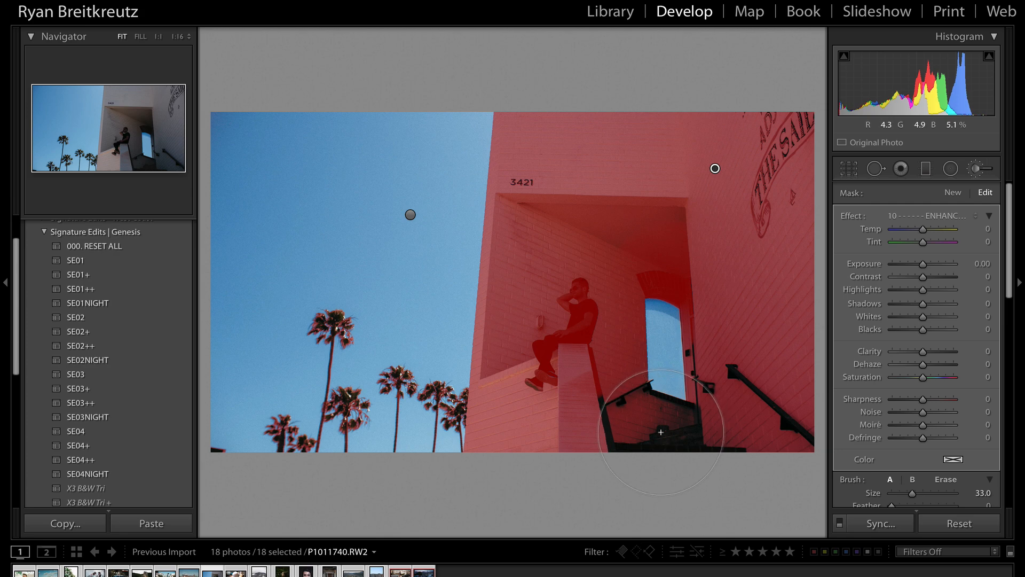
{"action": "mouse_move", "coordinate": [660, 432]}
{"action": "left_mouse_down"}
{"action": "mouse_move", "coordinate": [731, 427]}
{"action": "mouse_move", "coordinate": [773, 385]}
{"action": "mouse_move", "coordinate": [761, 363]}
{"action": "mouse_move", "coordinate": [784, 420]}
{"action": "mouse_move", "coordinate": [807, 433]}
{"action": "left_mouse_up"}
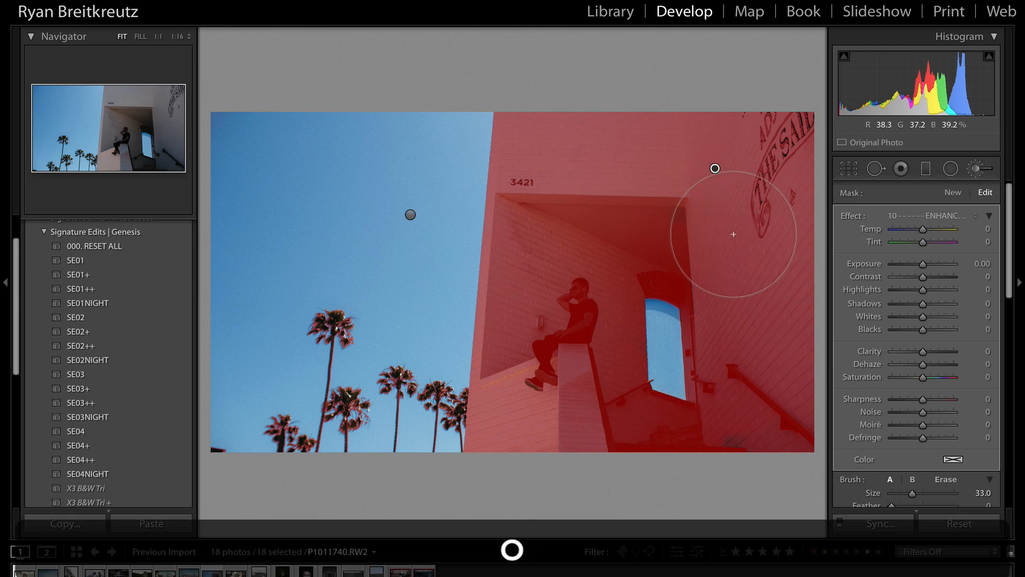
Hide the mask overlay and raise the building mask's exposure to 0.61.
{"action": "key", "text": "o"}
{"action": "left_click_drag", "start_coordinate": [923, 264], "coordinate": [932, 267]}
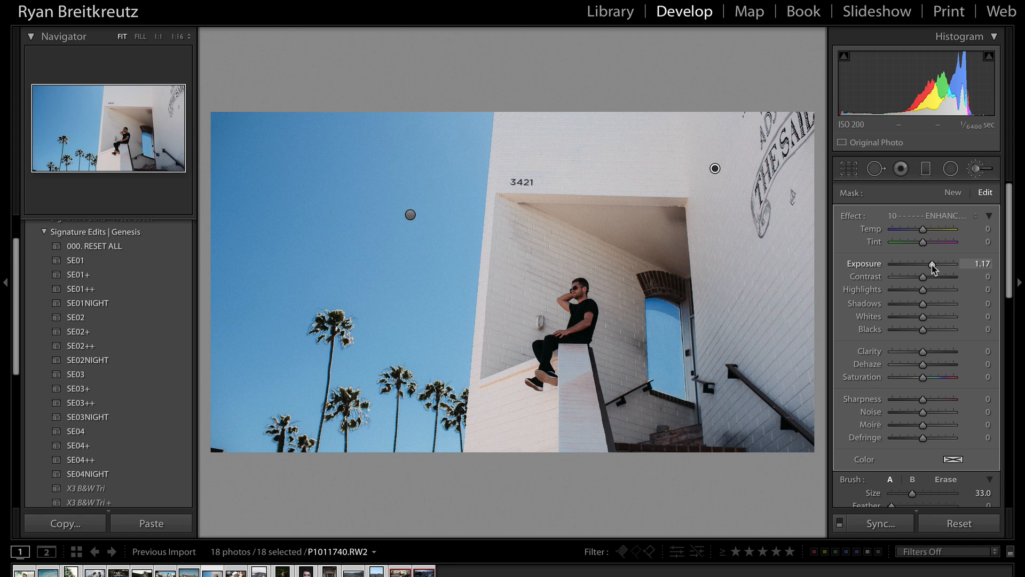
{"action": "left_click_drag", "start_coordinate": [928, 268], "coordinate": [924, 270]}
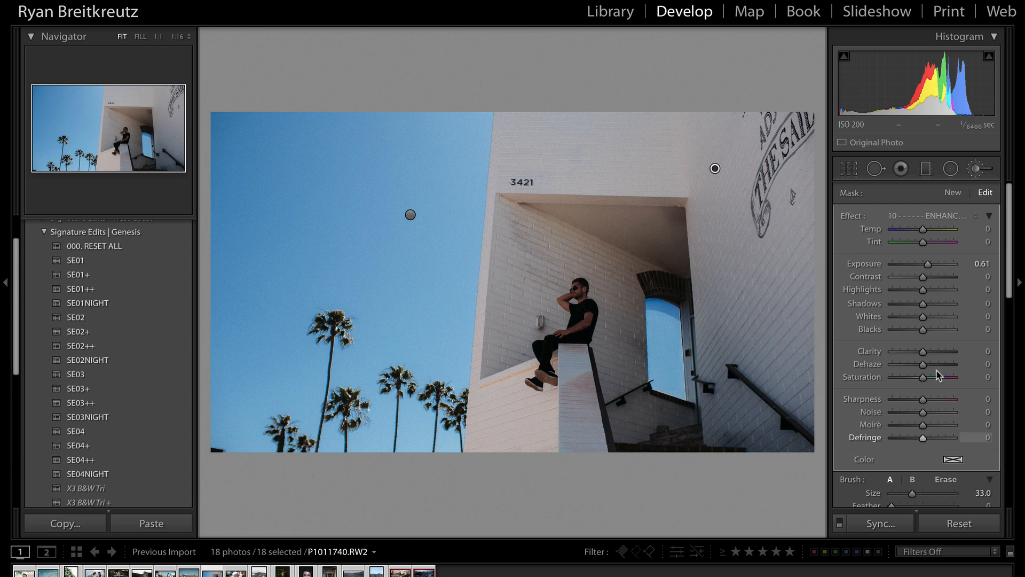
Set the erase brush to feather 57 and size 32.9.
{"action": "scroll", "coordinate": [934, 322], "scroll_direction": "down", "scroll_amount": 1}
{"action": "scroll", "coordinate": [936, 323], "scroll_direction": "down", "scroll_amount": 2}
{"action": "key", "text": "alt"}
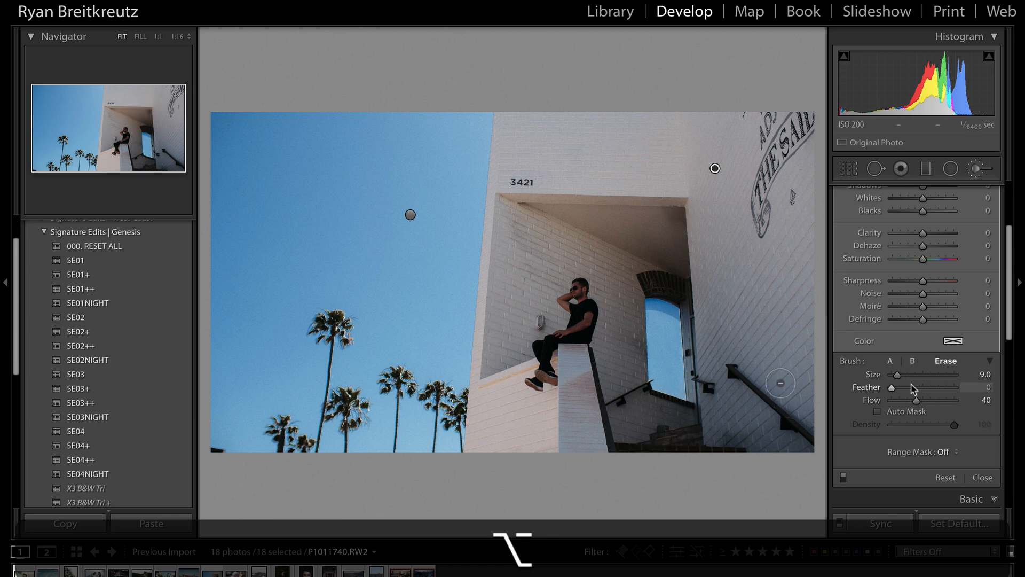
{"action": "left_click_drag", "start_coordinate": [928, 390], "coordinate": [912, 374]}
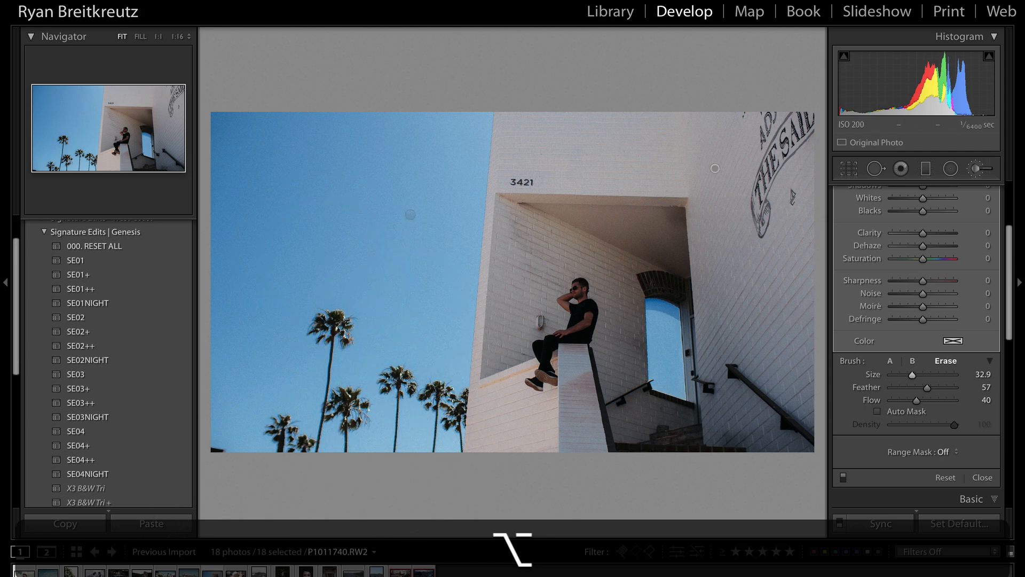
{"action": "scroll", "coordinate": [941, 298], "scroll_direction": "up", "scroll_amount": 5}
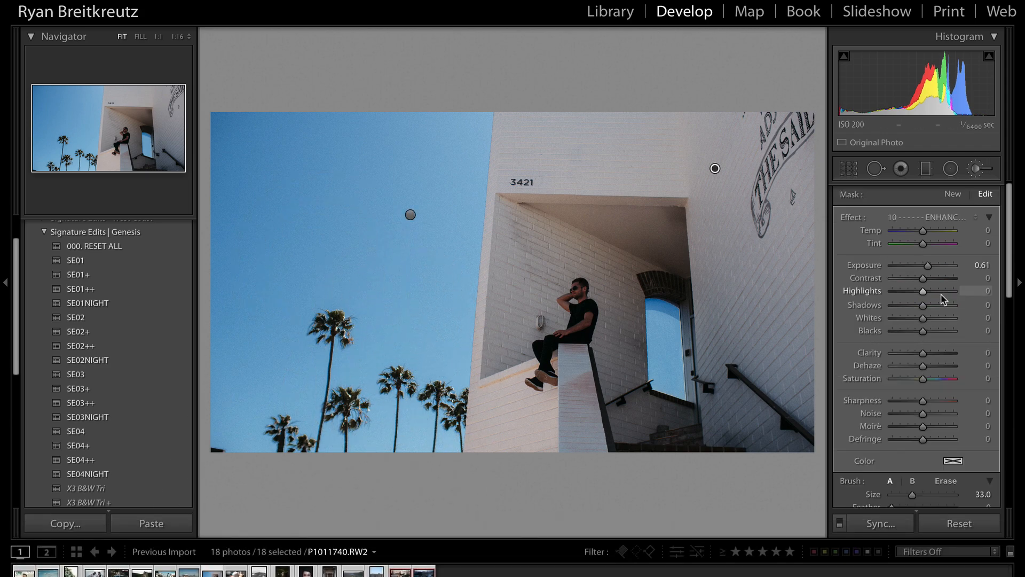
Try different brightness levels on the building mask and settle on exposure 0.55 and whites 66.
{"action": "left_click_drag", "start_coordinate": [924, 264], "coordinate": [929, 270]}
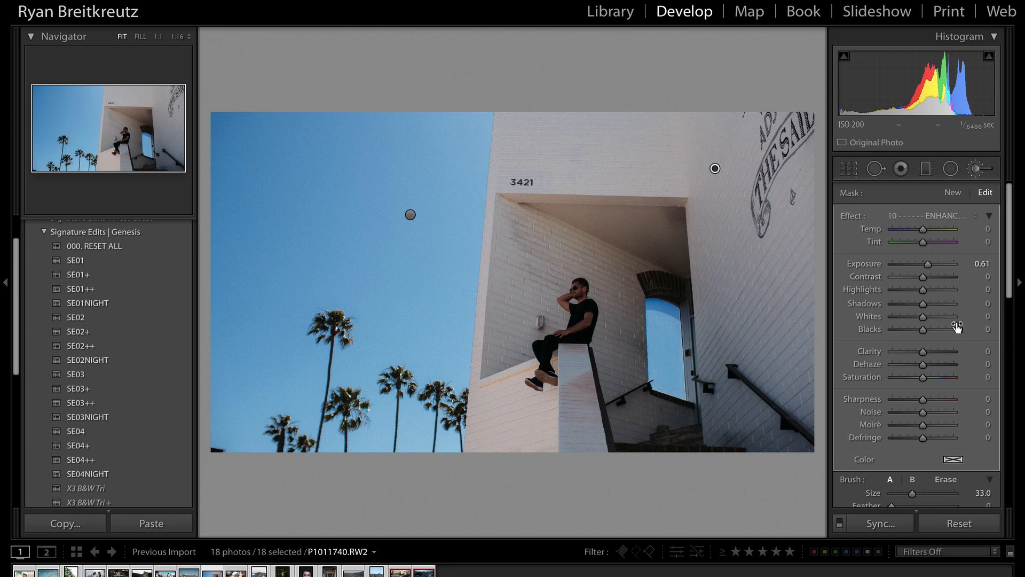
{"action": "left_click_drag", "start_coordinate": [939, 317], "coordinate": [956, 318]}
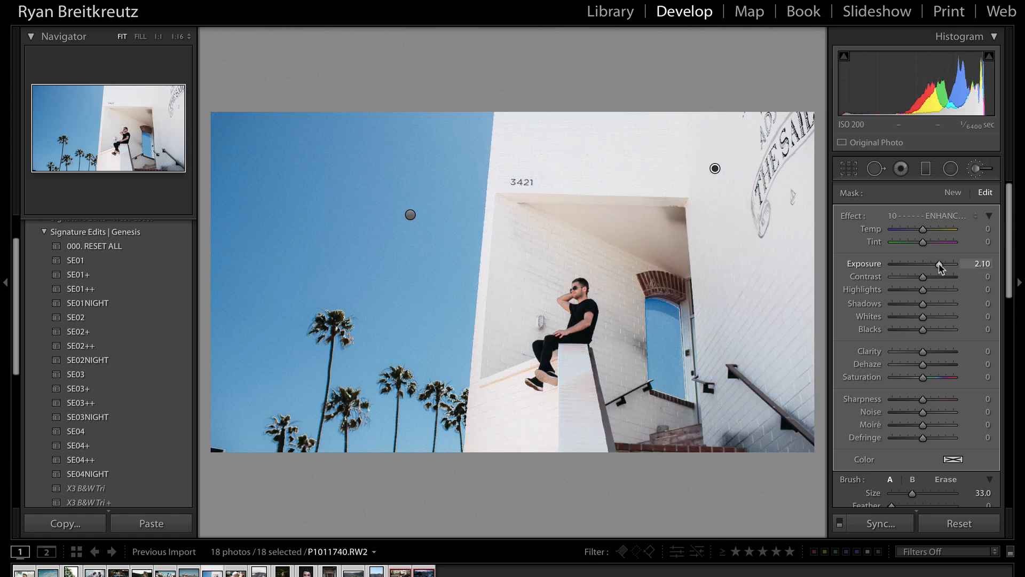
{"action": "left_click_drag", "start_coordinate": [938, 265], "coordinate": [939, 265]}
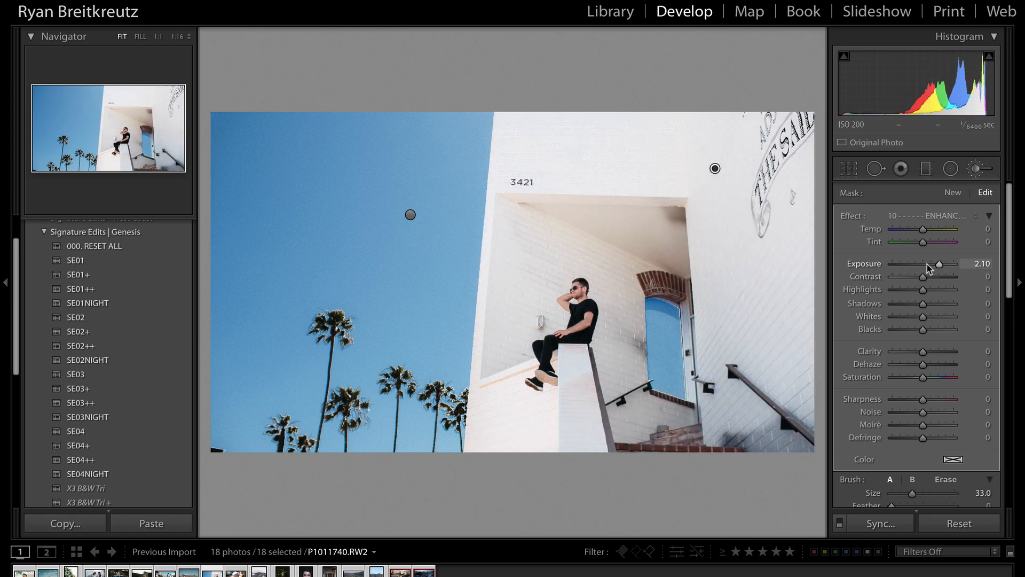
{"action": "left_click", "coordinate": [927, 264]}
{"action": "left_click_drag", "start_coordinate": [931, 316], "coordinate": [943, 316]}
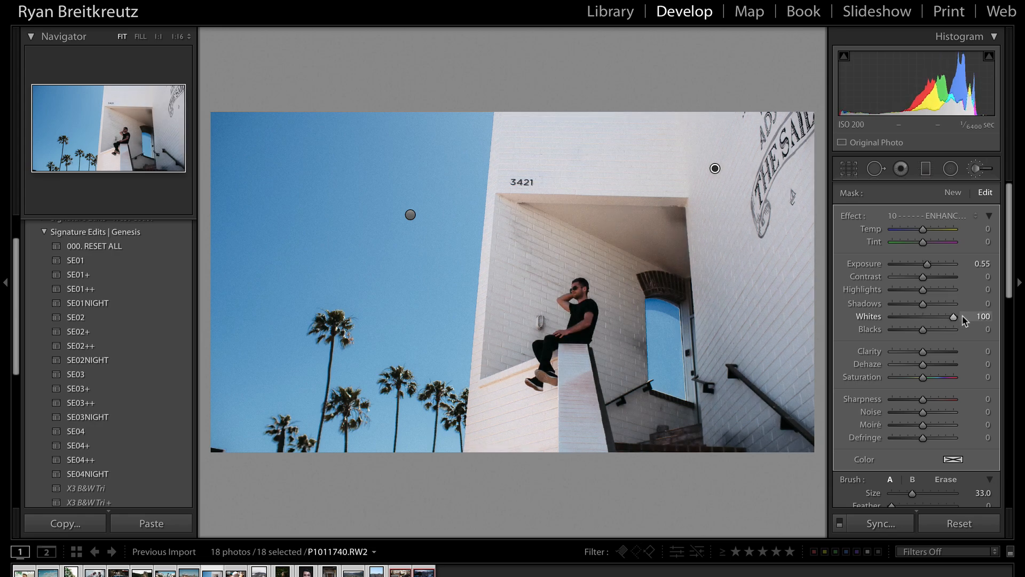
{"action": "left_click_drag", "start_coordinate": [964, 320], "coordinate": [945, 316]}
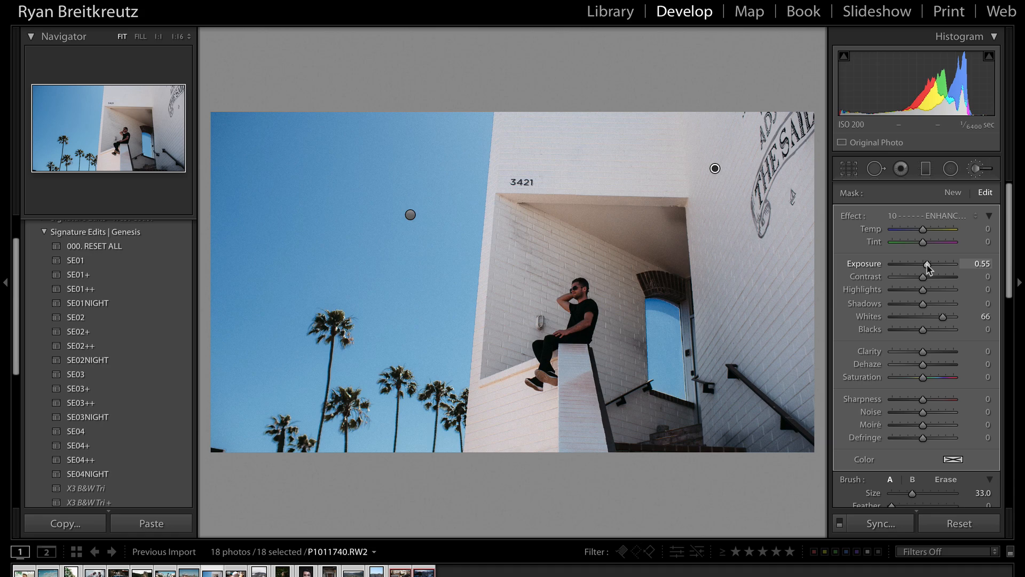
Brighten the whole photo slightly and set the building mask's whites to 42 and highlights to 35.
{"action": "key", "text": "shift+equal"}
{"action": "key", "text": "shift+equal"}
{"action": "key", "text": "shift+minus"}
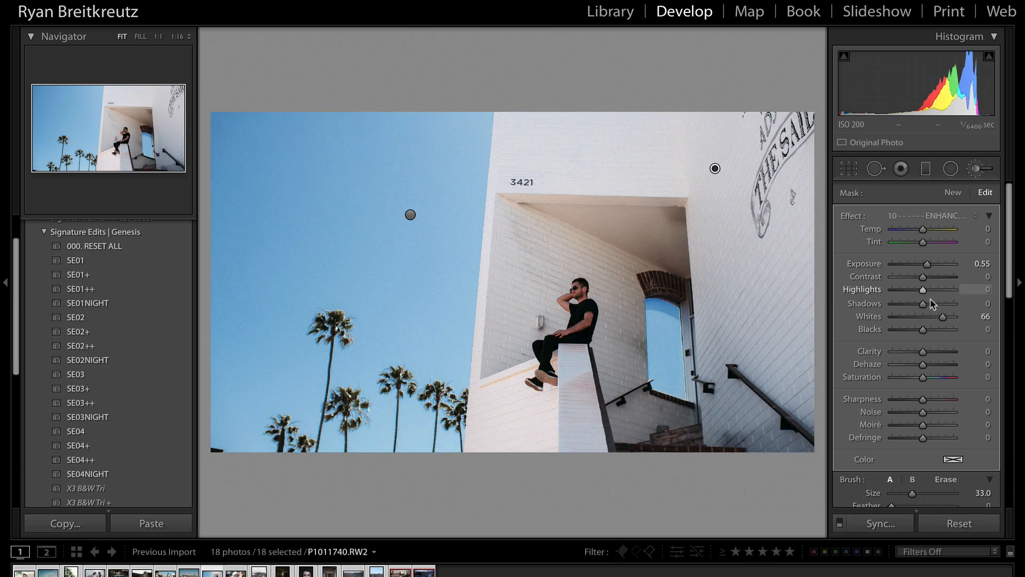
{"action": "left_click_drag", "start_coordinate": [937, 321], "coordinate": [936, 298]}
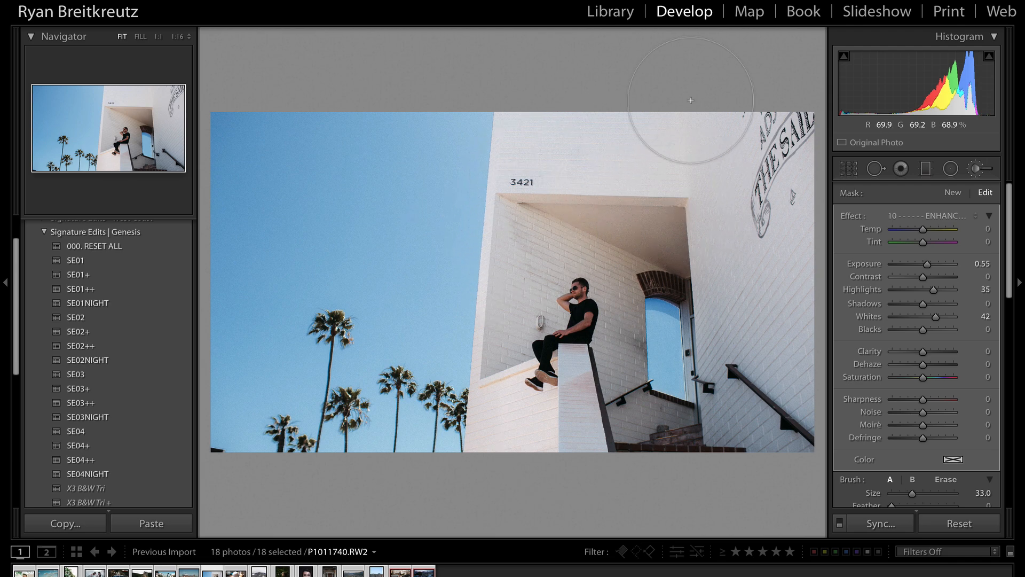
Turn off auto masking for the brush and undo the last brush stroke.
{"action": "scroll", "coordinate": [953, 456], "scroll_direction": "down", "scroll_amount": 2}
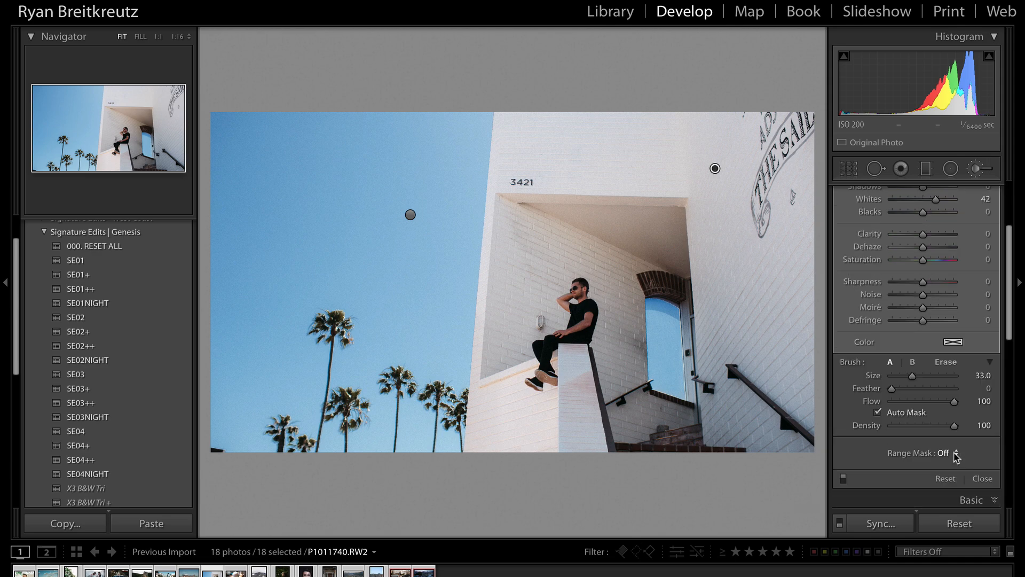
{"action": "left_click", "coordinate": [877, 412]}
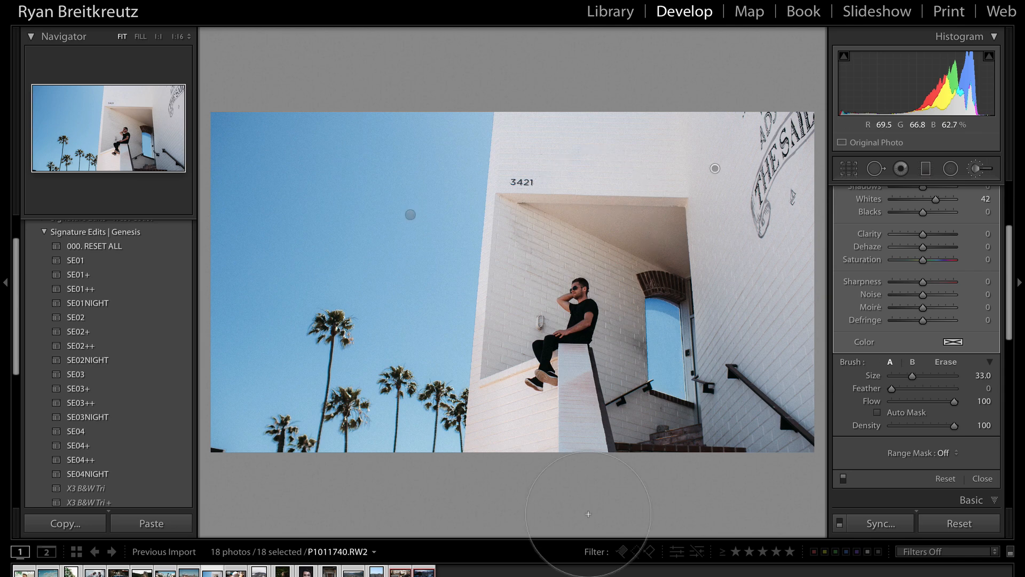
{"action": "key", "text": "super+z"}
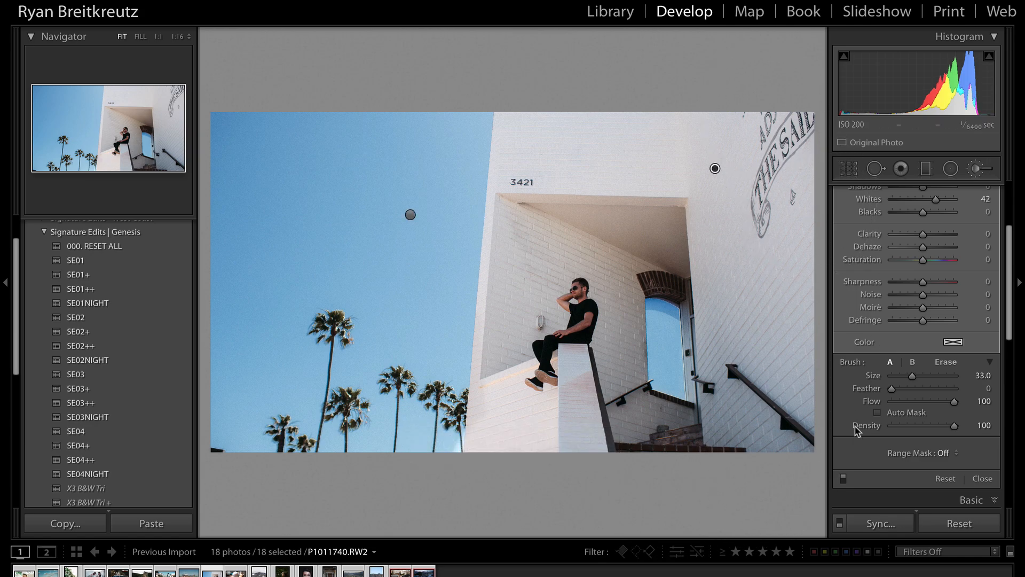
Compare the edited photo with its unedited version, switching between before and after twice.
{"action": "key", "text": "backslash"}
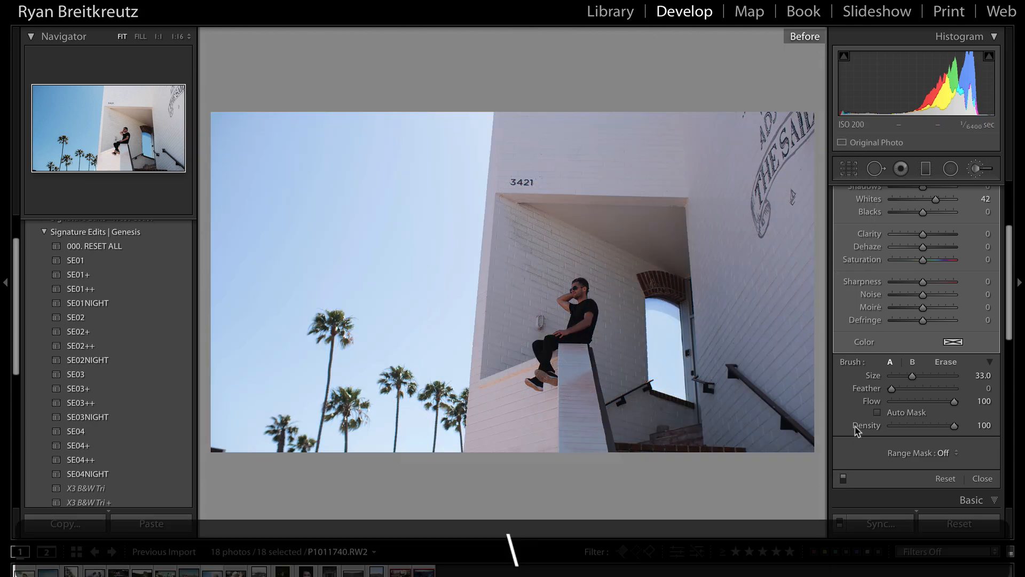
{"action": "key", "text": "backslash"}
{"action": "key", "text": "backslash"}
{"action": "key", "text": "backslash"}
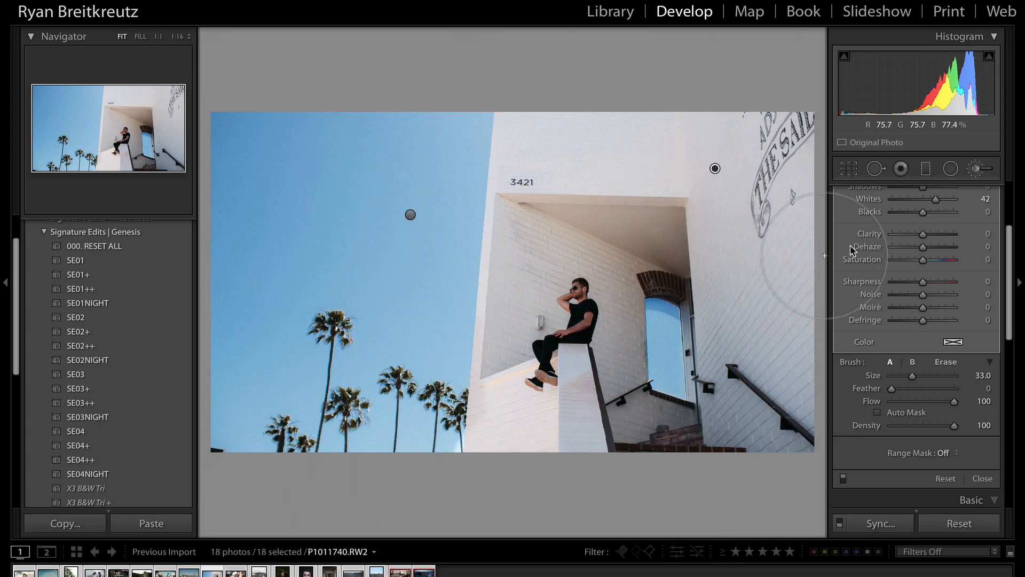
Set the building mask's contrast to 35, blacks to 2 and shadows to 5.
{"action": "scroll", "coordinate": [931, 286], "scroll_direction": "up", "scroll_amount": 5}
{"action": "left_click_drag", "start_coordinate": [928, 282], "coordinate": [933, 279]}
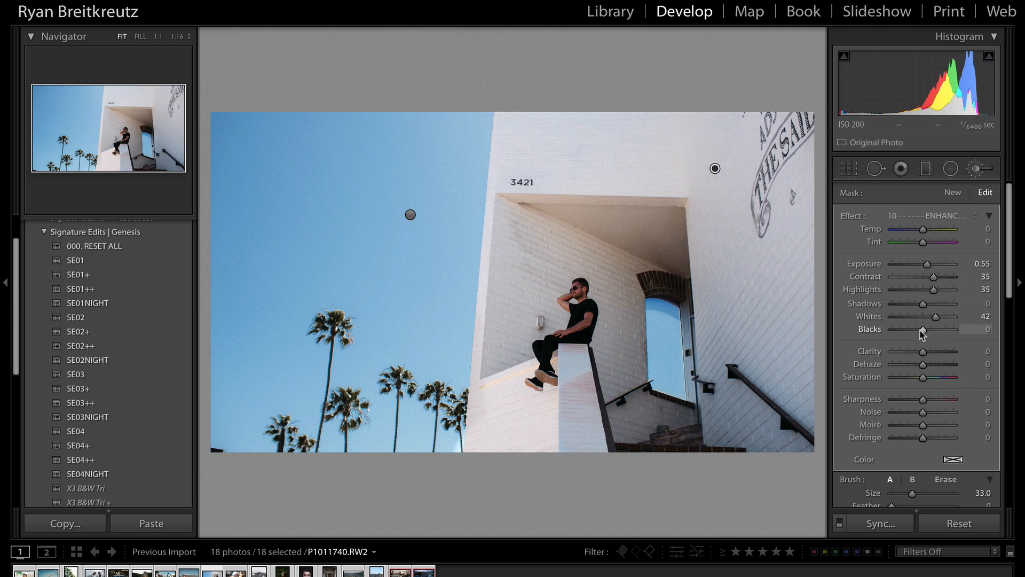
{"action": "left_click_drag", "start_coordinate": [919, 333], "coordinate": [918, 333]}
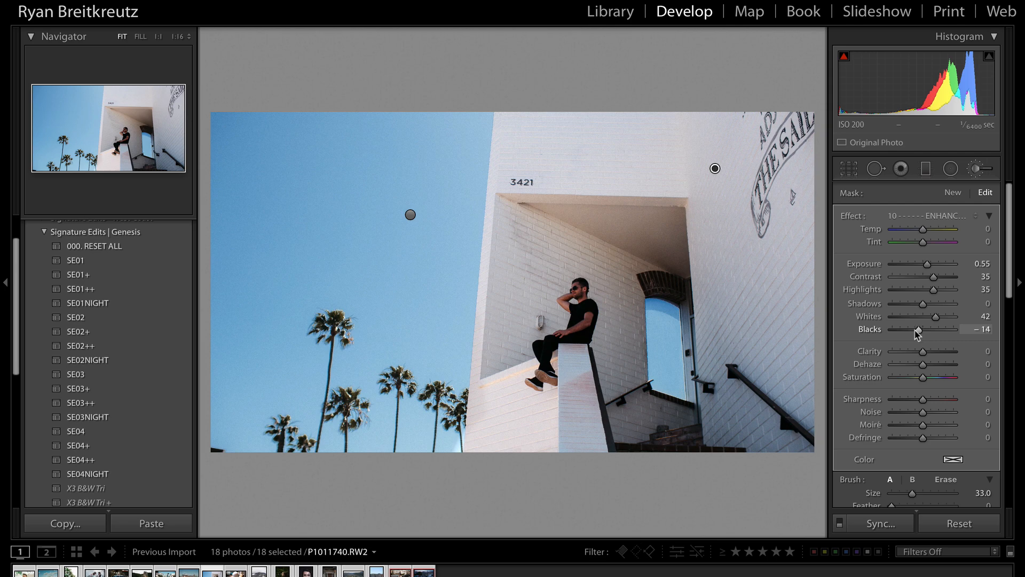
{"action": "left_click_drag", "start_coordinate": [917, 333], "coordinate": [923, 333]}
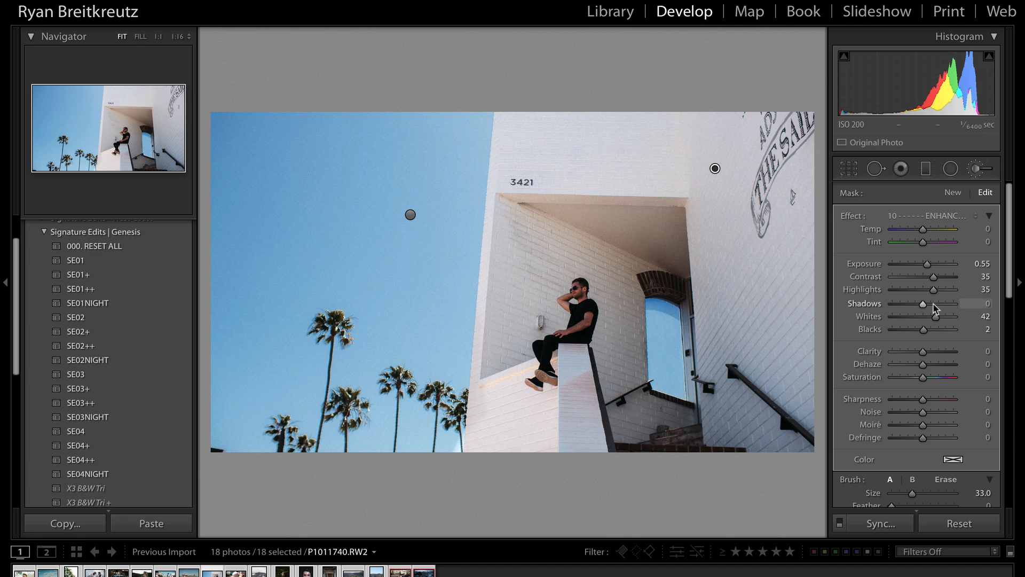
{"action": "mouse_move", "coordinate": [934, 307]}
{"action": "left_mouse_down"}
{"action": "mouse_move", "coordinate": [974, 302]}
{"action": "mouse_move", "coordinate": [925, 308]}
{"action": "left_mouse_up"}
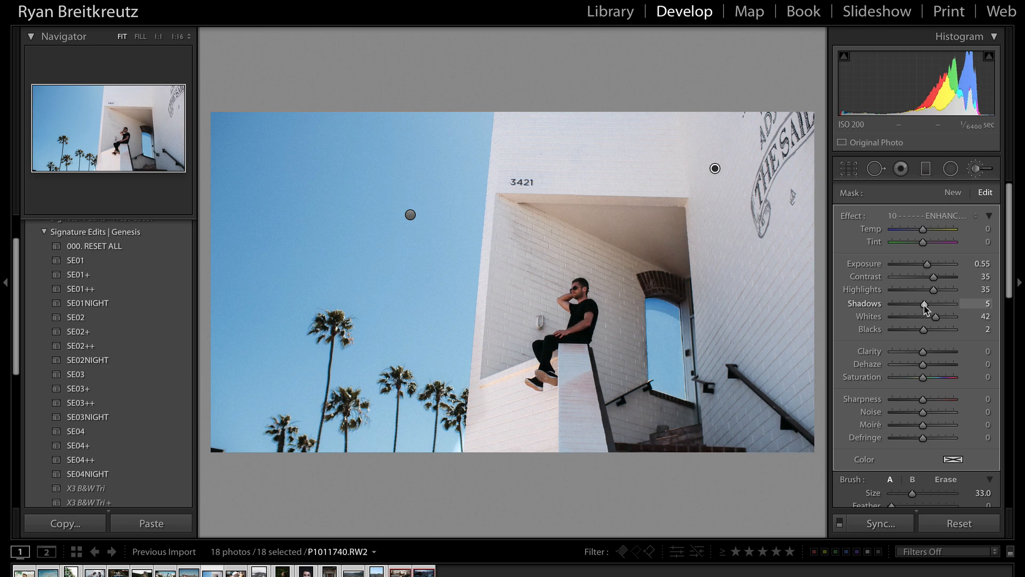
Draw a radial filter around the seated man, set its contrast to −28 and invert it to affect the surroundings.
{"action": "left_click", "coordinate": [950, 169]}
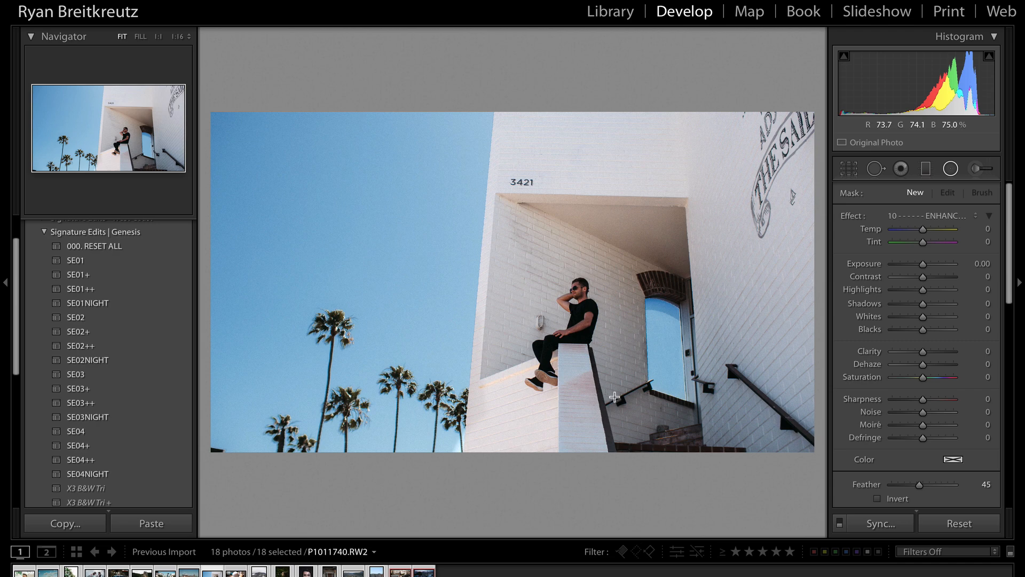
{"action": "left_click_drag", "start_coordinate": [614, 396], "coordinate": [648, 433]}
{"action": "left_click_drag", "start_coordinate": [557, 304], "coordinate": [590, 323]}
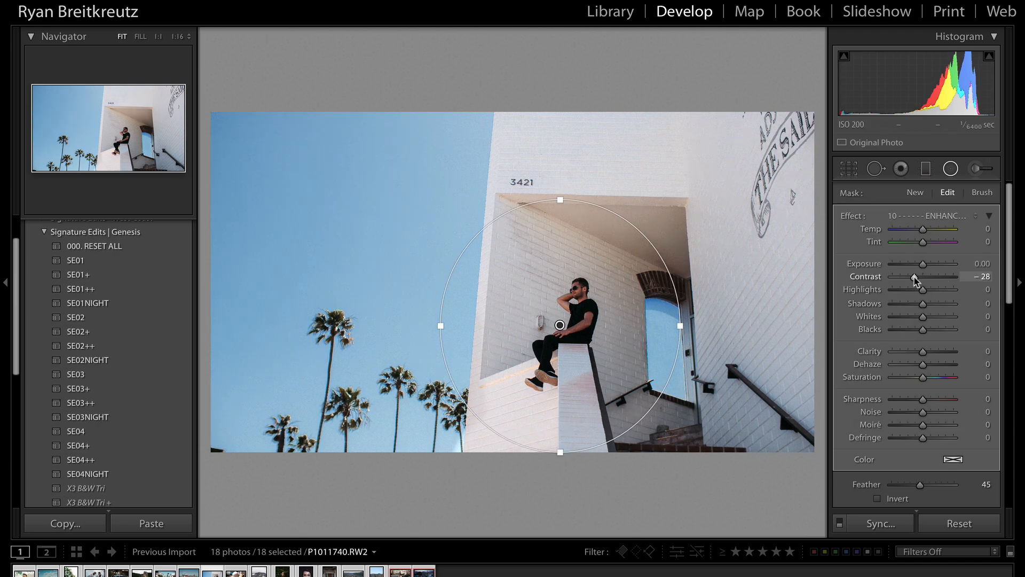
{"action": "key", "text": "apostrophe"}
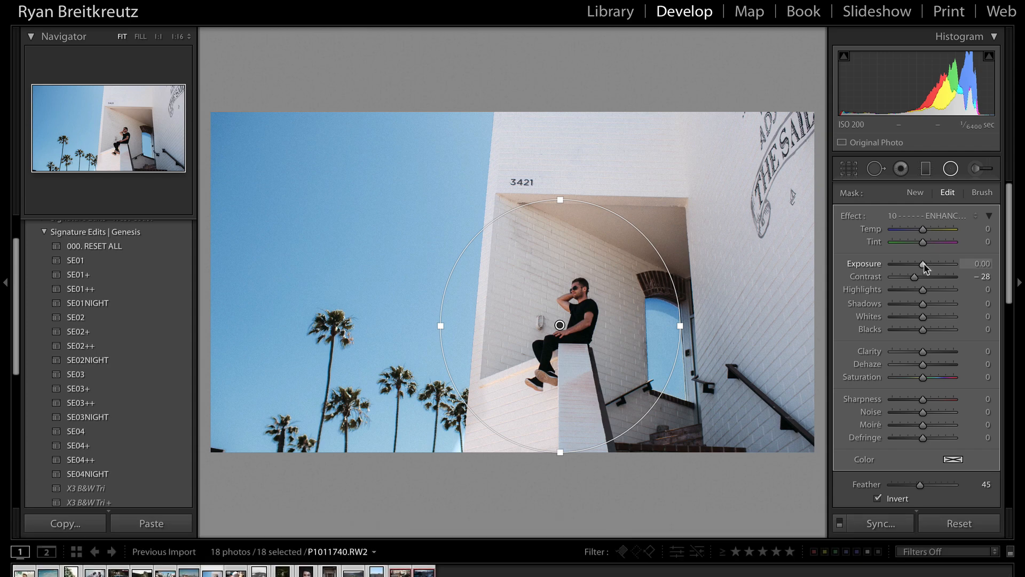
Set the radial filter's exposure to 0.00, clarity to 2 and sharpness to 68, and shift the filter slightly towards the arched window.
{"action": "left_click_drag", "start_coordinate": [929, 268], "coordinate": [926, 268]}
{"action": "double_click", "coordinate": [924, 266]}
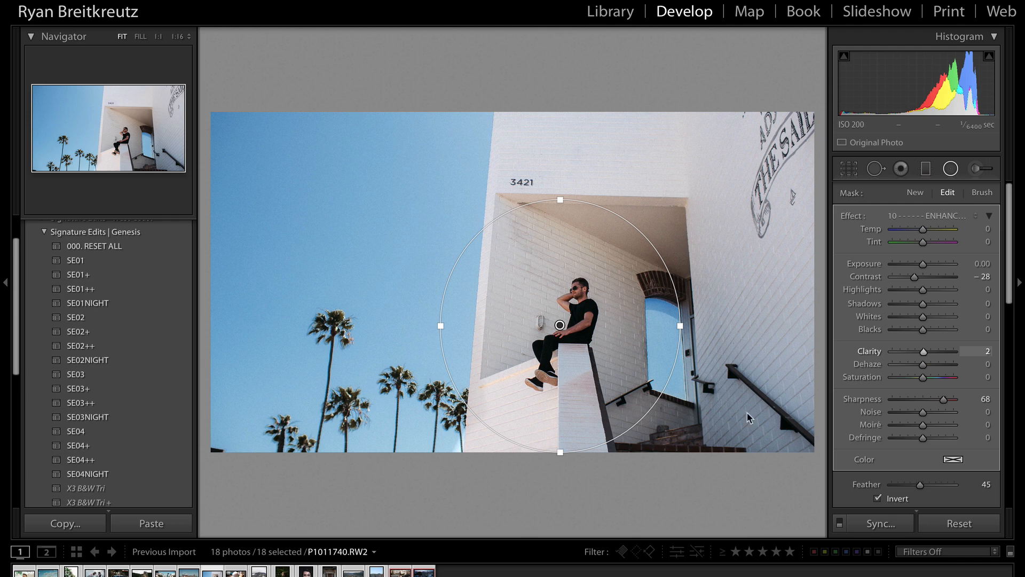
{"action": "left_click_drag", "start_coordinate": [655, 366], "coordinate": [660, 365]}
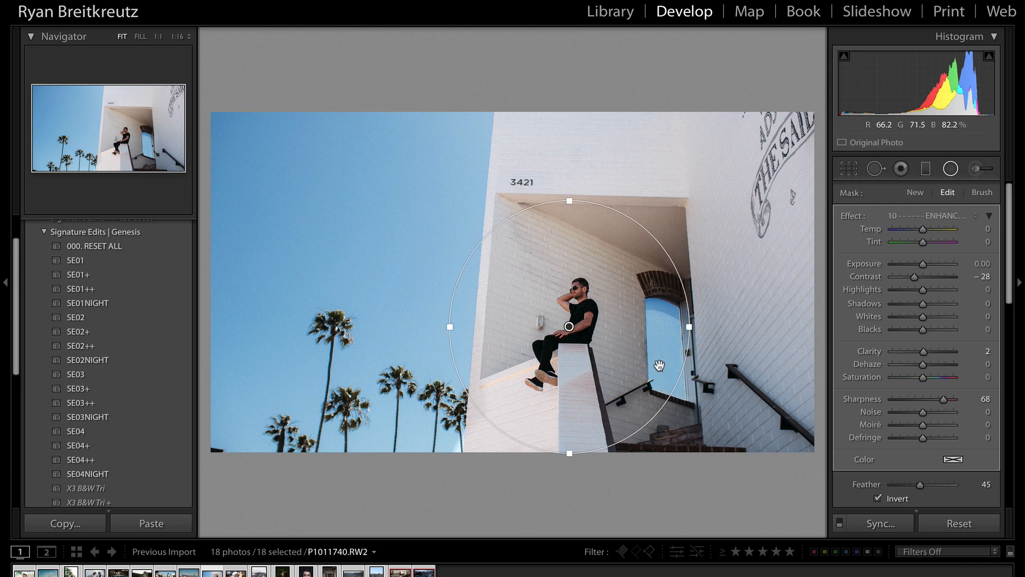
Check the photo without the radial filter by removing and restoring it, and compare the edited photo with its unedited version twice.
{"action": "key", "text": "BackSpace"}
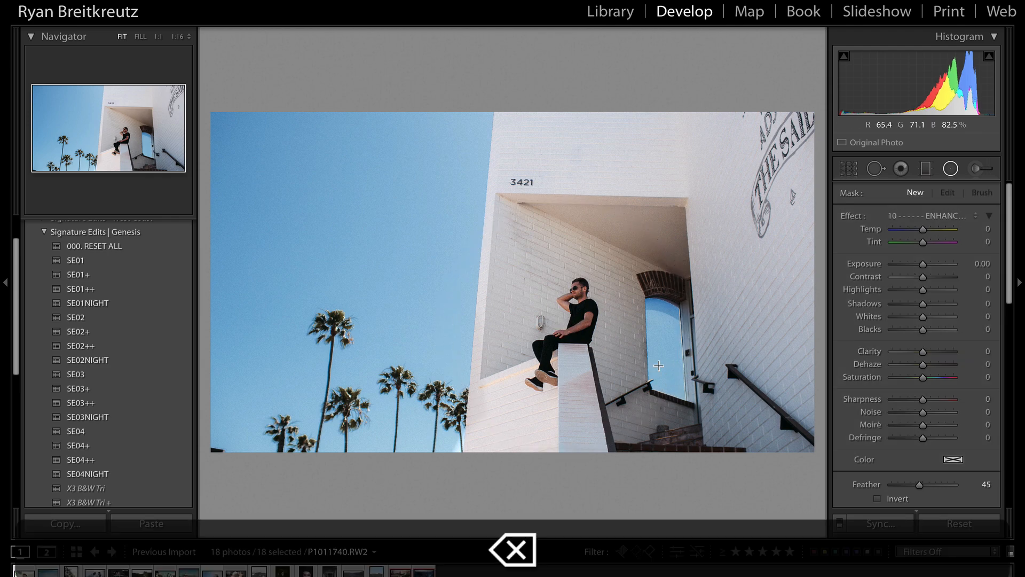
{"action": "key", "text": "super+z"}
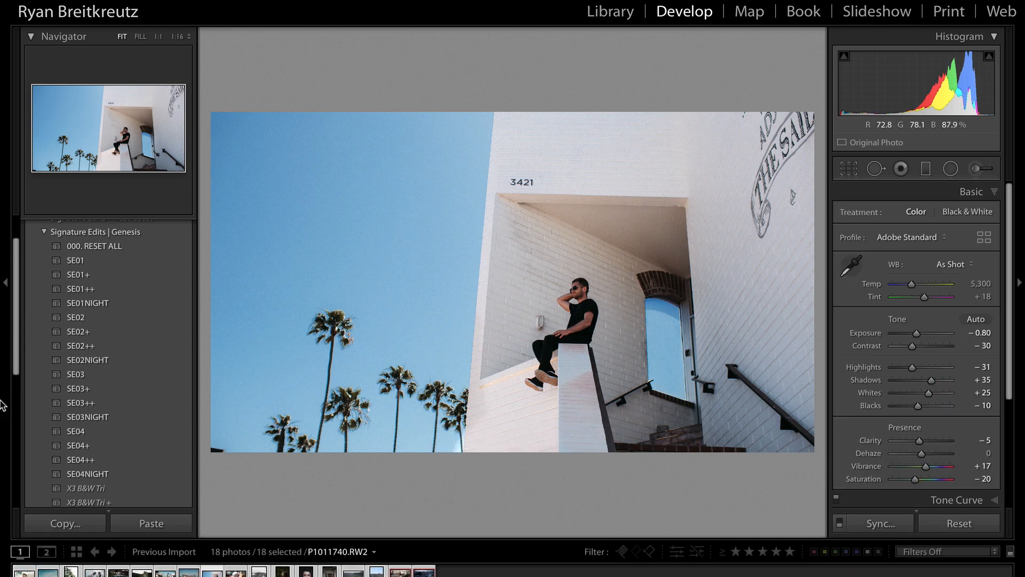
{"action": "key", "text": "v"}
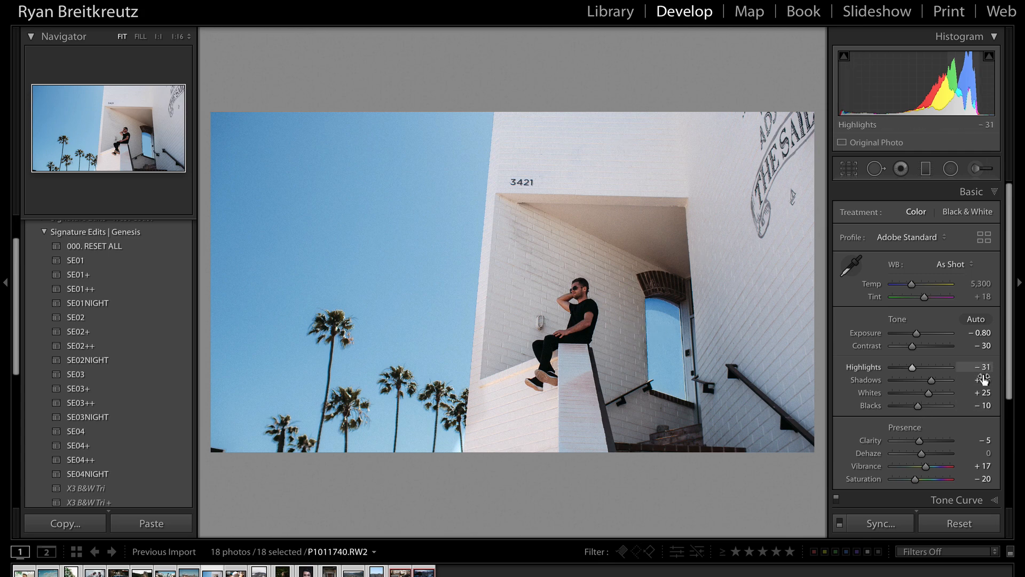
{"action": "key", "text": "backslash"}
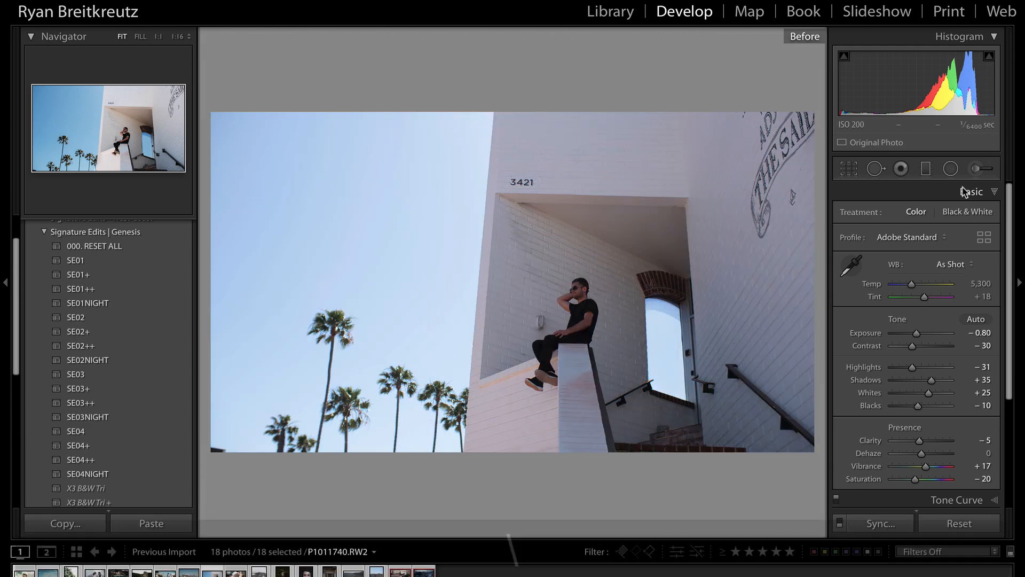
{"action": "key", "text": "backslash"}
{"action": "key", "text": "backslash"}
{"action": "key", "text": "backslash"}
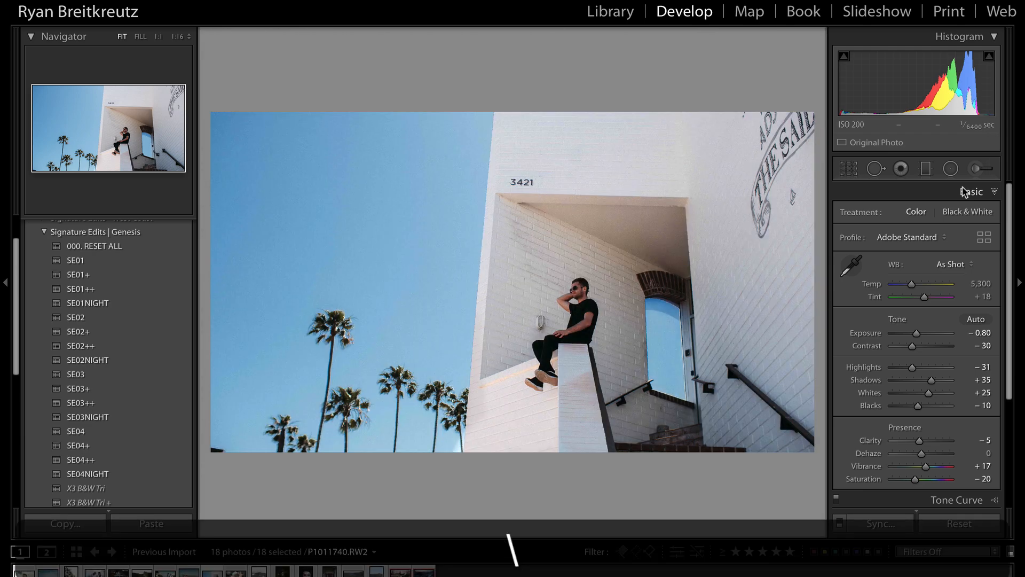
Move on to the globes photo and apply the SE02+ preset to it.
{"action": "key", "text": "Right"}
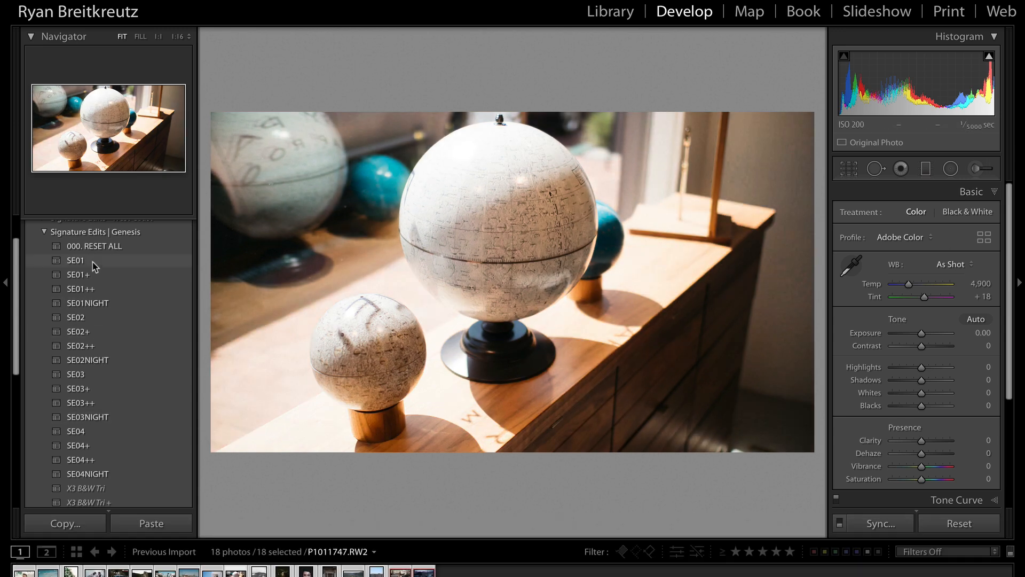
{"action": "left_click", "coordinate": [98, 332]}
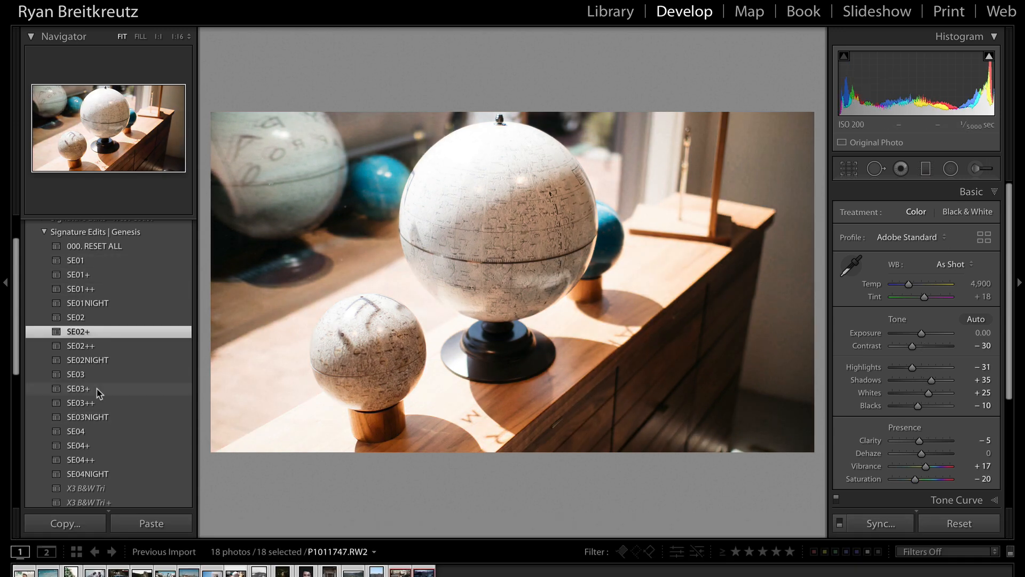
Apply the SE02 preset to the mountain hiker photo, lower its exposure, and move on to the following photo.
{"action": "key", "text": "Right"}
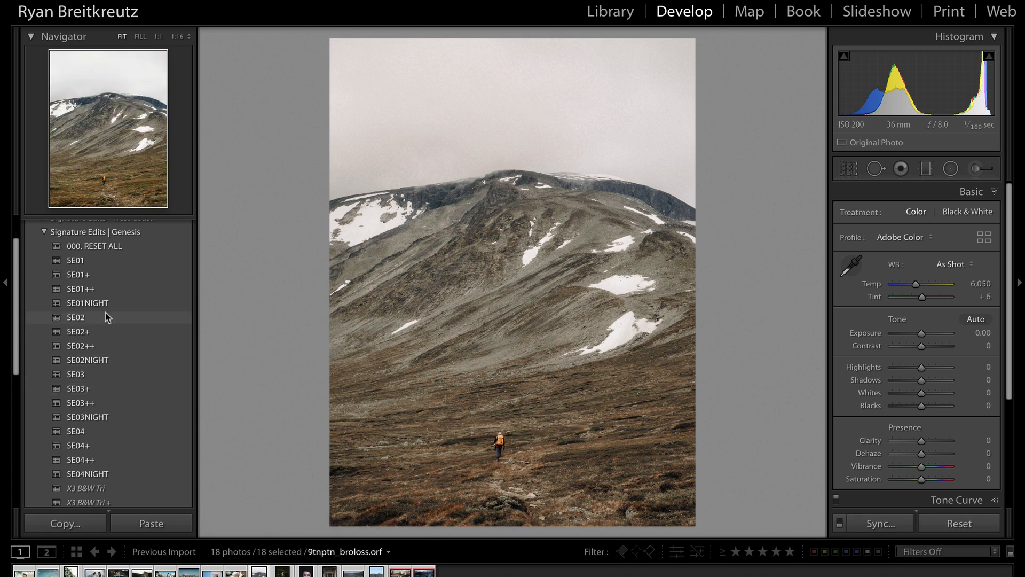
{"action": "left_click", "coordinate": [108, 317]}
{"action": "key", "text": "shift+minus"}
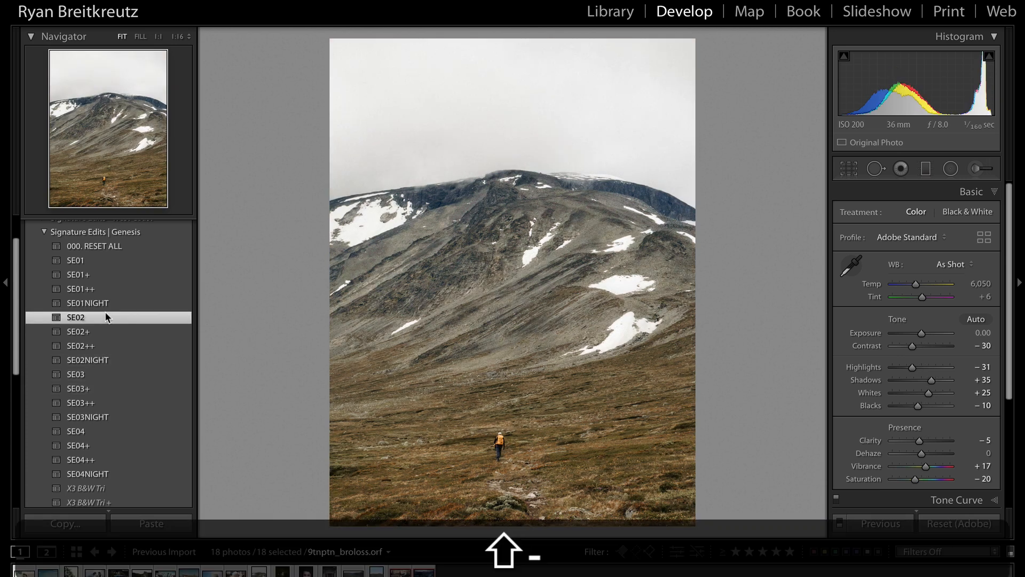
{"action": "key", "text": "Right"}
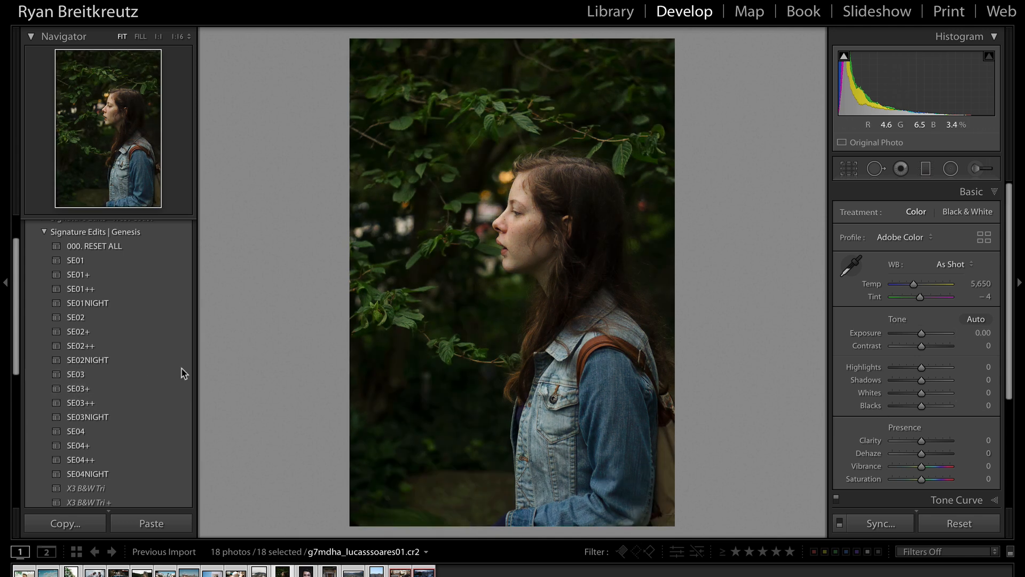
Try setting the denim jacket portrait's HSL saturation to +3 for orange, −69 for yellow and −29 for green.
{"action": "scroll", "coordinate": [964, 322], "scroll_direction": "down", "scroll_amount": 3}
{"action": "scroll", "coordinate": [964, 322], "scroll_direction": "down", "scroll_amount": 1}
{"action": "left_click", "coordinate": [955, 352]}
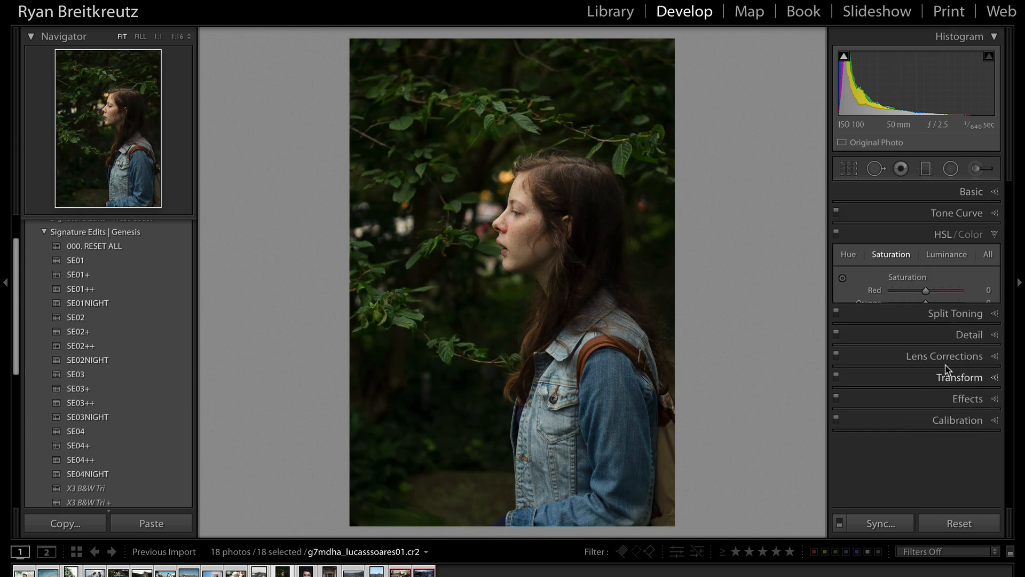
{"action": "left_click_drag", "start_coordinate": [925, 316], "coordinate": [913, 333]}
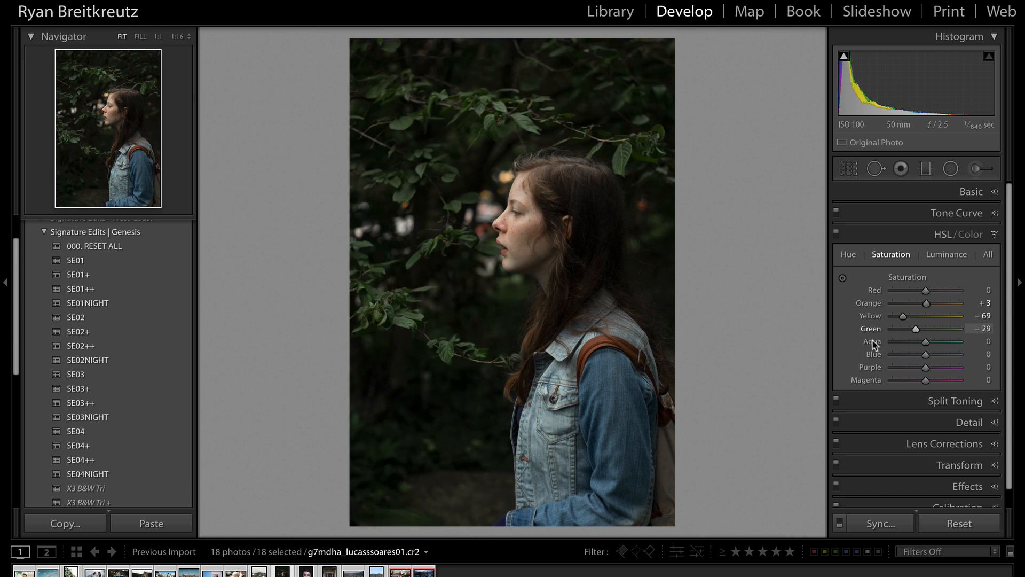
Apply the SE03 preset to the denim jacket portrait and set its contrast to −33, exposure to +0.20 and tint to +15.
{"action": "left_click", "coordinate": [94, 375]}
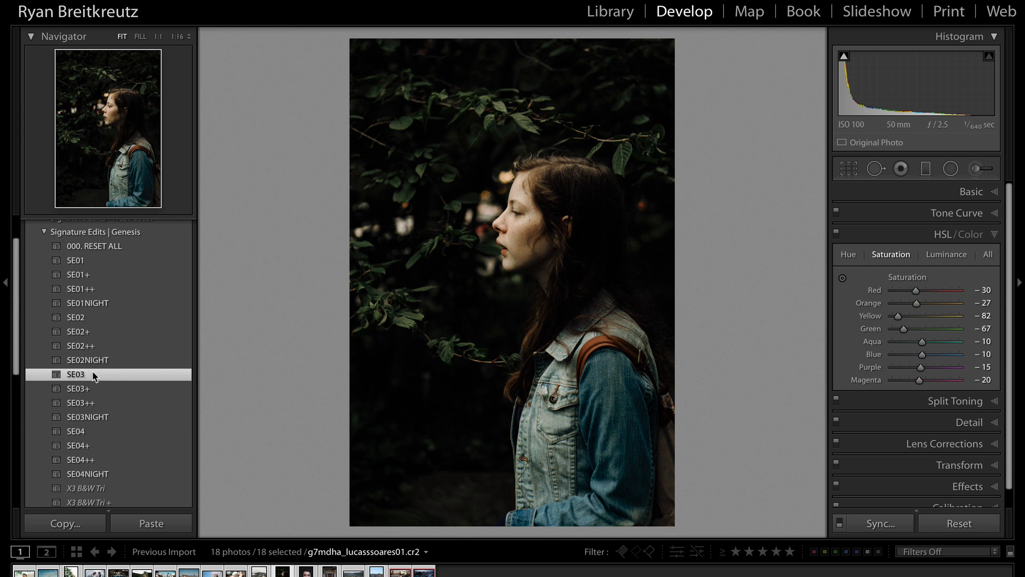
{"action": "left_click", "coordinate": [991, 194]}
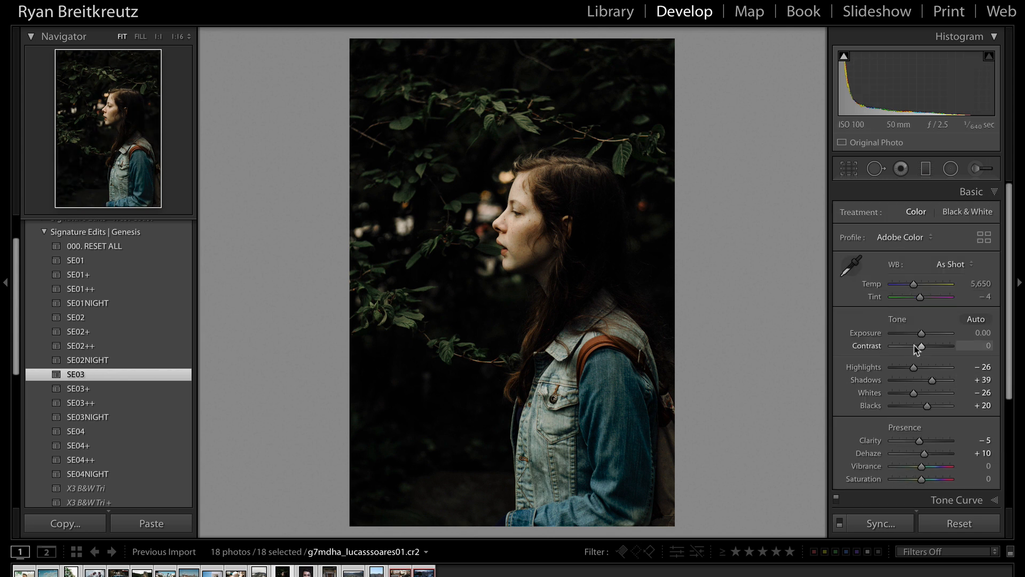
{"action": "left_click_drag", "start_coordinate": [920, 346], "coordinate": [912, 348]}
{"action": "key", "text": "equal"}
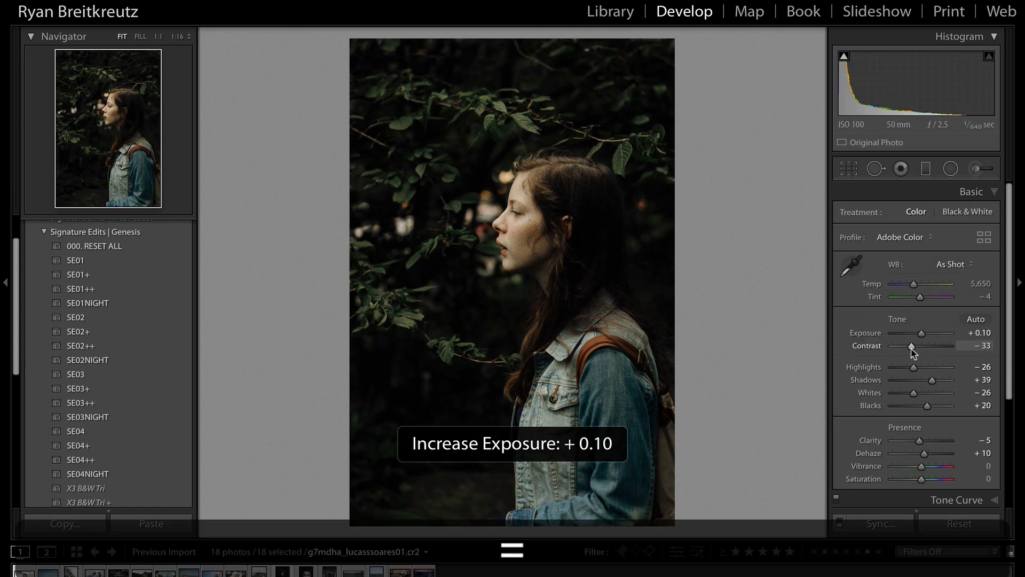
{"action": "key", "text": "equal"}
{"action": "key", "text": "equal"}
{"action": "key", "text": "minus"}
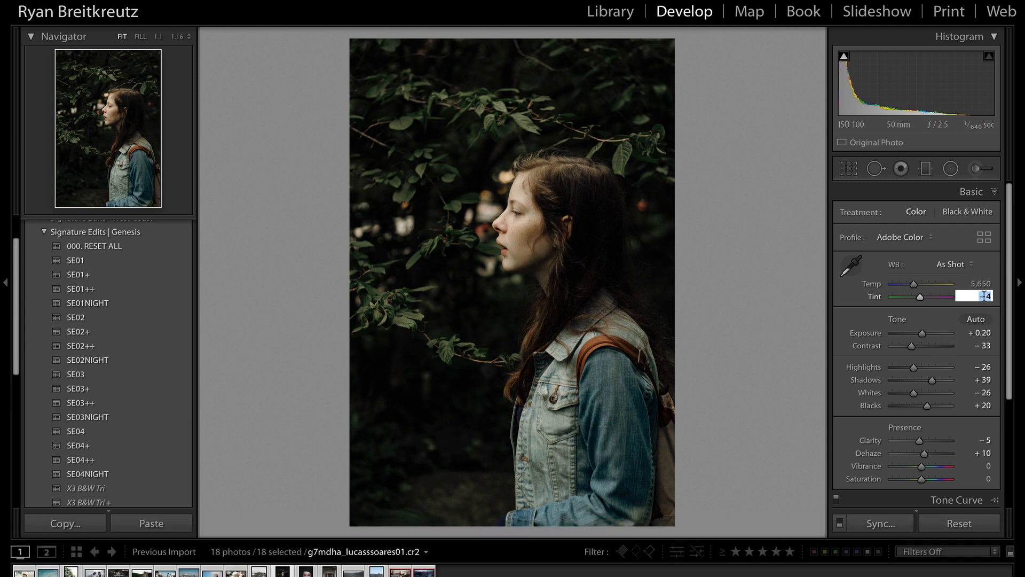
{"action": "key", "text": "Return"}
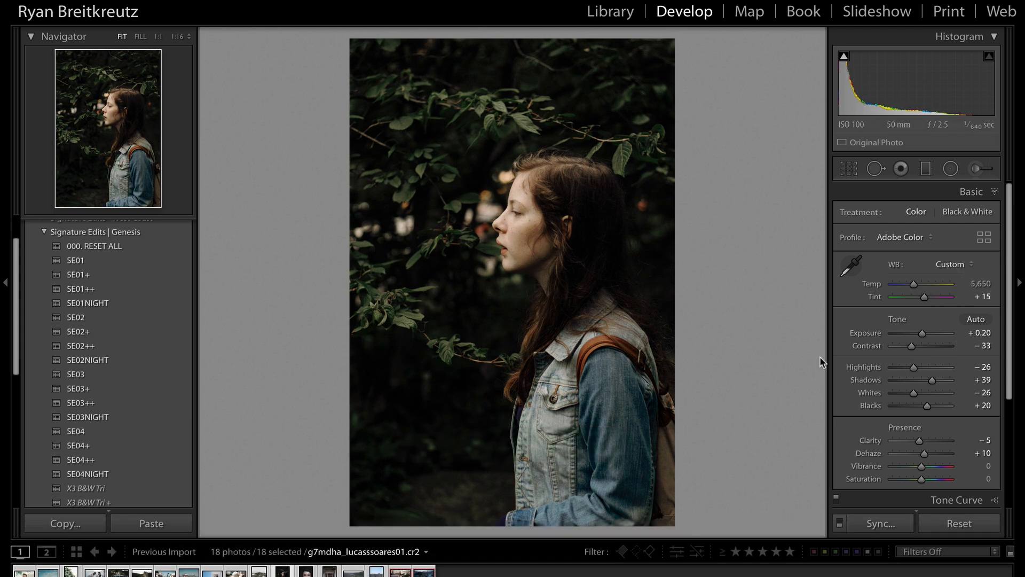
Try the SE01 preset on the glitter-covered face portrait and apply SE02+ instead.
{"action": "key", "text": "Right"}
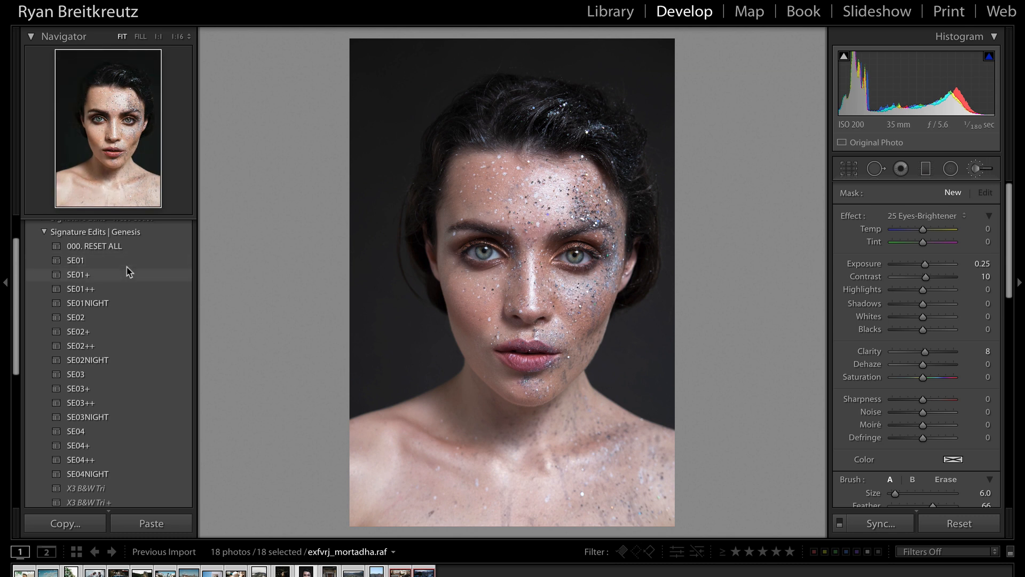
{"action": "left_click", "coordinate": [99, 261]}
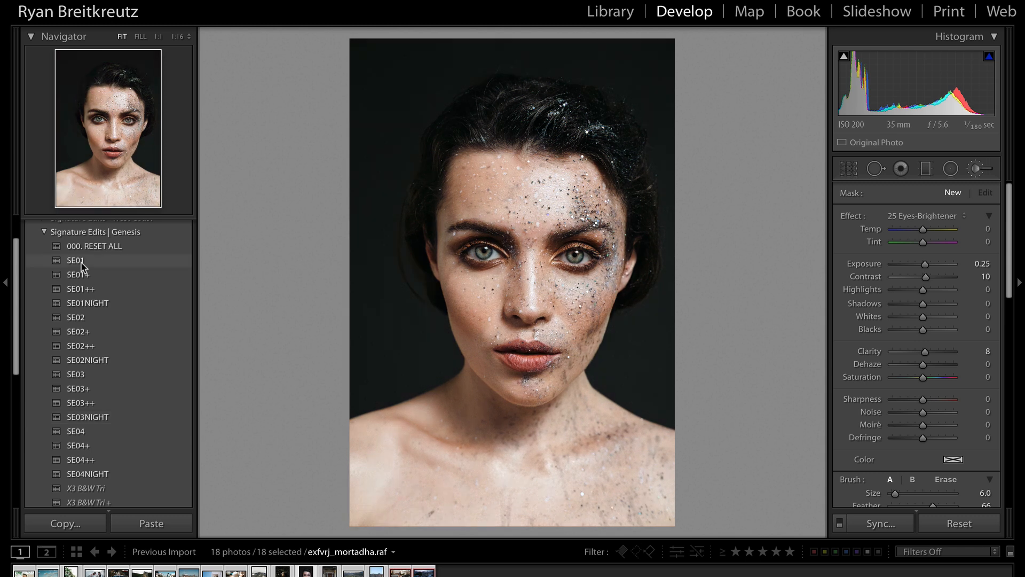
{"action": "left_click", "coordinate": [98, 332]}
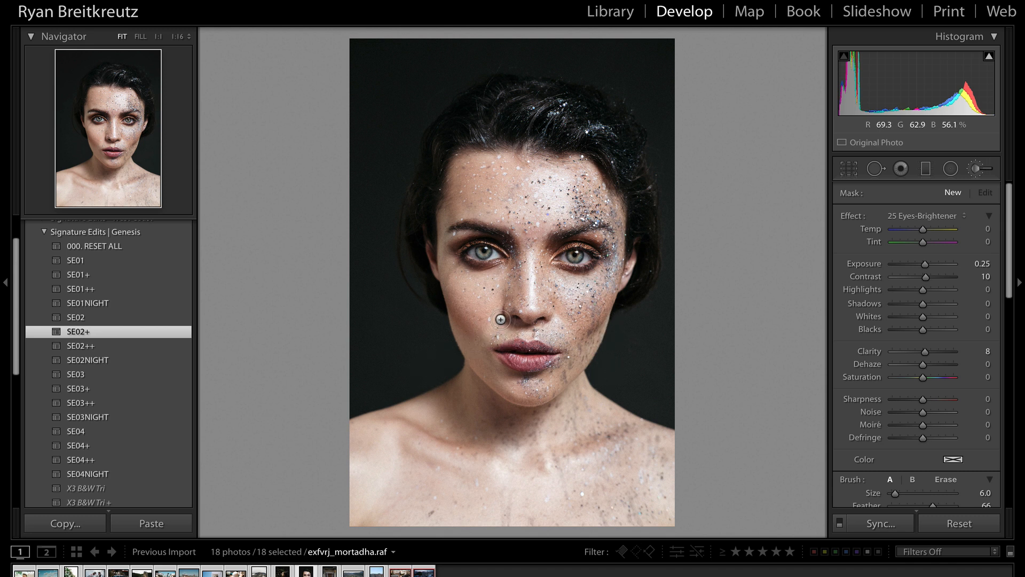
Try a dab of the 25 Eyes-Brightener brush on the cheek below the eye and delete it.
{"action": "left_click", "coordinate": [497, 282]}
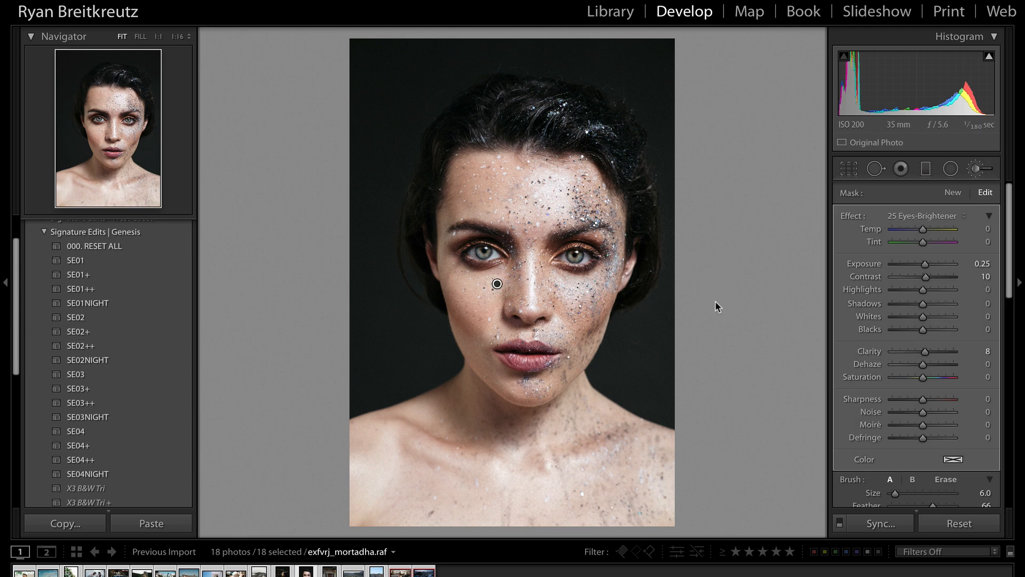
{"action": "key", "text": "BackSpace"}
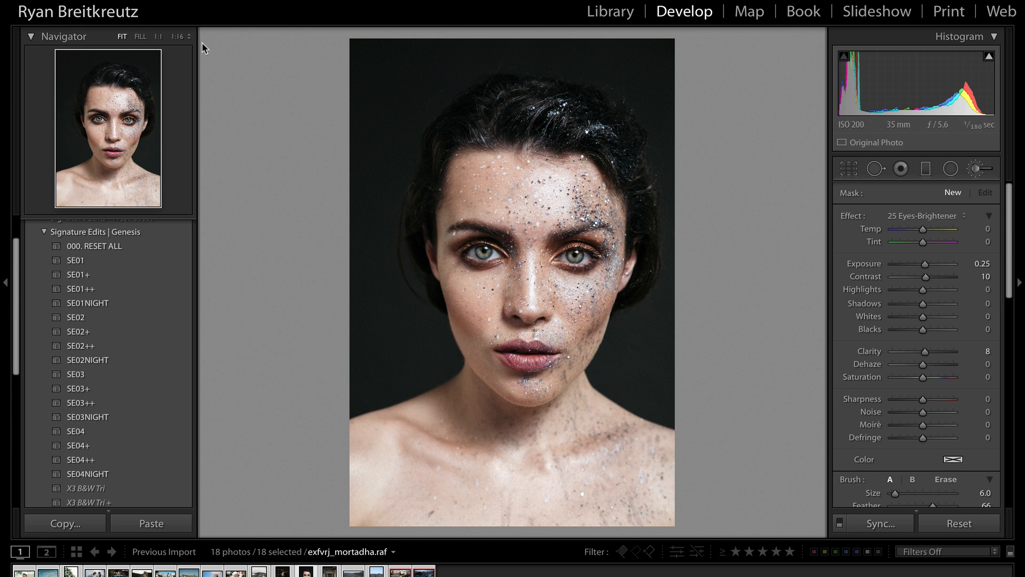
Paint the 11 Add Texture brush effect over the glitter on the forehead, around the eye and along the nose, using brush sizes 17 and 14.
{"action": "left_click", "coordinate": [158, 36]}
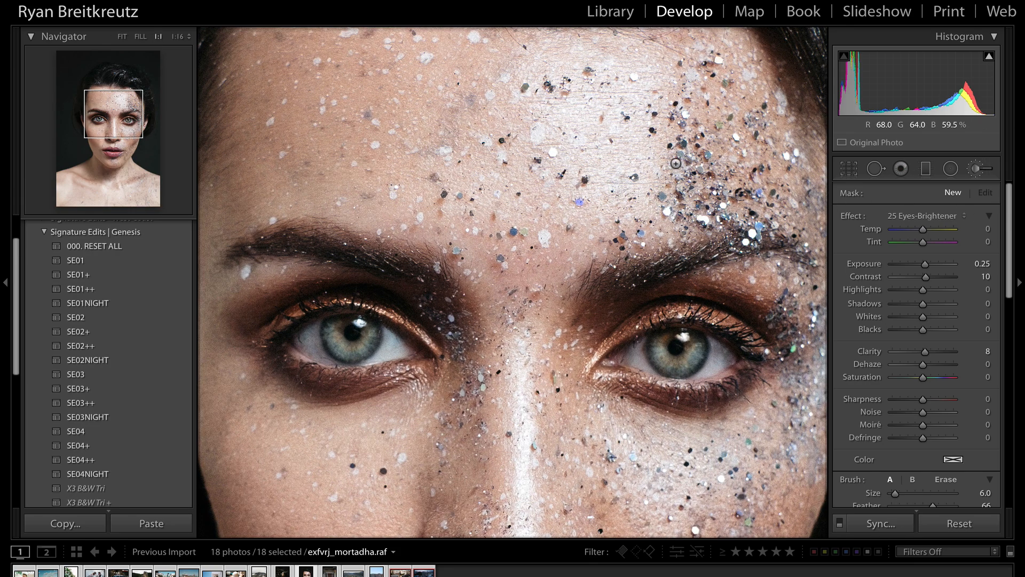
{"action": "left_click", "coordinate": [942, 215]}
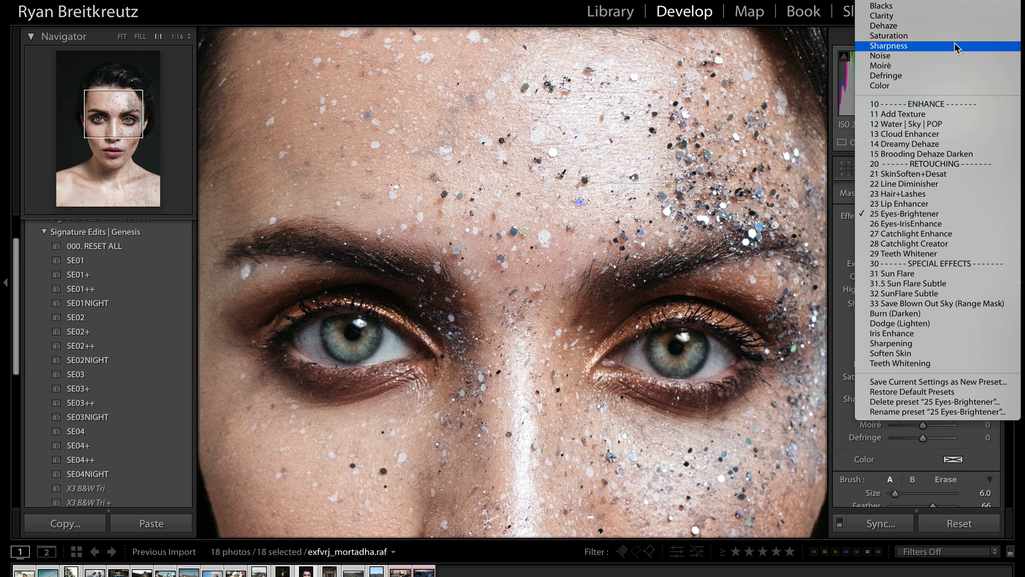
{"action": "left_click", "coordinate": [931, 118]}
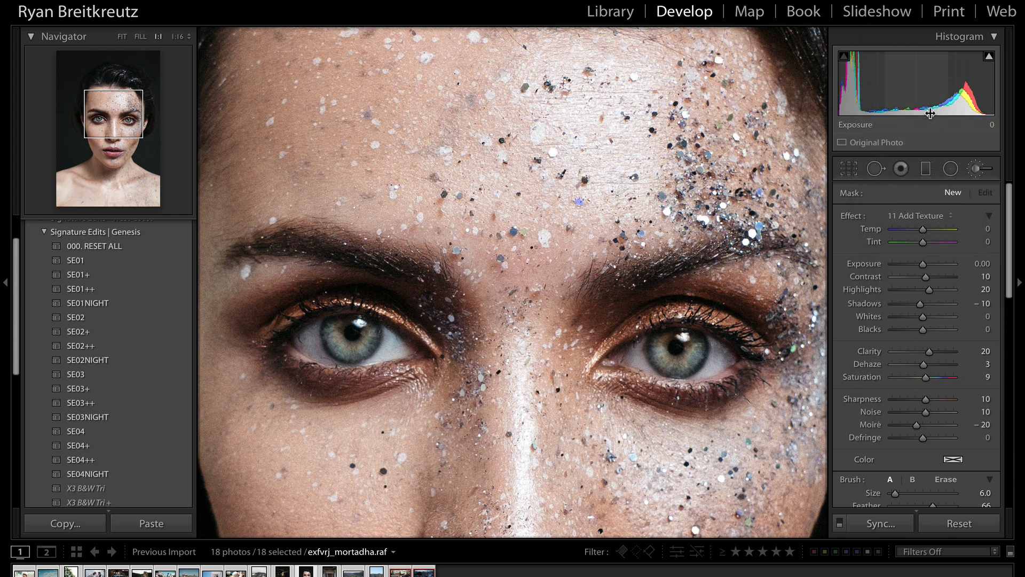
{"action": "mouse_move", "coordinate": [114, 114]}
{"action": "left_mouse_down"}
{"action": "mouse_move", "coordinate": [140, 117]}
{"action": "mouse_move", "coordinate": [129, 108]}
{"action": "left_mouse_up"}
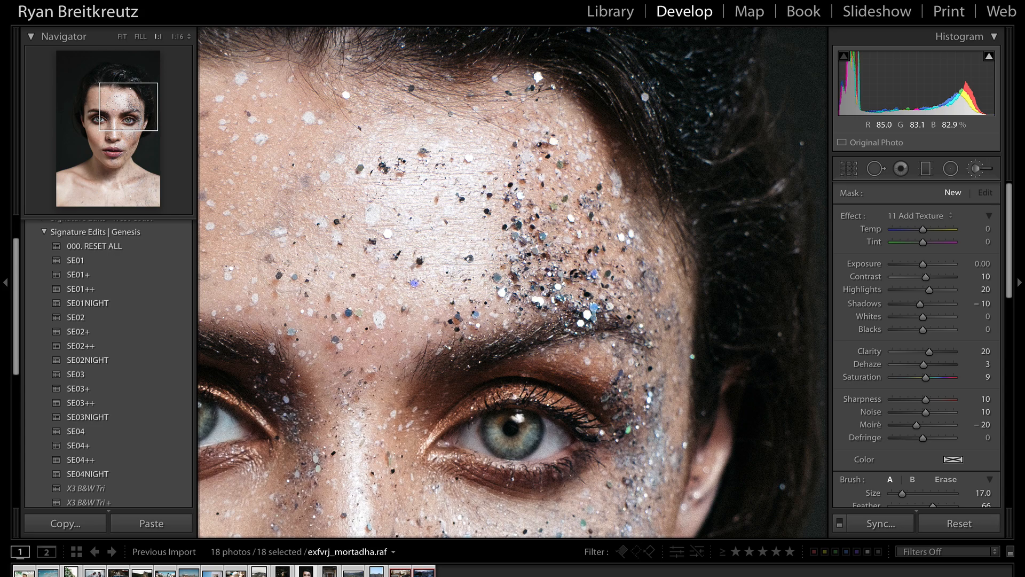
{"action": "mouse_move", "coordinate": [140, 134]}
{"action": "left_mouse_down"}
{"action": "mouse_move", "coordinate": [126, 138]}
{"action": "mouse_move", "coordinate": [124, 122]}
{"action": "left_mouse_up"}
{"action": "scroll", "coordinate": [353, 262], "scroll_direction": "down", "scroll_amount": 1}
{"action": "mouse_move", "coordinate": [350, 248]}
{"action": "left_mouse_down"}
{"action": "mouse_move", "coordinate": [339, 320]}
{"action": "mouse_move", "coordinate": [392, 213]}
{"action": "mouse_move", "coordinate": [407, 209]}
{"action": "mouse_move", "coordinate": [458, 272]}
{"action": "mouse_move", "coordinate": [492, 382]}
{"action": "mouse_move", "coordinate": [572, 425]}
{"action": "mouse_move", "coordinate": [614, 401]}
{"action": "mouse_move", "coordinate": [675, 302]}
{"action": "mouse_move", "coordinate": [691, 297]}
{"action": "mouse_move", "coordinate": [685, 233]}
{"action": "mouse_move", "coordinate": [701, 213]}
{"action": "mouse_move", "coordinate": [684, 171]}
{"action": "left_mouse_up"}
{"action": "left_click_drag", "start_coordinate": [114, 126], "coordinate": [112, 163]}
{"action": "mouse_move", "coordinate": [472, 129]}
{"action": "left_mouse_down"}
{"action": "mouse_move", "coordinate": [549, 166]}
{"action": "mouse_move", "coordinate": [513, 235]}
{"action": "mouse_move", "coordinate": [411, 301]}
{"action": "mouse_move", "coordinate": [422, 320]}
{"action": "left_mouse_up"}
{"action": "left_click", "coordinate": [104, 146]}
{"action": "left_click_drag", "start_coordinate": [105, 147], "coordinate": [127, 111]}
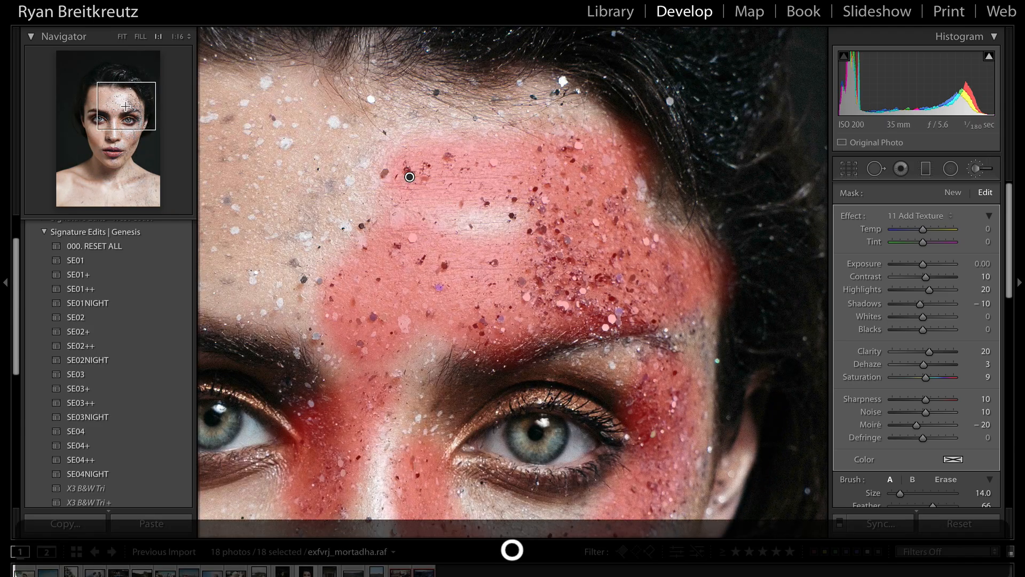
Hide the mask overlay, compare the portrait without and with the texture mask, and undo the mask's sharpness change.
{"action": "key", "text": "o"}
{"action": "key", "text": "BackSpace"}
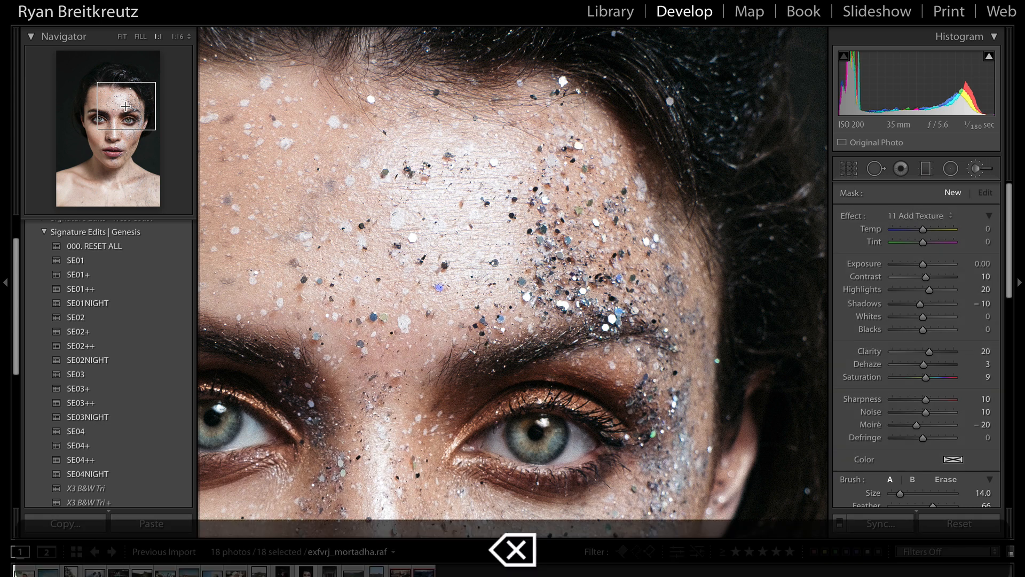
{"action": "key", "text": "super+z"}
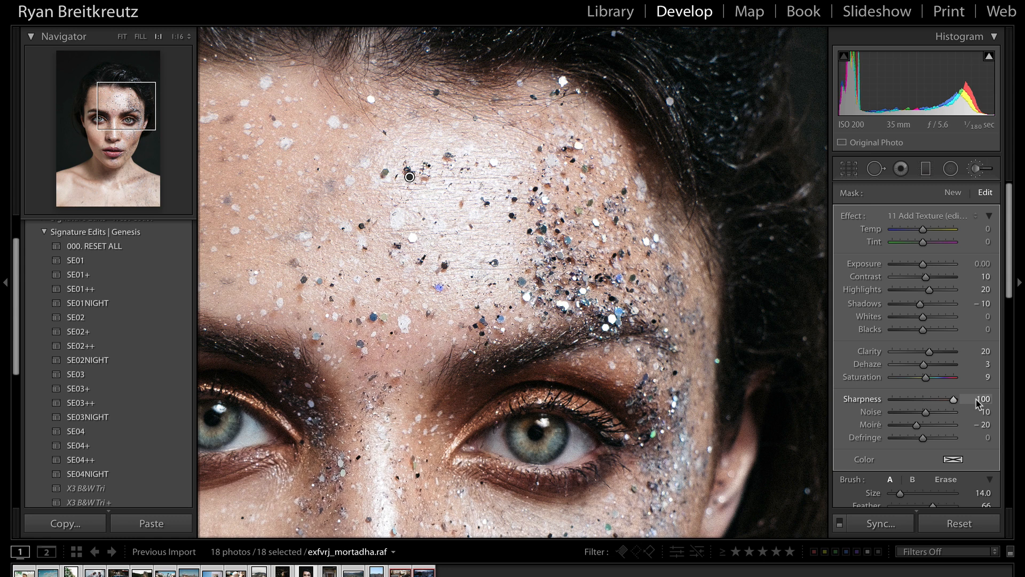
{"action": "key", "text": "super+z"}
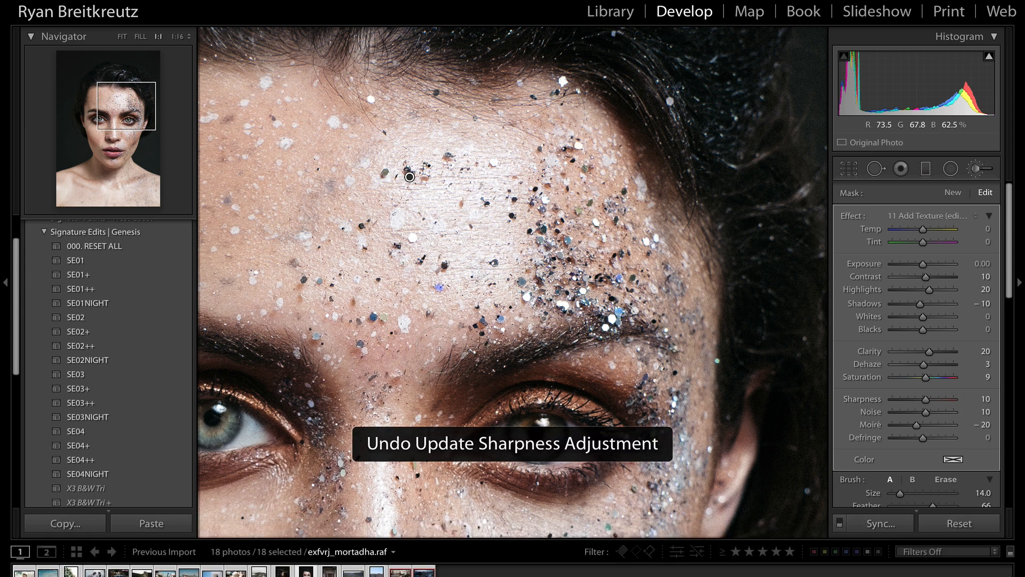
Start a new brush mask with the 26 Eyes-IrisEnhance effect and paint it over both irises at brush size 10.
{"action": "left_click", "coordinate": [134, 108]}
{"action": "left_click_drag", "start_coordinate": [134, 108], "coordinate": [111, 123]}
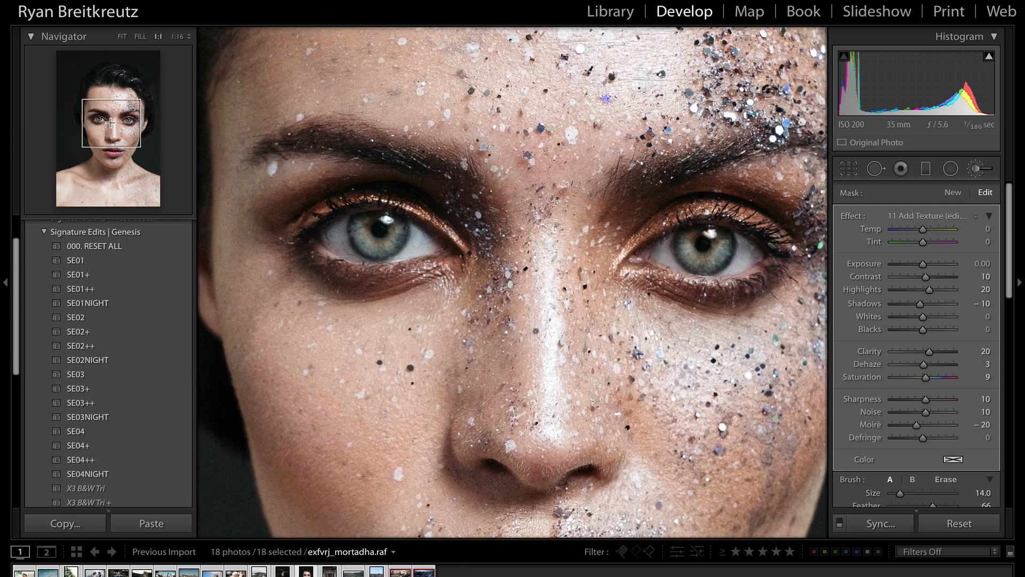
{"action": "left_click", "coordinate": [953, 193]}
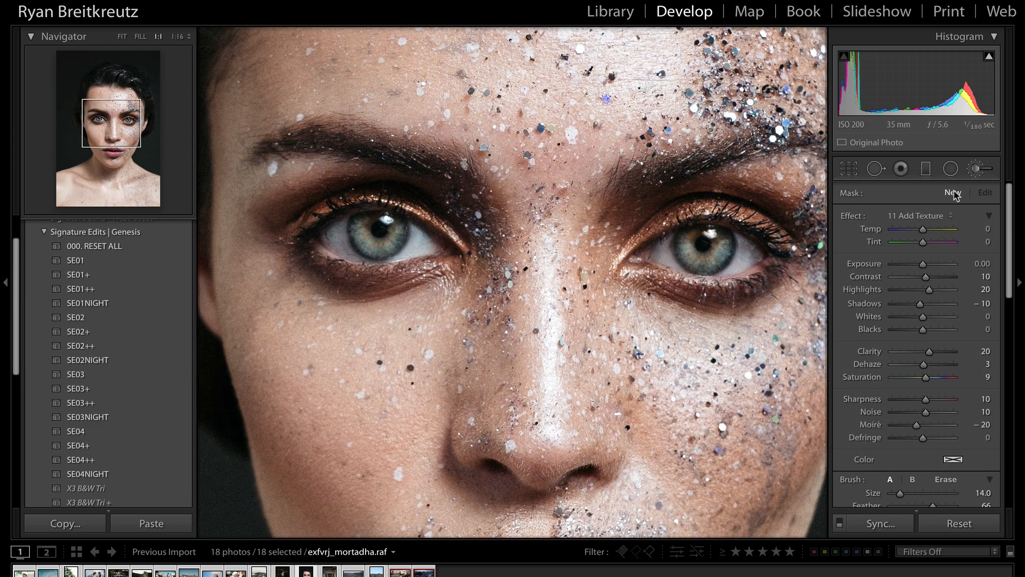
{"action": "left_click", "coordinate": [927, 217]}
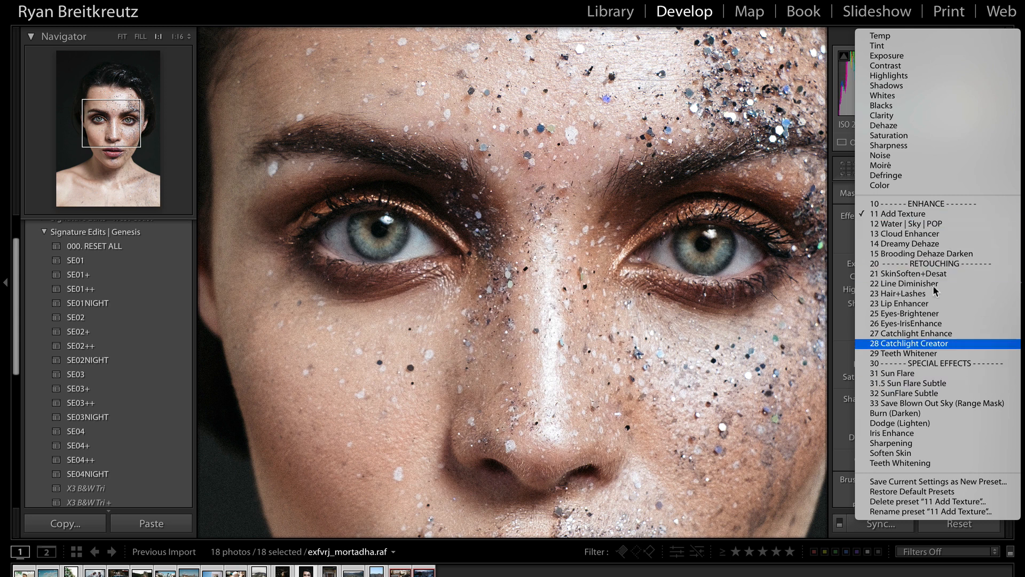
{"action": "left_click", "coordinate": [933, 324]}
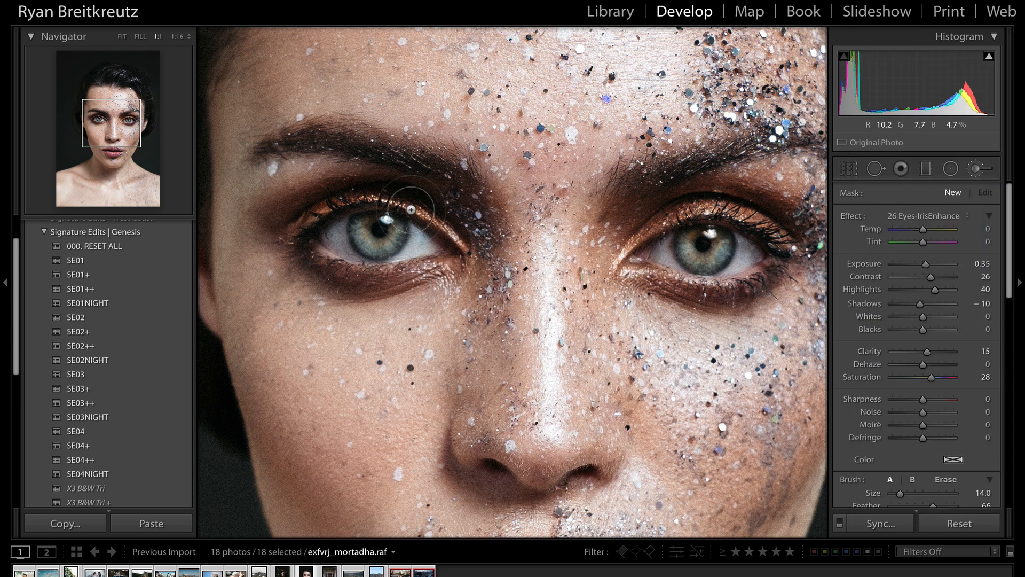
{"action": "scroll", "coordinate": [370, 227], "scroll_direction": "down", "scroll_amount": 7}
{"action": "scroll", "coordinate": [370, 227], "scroll_direction": "up", "scroll_amount": 3}
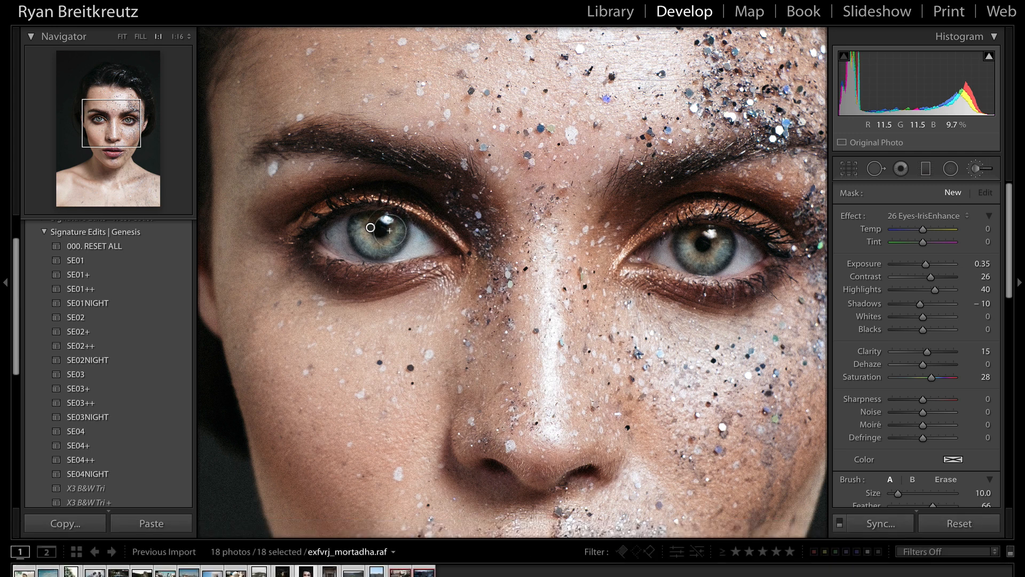
{"action": "left_click_drag", "start_coordinate": [376, 229], "coordinate": [382, 227]}
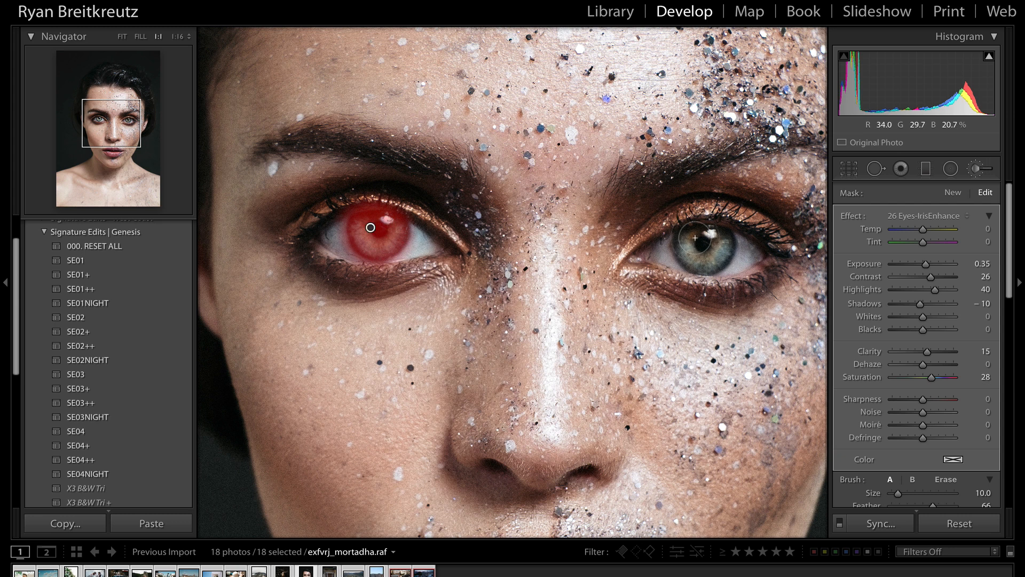
{"action": "mouse_move", "coordinate": [694, 234]}
{"action": "left_mouse_down"}
{"action": "mouse_move", "coordinate": [709, 252]}
{"action": "mouse_move", "coordinate": [718, 236]}
{"action": "mouse_move", "coordinate": [701, 250]}
{"action": "left_mouse_up"}
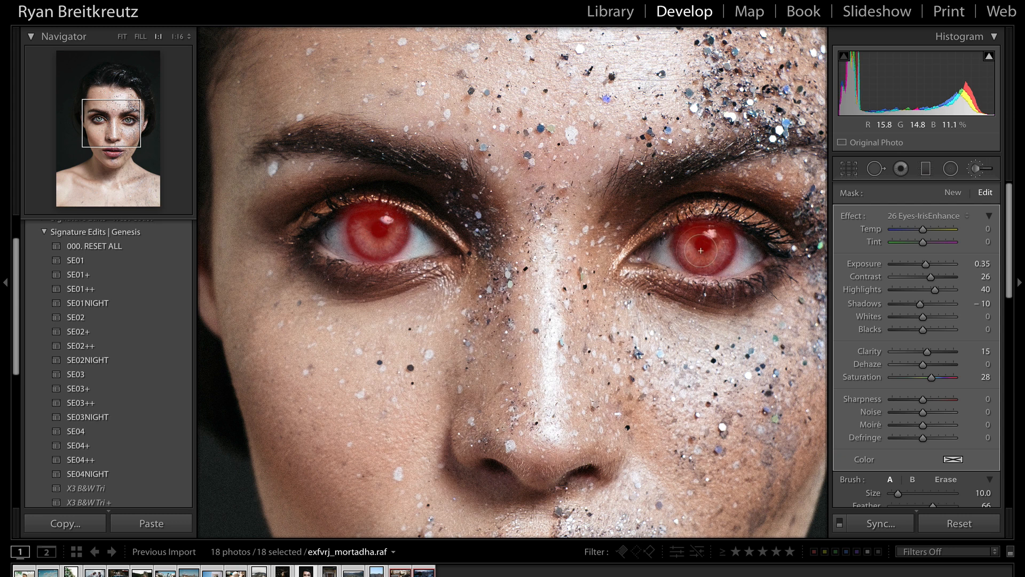
Hide the mask overlay and compare the eyes without and with the iris enhancement.
{"action": "key", "text": "o"}
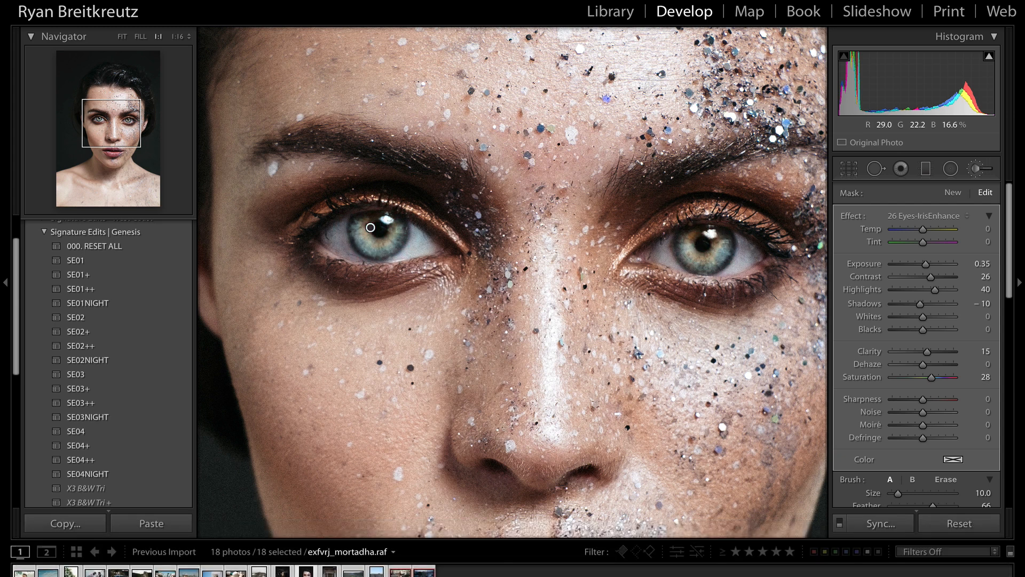
{"action": "key", "text": "BackSpace"}
{"action": "key", "text": "super+z"}
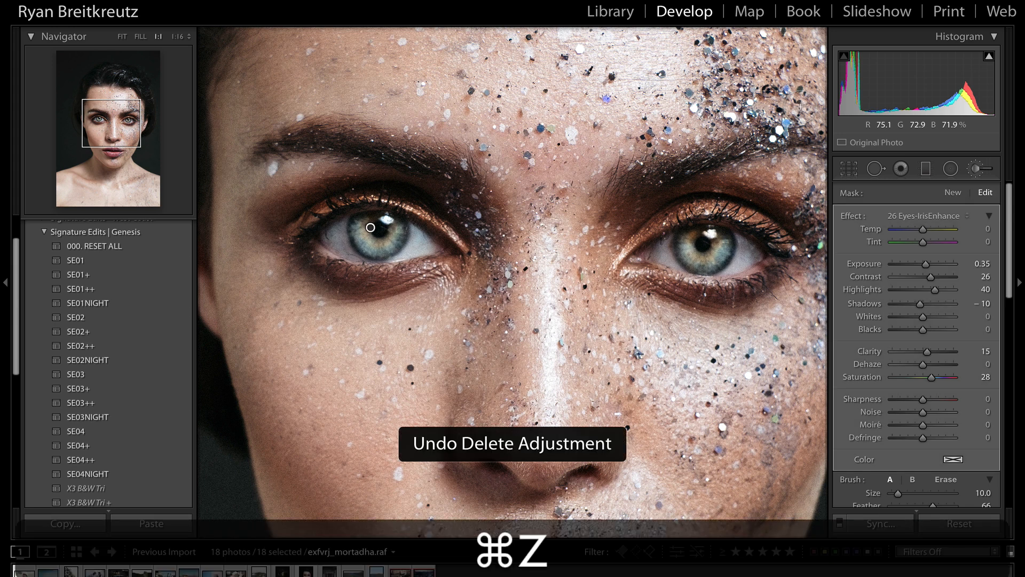
Paint a new 25 Eyes-Brightener mask over the whites of both eyes at brush size 4 and lower its saturation to -18.
{"action": "left_click", "coordinate": [953, 198]}
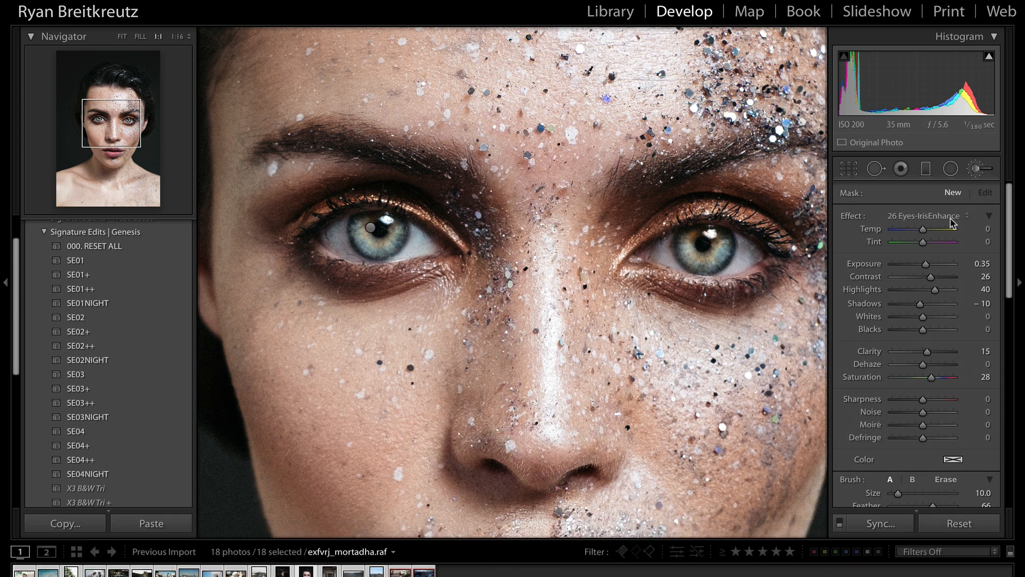
{"action": "left_click", "coordinate": [951, 221]}
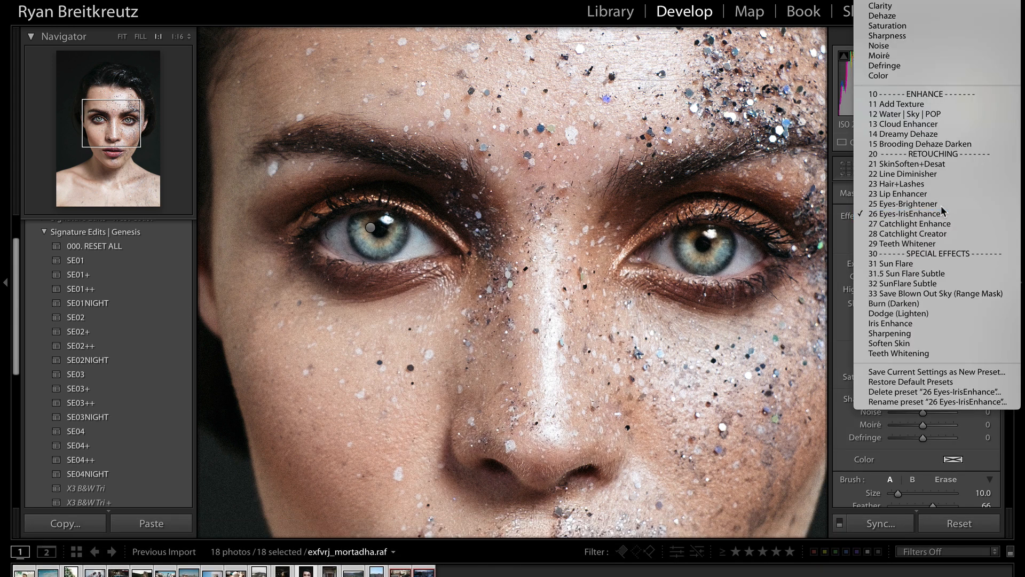
{"action": "left_click", "coordinate": [934, 204]}
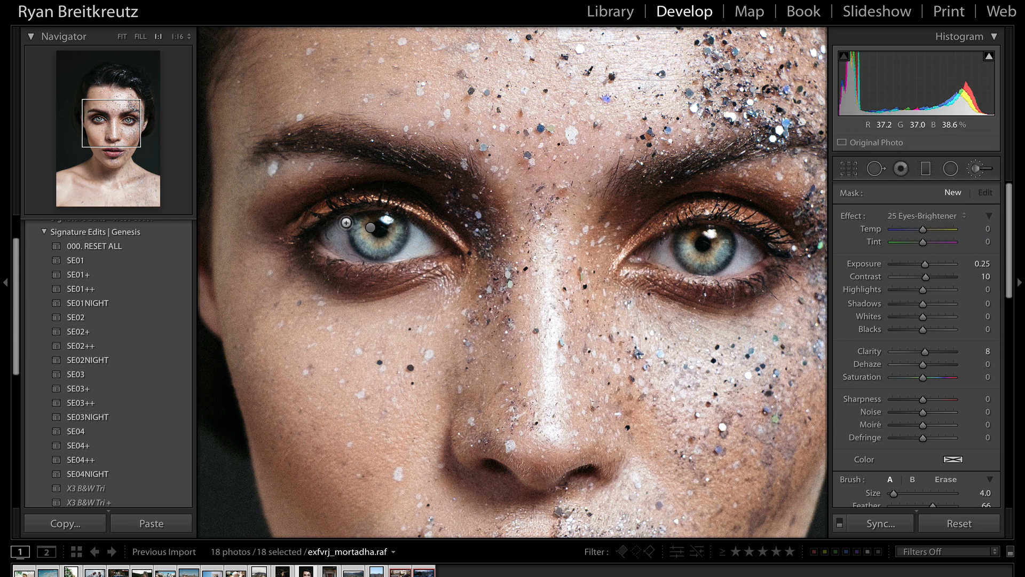
{"action": "left_click_drag", "start_coordinate": [351, 254], "coordinate": [336, 244]}
{"action": "mouse_move", "coordinate": [413, 229]}
{"action": "left_mouse_down"}
{"action": "mouse_move", "coordinate": [401, 253]}
{"action": "mouse_move", "coordinate": [435, 240]}
{"action": "left_mouse_up"}
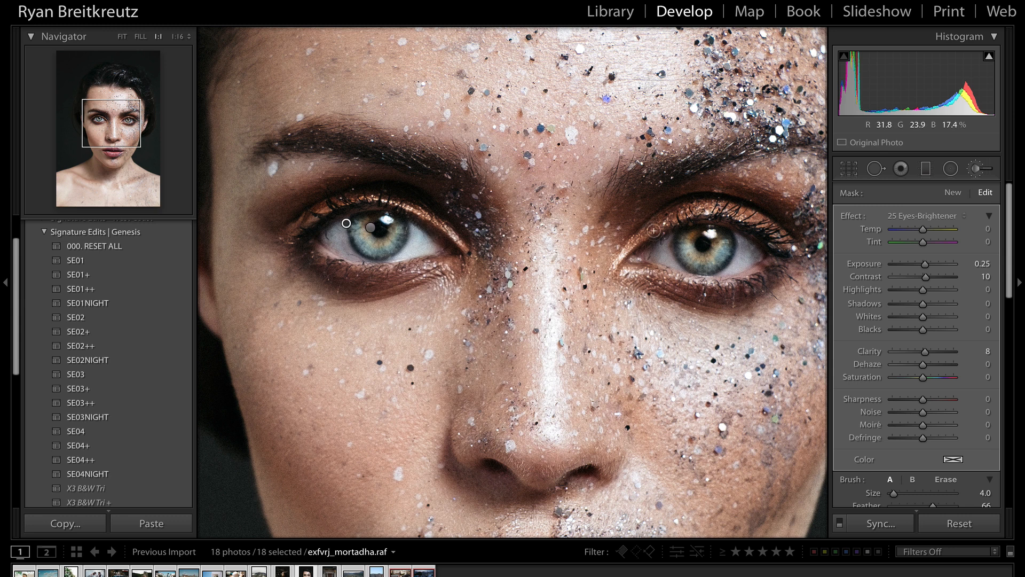
{"action": "mouse_move", "coordinate": [673, 240]}
{"action": "left_mouse_down"}
{"action": "mouse_move", "coordinate": [656, 254]}
{"action": "mouse_move", "coordinate": [683, 267]}
{"action": "mouse_move", "coordinate": [665, 244]}
{"action": "mouse_move", "coordinate": [679, 266]}
{"action": "mouse_move", "coordinate": [741, 245]}
{"action": "left_mouse_up"}
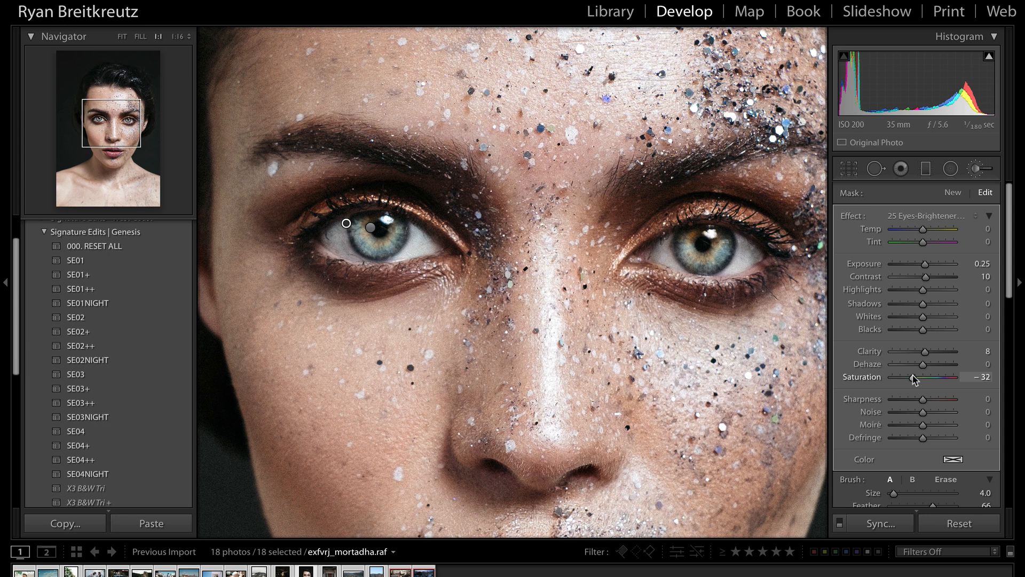
Compare the eyes without and with the brightener mask, then finish the brush edits.
{"action": "key", "text": "BackSpace"}
{"action": "key", "text": "super+z"}
{"action": "key", "text": "Return"}
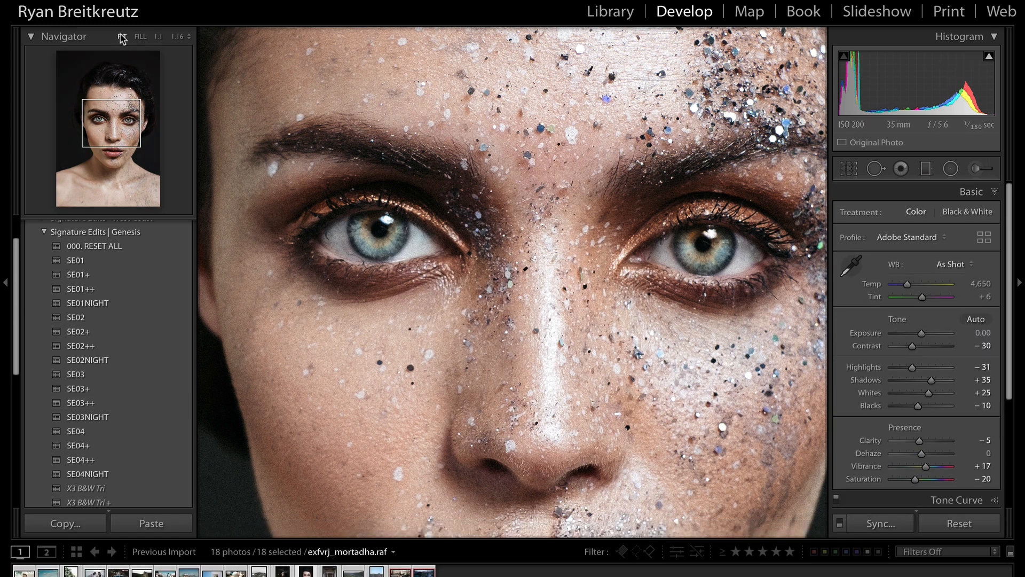
Fit the whole portrait in view and set the exposure of the eye-whites brightener mask to 0.10.
{"action": "left_click", "coordinate": [122, 37]}
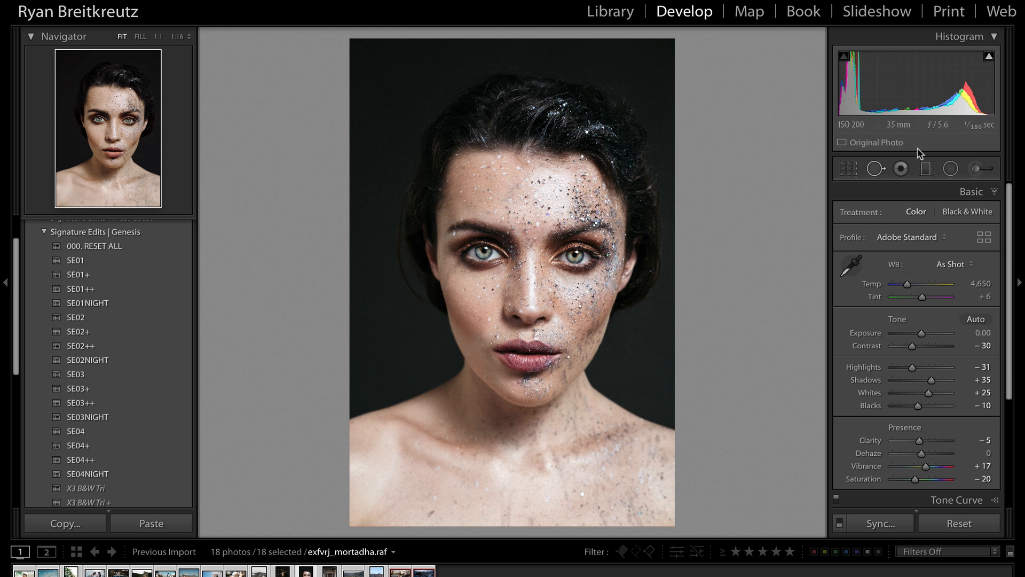
{"action": "left_click", "coordinate": [984, 171]}
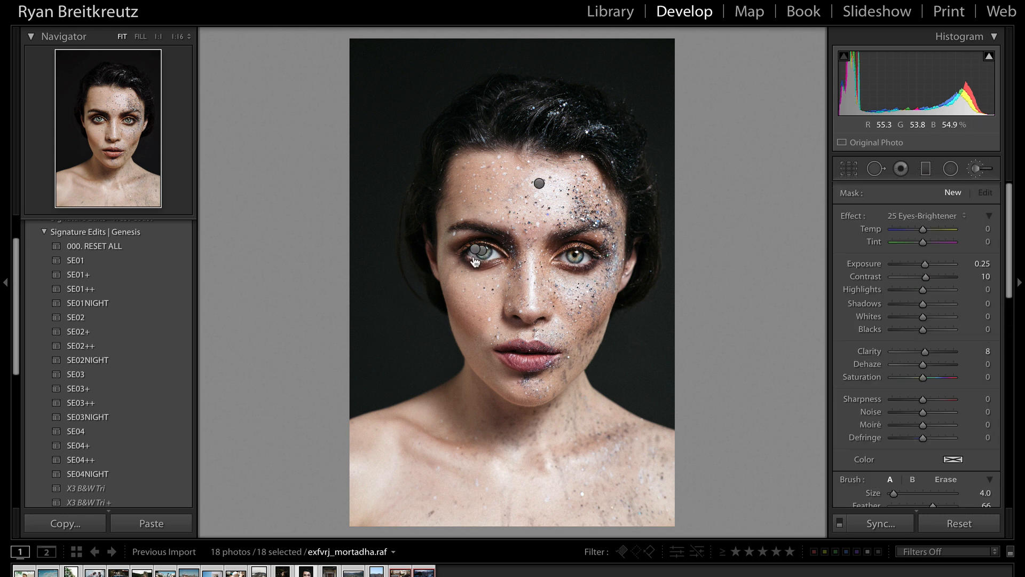
{"action": "left_click", "coordinate": [983, 264]}
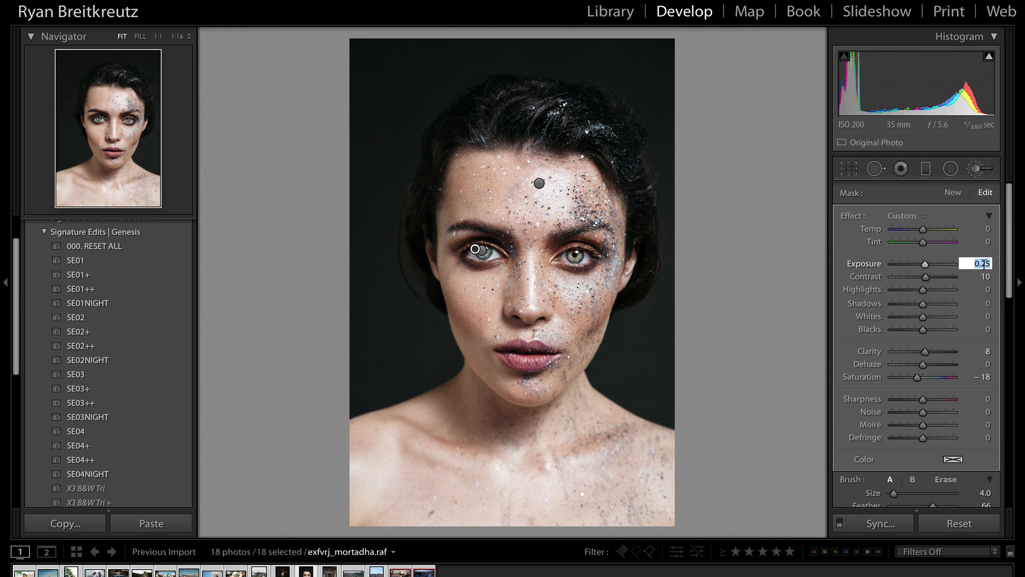
{"action": "type", "text": "0.10"}
{"action": "key", "text": "Return"}
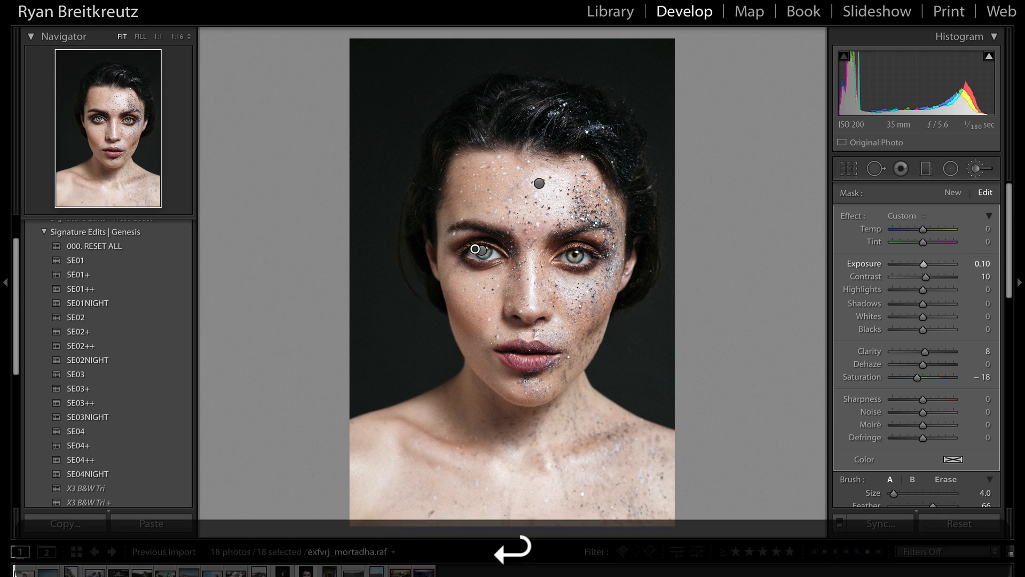
Set the iris enhancement mask's exposure to 0.20 and compare the finished portrait with its before version.
{"action": "left_click", "coordinate": [475, 249]}
{"action": "left_click", "coordinate": [982, 263]}
{"action": "type", "text": "0.20"}
{"action": "key", "text": "Return"}
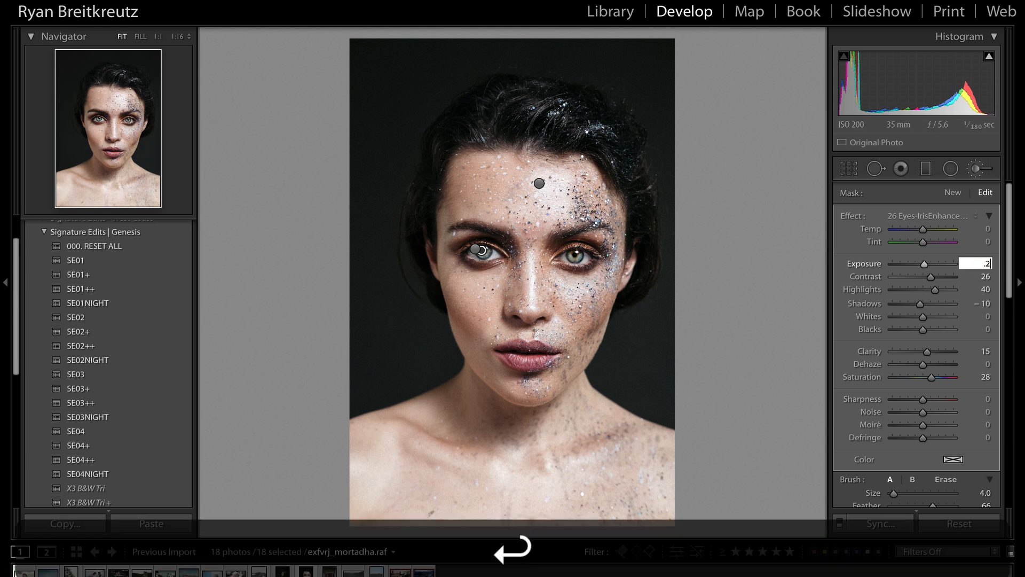
{"action": "key", "text": "Return"}
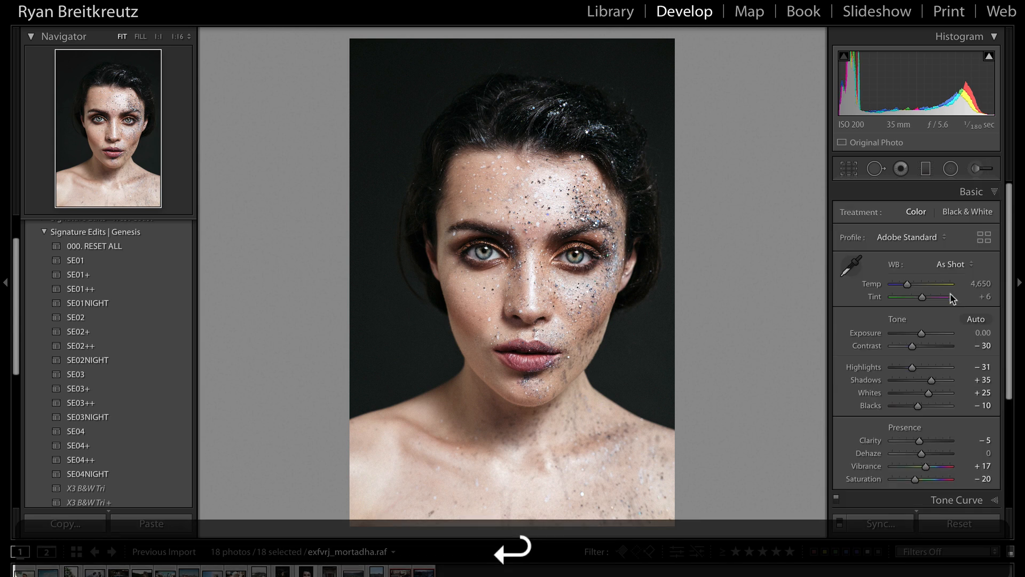
{"action": "key", "text": "backslash"}
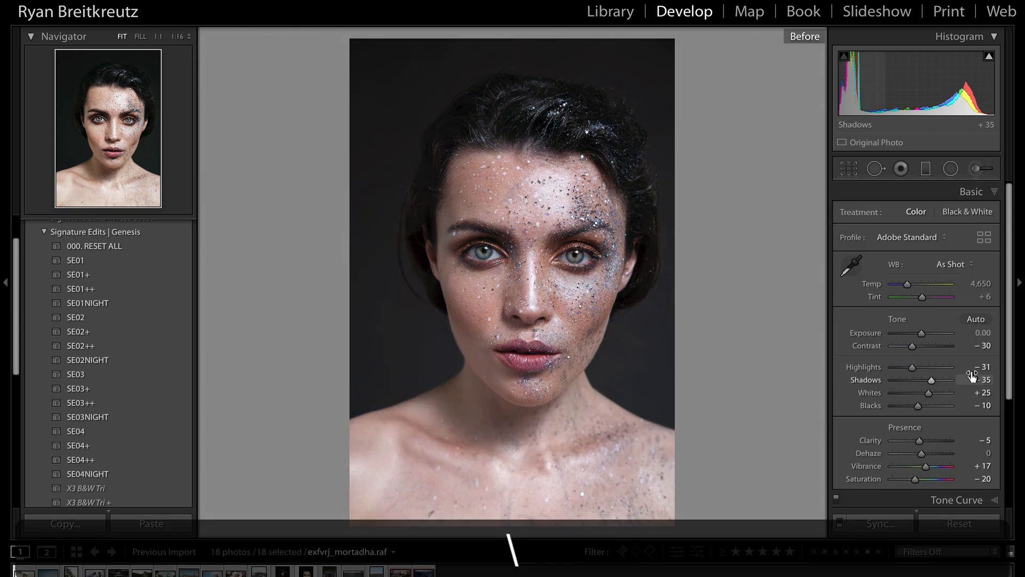
{"action": "key", "text": "backslash"}
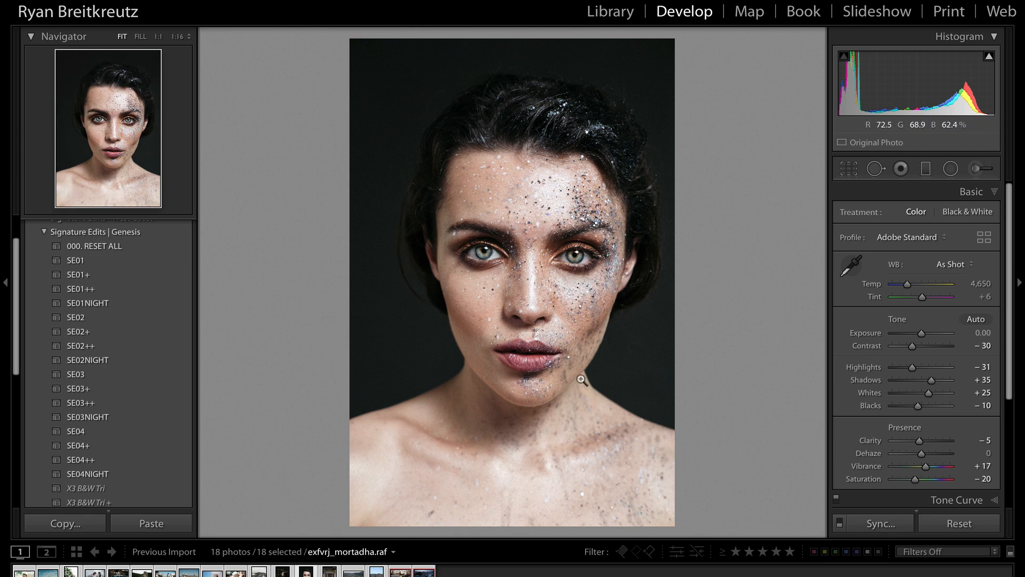
Paint a new 23 Hair+Lashes brush mask along the upper lashes of both eyes at 1:1 zoom with brush size 4.
{"action": "left_click", "coordinate": [980, 180]}
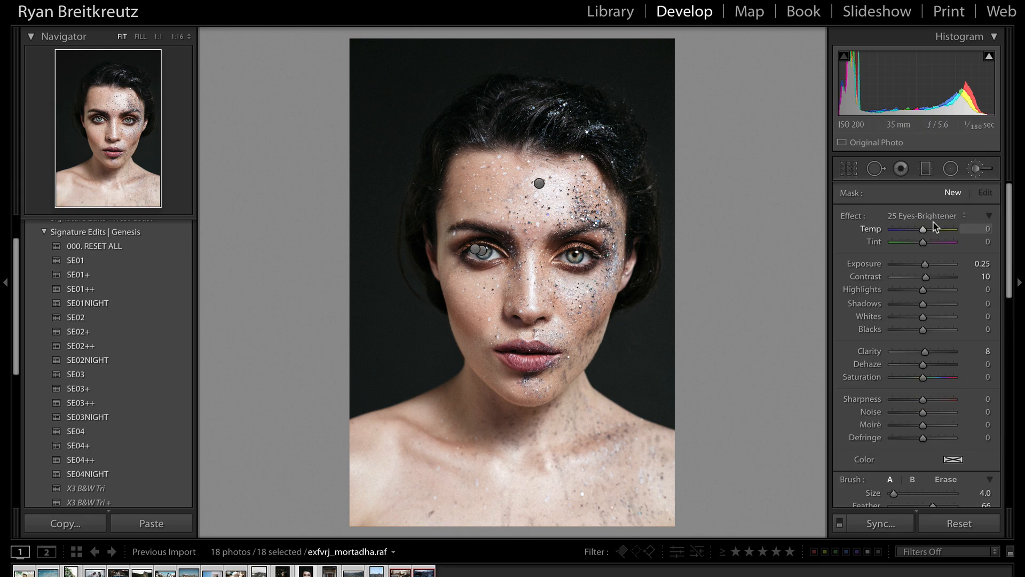
{"action": "left_click", "coordinate": [932, 216]}
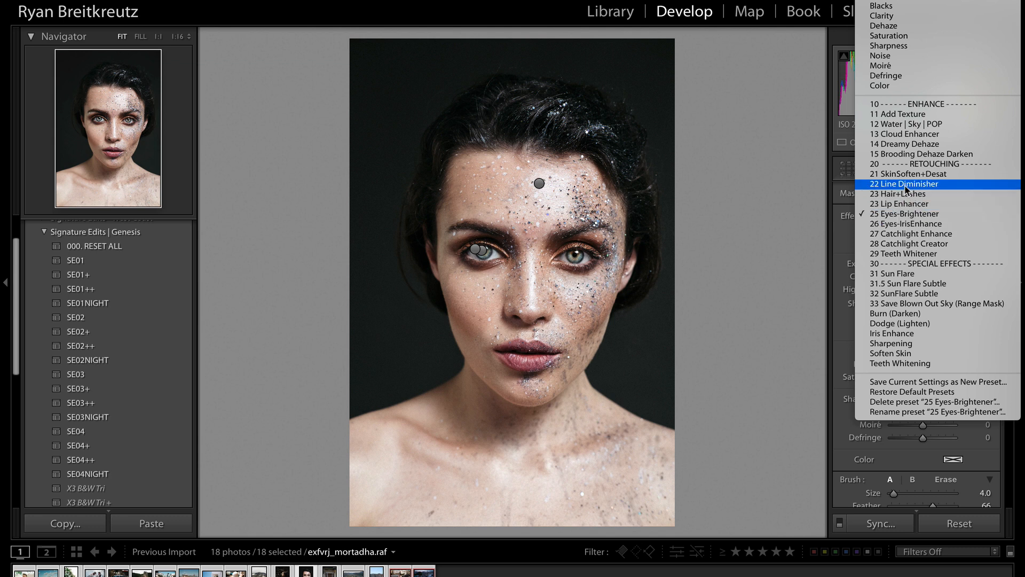
{"action": "left_click", "coordinate": [889, 203]}
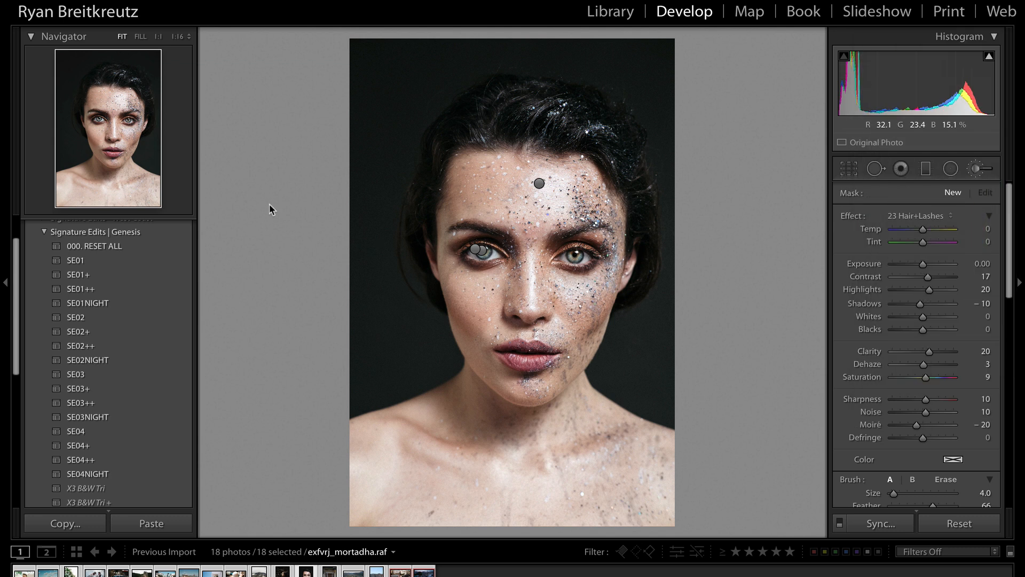
{"action": "left_click", "coordinate": [157, 36]}
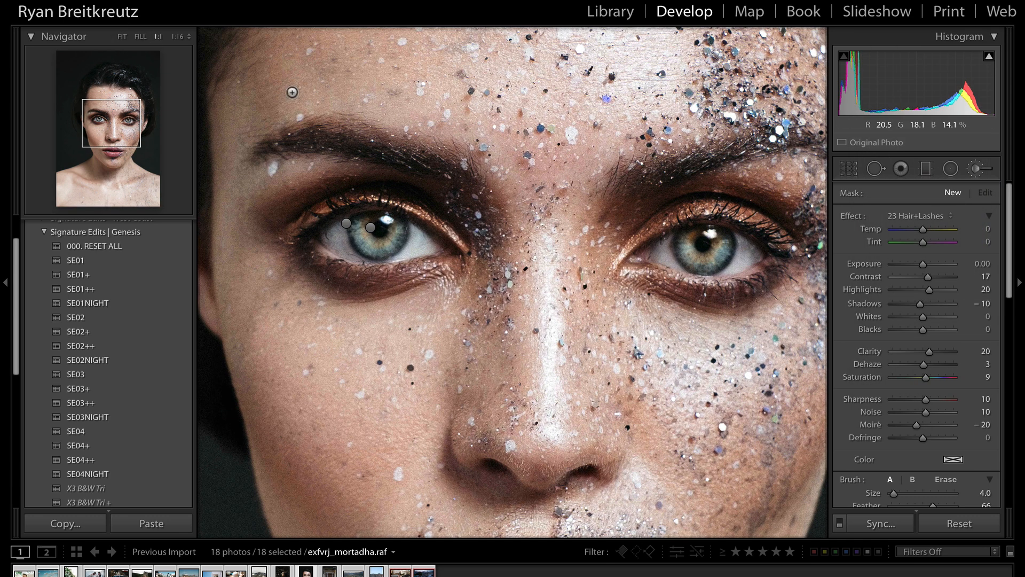
{"action": "mouse_move", "coordinate": [296, 247]}
{"action": "left_mouse_down"}
{"action": "mouse_move", "coordinate": [356, 203]}
{"action": "mouse_move", "coordinate": [406, 204]}
{"action": "mouse_move", "coordinate": [438, 222]}
{"action": "left_mouse_up"}
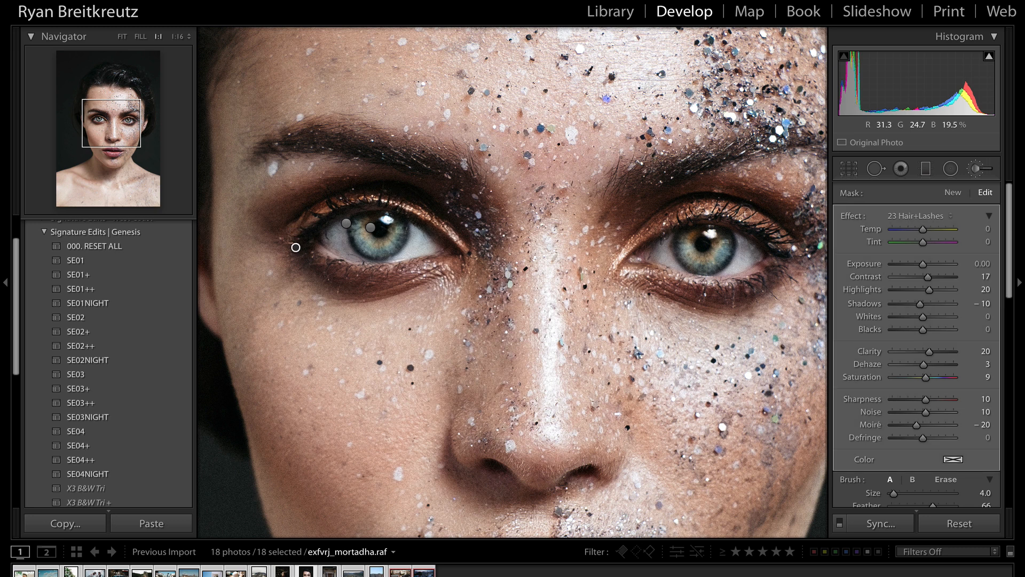
{"action": "mouse_move", "coordinate": [746, 212]}
{"action": "left_mouse_down"}
{"action": "mouse_move", "coordinate": [779, 229]}
{"action": "mouse_move", "coordinate": [786, 249]}
{"action": "left_mouse_up"}
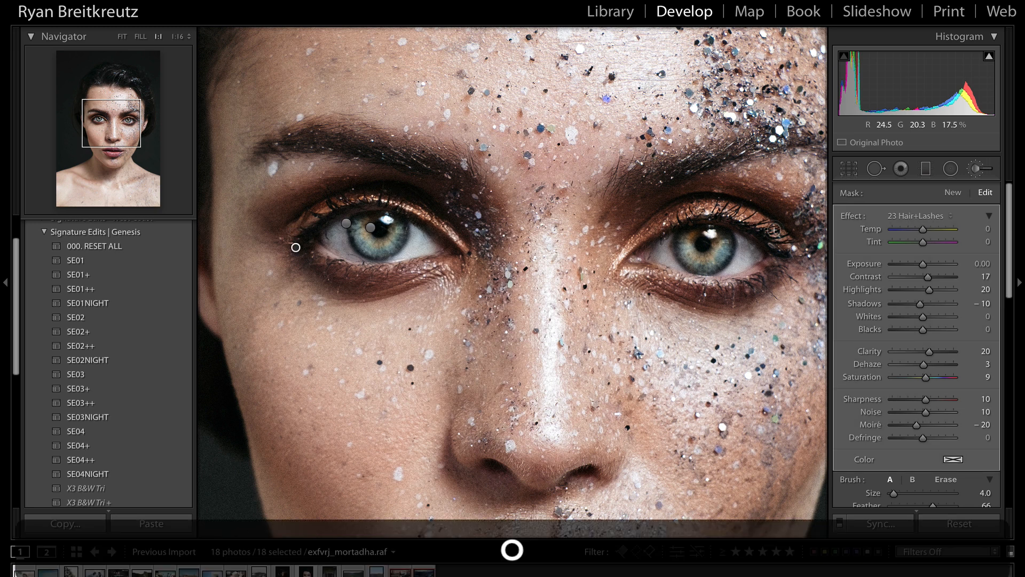
Show the mask overlay and extend the hair and lashes mask over both eyebrows with brush size 8.
{"action": "key", "text": "o"}
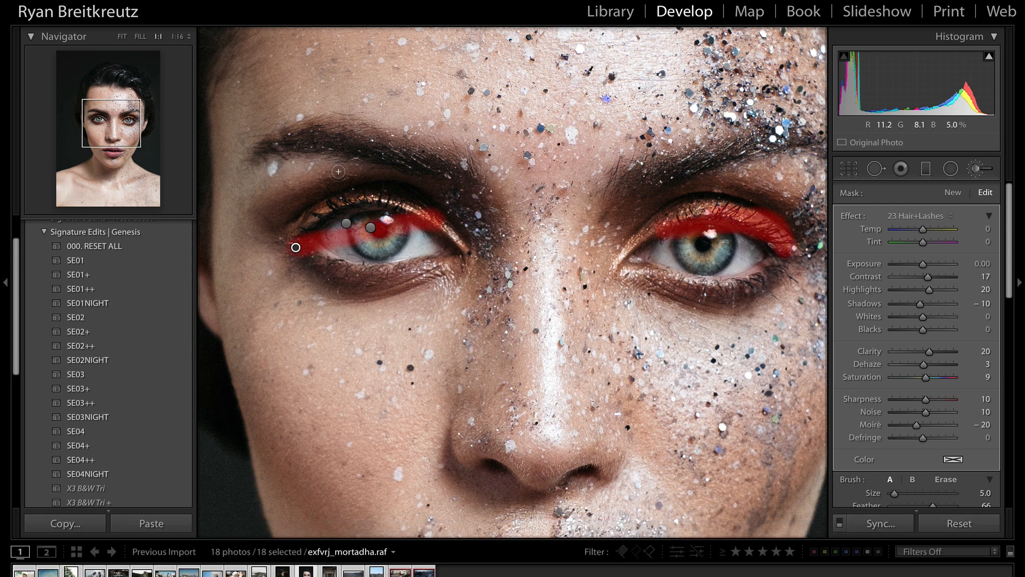
{"action": "scroll", "coordinate": [339, 171], "scroll_direction": "up", "scroll_amount": 3}
{"action": "mouse_move", "coordinate": [281, 146]}
{"action": "left_mouse_down"}
{"action": "mouse_move", "coordinate": [340, 146]}
{"action": "mouse_move", "coordinate": [483, 190]}
{"action": "mouse_move", "coordinate": [335, 144]}
{"action": "mouse_move", "coordinate": [256, 145]}
{"action": "left_mouse_up"}
{"action": "left_click", "coordinate": [159, 120]}
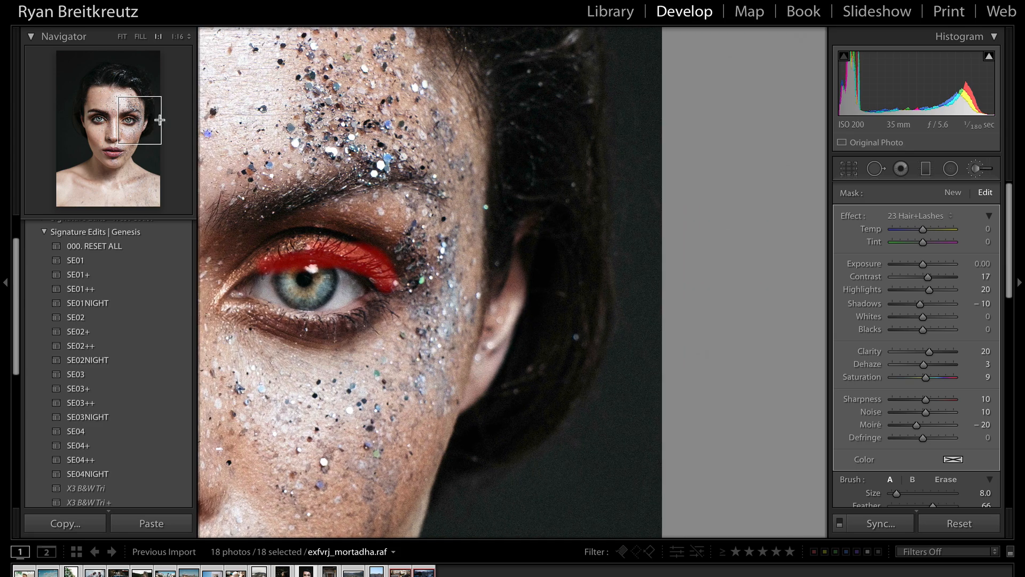
{"action": "mouse_move", "coordinate": [227, 219]}
{"action": "left_mouse_down"}
{"action": "mouse_move", "coordinate": [376, 177]}
{"action": "mouse_move", "coordinate": [414, 179]}
{"action": "left_mouse_up"}
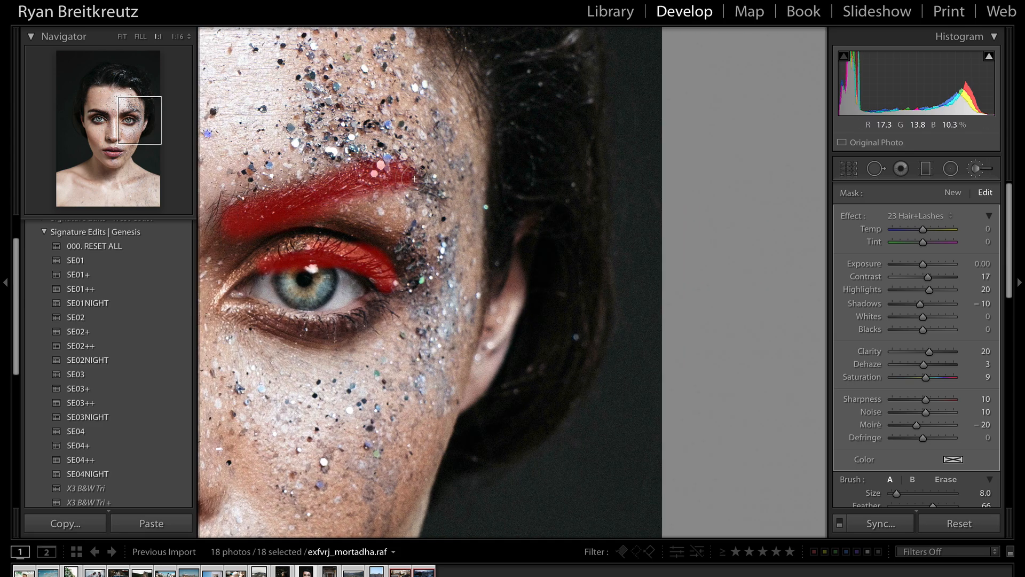
Compare the brows and lashes without and with the 23 Hair+Lashes mask and hide its overlay.
{"action": "left_click", "coordinate": [113, 140]}
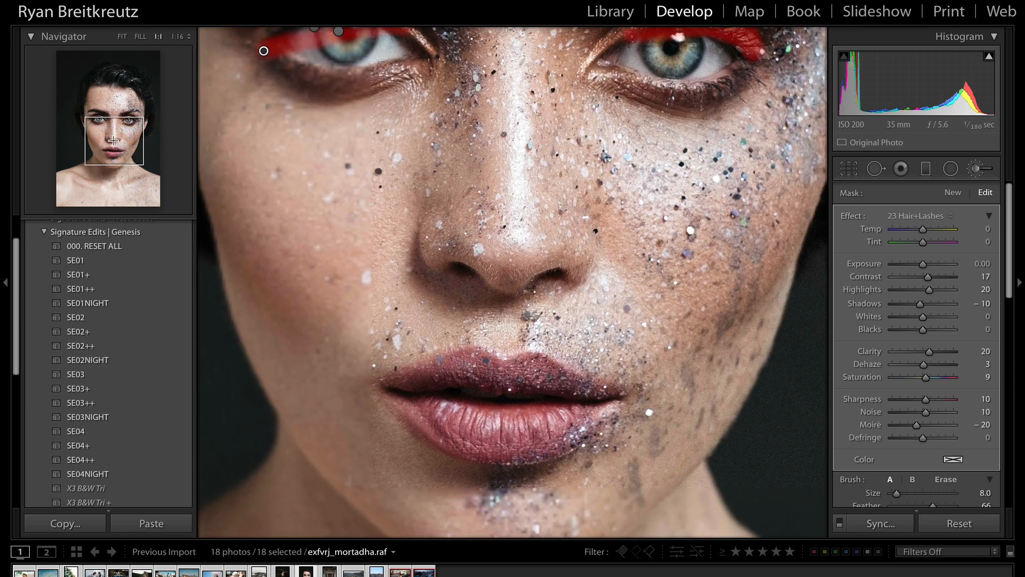
{"action": "left_click_drag", "start_coordinate": [264, 51], "coordinate": [266, 222]}
{"action": "key", "text": "BackSpace"}
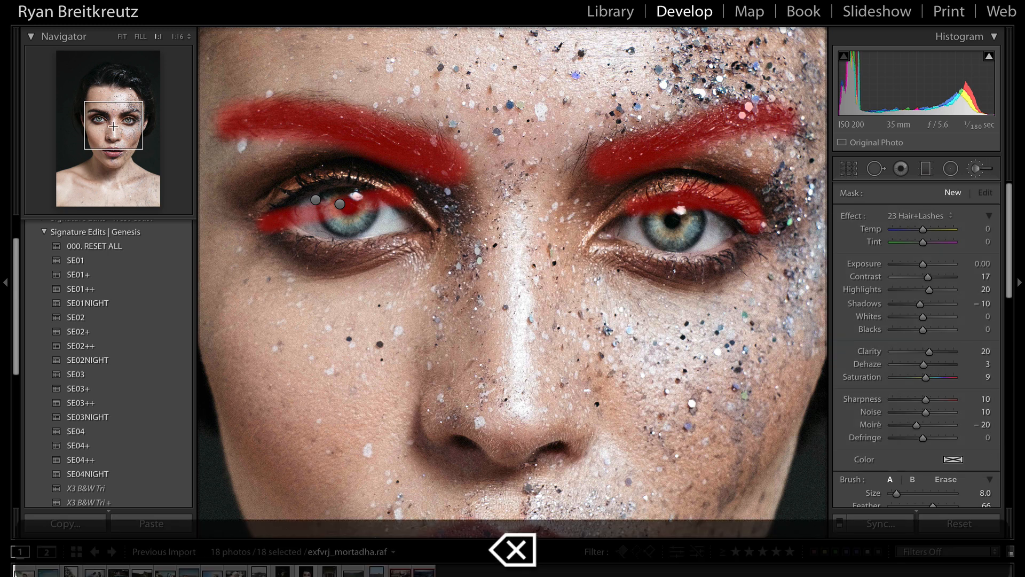
{"action": "key", "text": "super+z"}
{"action": "key", "text": "super+o"}
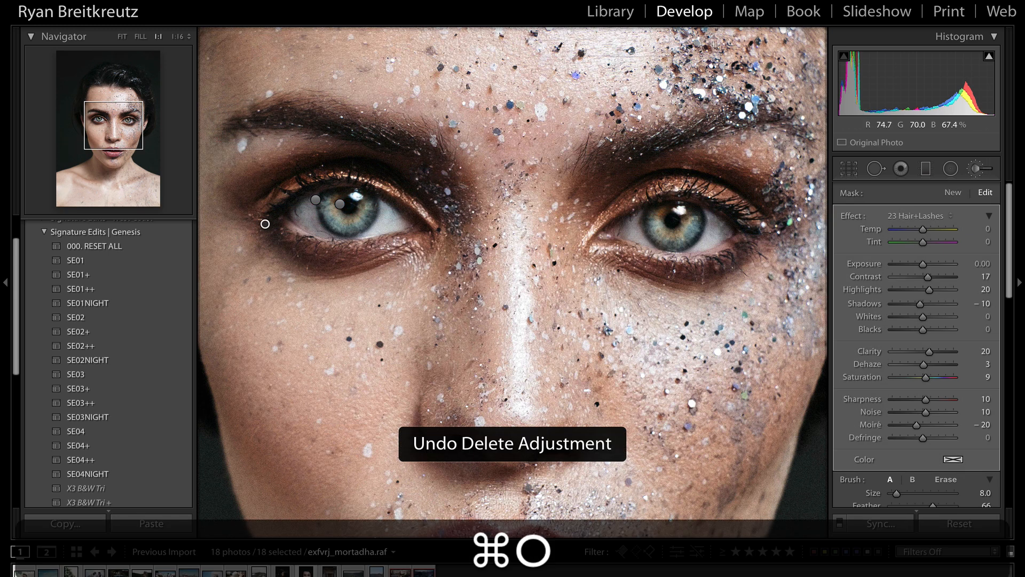
Delete the 23 Hair+Lashes mask and undo the deletion to compare the brows and lashes, returning to the whole portrait.
{"action": "key", "text": "BackSpace"}
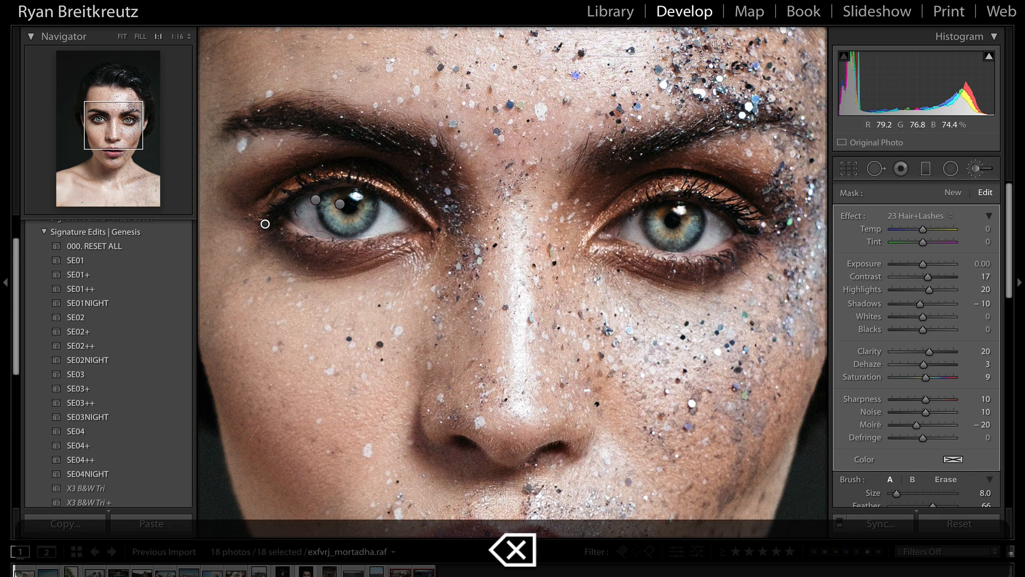
{"action": "key", "text": "super+z"}
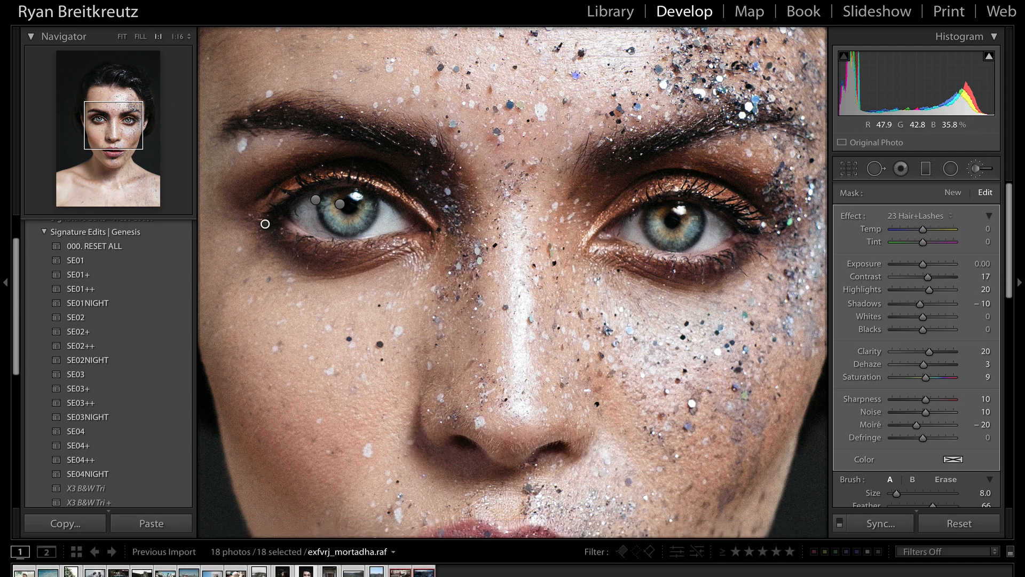
{"action": "left_click", "coordinate": [123, 36]}
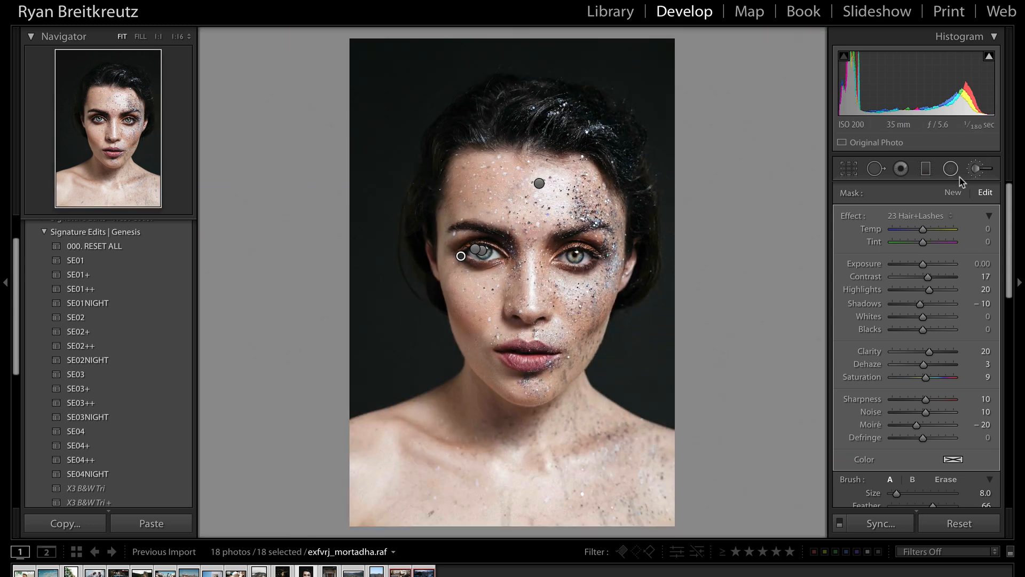
Paint a new 23 Lip Enhancer brush mask over the lips with contrast 7 and saturation 0.
{"action": "left_click", "coordinate": [953, 193]}
{"action": "left_click", "coordinate": [914, 216]}
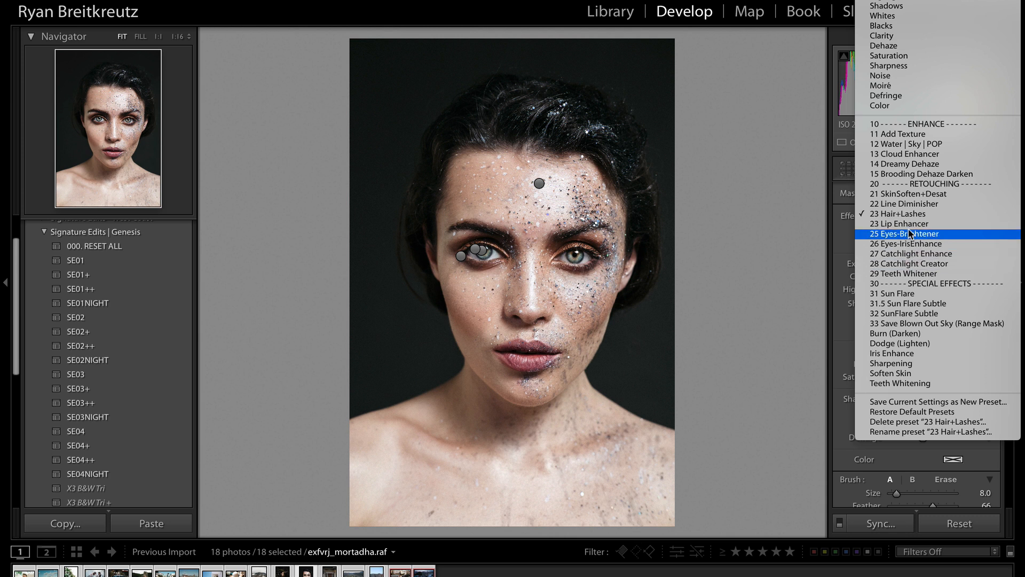
{"action": "left_click", "coordinate": [918, 223]}
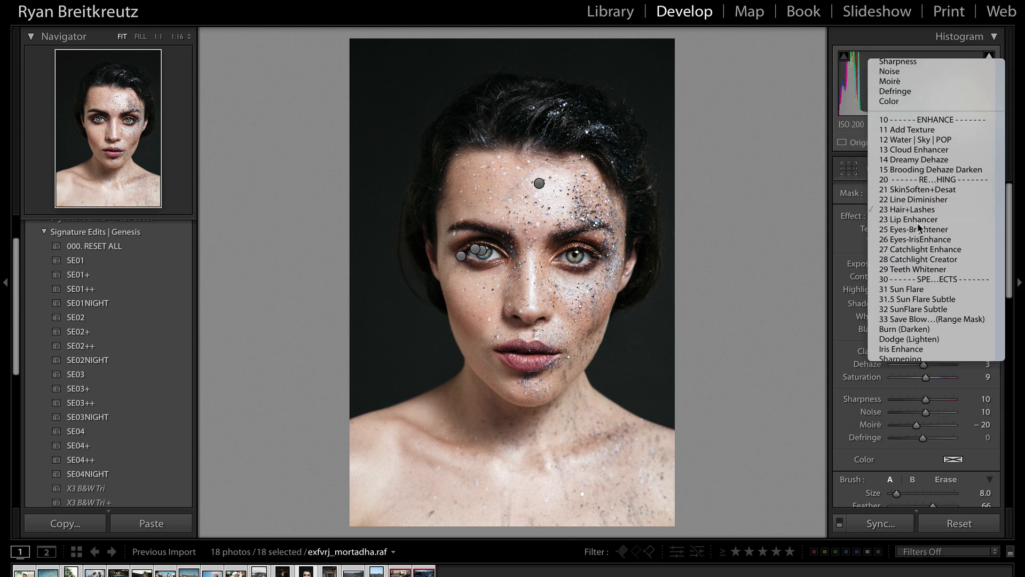
{"action": "left_click_drag", "start_coordinate": [534, 354], "coordinate": [517, 357]}
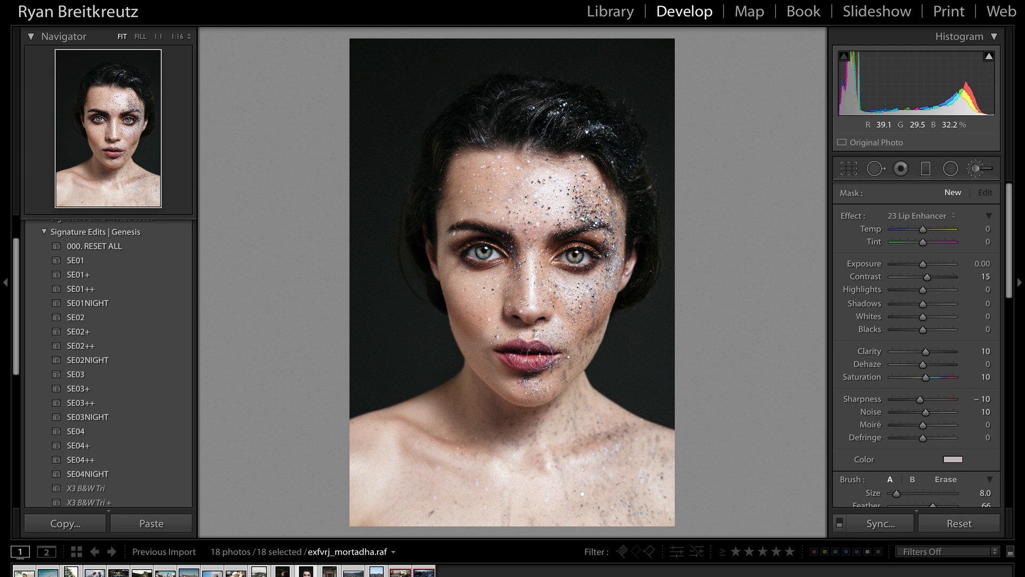
{"action": "left_click_drag", "start_coordinate": [540, 356], "coordinate": [550, 355]}
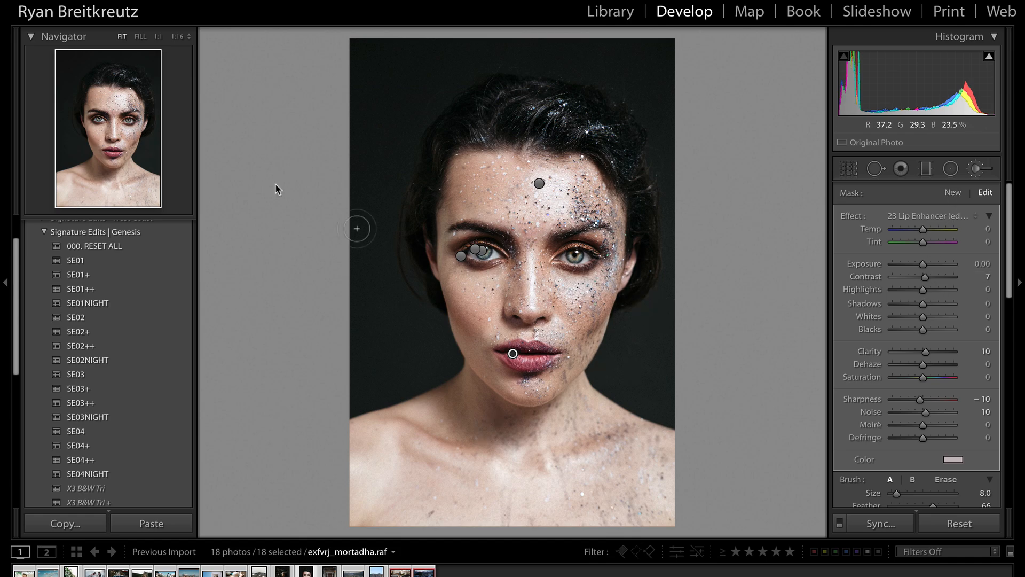
Paint a new 21 SkinSoften+Desat brush mask along the skin beneath the eye on the clean cheek with brush size 4.
{"action": "left_click", "coordinate": [157, 38]}
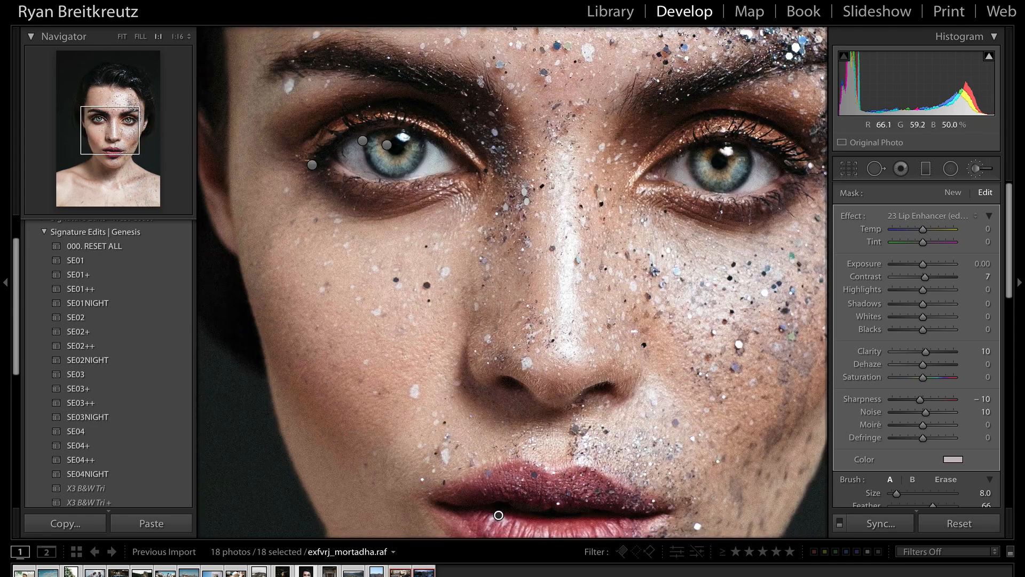
{"action": "left_click", "coordinate": [954, 193]}
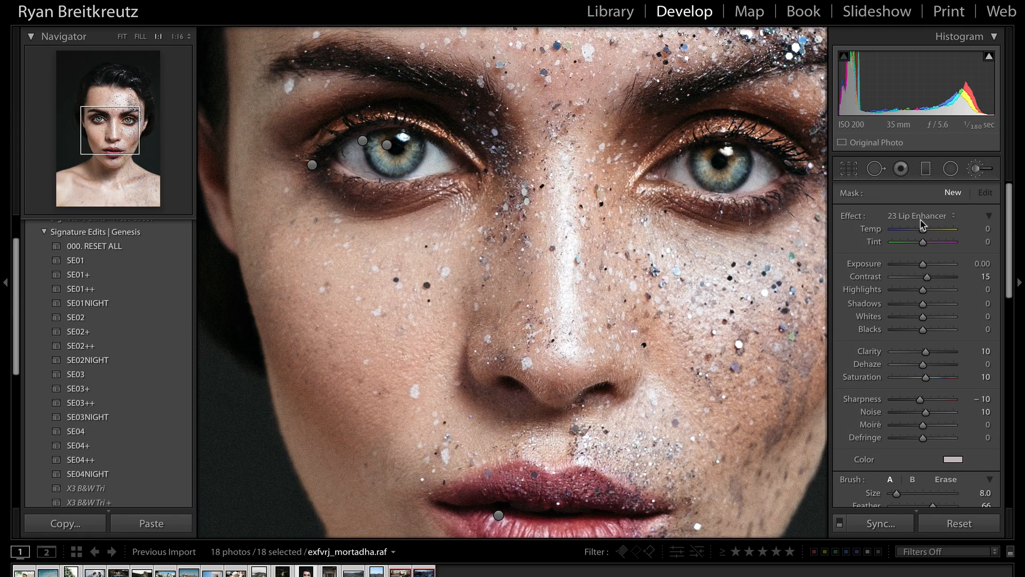
{"action": "left_click", "coordinate": [901, 219]}
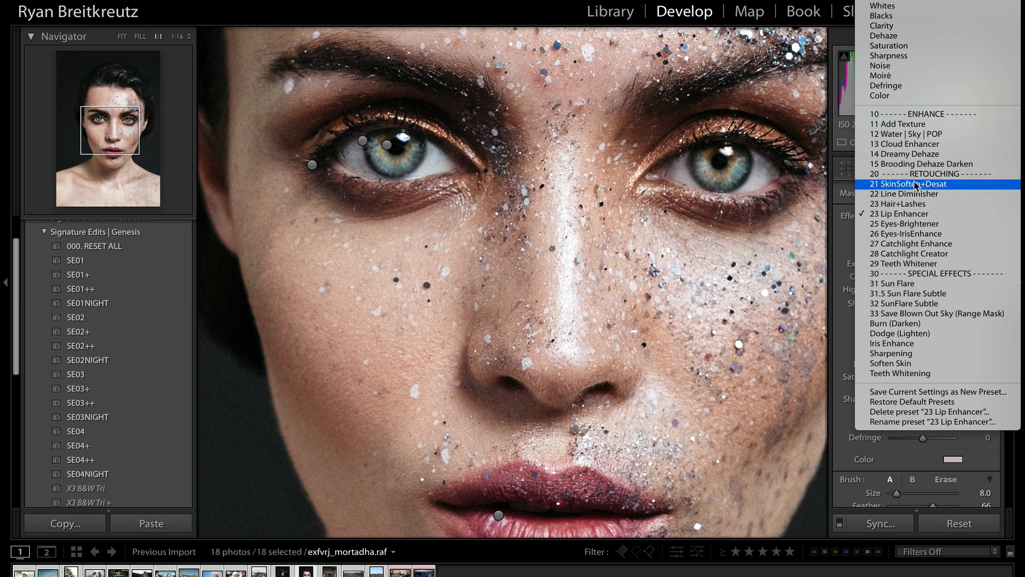
{"action": "left_click", "coordinate": [926, 208]}
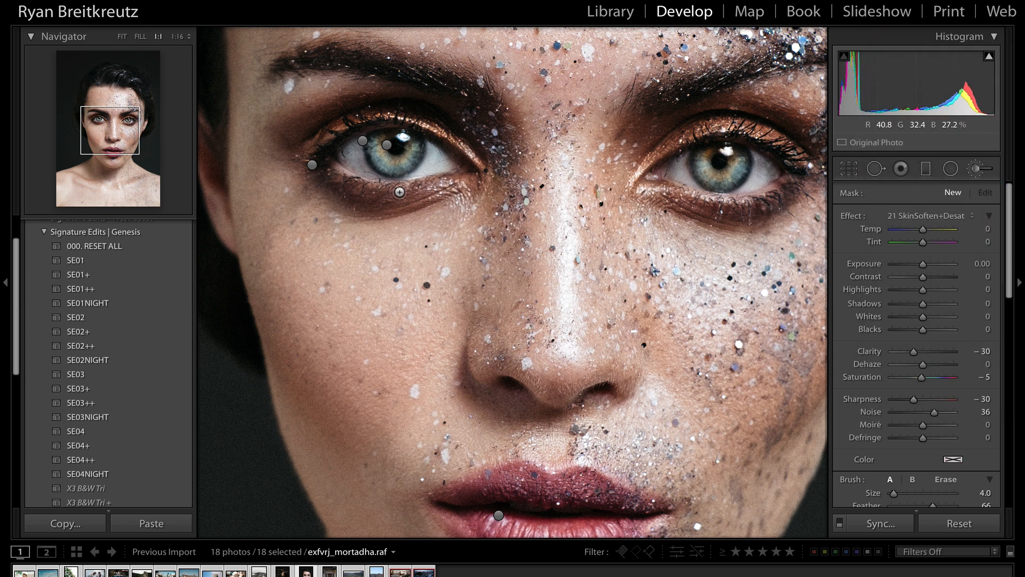
{"action": "left_click_drag", "start_coordinate": [354, 207], "coordinate": [436, 203]}
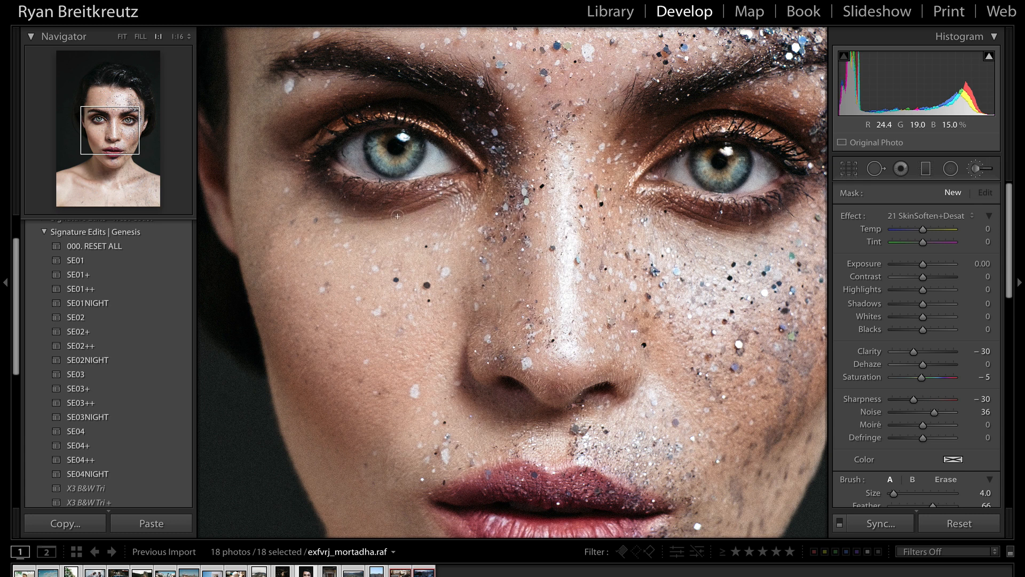
{"action": "left_click_drag", "start_coordinate": [463, 194], "coordinate": [465, 192]}
Extend the skin softening mask under the glitter-side eye with brush size 8, using contrast -22 and sharpness -46.
{"action": "key", "text": "bracketright"}
{"action": "key", "text": "bracketright"}
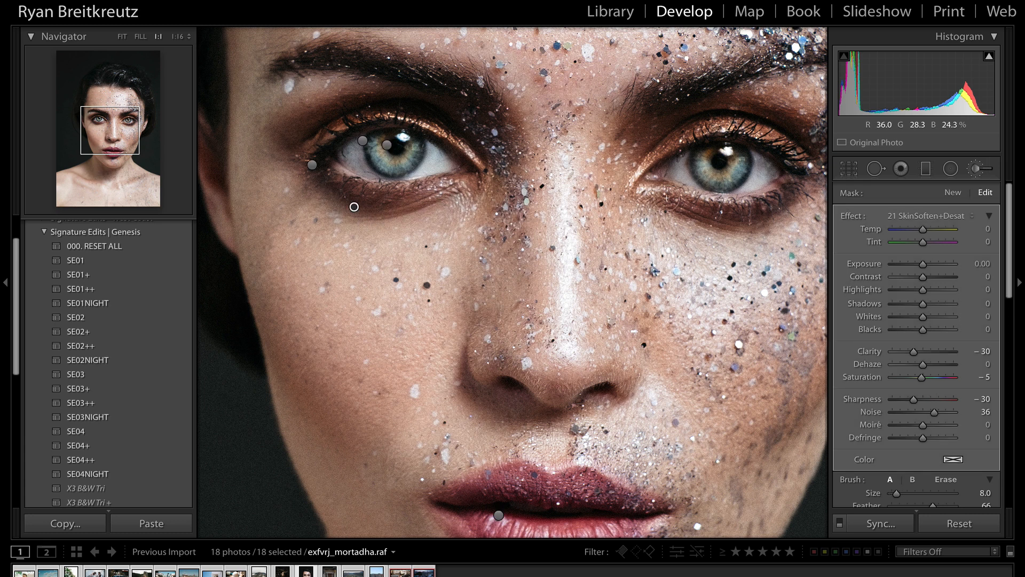
{"action": "mouse_move", "coordinate": [666, 200]}
{"action": "left_mouse_down"}
{"action": "mouse_move", "coordinate": [723, 225]}
{"action": "mouse_move", "coordinate": [669, 207]}
{"action": "mouse_move", "coordinate": [691, 214]}
{"action": "left_mouse_up"}
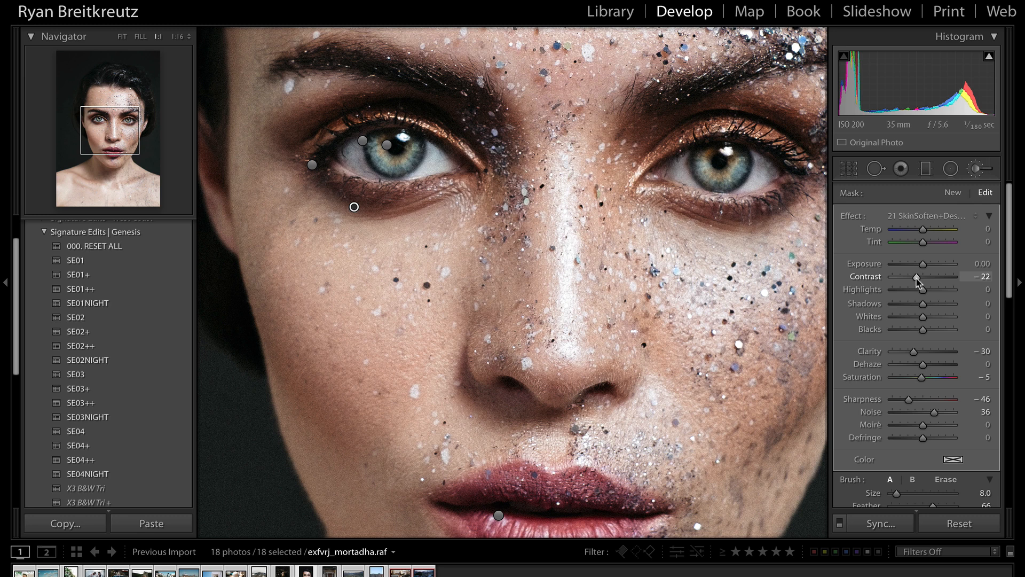
Compare the under-eye skin without and with the softening mask, and finish brushing with the whole portrait in view.
{"action": "key", "text": "BackSpace"}
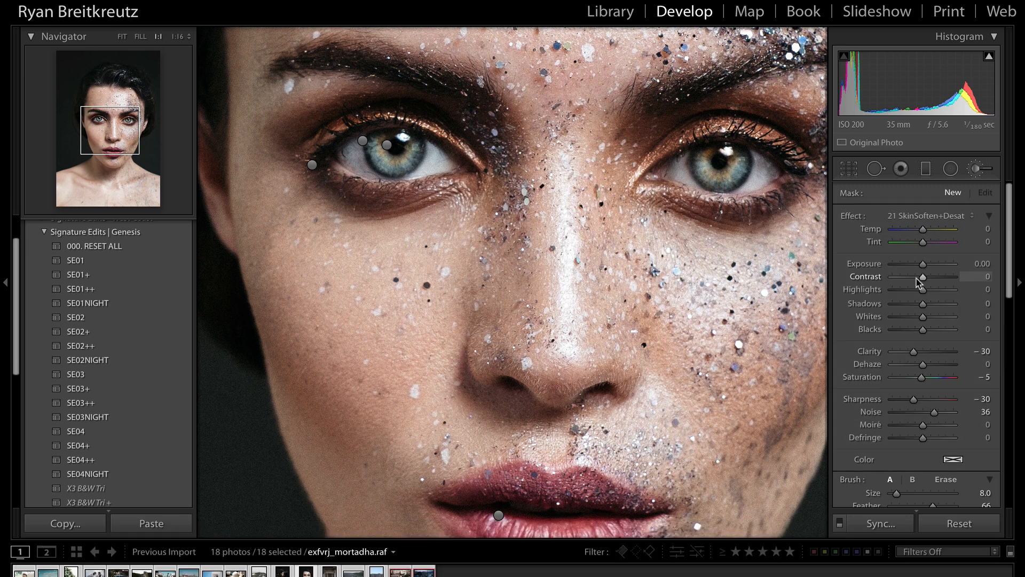
{"action": "key", "text": "super+z"}
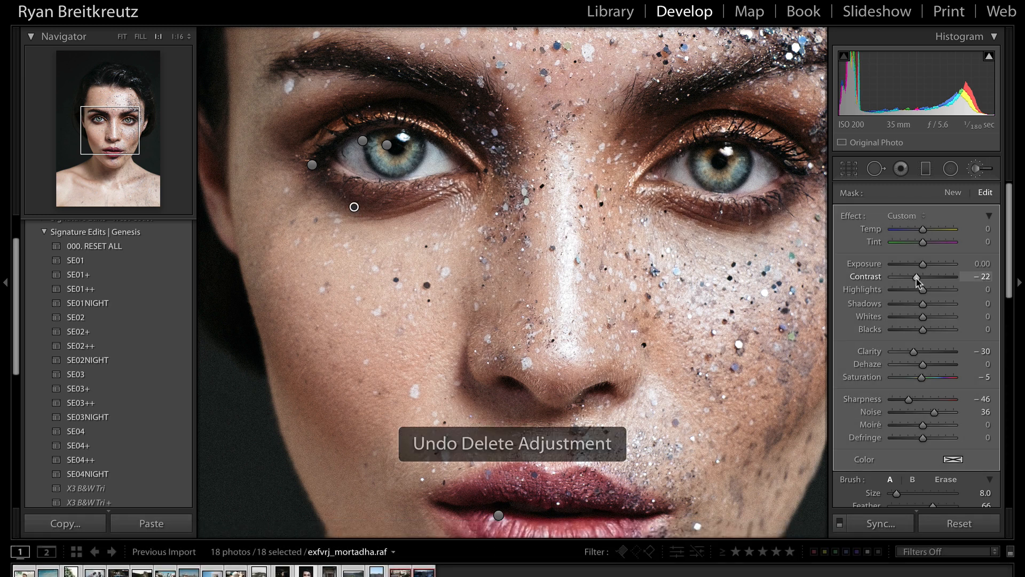
{"action": "left_click", "coordinate": [123, 37]}
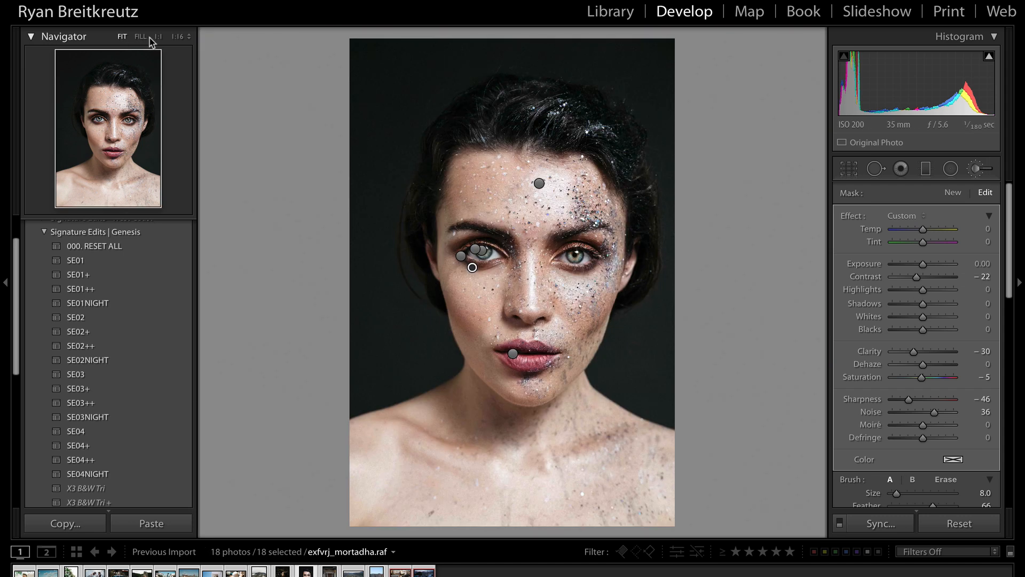
{"action": "key", "text": "Return"}
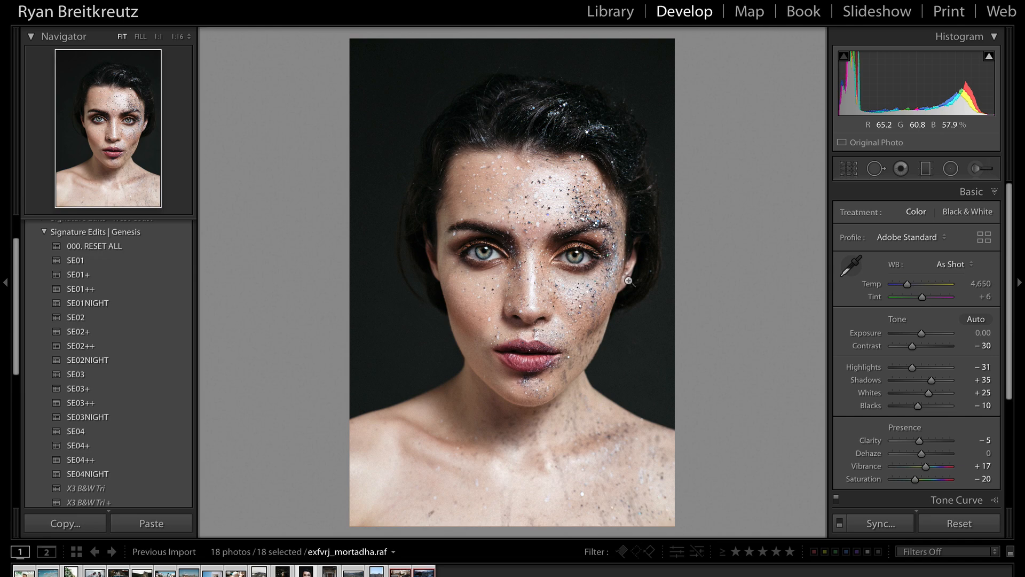
Paint a new 11 Add Texture brush mask over the hair.
{"action": "left_click", "coordinate": [976, 170]}
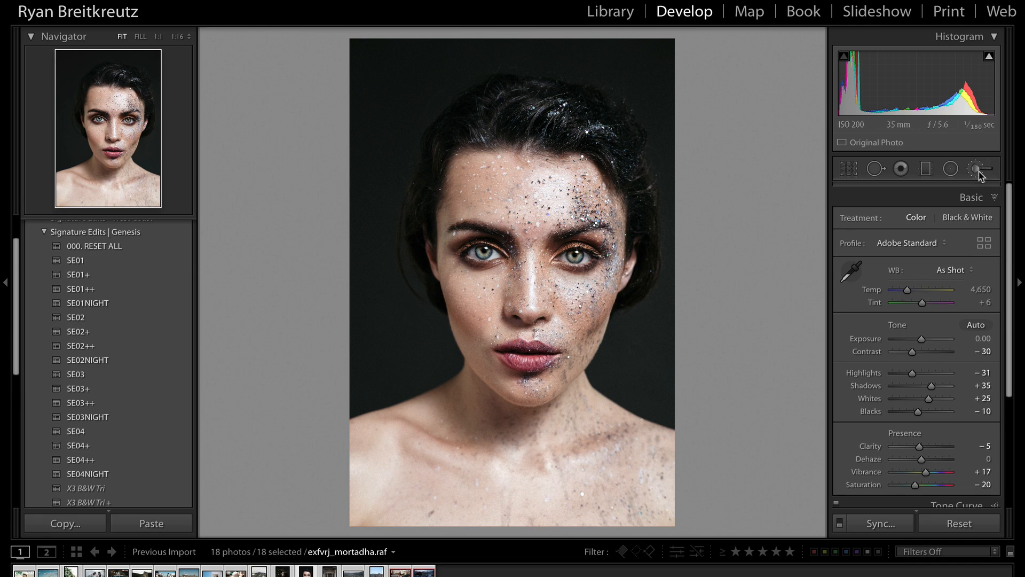
{"action": "left_click", "coordinate": [914, 221]}
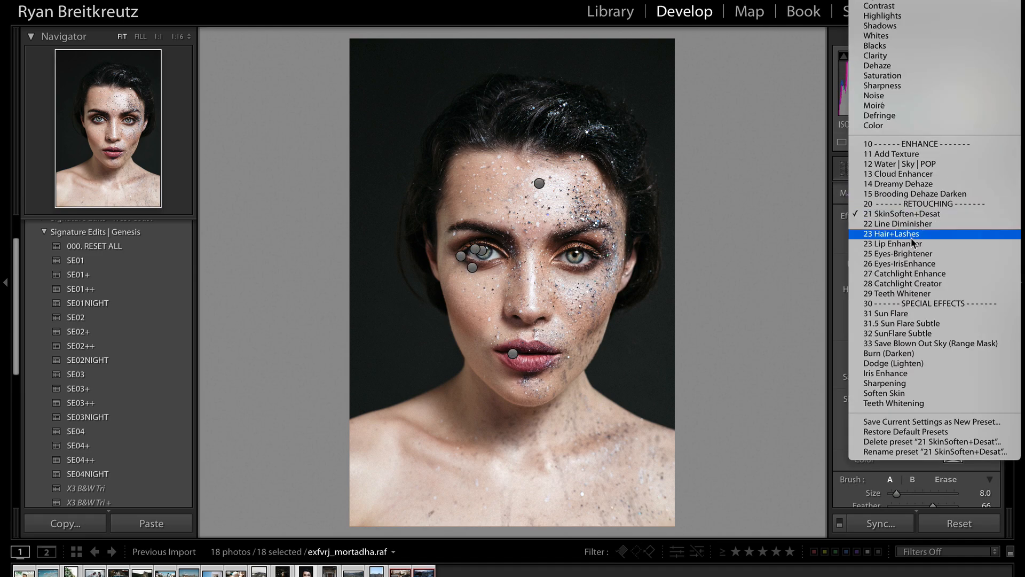
{"action": "left_click", "coordinate": [897, 155]}
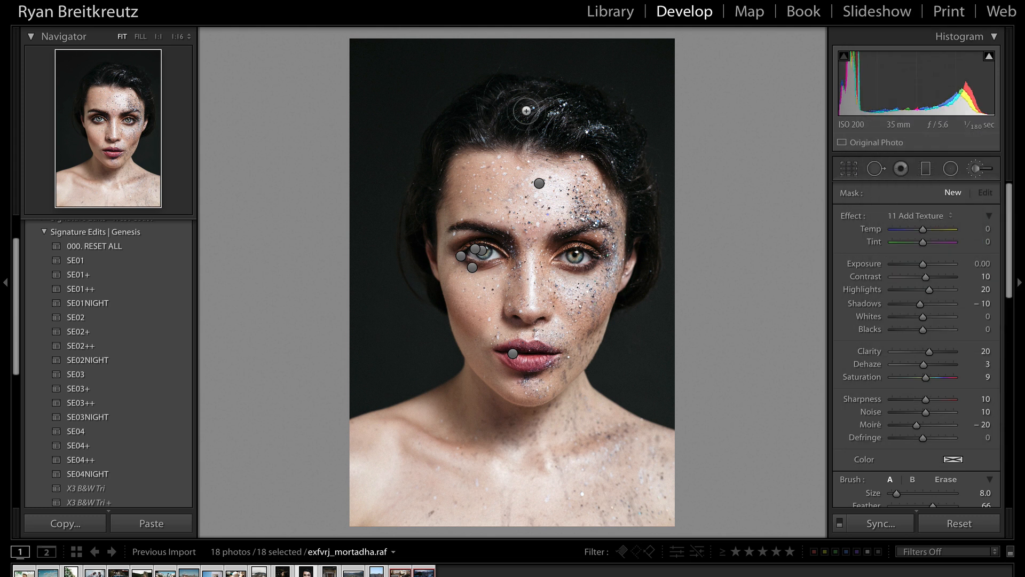
{"action": "mouse_move", "coordinate": [540, 109]}
{"action": "left_mouse_down"}
{"action": "mouse_move", "coordinate": [570, 132]}
{"action": "mouse_move", "coordinate": [549, 122]}
{"action": "mouse_move", "coordinate": [557, 140]}
{"action": "mouse_move", "coordinate": [581, 127]}
{"action": "mouse_move", "coordinate": [602, 139]}
{"action": "mouse_move", "coordinate": [625, 166]}
{"action": "mouse_move", "coordinate": [628, 191]}
{"action": "mouse_move", "coordinate": [589, 146]}
{"action": "mouse_move", "coordinate": [502, 121]}
{"action": "left_mouse_up"}
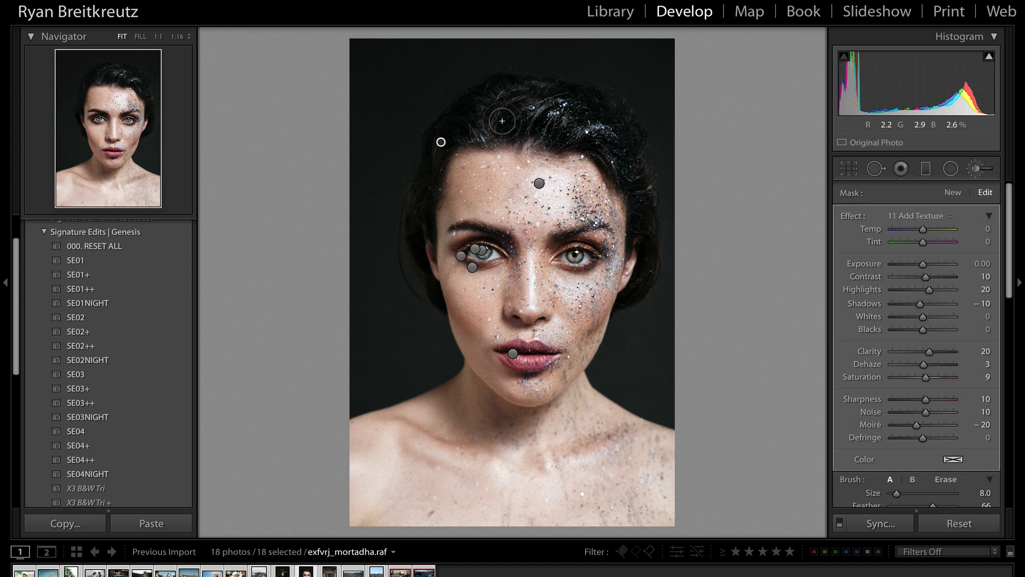
Reset the effect and place a radial filter around the head with exposure 0.14 and contrast -19, inverted to affect its inside.
{"action": "left_click", "coordinate": [952, 171]}
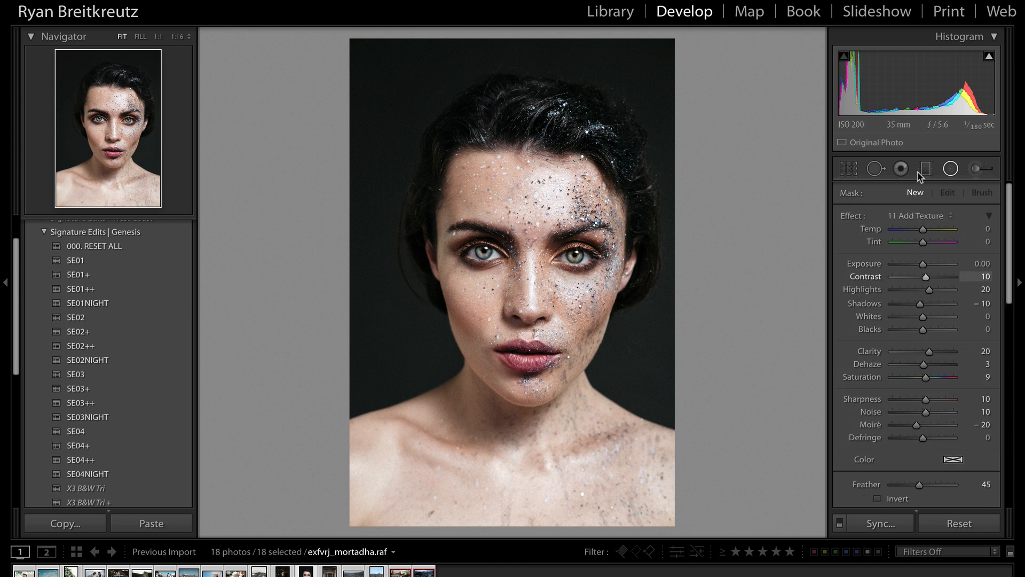
{"action": "key", "text": "alt"}
{"action": "left_click", "coordinate": [853, 216], "text": "alt"}
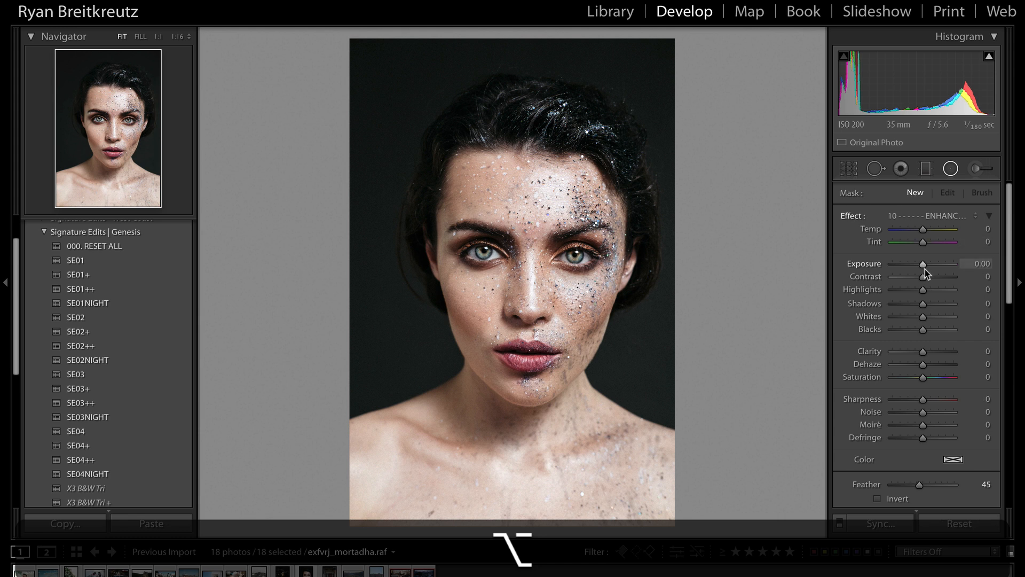
{"action": "left_click_drag", "start_coordinate": [922, 276], "coordinate": [915, 282]}
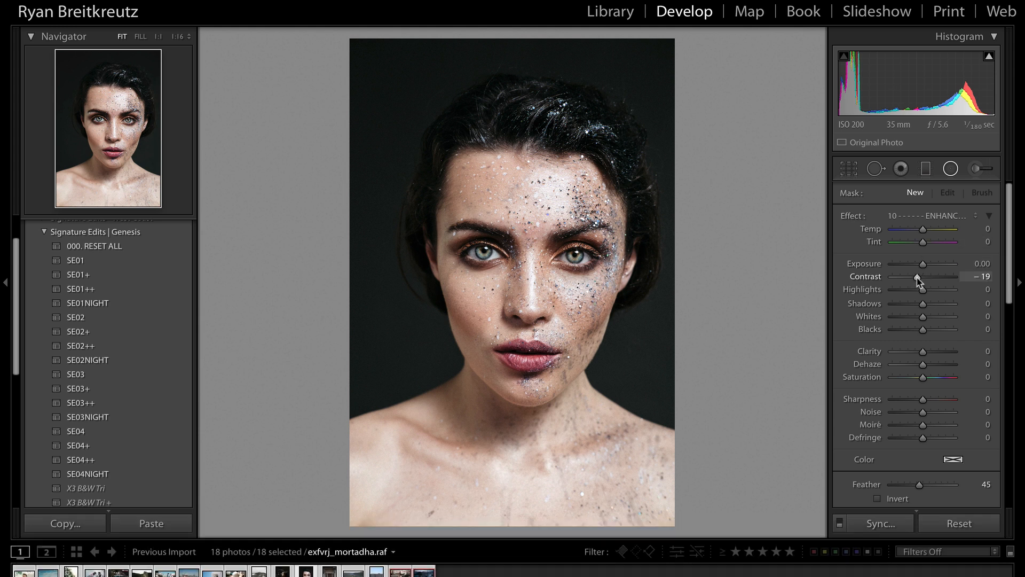
{"action": "left_click_drag", "start_coordinate": [926, 267], "coordinate": [923, 265]}
{"action": "left_click_drag", "start_coordinate": [462, 160], "coordinate": [623, 385]}
{"action": "left_click_drag", "start_coordinate": [526, 235], "coordinate": [581, 292]}
{"action": "key", "text": "apostrophe"}
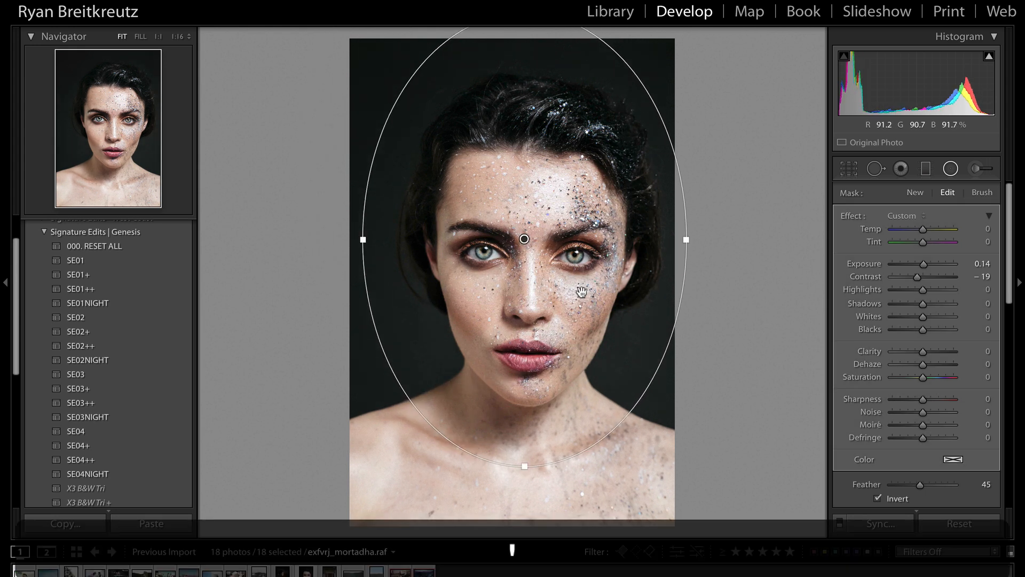
Set the radial filter's exposure to 0.30.
{"action": "left_click", "coordinate": [982, 263]}
{"action": "type", "text": ".3"}
{"action": "key", "text": "Return"}
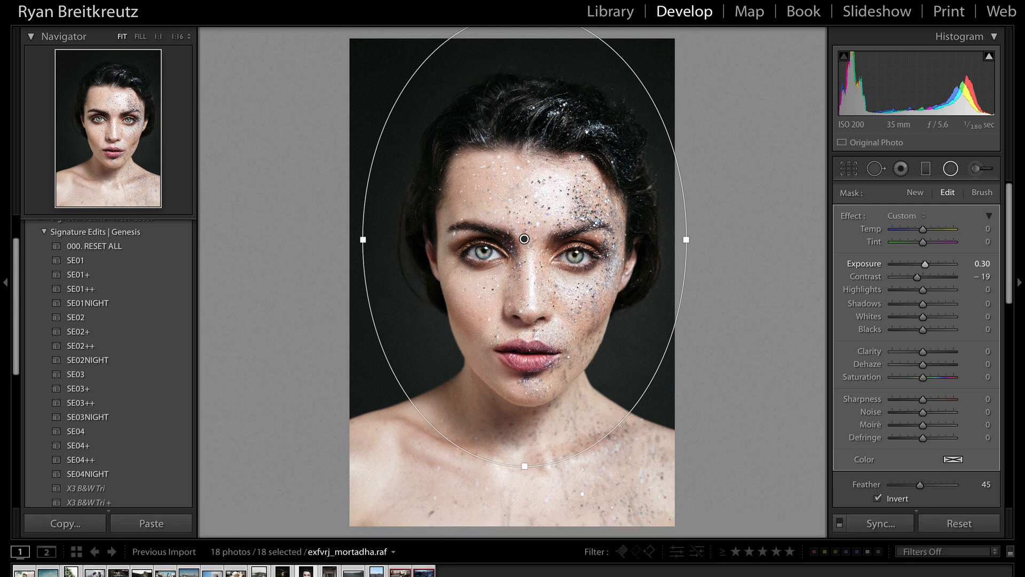
Adjust the overall photo exposure downward so the surroundings are darker than the face inside the radial filter.
{"action": "key", "text": "minus"}
{"action": "key", "text": "minus"}
{"action": "key", "text": "minus"}
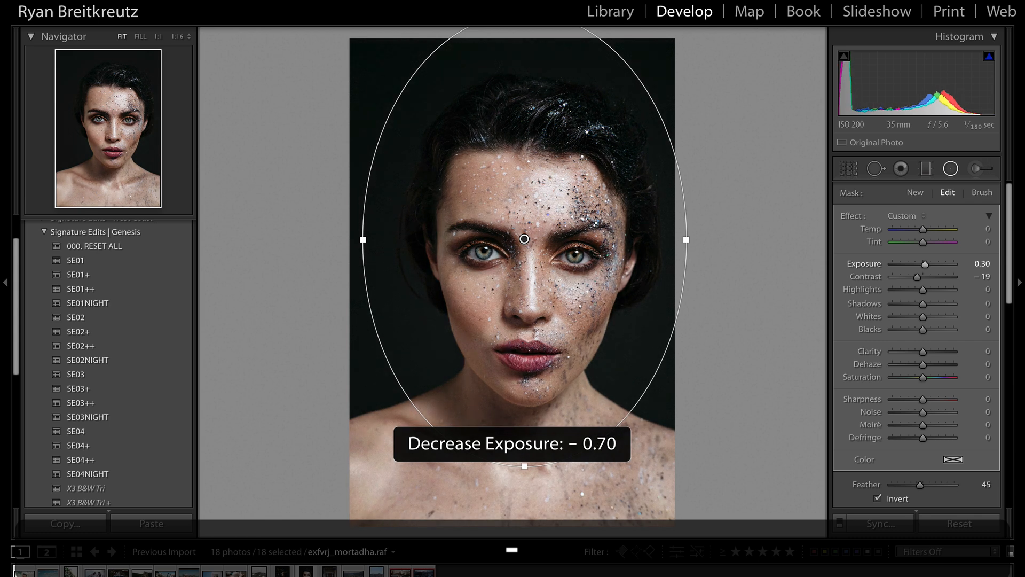
{"action": "key", "text": "equal"}
{"action": "key", "text": "equal"}
{"action": "key", "text": "equal"}
{"action": "key", "text": "minus"}
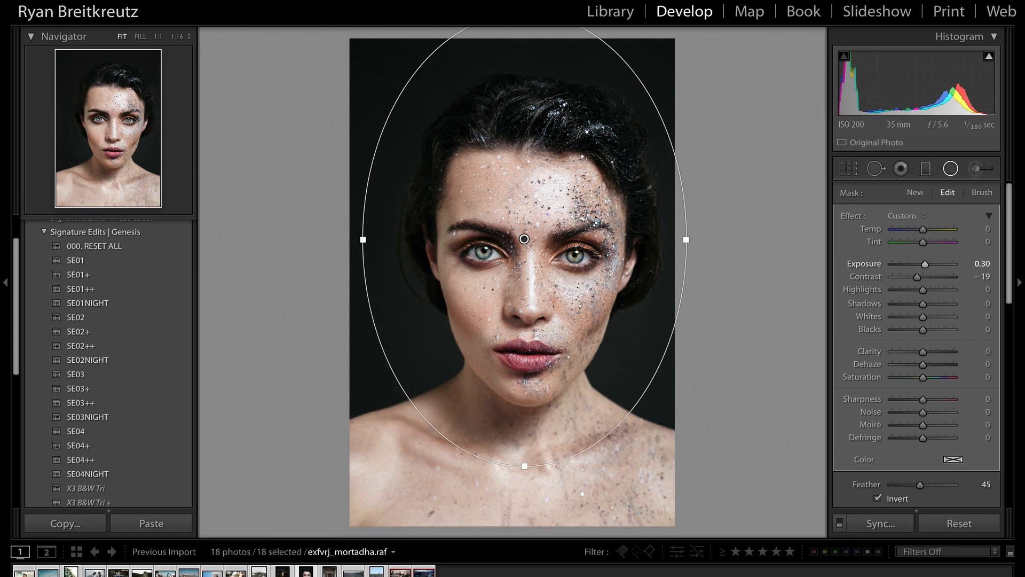
Compare the portrait without and with the radial filter, and settle the overall exposure at -0.30.
{"action": "key", "text": "BackSpace"}
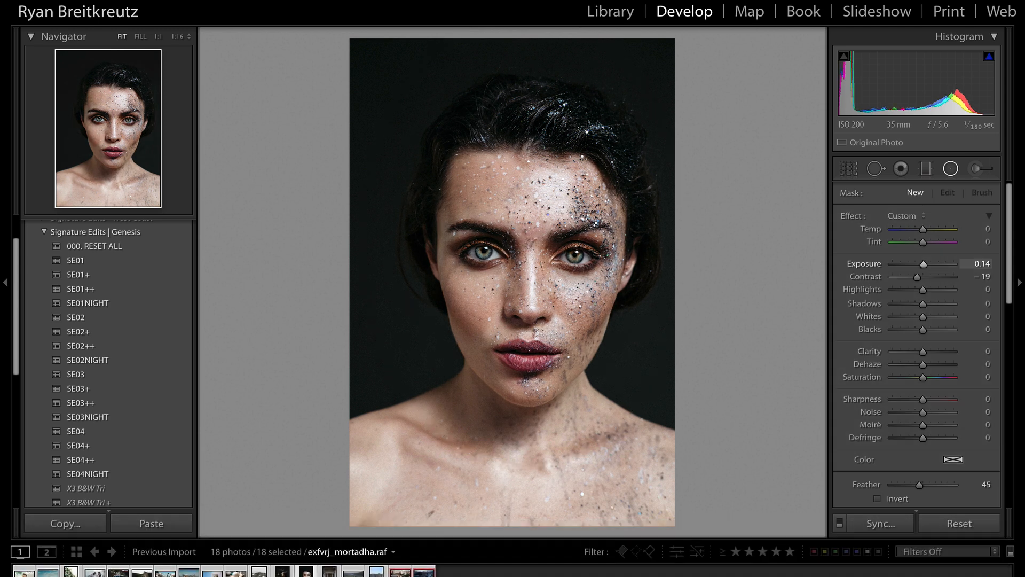
{"action": "key", "text": "super+z"}
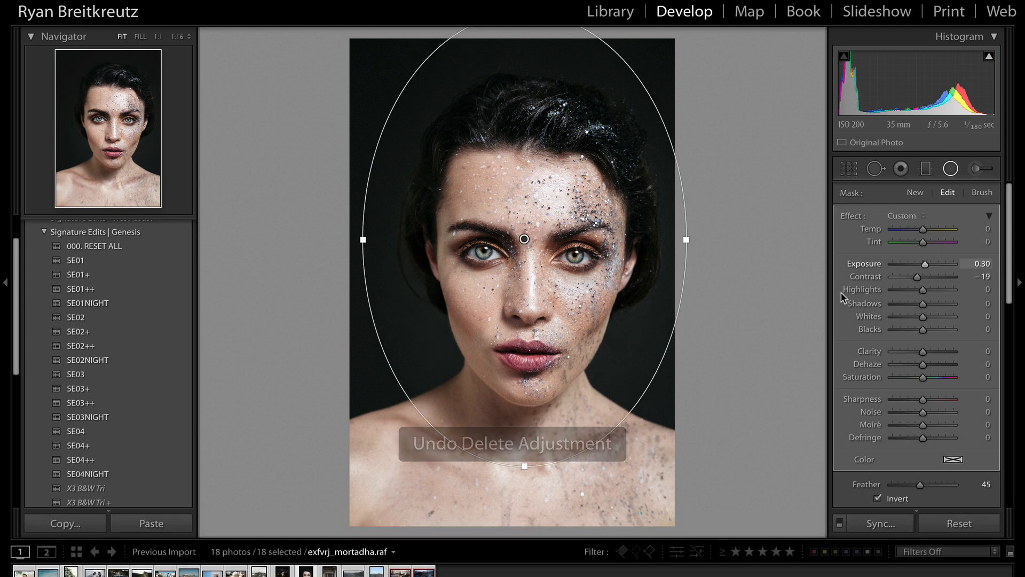
{"action": "key", "text": "minus"}
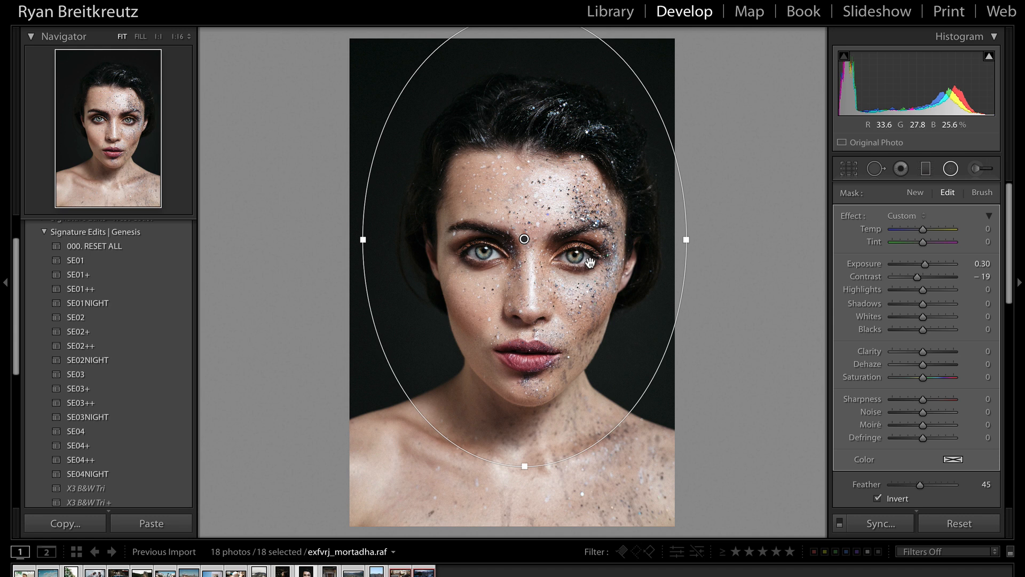
{"action": "key", "text": "equal"}
{"action": "key", "text": "Return"}
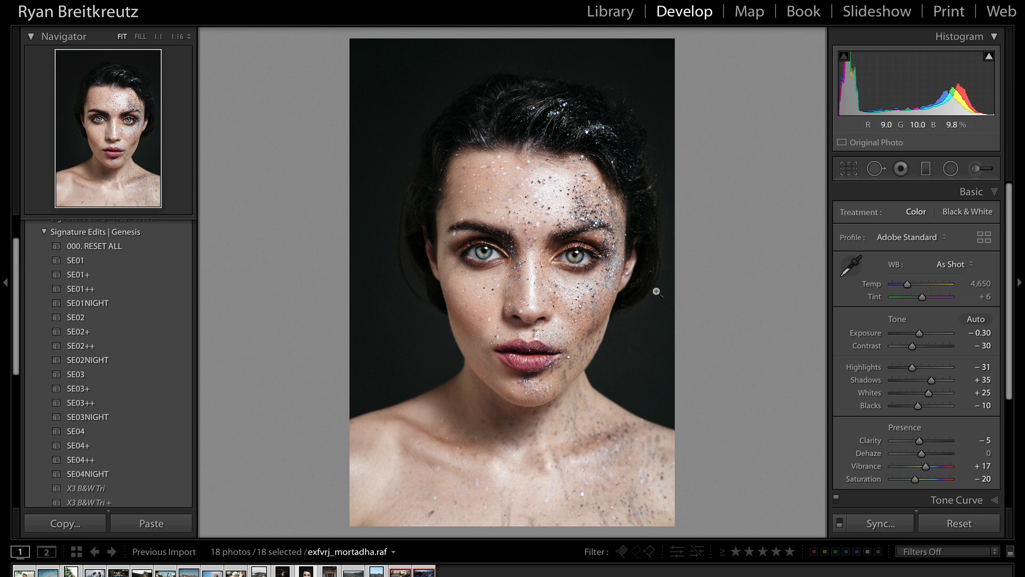
Apply the SE02++ preset to the motorcycle storefront photo and raise its exposure to +0.33.
{"action": "key", "text": "Right"}
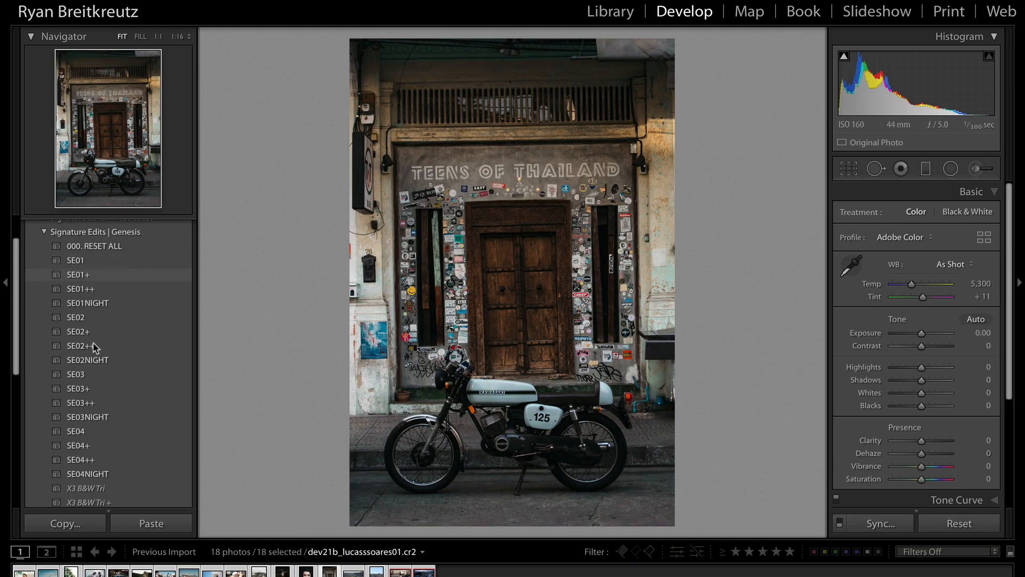
{"action": "left_click", "coordinate": [95, 347]}
{"action": "key", "text": "shift+equal"}
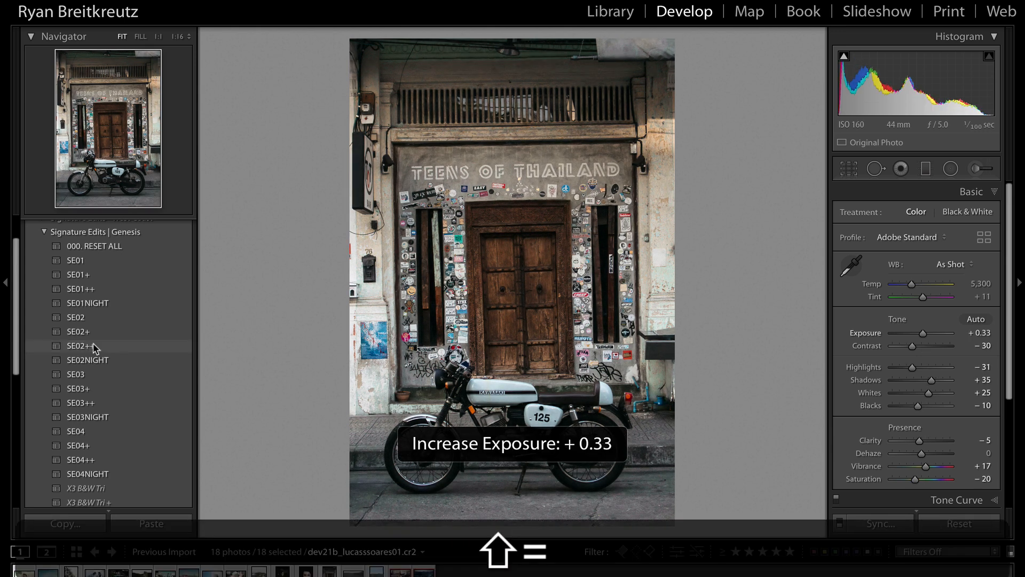
Set the motorcycle storefront photo's exposure to +0.63 and its contrast to -4.
{"action": "key", "text": "equal"}
{"action": "key", "text": "equal"}
{"action": "key", "text": "equal"}
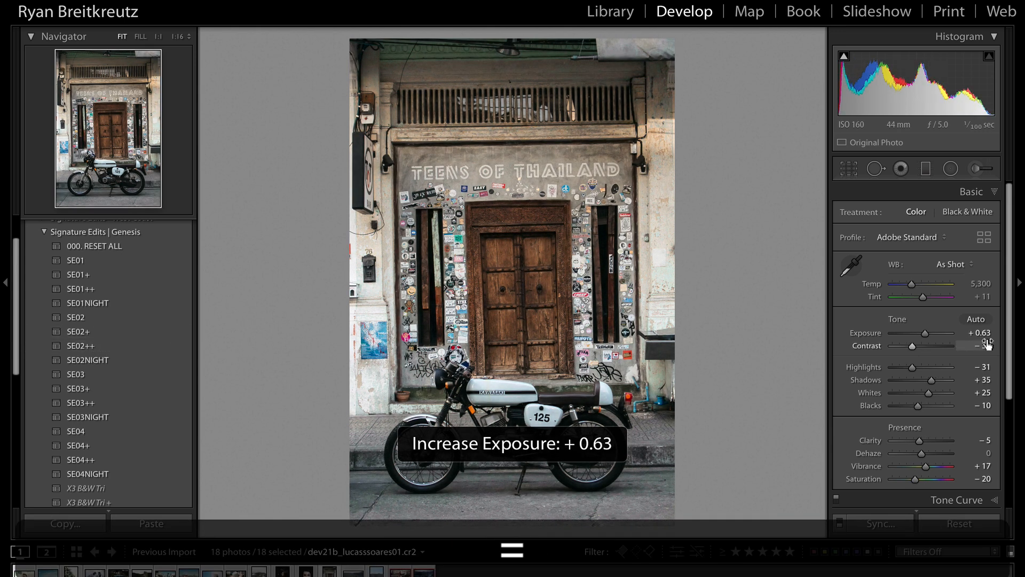
{"action": "left_click_drag", "start_coordinate": [911, 347], "coordinate": [920, 347]}
Straighten the motorcycle storefront photo slightly with Crop & Straighten.
{"action": "key", "text": "r"}
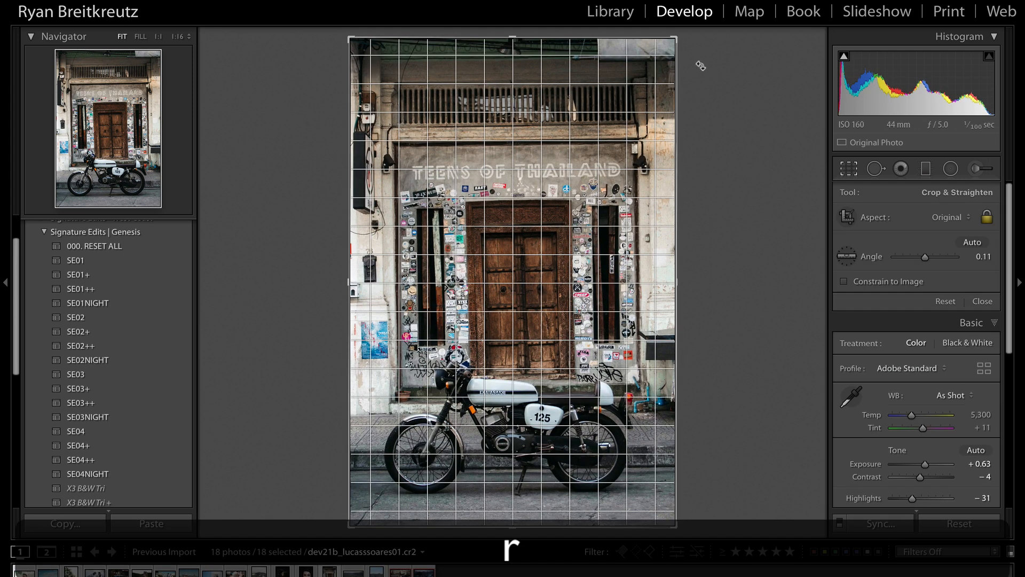
{"action": "left_click_drag", "start_coordinate": [700, 64], "coordinate": [701, 68]}
{"action": "key", "text": "Return"}
{"action": "key", "text": "r"}
{"action": "key", "text": "Return"}
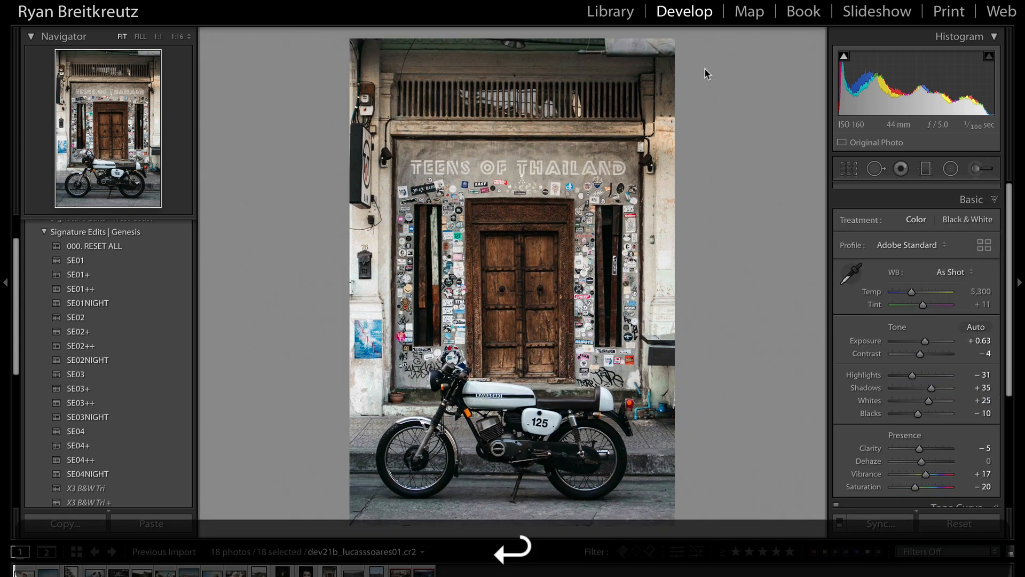
Apply the SE02+ preset to the aerial river valley photo and raise its contrast to +17.
{"action": "key", "text": "Right"}
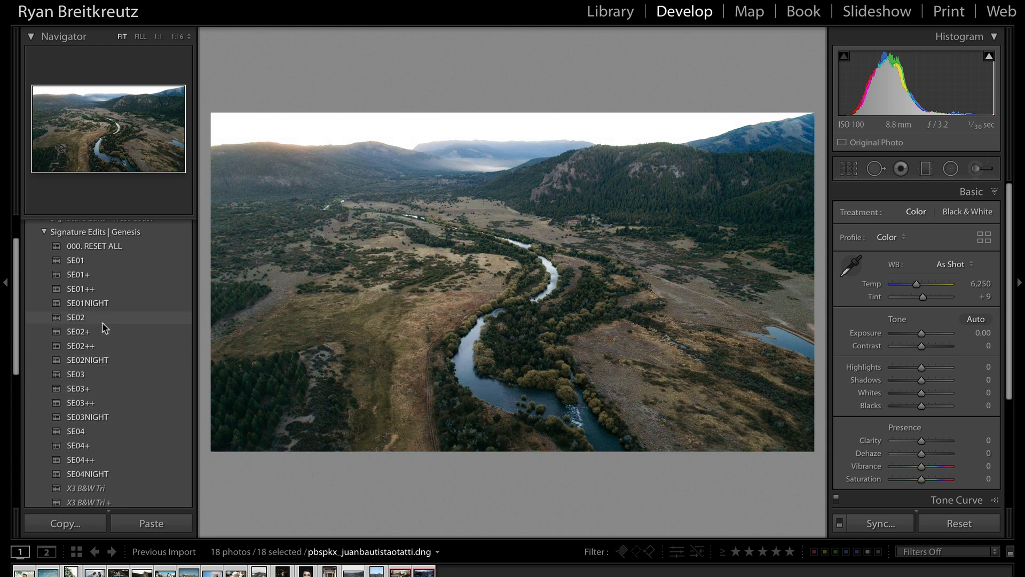
{"action": "left_click", "coordinate": [104, 328]}
{"action": "left_click_drag", "start_coordinate": [921, 346], "coordinate": [926, 348]}
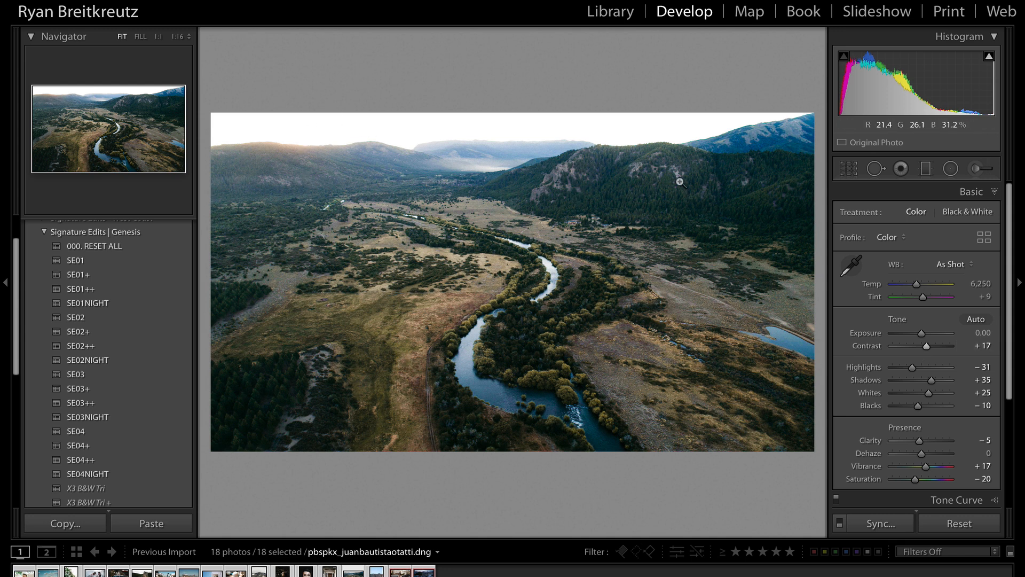
Add a large inverted radial filter with the 31.5 Sun Flare Subtle effect, centred above the sunlit horizon of the river valley.
{"action": "left_click", "coordinate": [950, 169]}
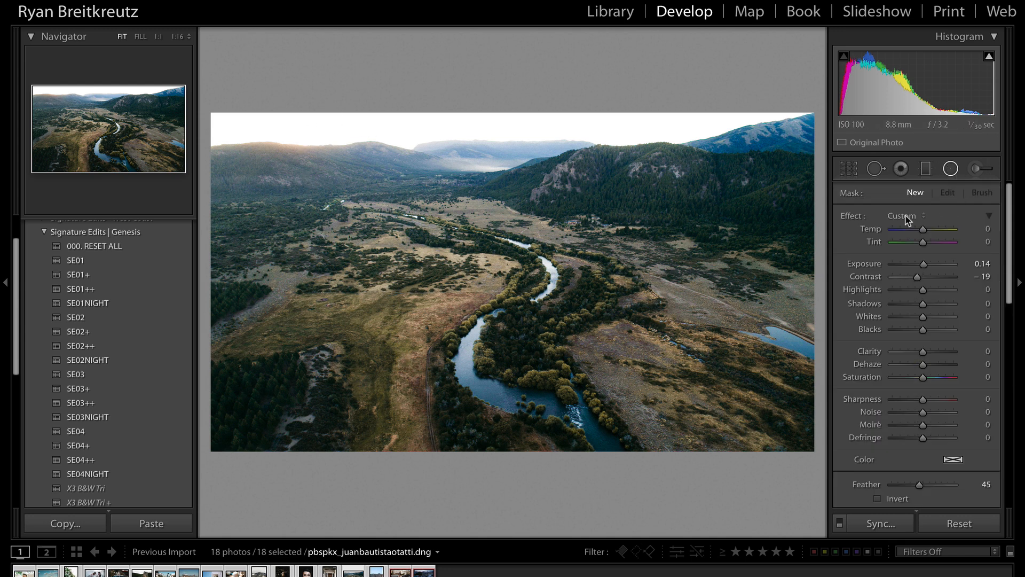
{"action": "left_click", "coordinate": [906, 216]}
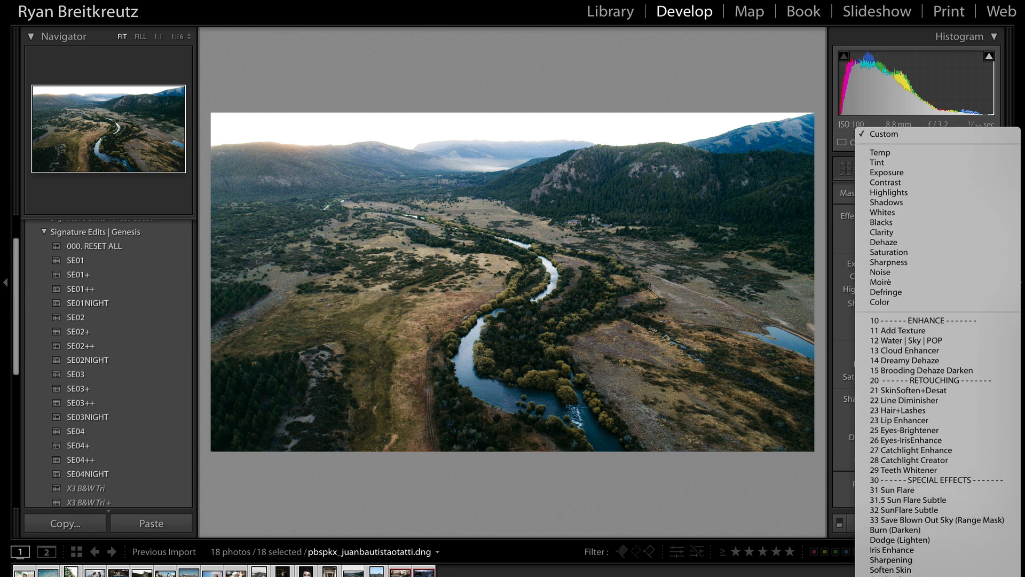
{"action": "left_click", "coordinate": [930, 486]}
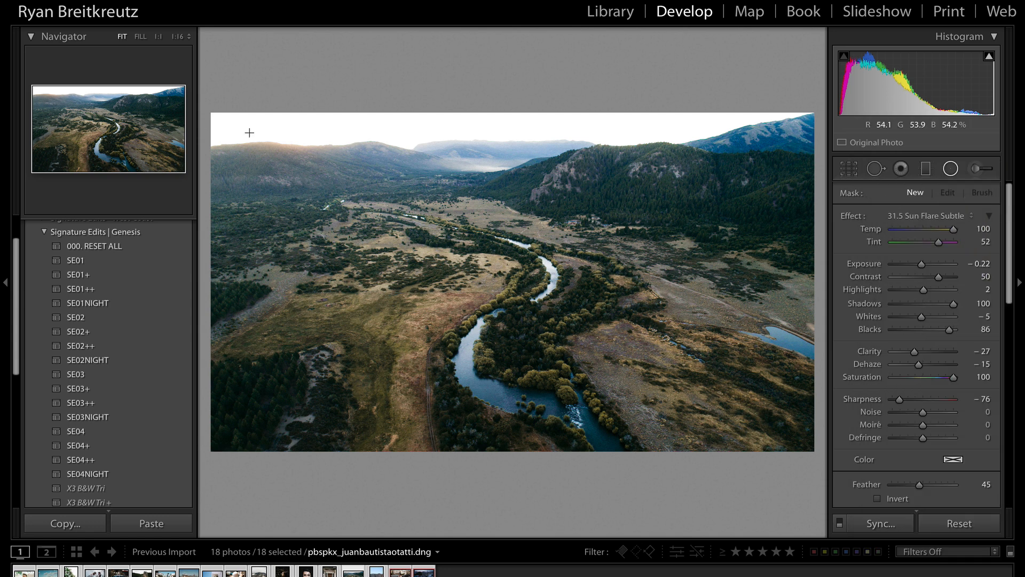
{"action": "left_click_drag", "start_coordinate": [214, 106], "coordinate": [552, 297]}
{"action": "mouse_move", "coordinate": [304, 176]}
{"action": "left_mouse_down"}
{"action": "mouse_move", "coordinate": [366, 198]}
{"action": "mouse_move", "coordinate": [395, 157]}
{"action": "mouse_move", "coordinate": [469, 167]}
{"action": "mouse_move", "coordinate": [455, 152]}
{"action": "left_mouse_up"}
{"action": "key", "text": "apostrophe"}
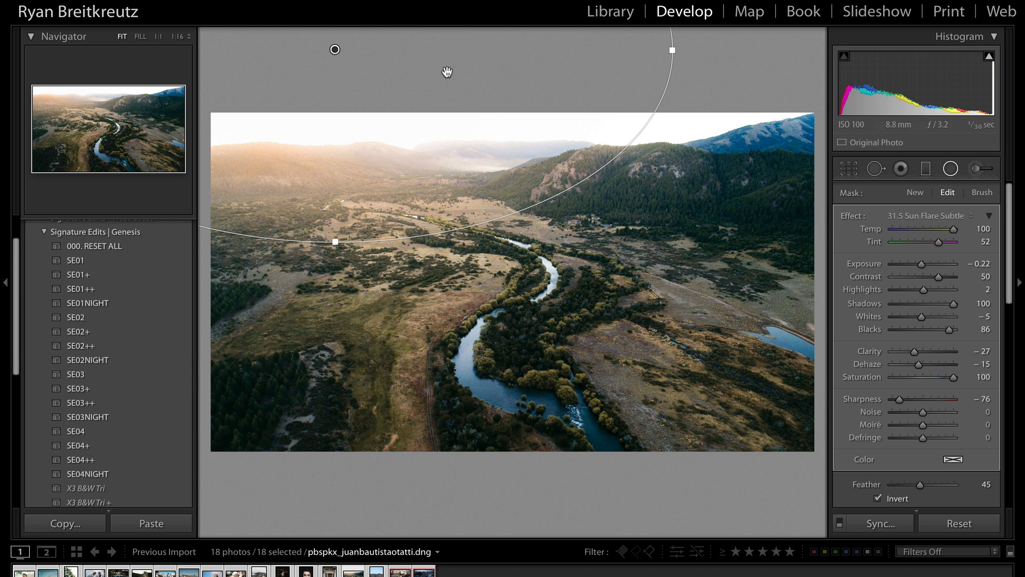
{"action": "key", "text": "Return"}
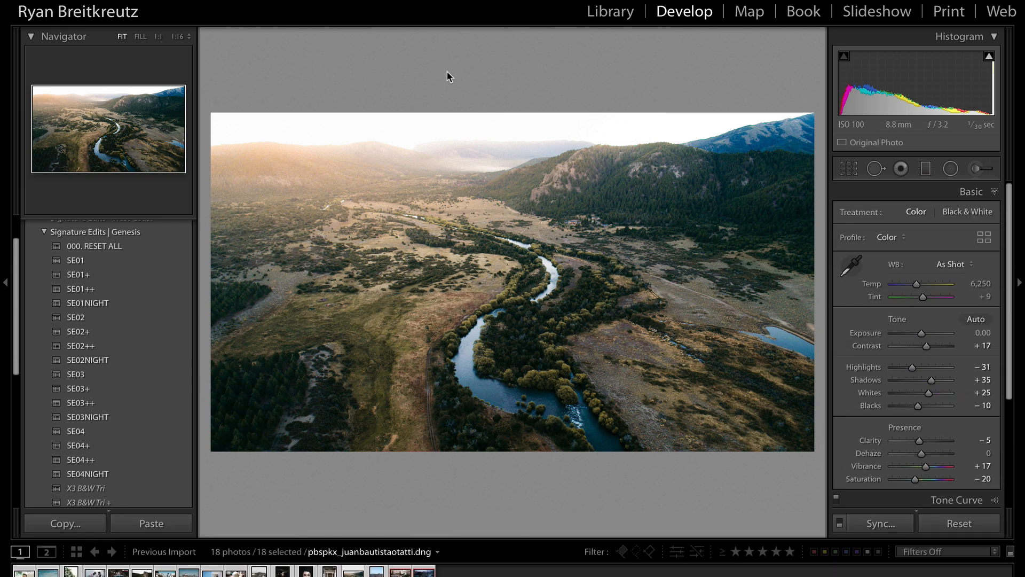
Compare the river valley photo before and after editing, and set its contrast to -3 and exposure to -0.26.
{"action": "key", "text": "backslash"}
{"action": "key", "text": "backslash"}
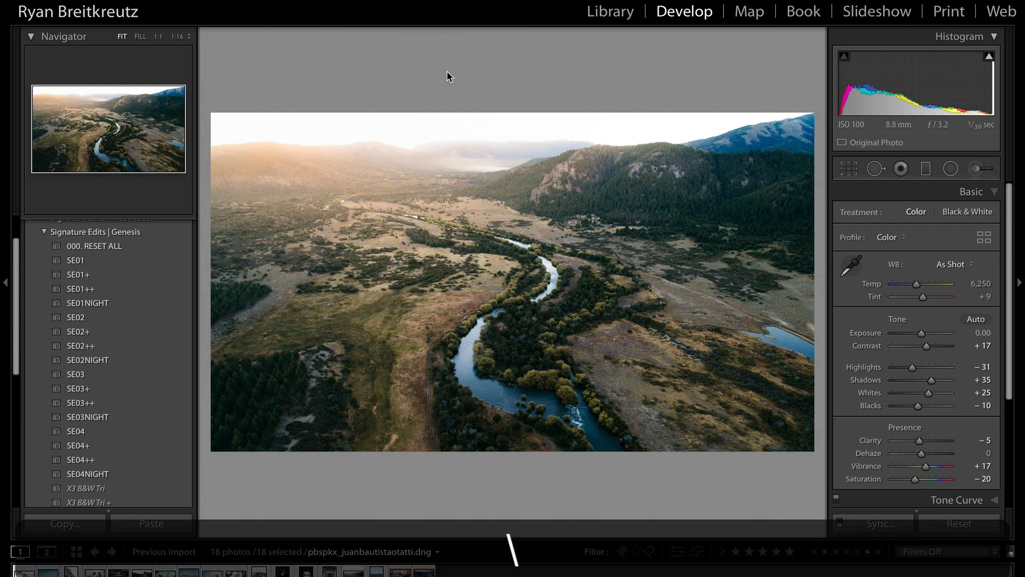
{"action": "key", "text": "equal"}
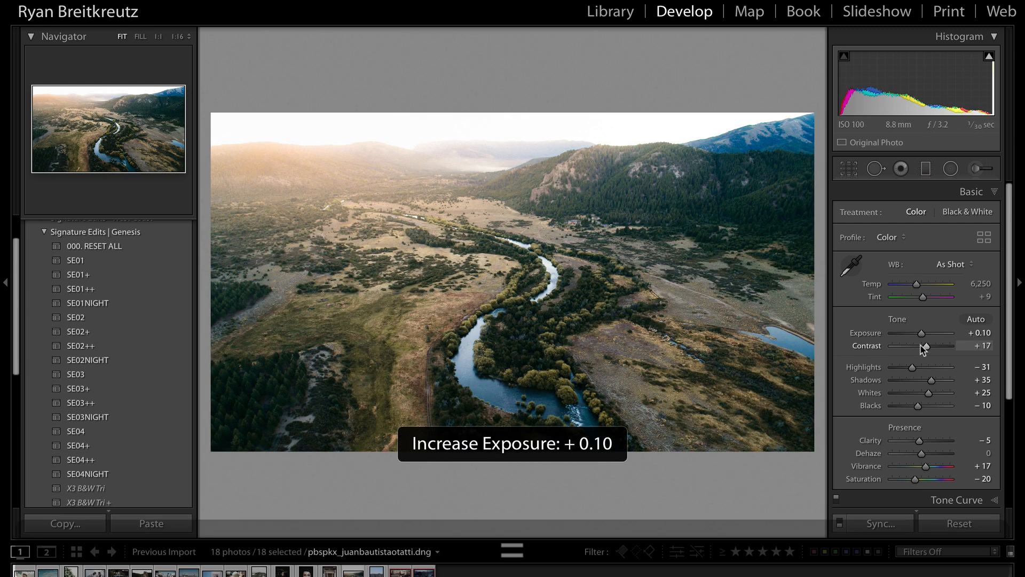
{"action": "mouse_move", "coordinate": [927, 346]}
{"action": "left_mouse_down"}
{"action": "mouse_move", "coordinate": [905, 347]}
{"action": "mouse_move", "coordinate": [922, 356]}
{"action": "left_mouse_up"}
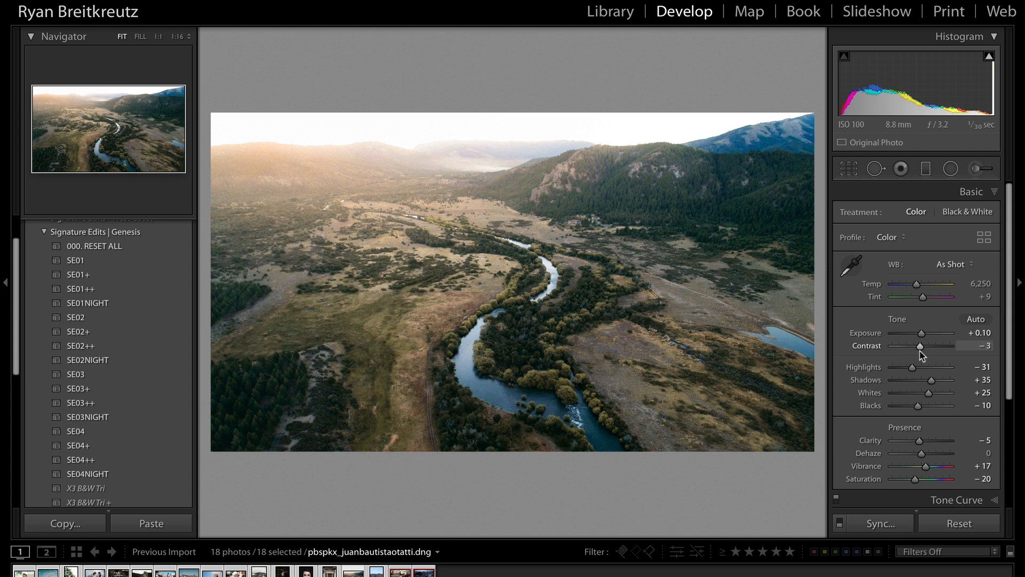
{"action": "key", "text": "shift+minus"}
{"action": "key", "text": "shift+equal"}
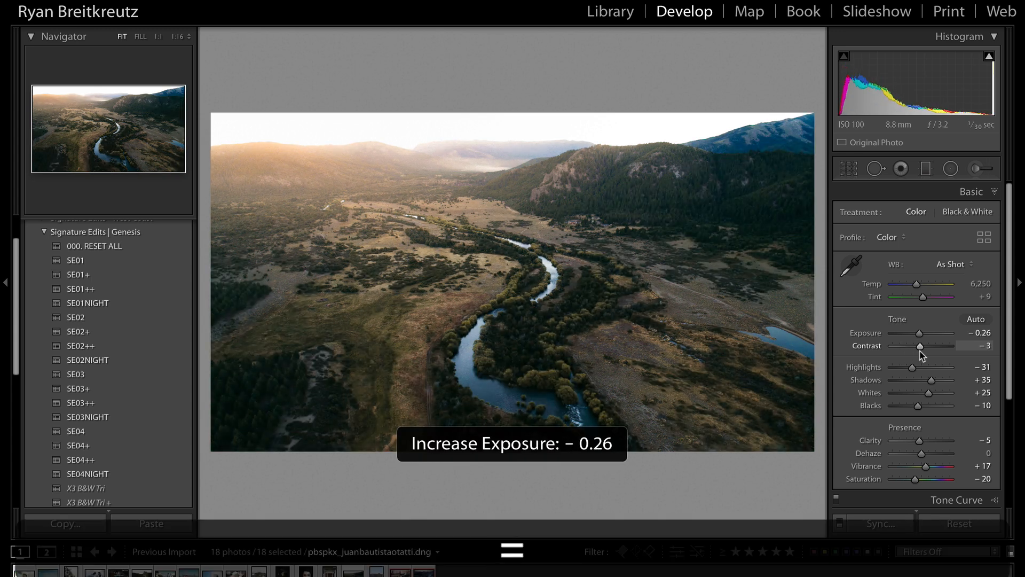
Try the SE04+ preset on the beach cliff photo, and apply the SE03 preset instead.
{"action": "key", "text": "Right"}
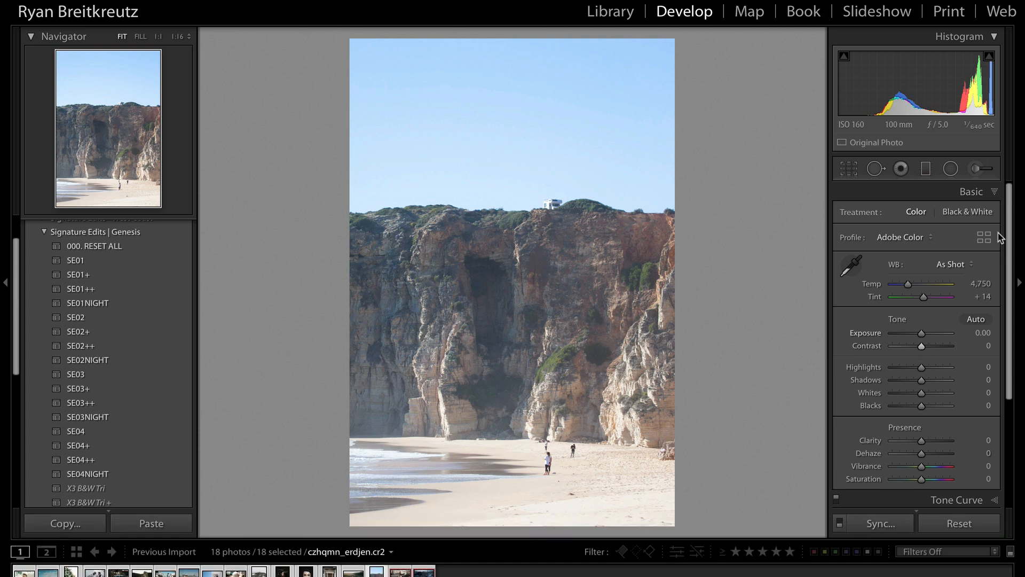
{"action": "left_click", "coordinate": [83, 260]}
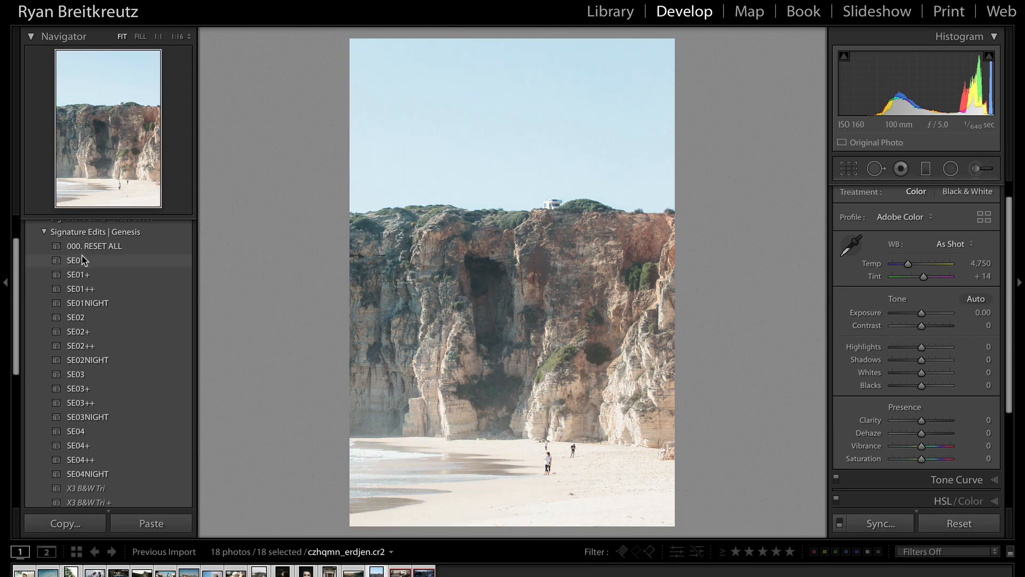
{"action": "left_click", "coordinate": [110, 365]}
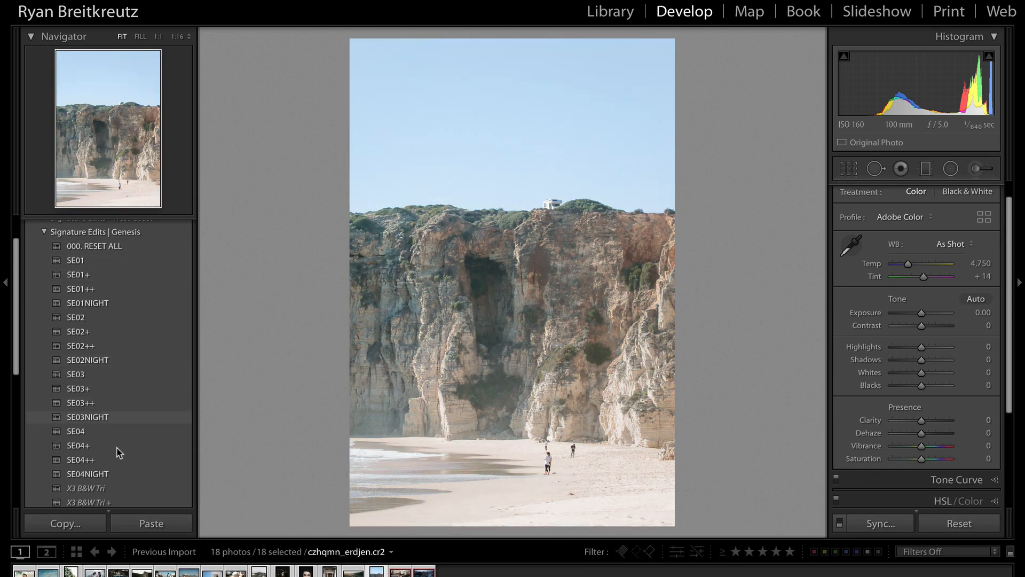
{"action": "left_click", "coordinate": [118, 447]}
{"action": "left_click", "coordinate": [117, 449]}
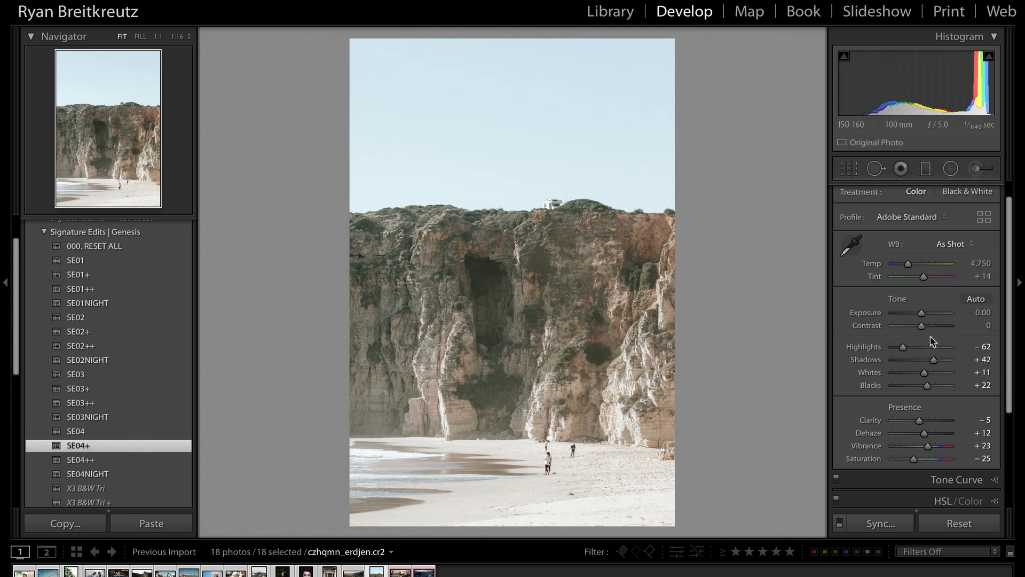
{"action": "left_click", "coordinate": [61, 374]}
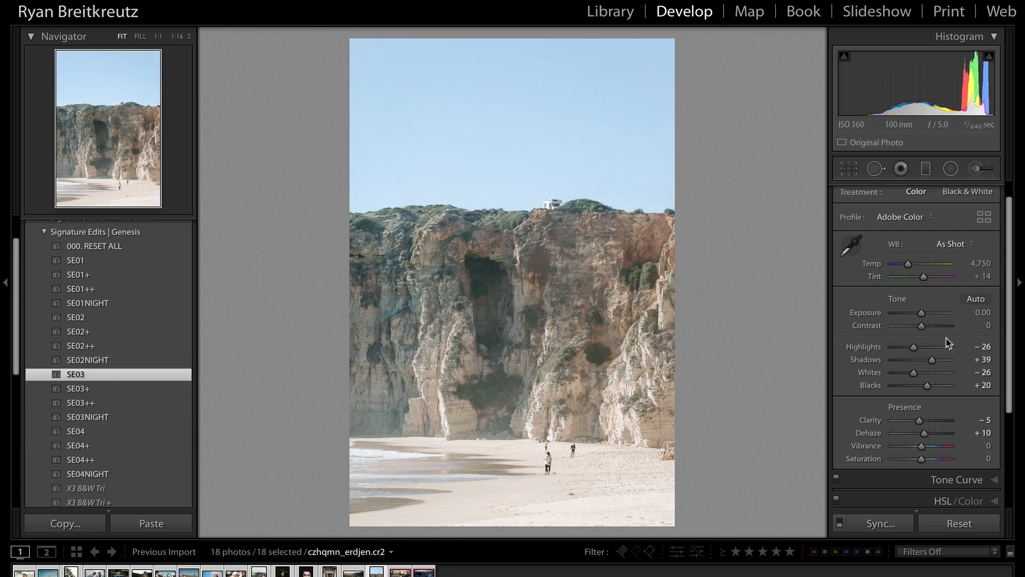
Set the beach cliff photo's contrast to +85 and exposure to -0.53, and compare it with the original.
{"action": "left_click_drag", "start_coordinate": [922, 325], "coordinate": [946, 330]}
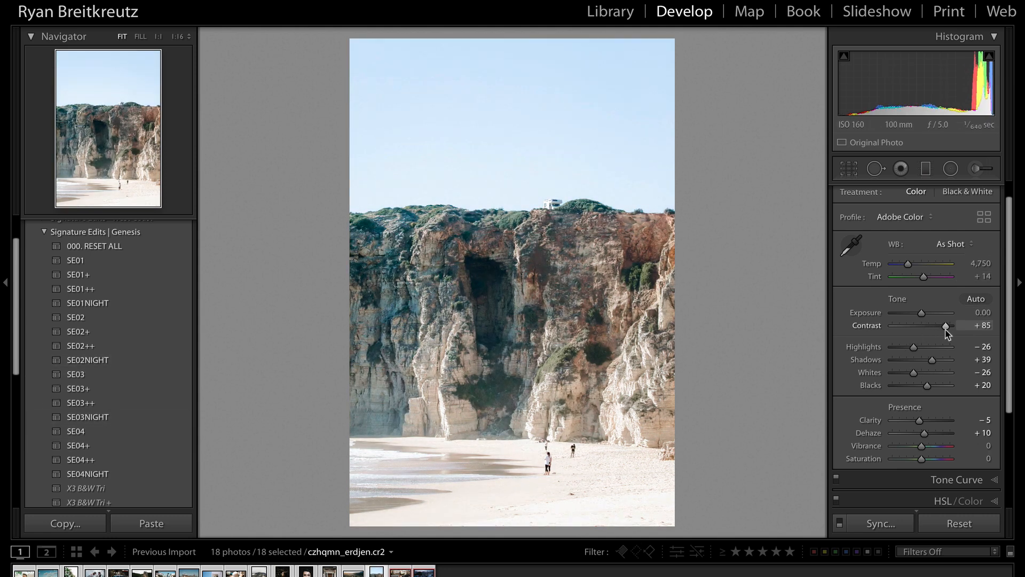
{"action": "key", "text": "shift+minus"}
{"action": "key", "text": "shift+minus"}
{"action": "key", "text": "shift+minus"}
{"action": "key", "text": "shift+equal"}
{"action": "key", "text": "shift+equal"}
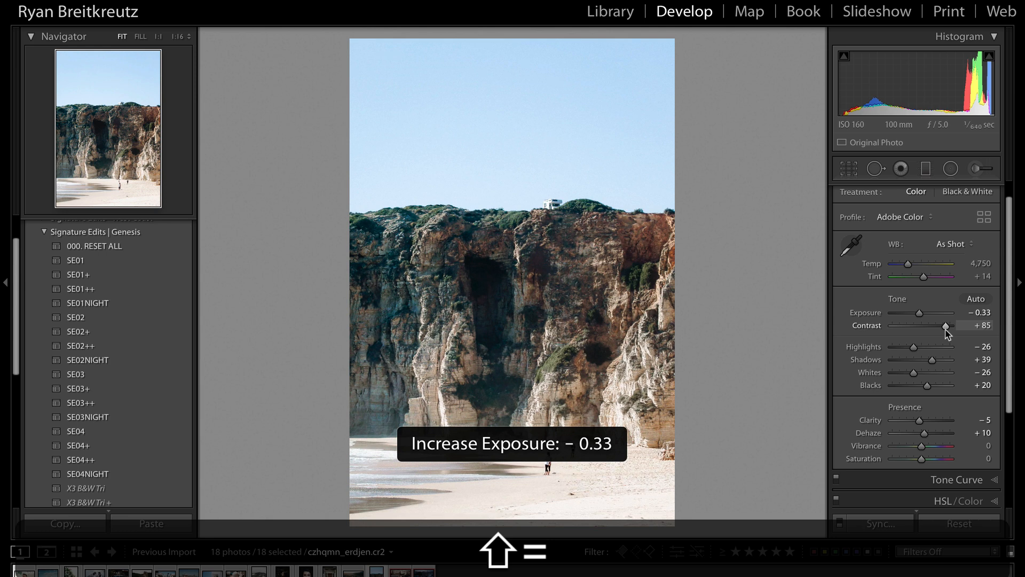
{"action": "key", "text": "minus"}
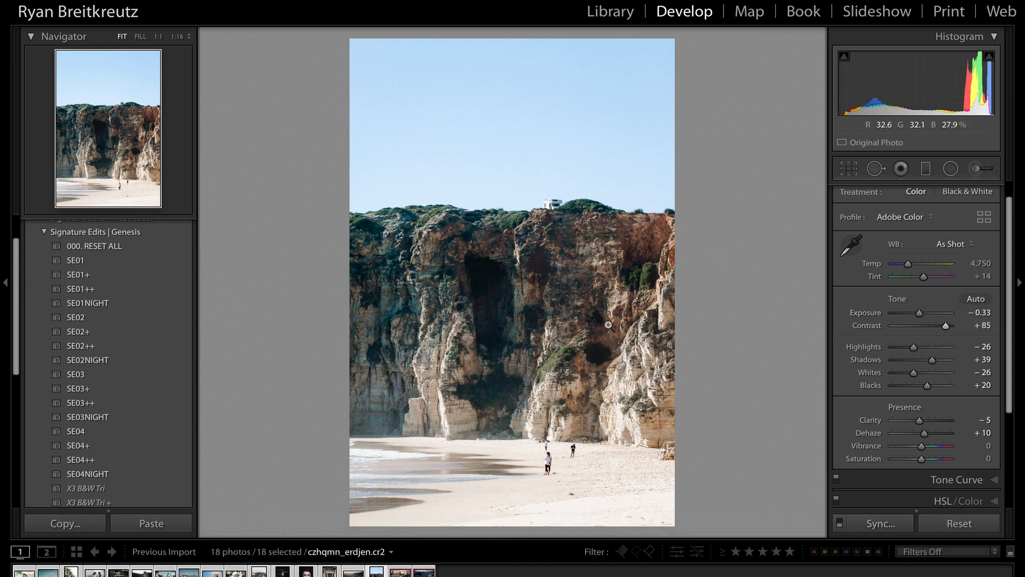
{"action": "key", "text": "minus"}
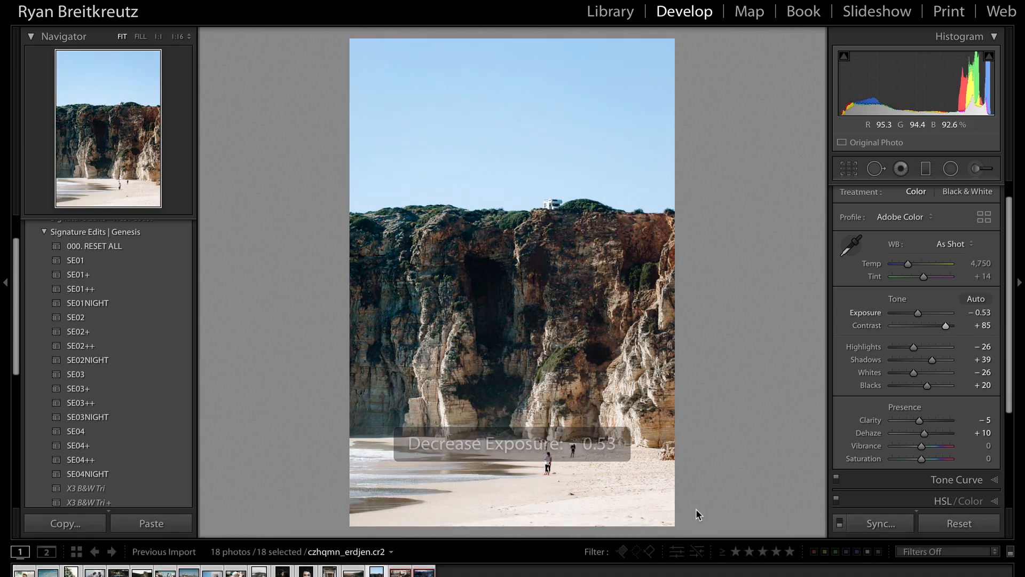
{"action": "key", "text": "backslash"}
{"action": "key", "text": "backslash"}
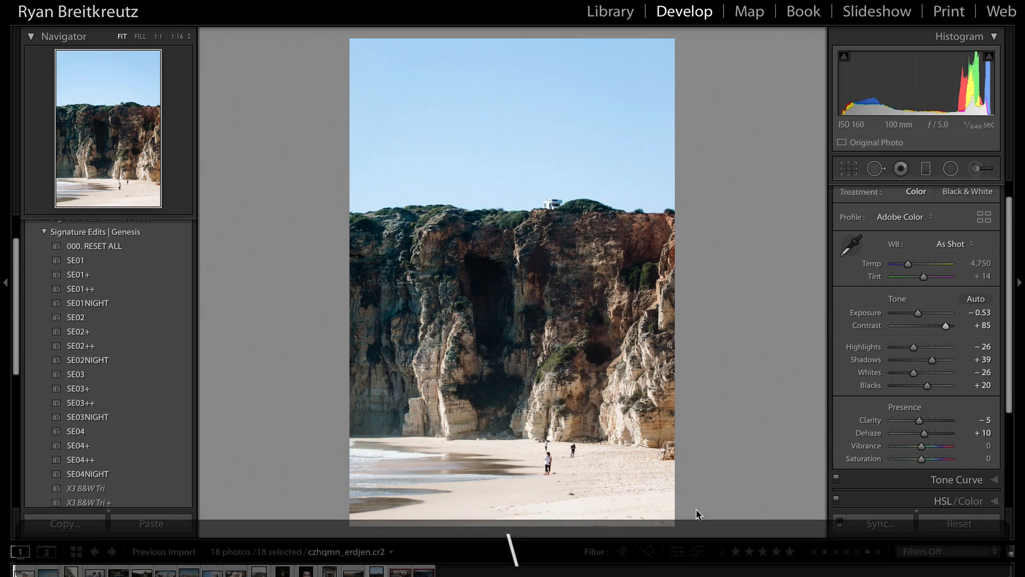
Apply the SE03 preset to the skateboarder photo and lower its exposure to -0.66.
{"action": "key", "text": "Right"}
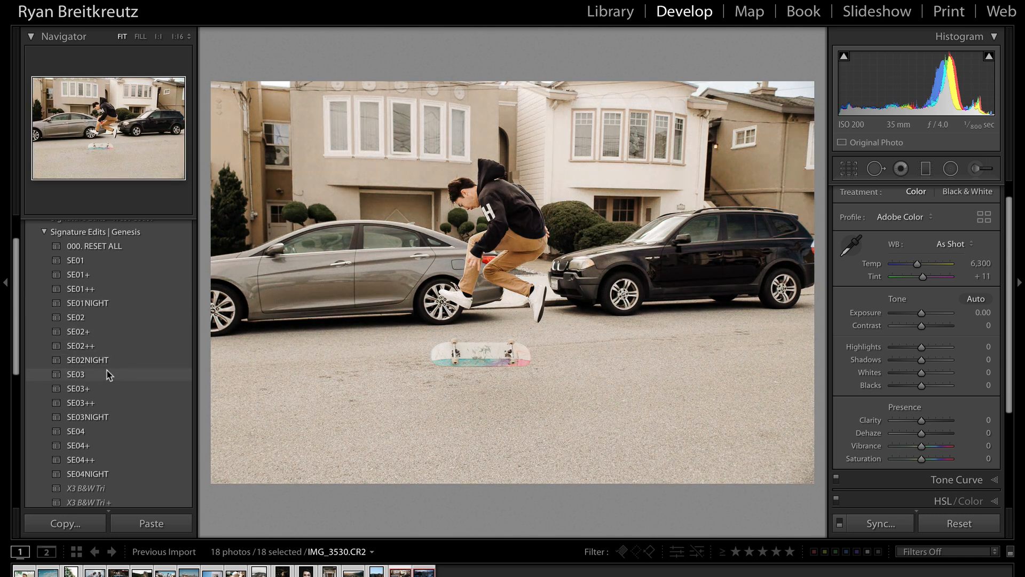
{"action": "left_click", "coordinate": [109, 374]}
{"action": "key", "text": "shift+minus"}
{"action": "key", "text": "shift+minus"}
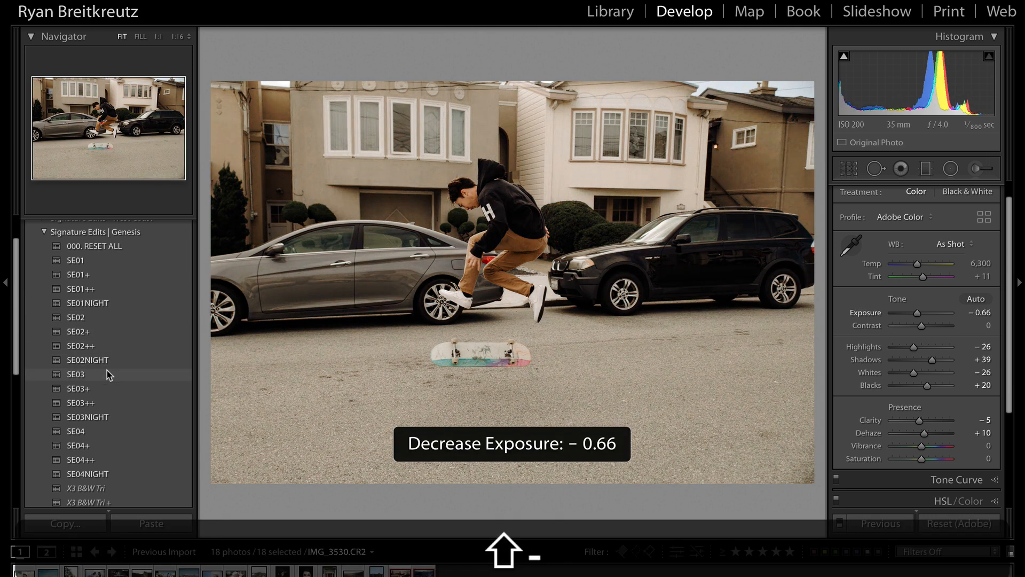
Draw a large radial filter centred on the skateboarder and give it the 15 Brooding Dehaze Darken effect.
{"action": "left_click", "coordinate": [951, 168]}
{"action": "left_click_drag", "start_coordinate": [334, 242], "coordinate": [472, 248]}
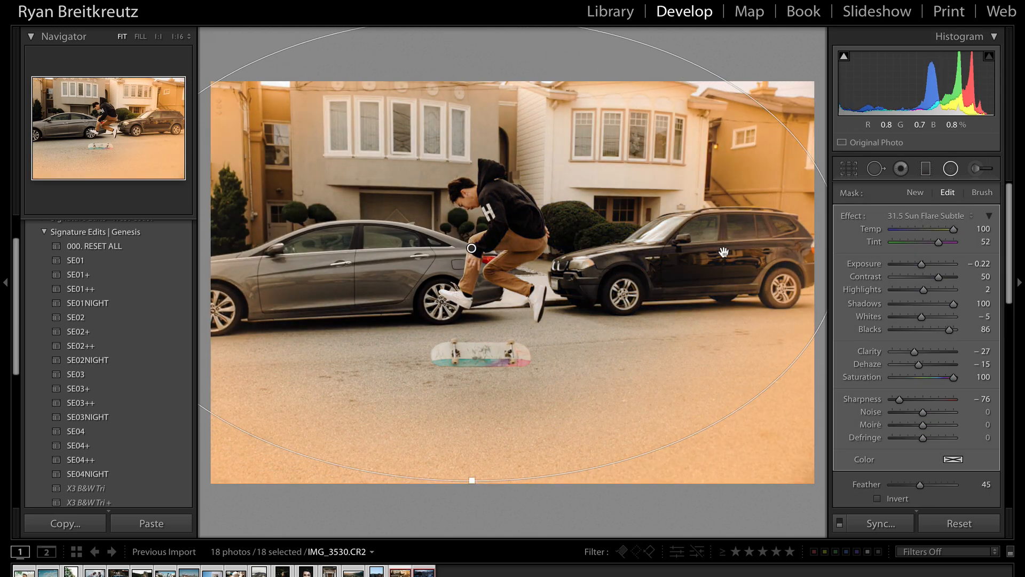
{"action": "left_click", "coordinate": [950, 217]}
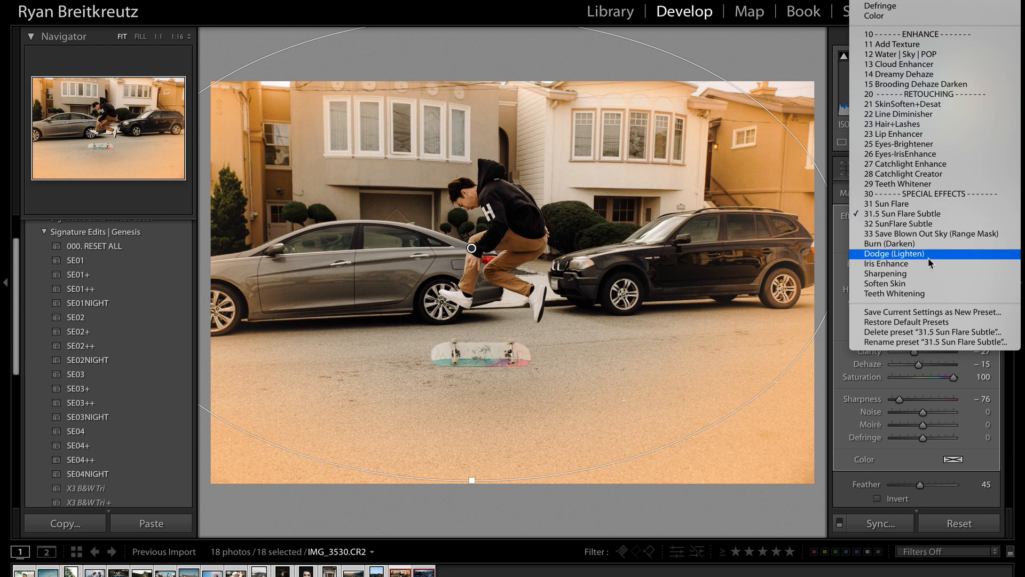
{"action": "scroll", "coordinate": [928, 257], "scroll_direction": "up", "scroll_amount": 1}
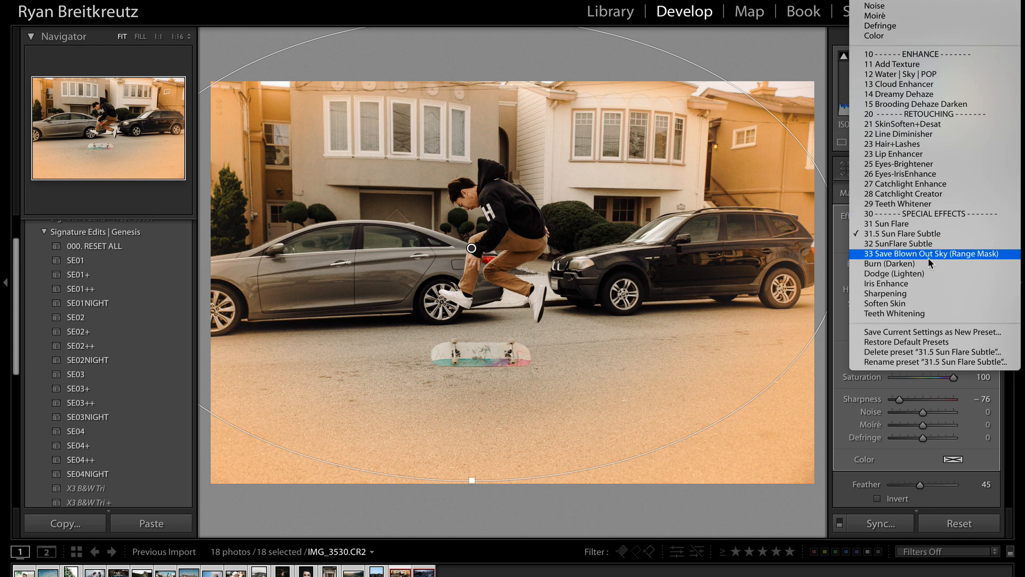
{"action": "scroll", "coordinate": [928, 257], "scroll_direction": "up", "scroll_amount": 5}
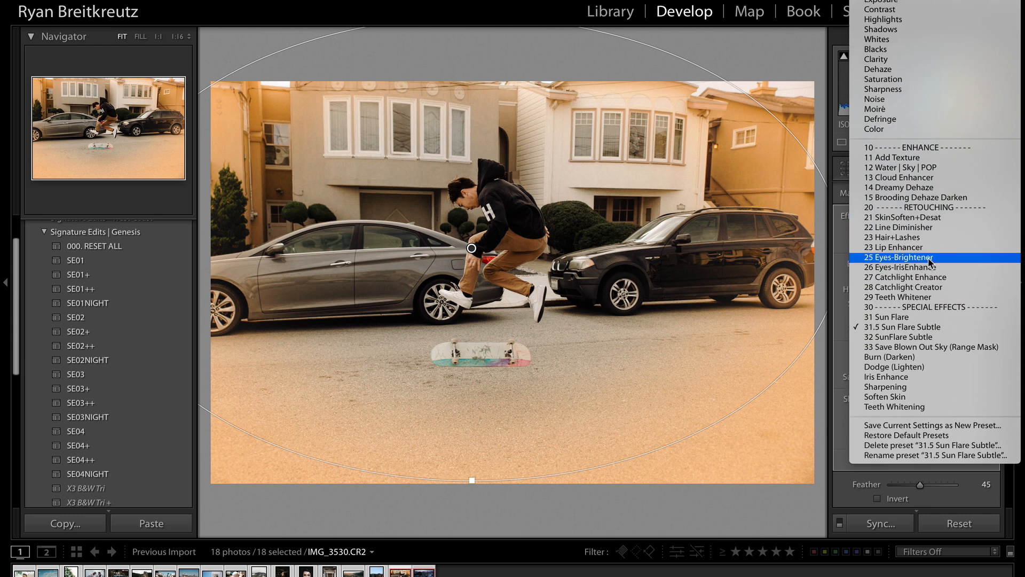
{"action": "left_click", "coordinate": [910, 197]}
{"action": "left_click_drag", "start_coordinate": [538, 308], "coordinate": [566, 304]}
Toggle the radial filter's inversion to compare darkening inside and outside the ellipse, leaving it not inverted.
{"action": "key", "text": "apostrophe"}
{"action": "key", "text": "apostrophe"}
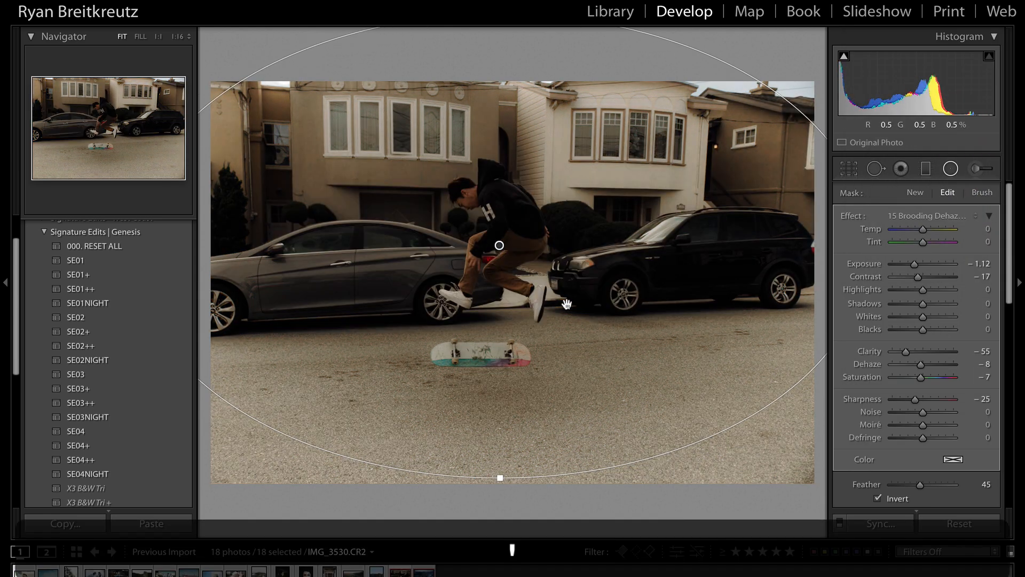
{"action": "key", "text": "apostrophe"}
{"action": "key", "text": "apostrophe"}
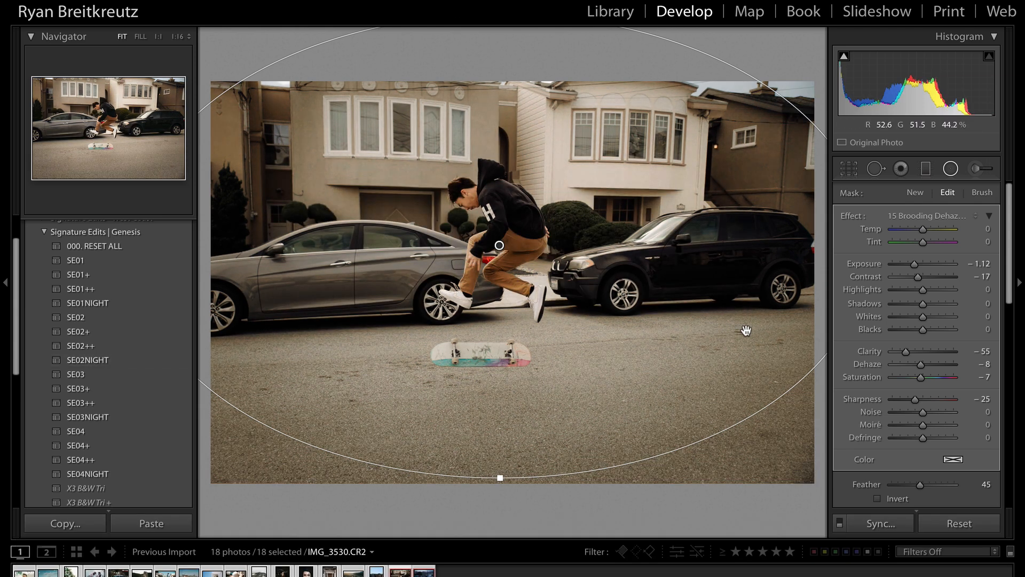
Delete the radial filter and undo the deletion, twice, to compare the skateboarder photo without and with it.
{"action": "key", "text": "BackSpace"}
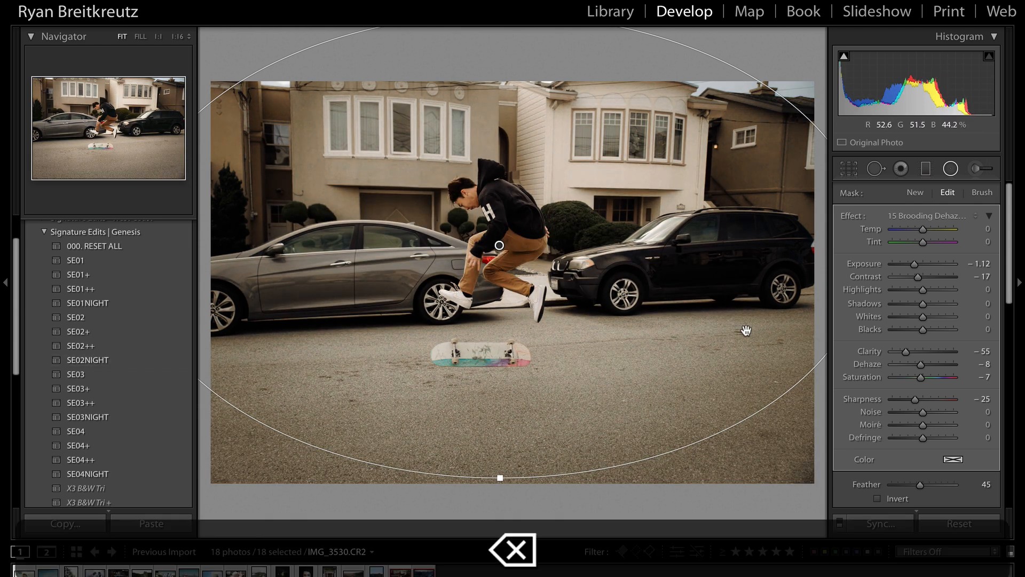
{"action": "key", "text": "super+z"}
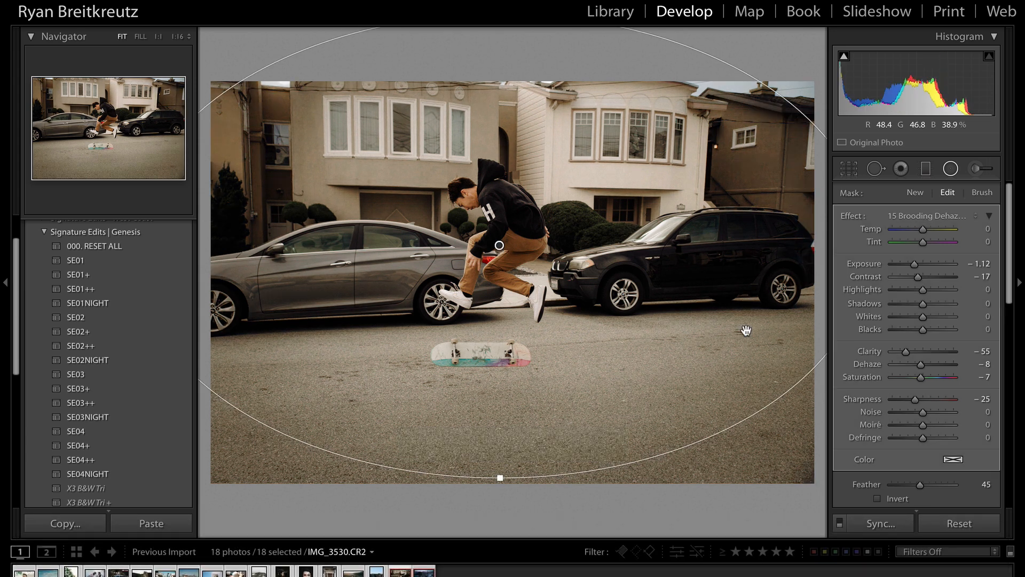
{"action": "key", "text": "BackSpace"}
{"action": "key", "text": "super+z"}
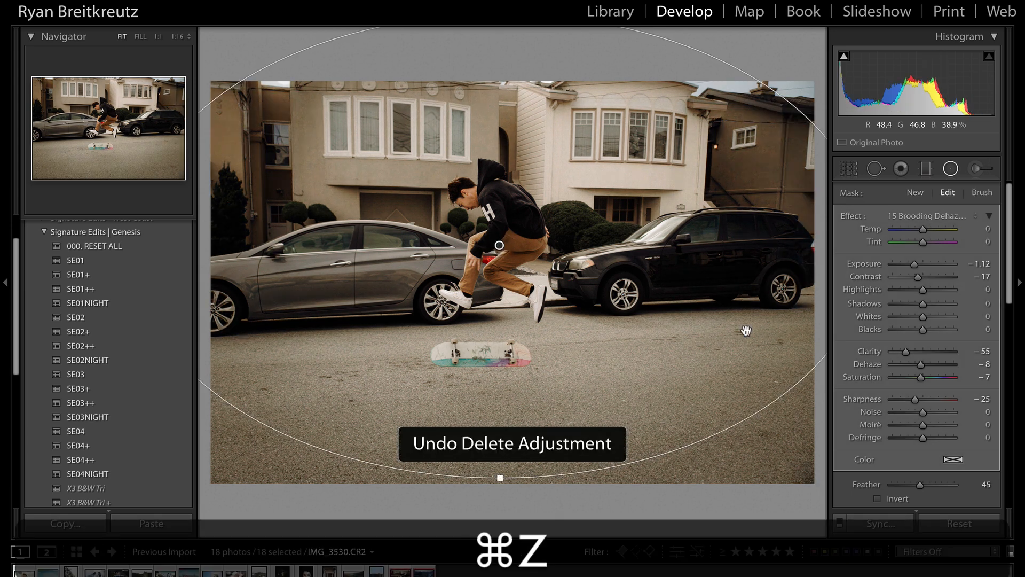
Move on to the hillside street photo, warm its white balance to a temperature of 27,479 and apply the SE02NIGHT preset.
{"action": "key", "text": "Return"}
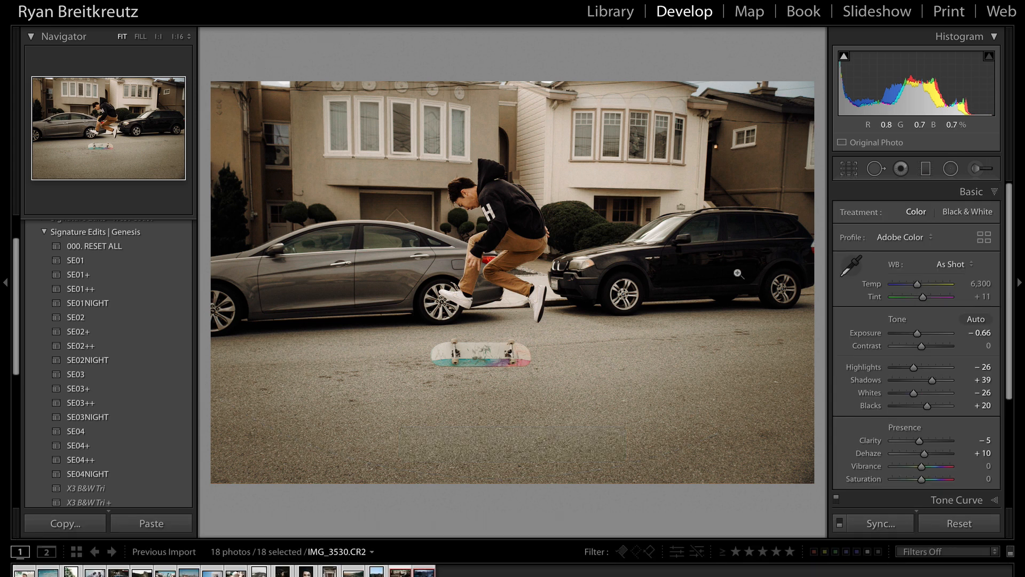
{"action": "key", "text": "Right"}
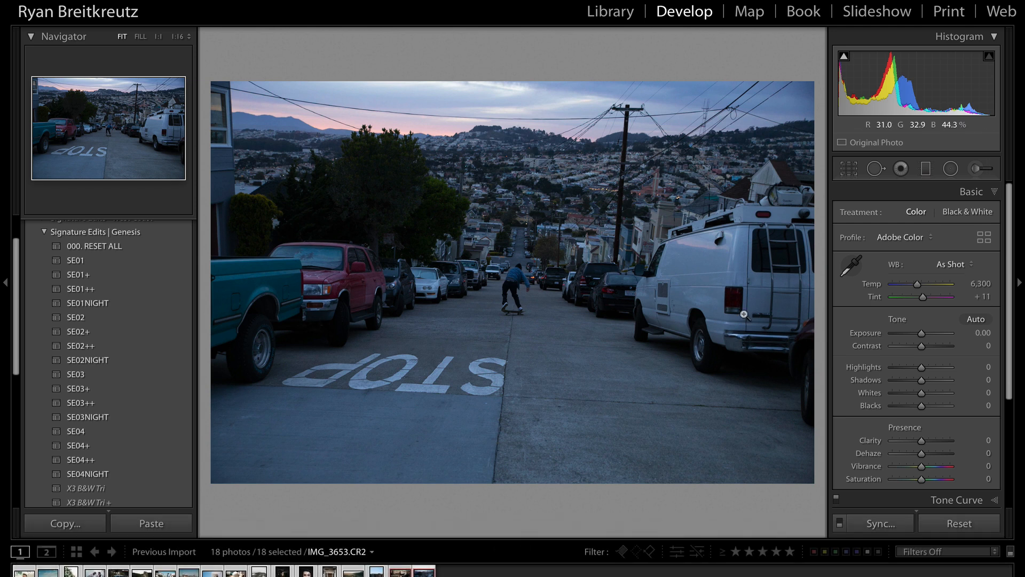
{"action": "left_click", "coordinate": [76, 261]}
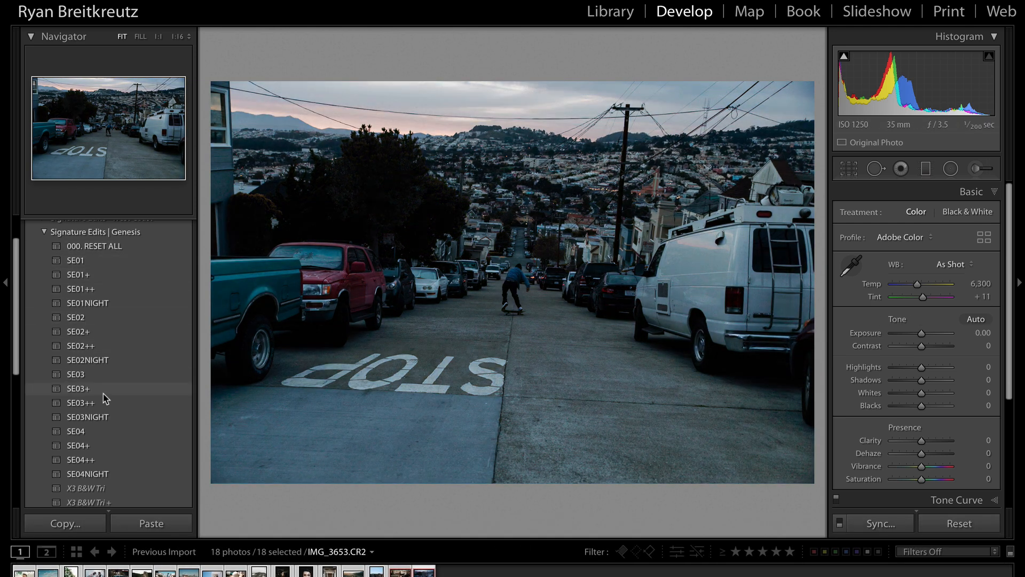
{"action": "scroll", "coordinate": [108, 472], "scroll_direction": "down", "scroll_amount": 1}
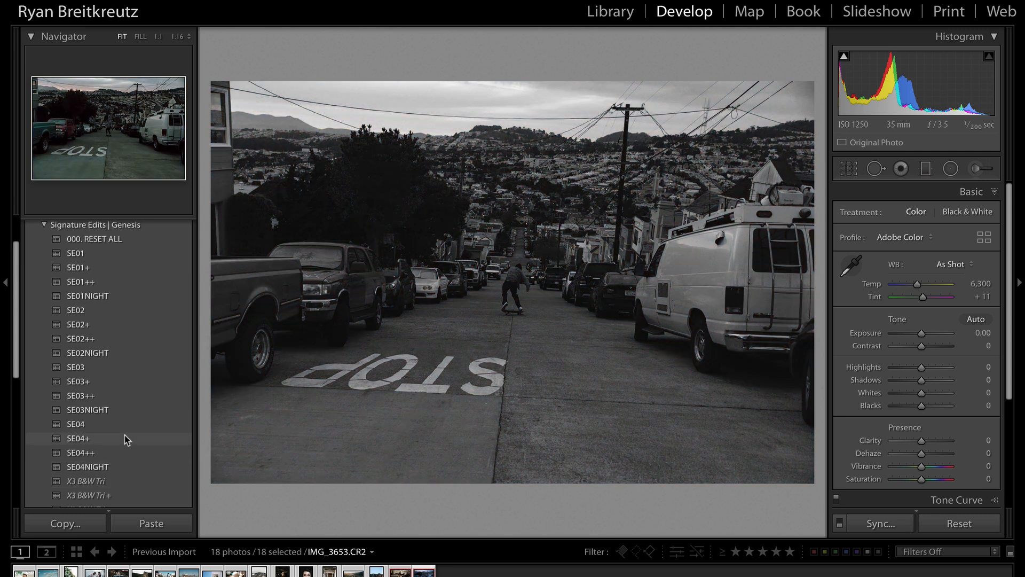
{"action": "left_click", "coordinate": [950, 265]}
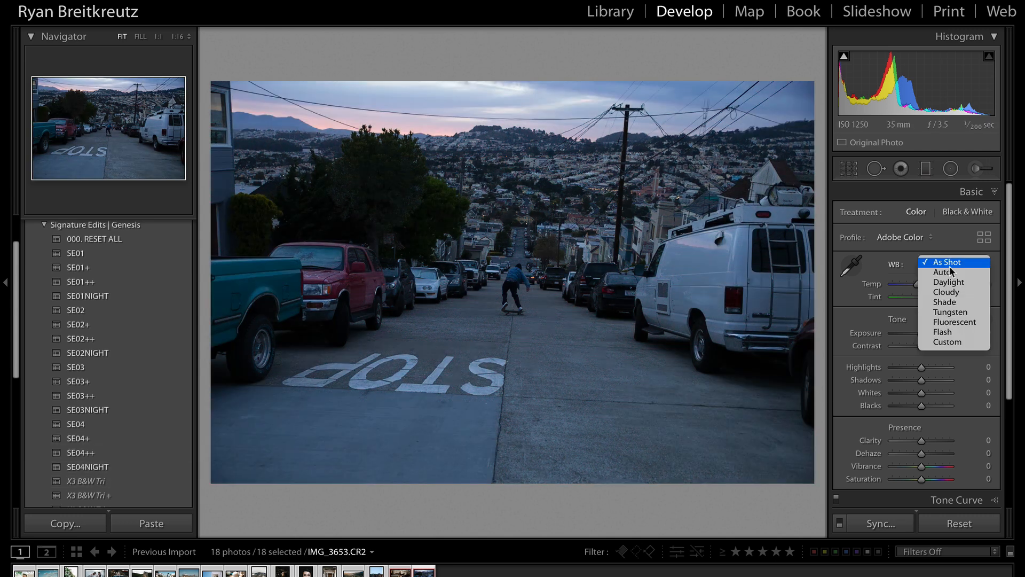
{"action": "left_click", "coordinate": [952, 273]}
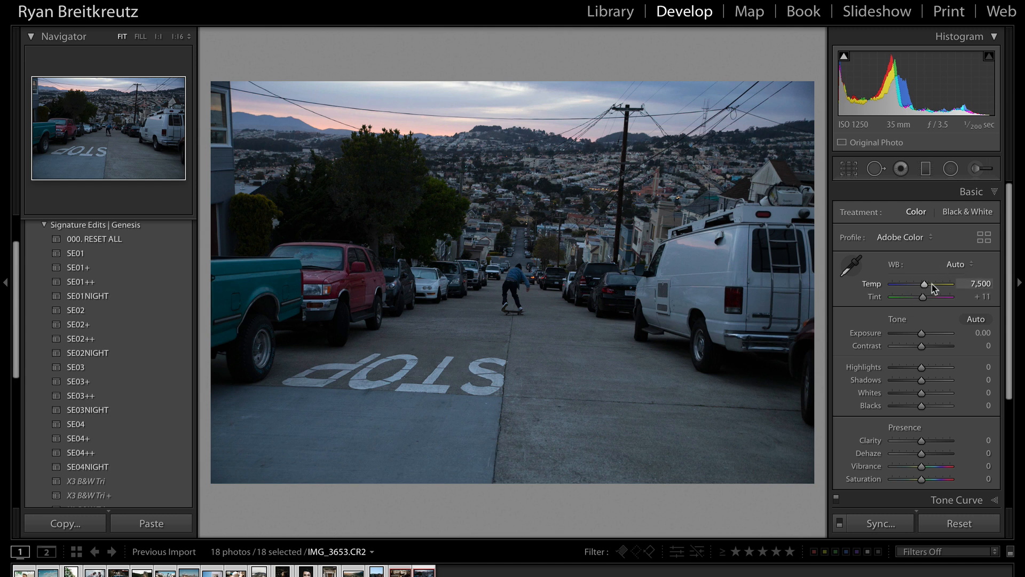
{"action": "left_click", "coordinate": [932, 286]}
{"action": "left_click_drag", "start_coordinate": [933, 289], "coordinate": [944, 291]}
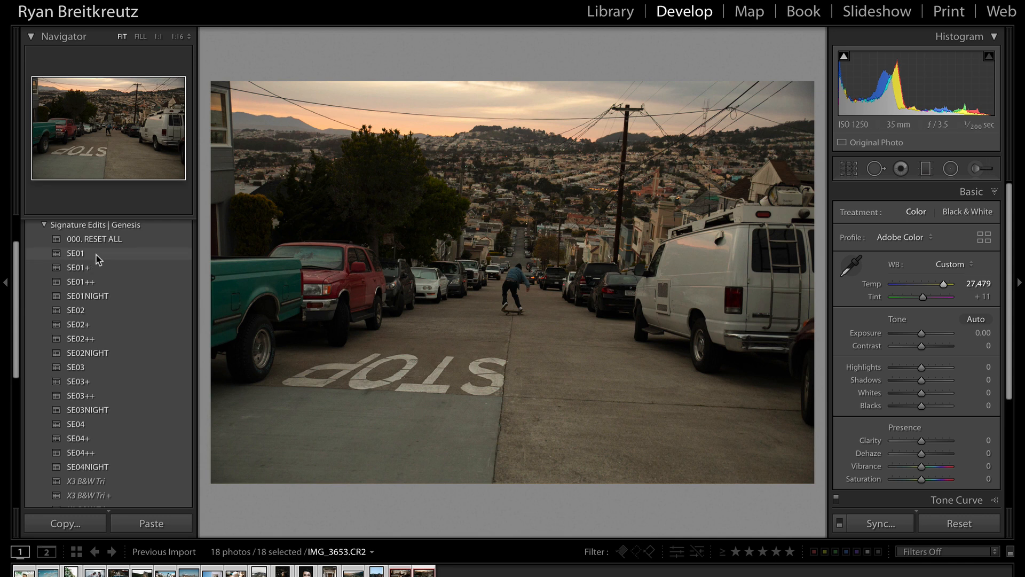
{"action": "left_click", "coordinate": [121, 354]}
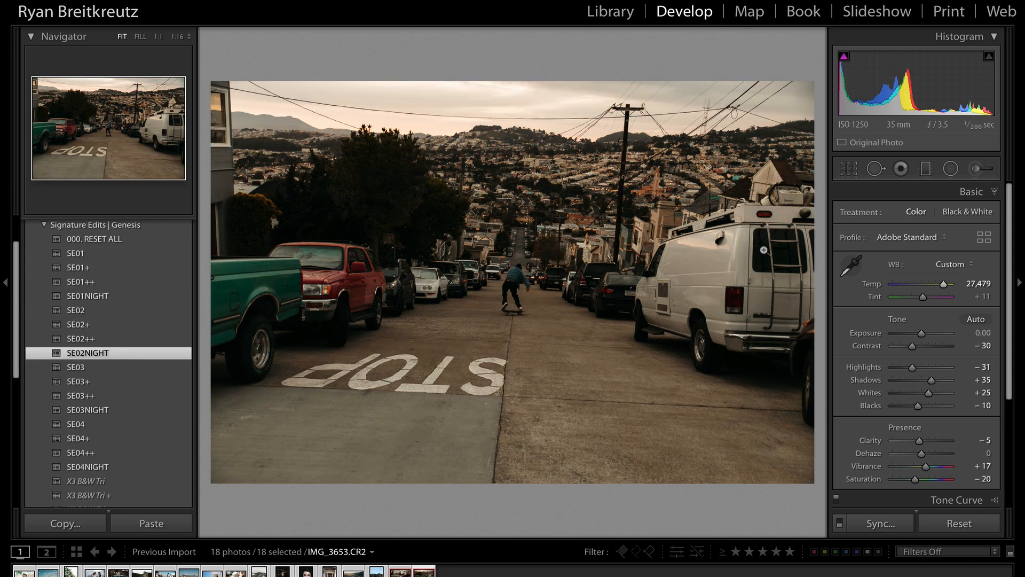
Add a wide elliptical radial filter with the 15 Brooding Dehaze Darken effect, centred on the distant skateboarder.
{"action": "left_click", "coordinate": [949, 169]}
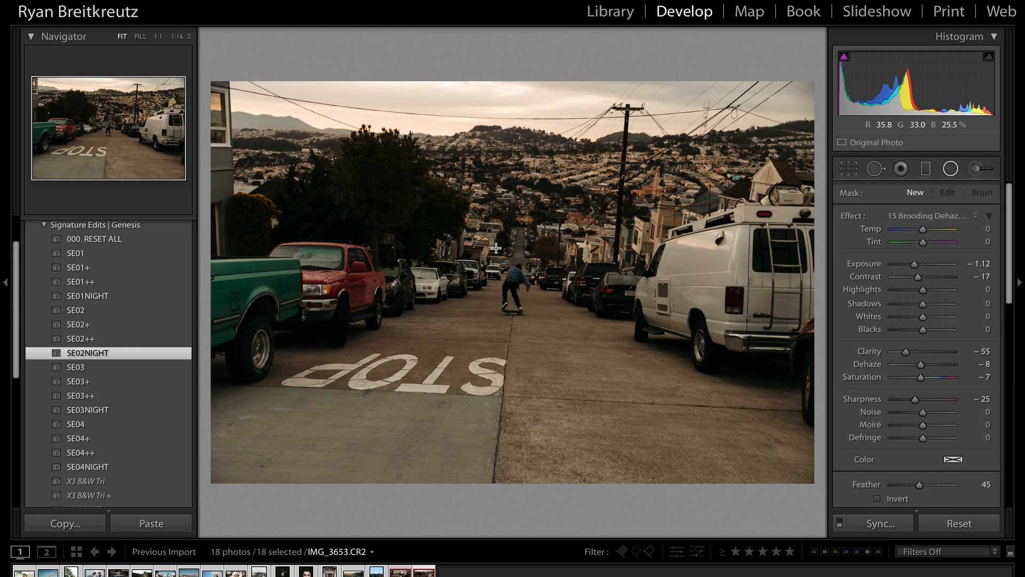
{"action": "left_click_drag", "start_coordinate": [628, 370], "coordinate": [611, 361]}
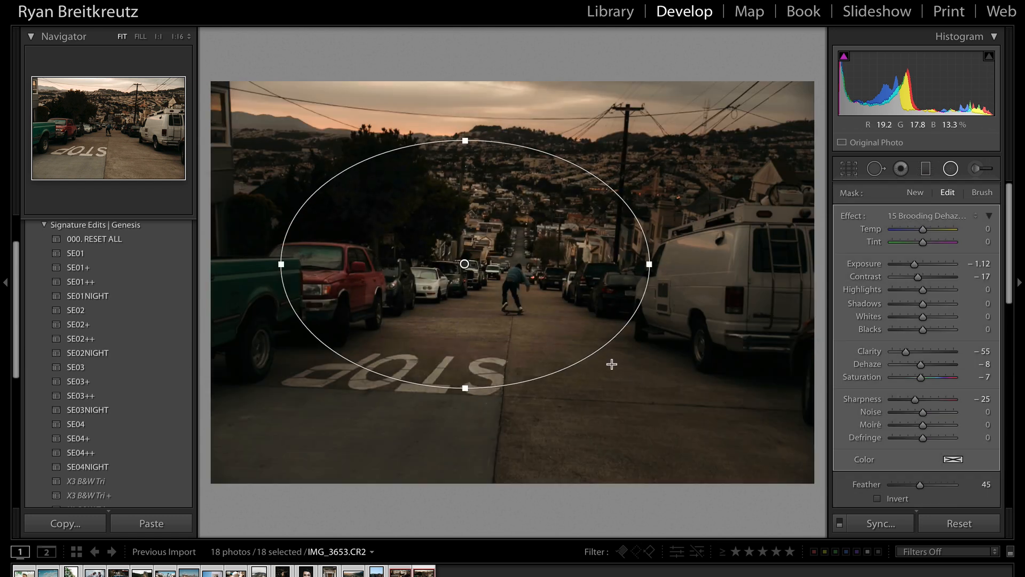
{"action": "mouse_move", "coordinate": [521, 297]}
{"action": "left_mouse_down"}
{"action": "mouse_move", "coordinate": [568, 322]}
{"action": "mouse_move", "coordinate": [568, 314]}
{"action": "left_mouse_up"}
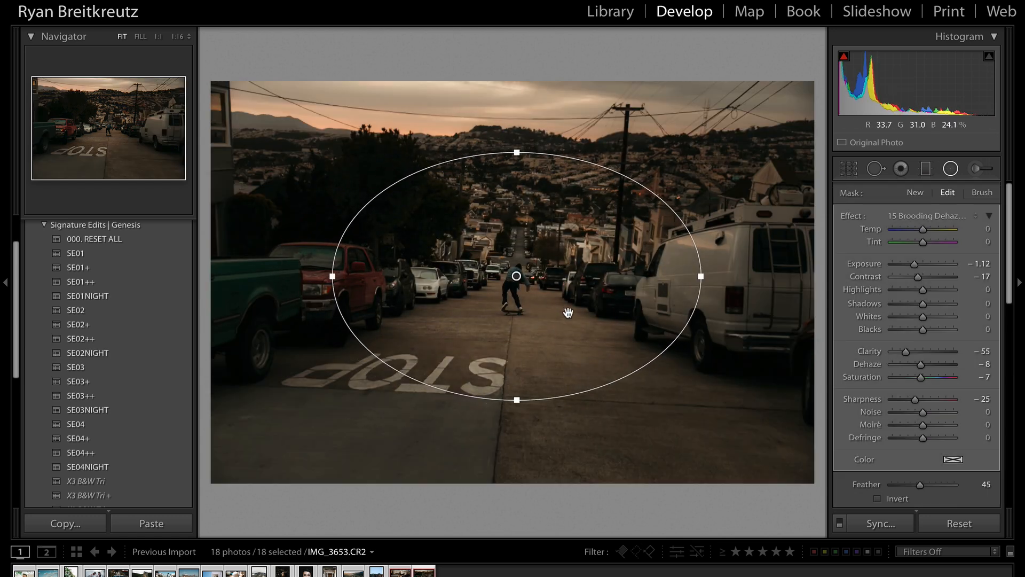
{"action": "key", "text": "Return"}
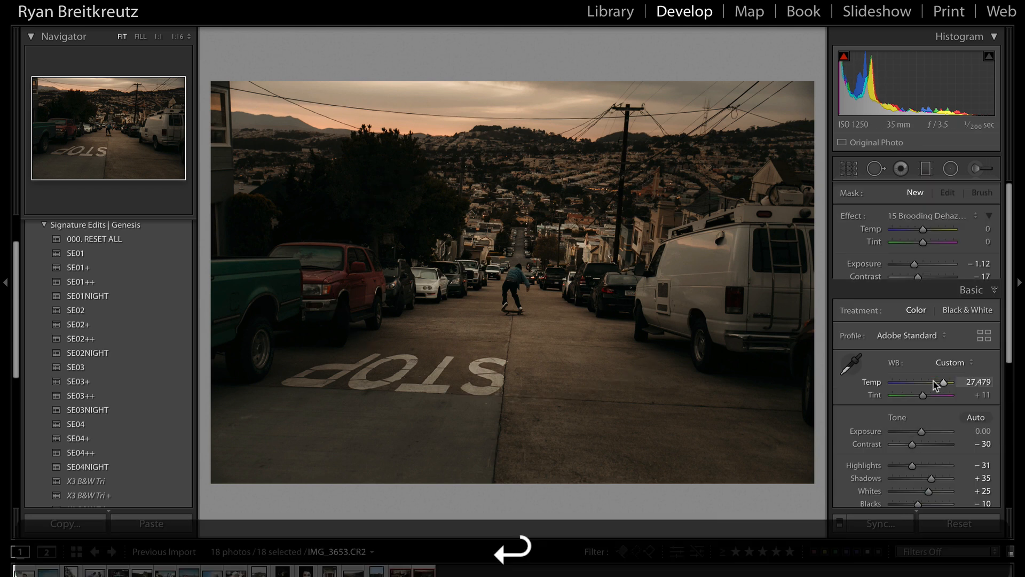
Raise the street photo's overall exposure to +0.70.
{"action": "key", "text": "equal"}
{"action": "key", "text": "equal"}
{"action": "key", "text": "equal"}
{"action": "key", "text": "equal"}
{"action": "key", "text": "equal"}
{"action": "key", "text": "equal"}
{"action": "key", "text": "equal"}
{"action": "key", "text": "equal"}
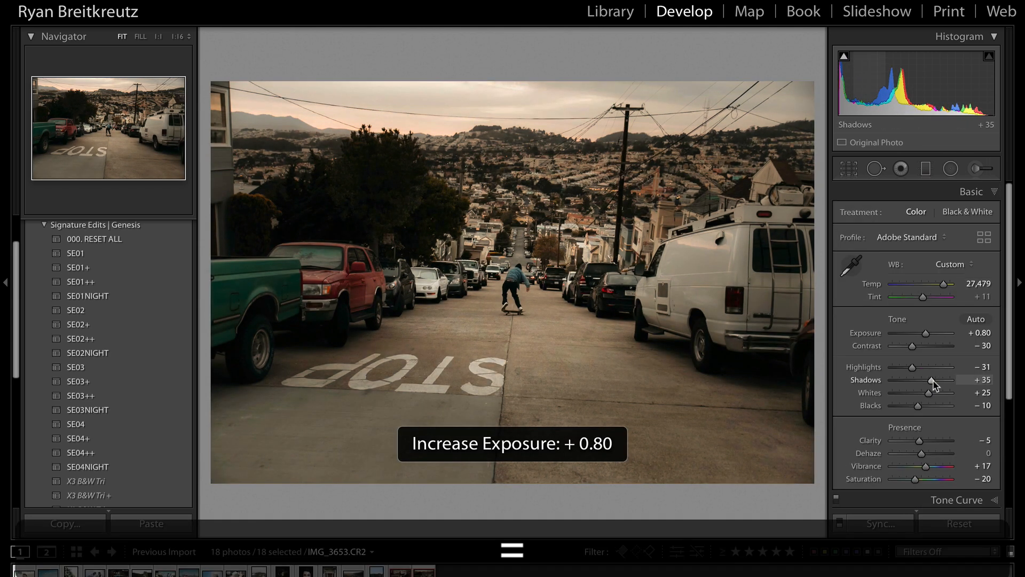
{"action": "key", "text": "minus"}
Switch the radial filter around the skateboarder to the Contrast effect at -44 and invert its mask.
{"action": "key", "text": "shift+m"}
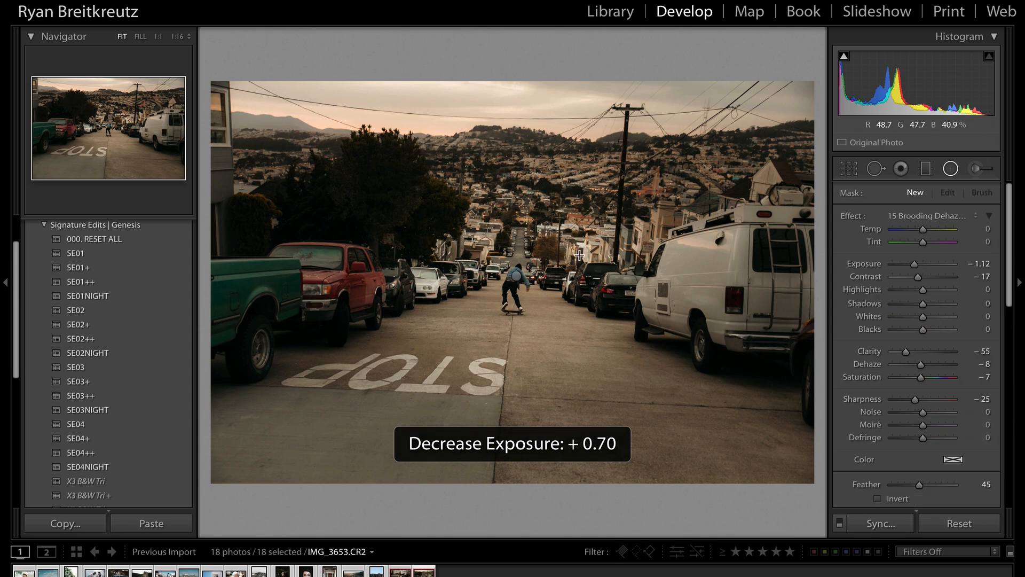
{"action": "left_click", "coordinate": [516, 275]}
{"action": "left_click", "coordinate": [945, 214]}
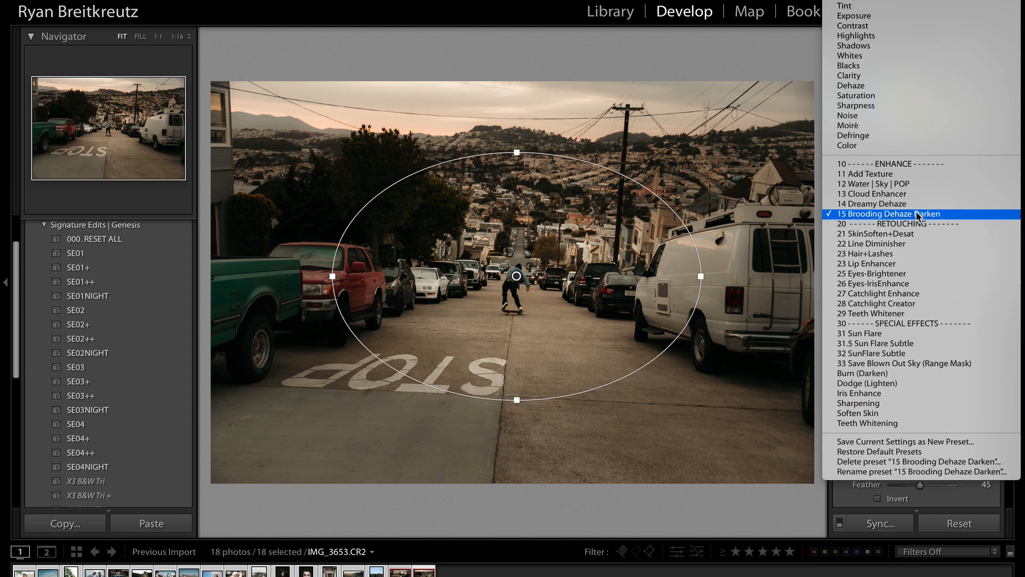
{"action": "left_click", "coordinate": [908, 25]}
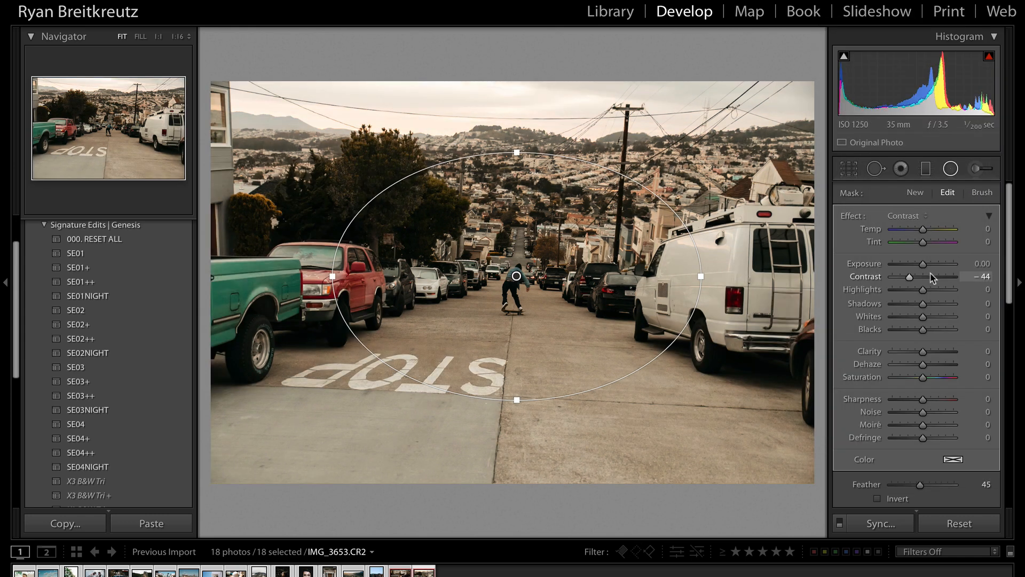
{"action": "key", "text": "apostrophe"}
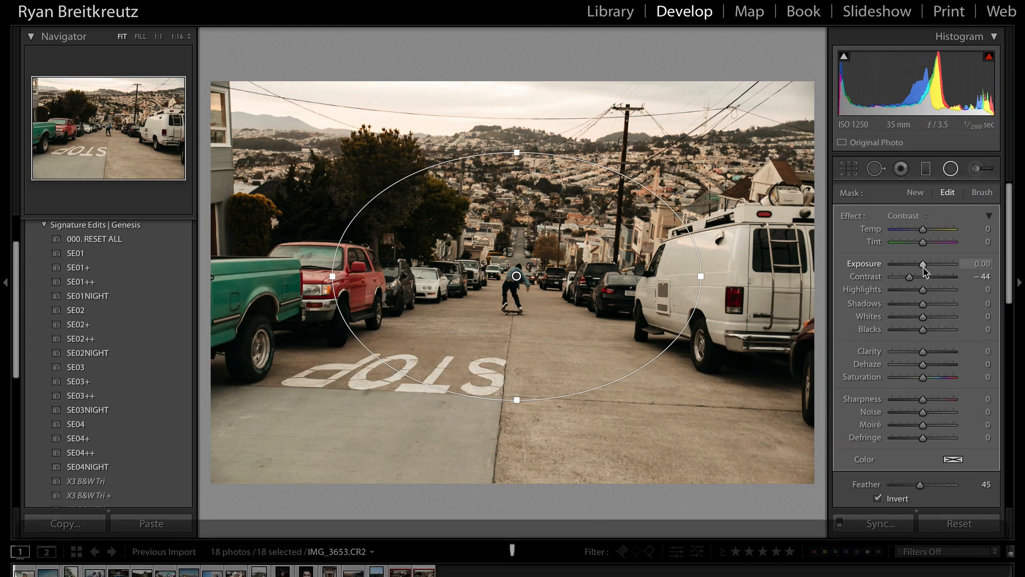
Set the radial filter's exposure to 0.42 and lower the photo's overall exposure to +0.04.
{"action": "left_click_drag", "start_coordinate": [927, 269], "coordinate": [929, 270]}
{"action": "double_click", "coordinate": [927, 270]}
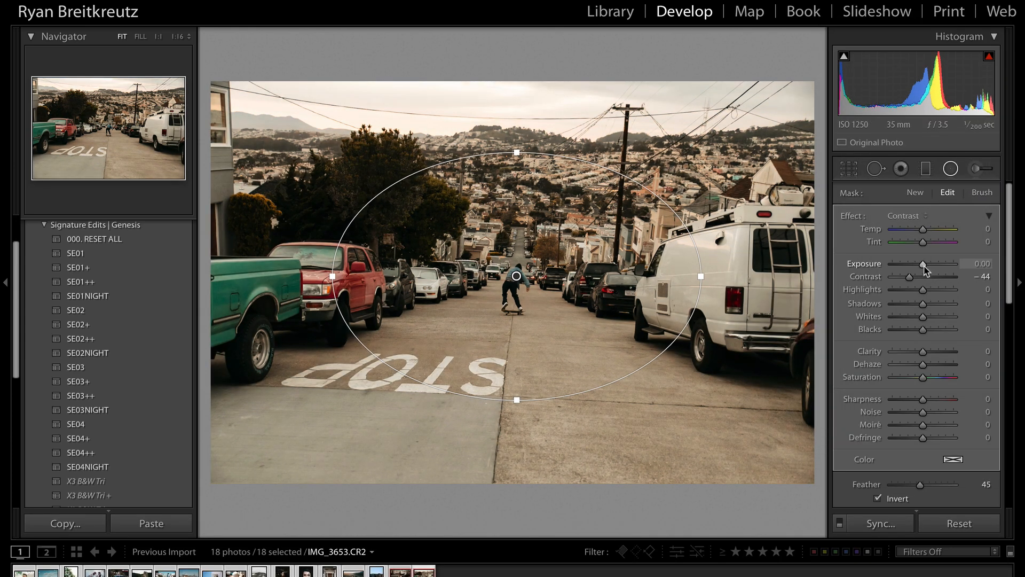
{"action": "key", "text": "shift"}
{"action": "left_click", "coordinate": [924, 266]}
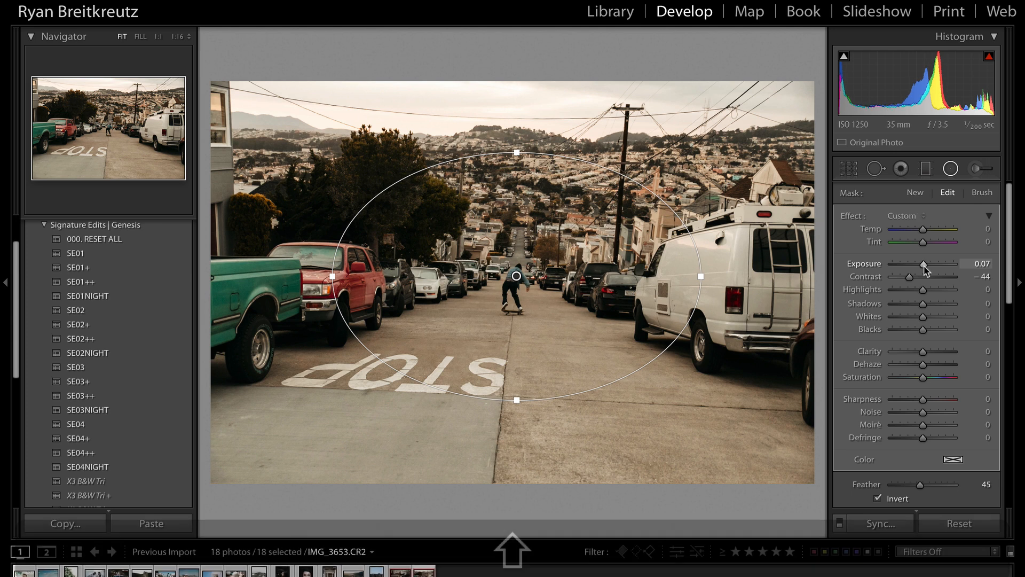
{"action": "key", "text": "shift+minus"}
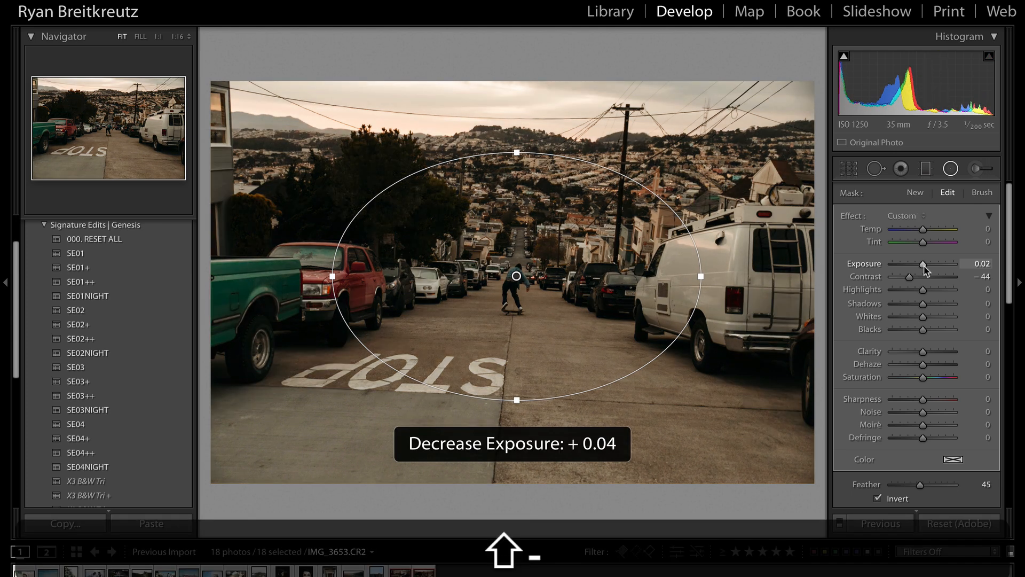
{"action": "left_click_drag", "start_coordinate": [925, 266], "coordinate": [929, 266]}
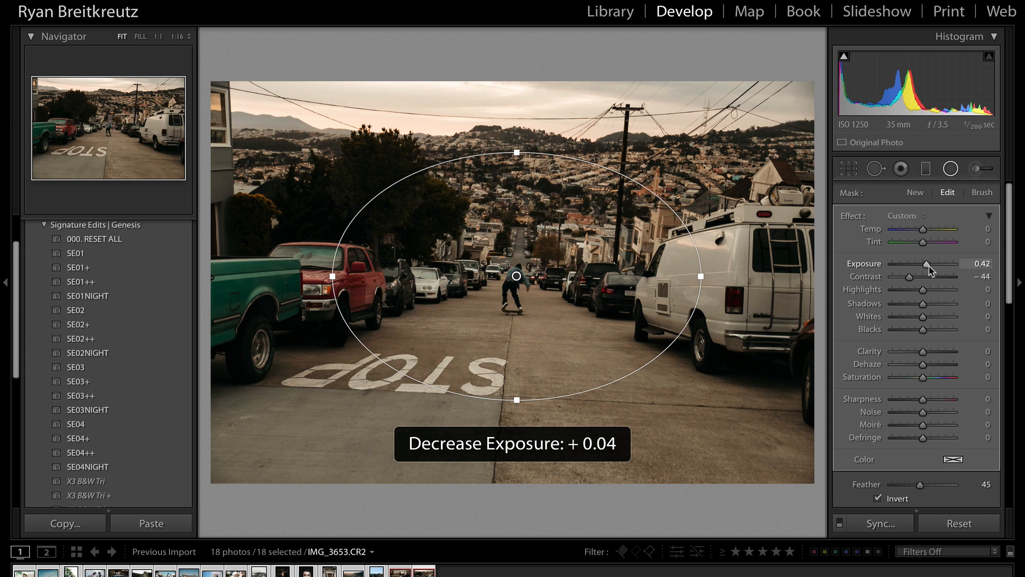
{"action": "key", "text": "Return"}
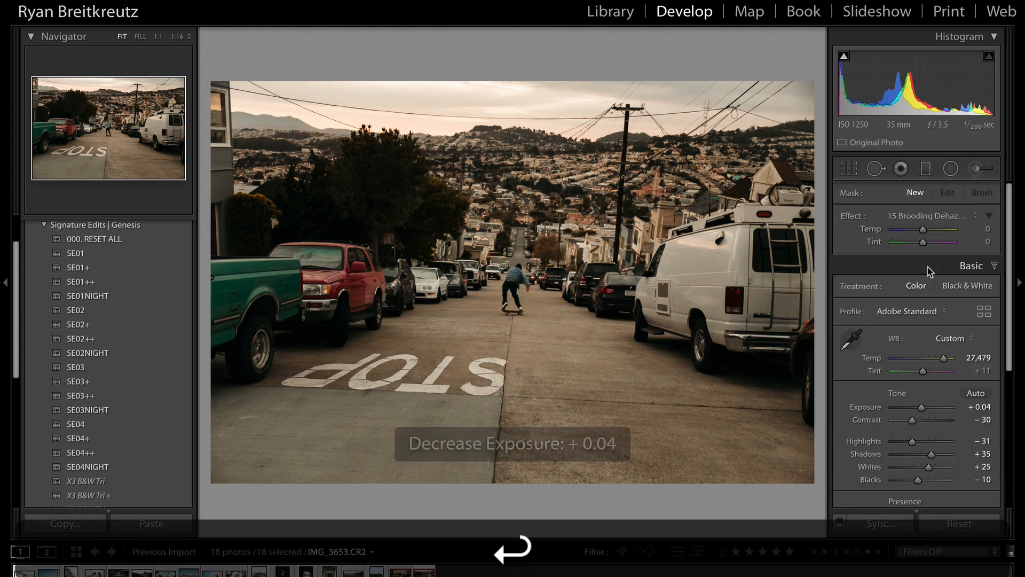
Straighten the street photo to an angle of -2.11 and compare the edit with its before view.
{"action": "key", "text": "backslash"}
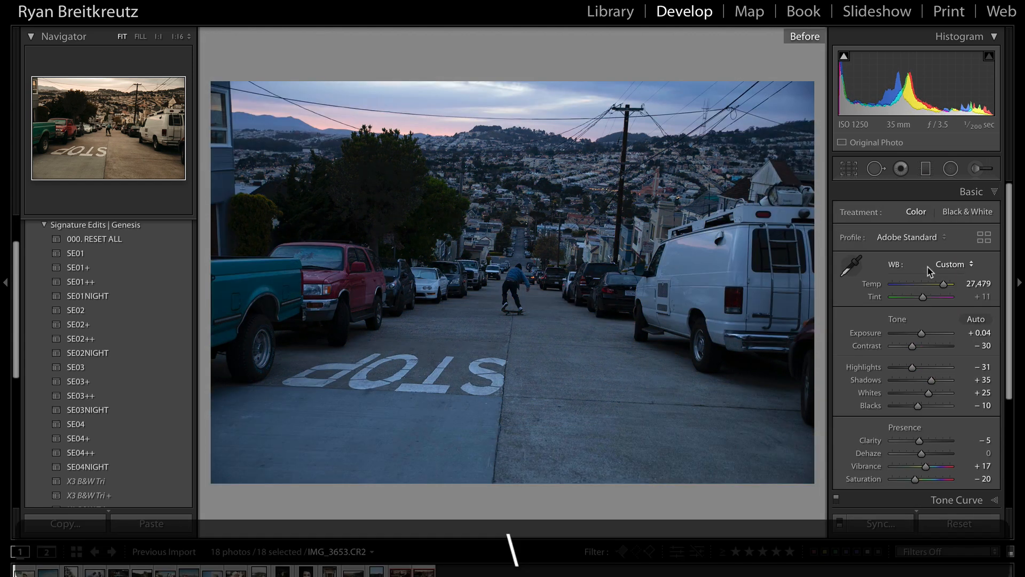
{"action": "key", "text": "backslash"}
{"action": "key", "text": "r"}
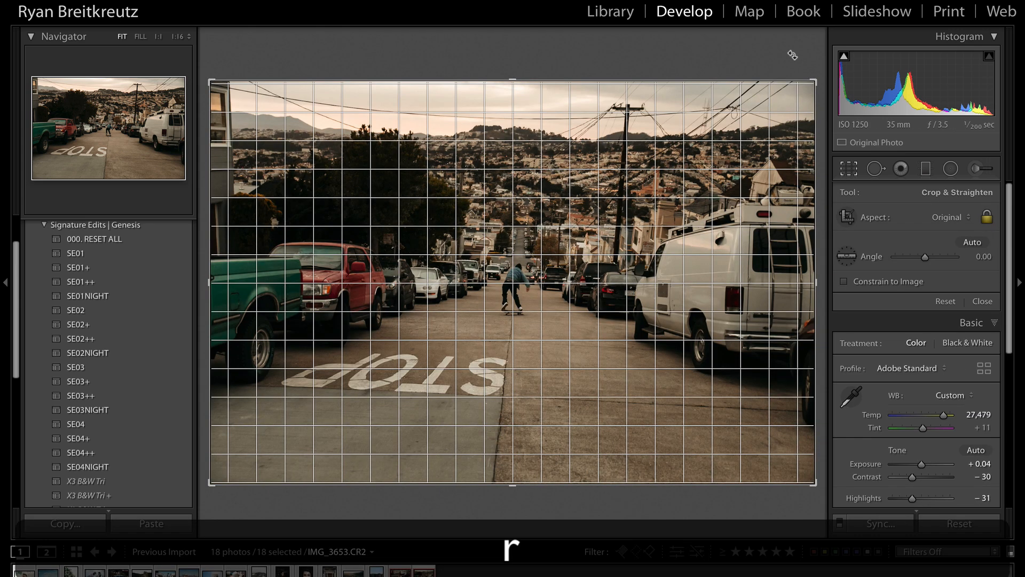
{"action": "left_click_drag", "start_coordinate": [786, 53], "coordinate": [778, 46]}
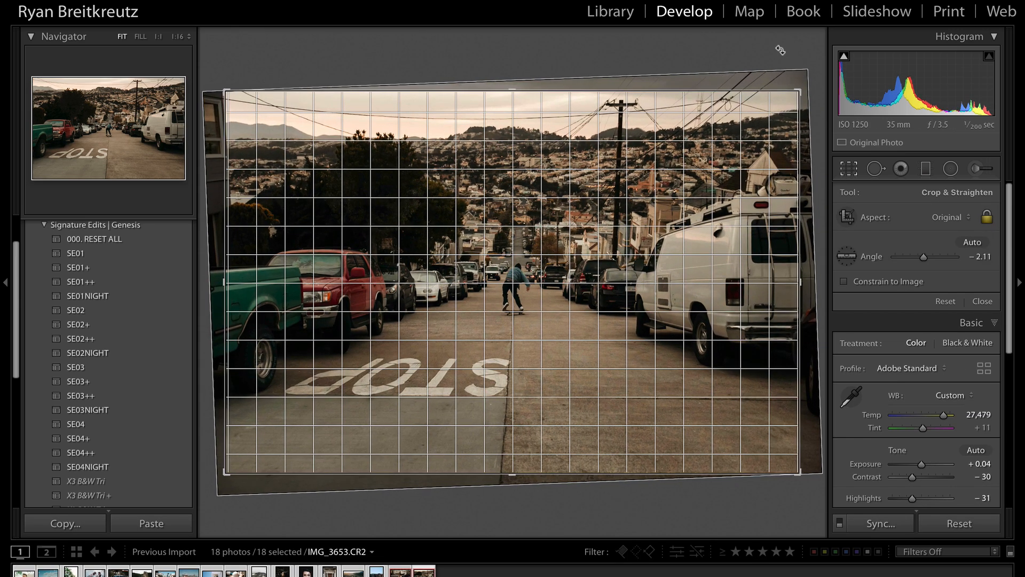
{"action": "key", "text": "Return"}
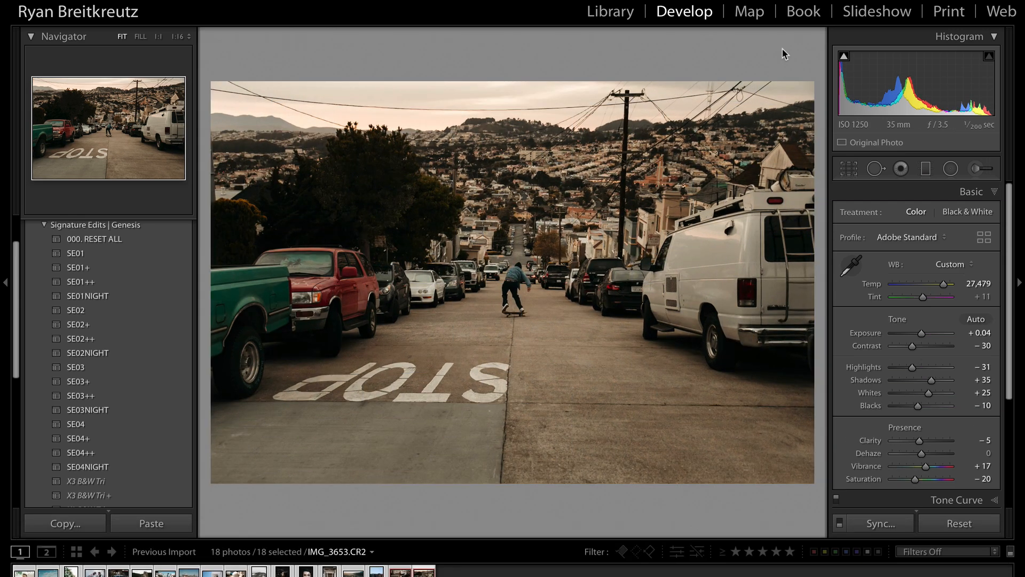
{"action": "key", "text": "backslash"}
{"action": "key", "text": "backslash"}
{"action": "key", "text": "Right"}
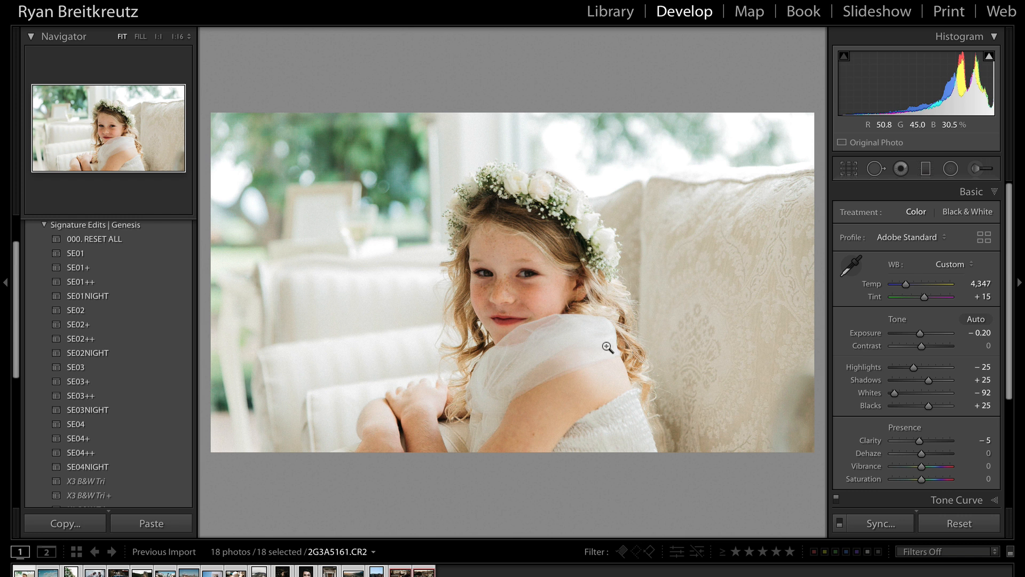
Switch to the Chrome browser, open YouTube in a new tab and close the Google Maps tab.
{"action": "mouse_move", "coordinate": [3, 302]}
{"action": "left_click", "coordinate": [13, 245]}
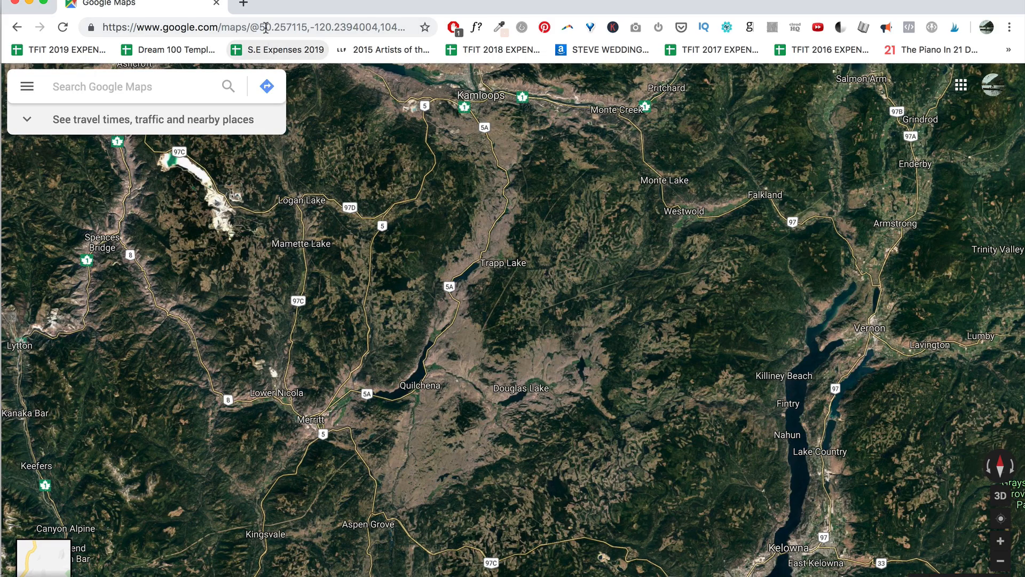
{"action": "left_click", "coordinate": [243, 4]}
{"action": "type", "text": "youtube"}
{"action": "key", "text": "Return"}
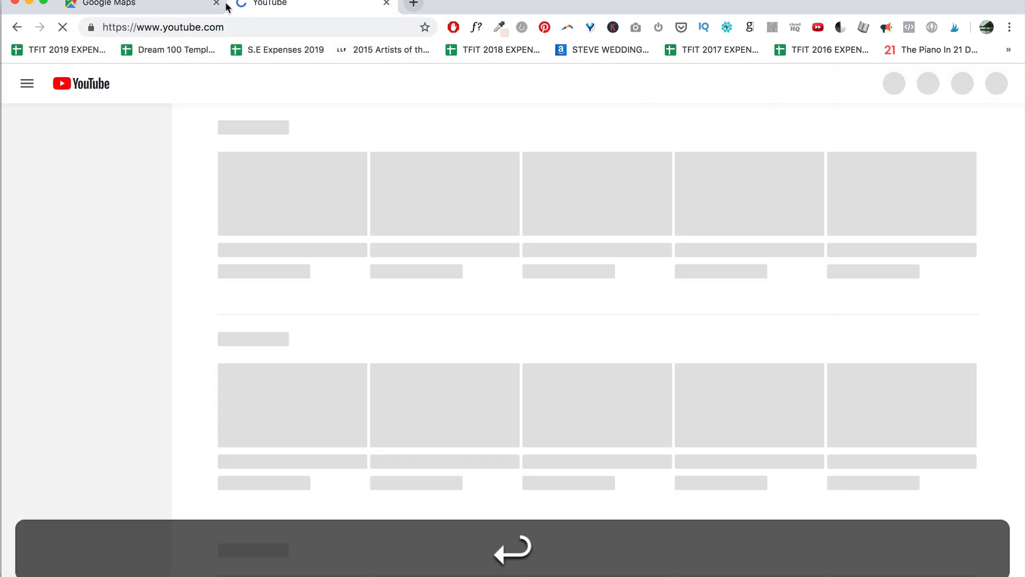
{"action": "left_click", "coordinate": [216, 3]}
Search YouTube for "signatureedits".
{"action": "left_click", "coordinate": [298, 83]}
{"action": "type", "text": "s"}
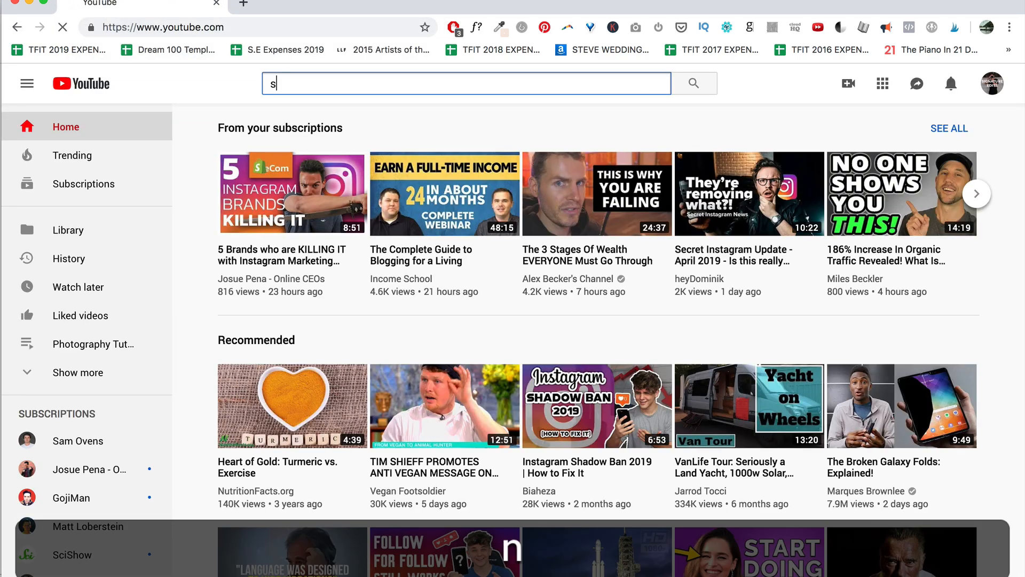
{"action": "type", "text": "ignatureedits"}
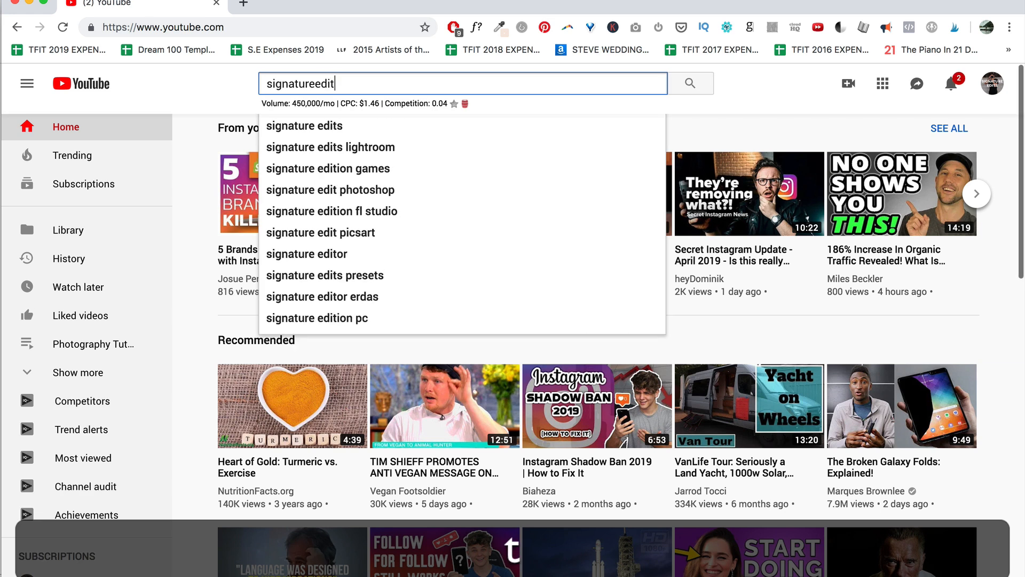
{"action": "key", "text": "Return"}
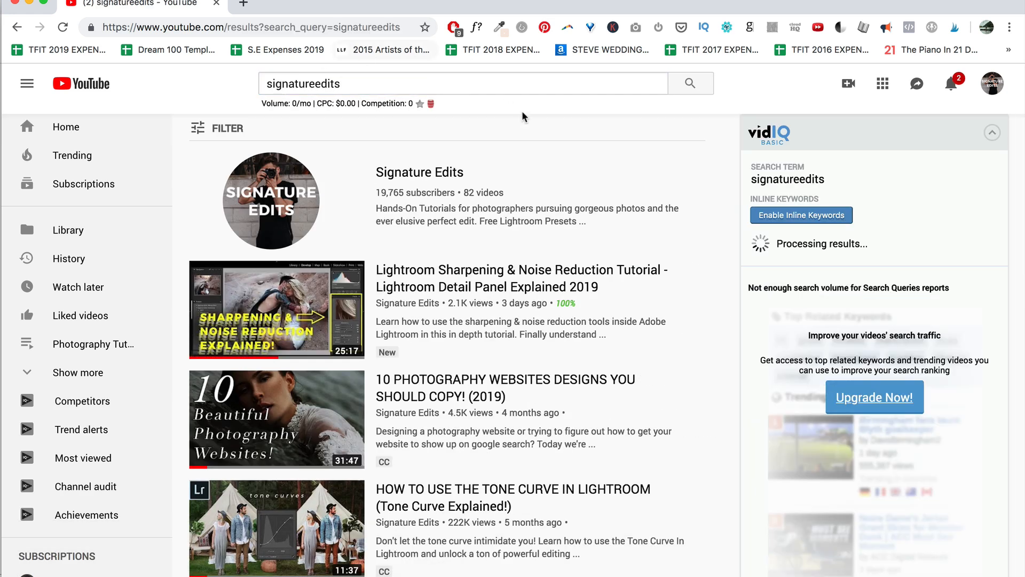
Look through the video results and open the Signature Edits channel page.
{"action": "scroll", "coordinate": [499, 409], "scroll_direction": "down", "scroll_amount": 1}
{"action": "scroll", "coordinate": [499, 408], "scroll_direction": "down", "scroll_amount": 5}
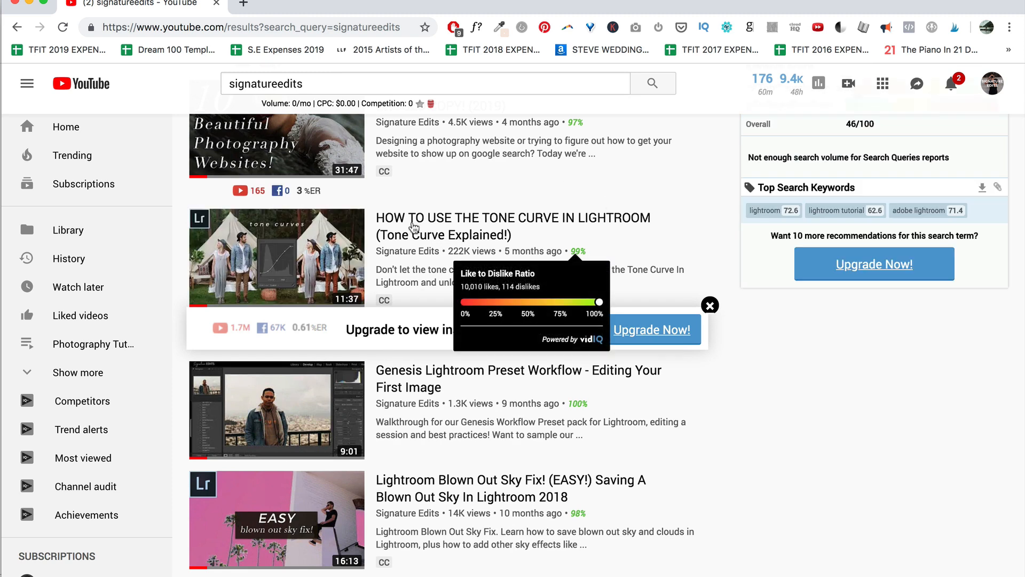
{"action": "scroll", "coordinate": [500, 225], "scroll_direction": "up", "scroll_amount": 3}
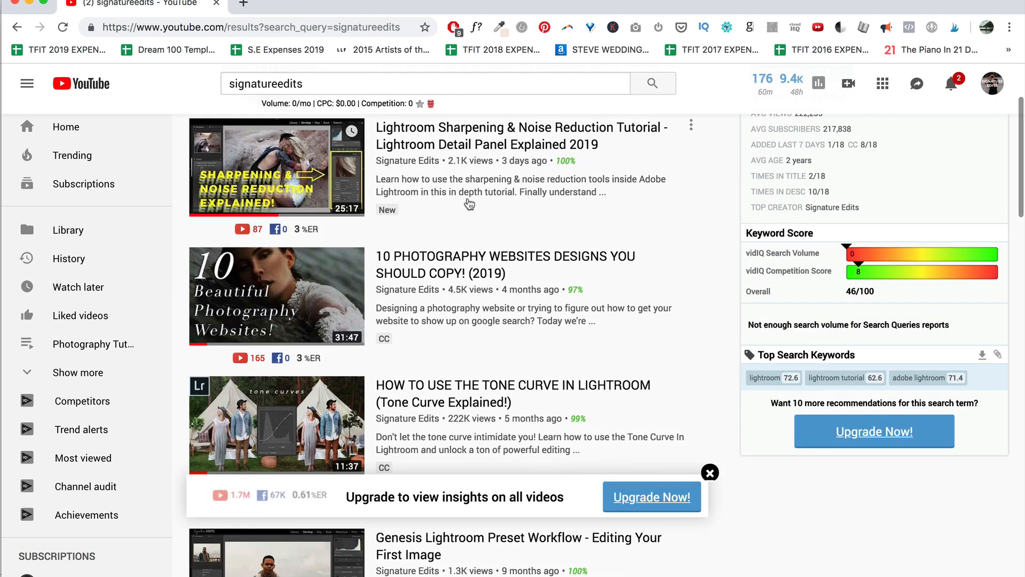
{"action": "scroll", "coordinate": [477, 240], "scroll_direction": "up", "scroll_amount": 3}
{"action": "scroll", "coordinate": [394, 334], "scroll_direction": "down", "scroll_amount": 10}
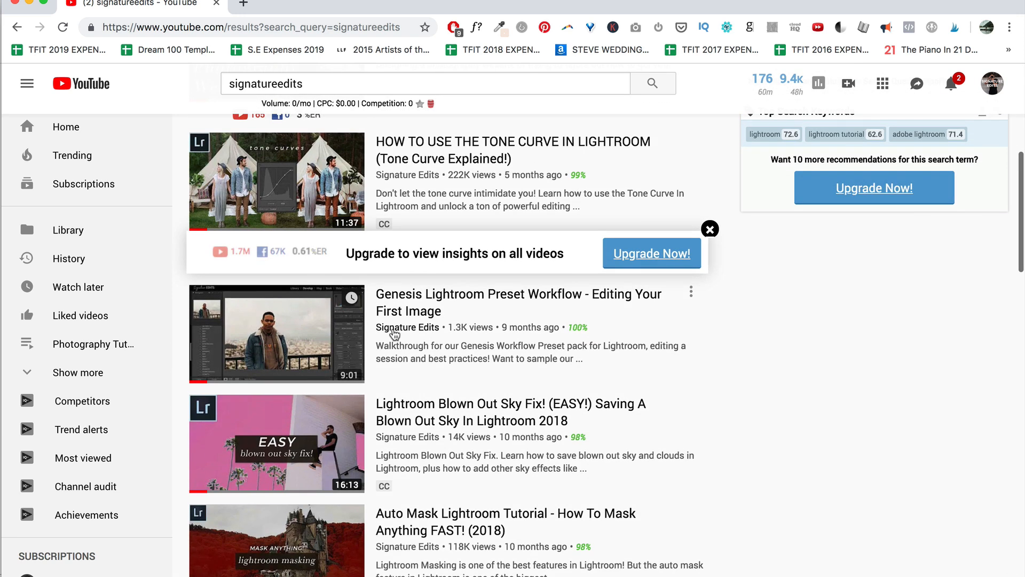
{"action": "scroll", "coordinate": [454, 393], "scroll_direction": "up", "scroll_amount": 10}
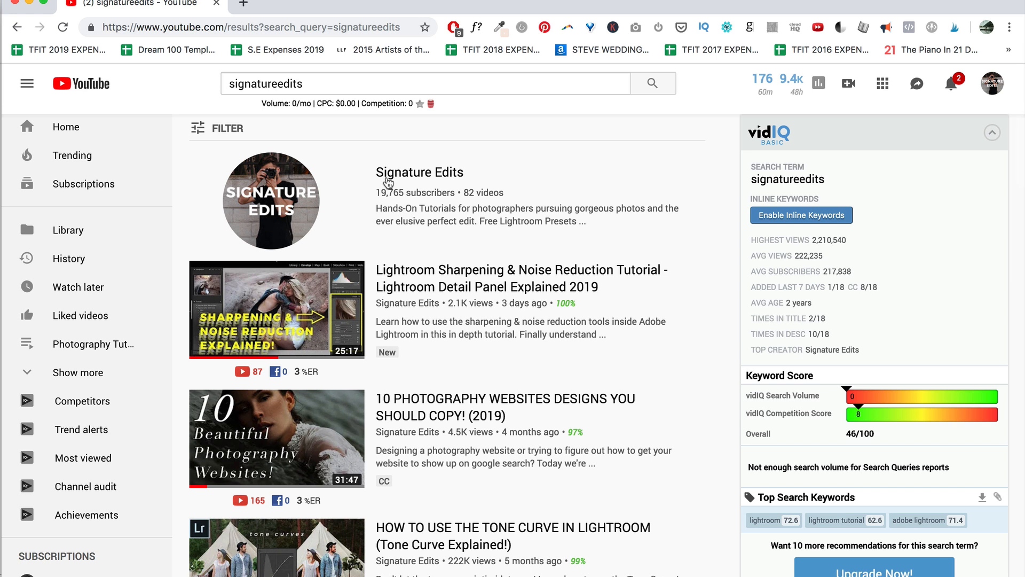
{"action": "left_click", "coordinate": [388, 183]}
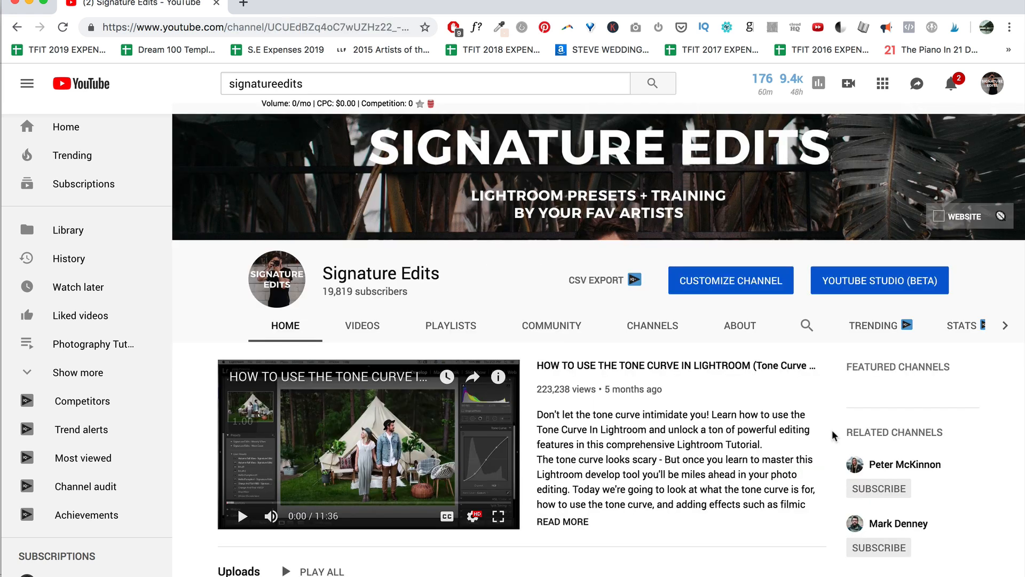